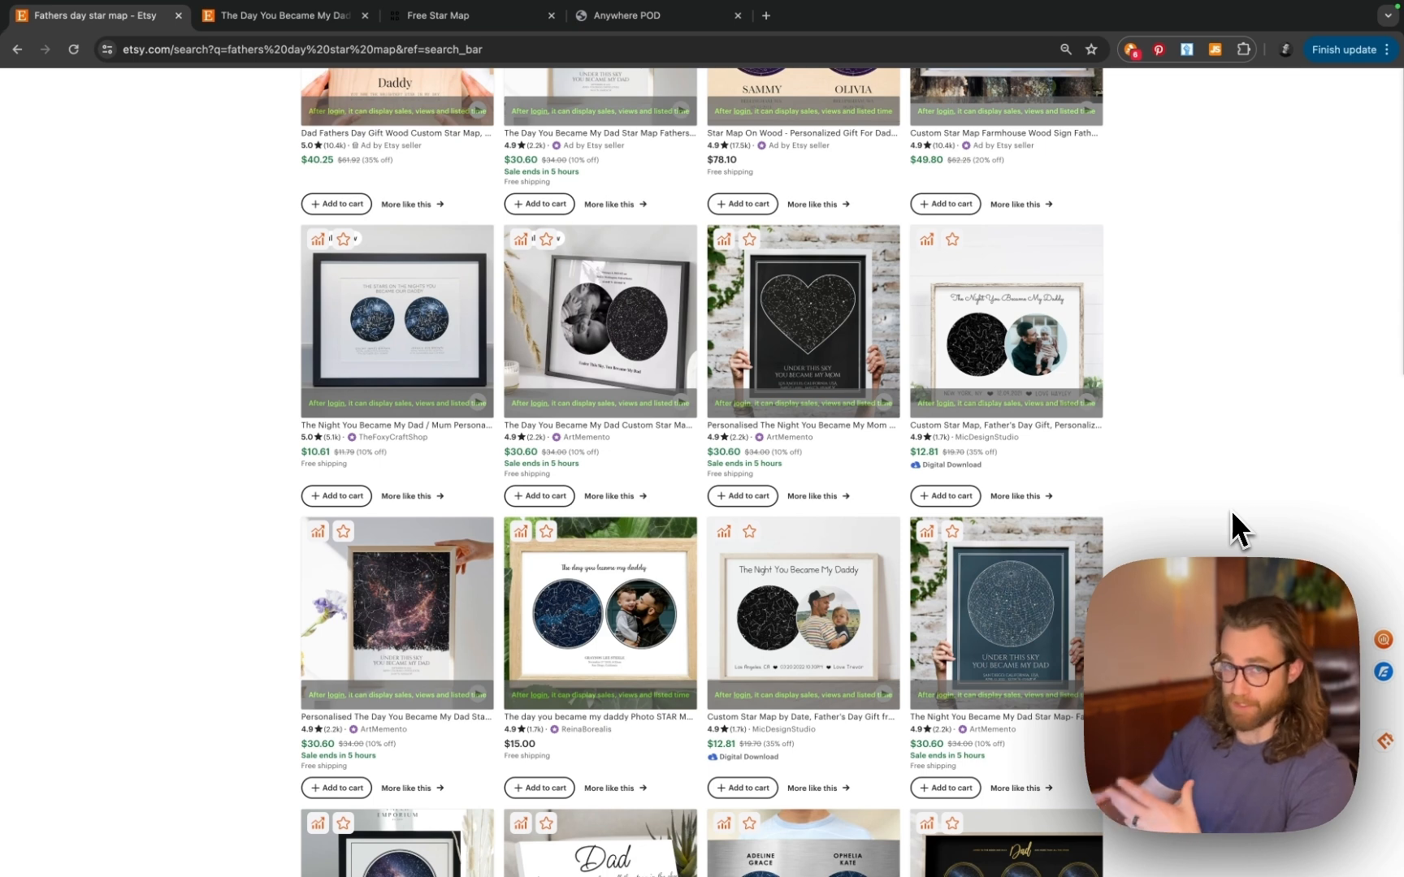
# - Browse the fathers day star map results down to The day you became my daddy Photo STAR MAP listing
pyautogui.scroll(-1, 1232, 514)
pyautogui.scroll(-4, 1232, 510)
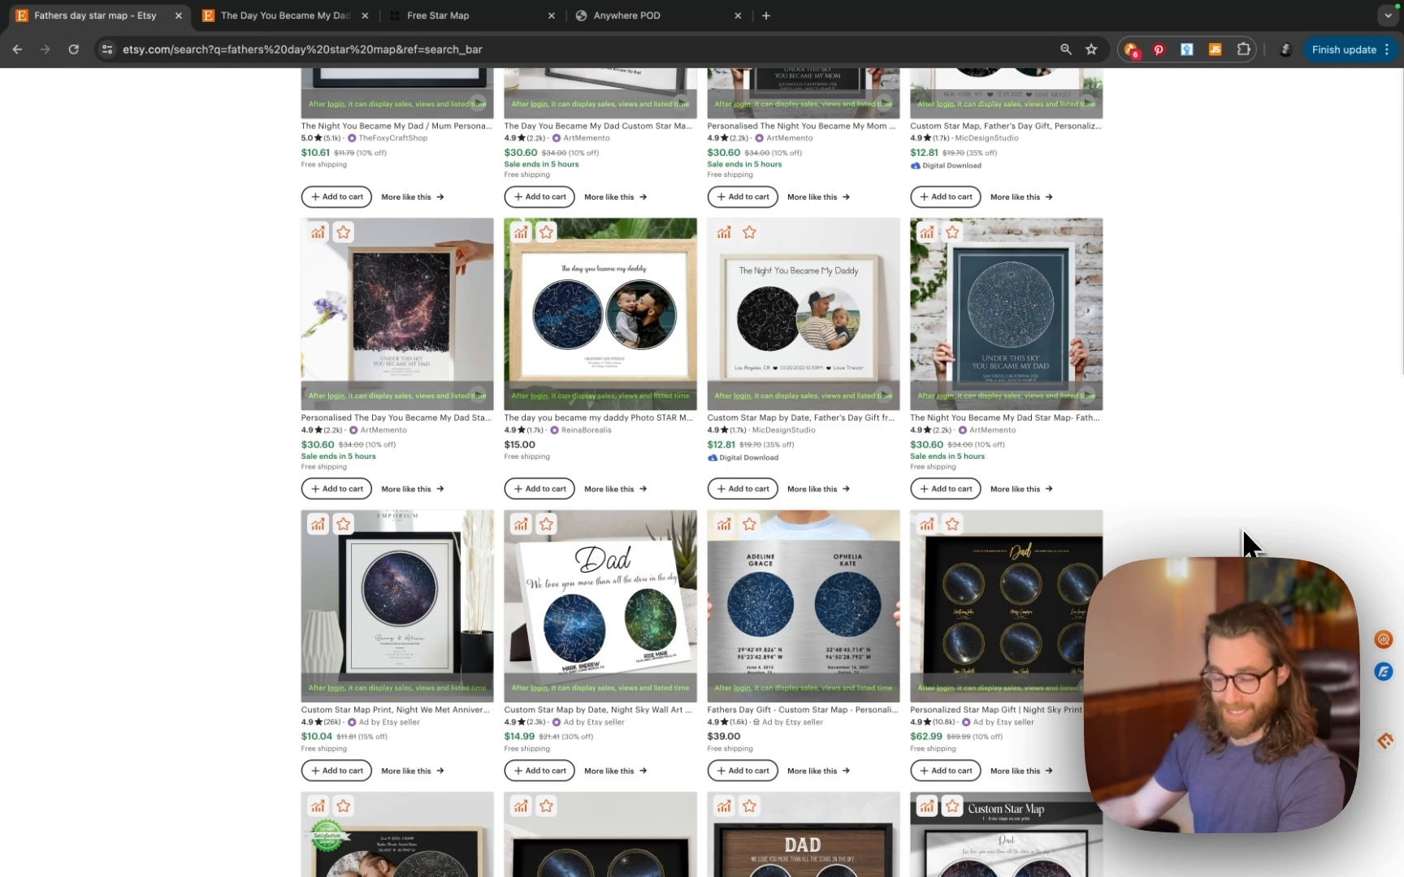
pyautogui.scroll(-3, 1238, 550)
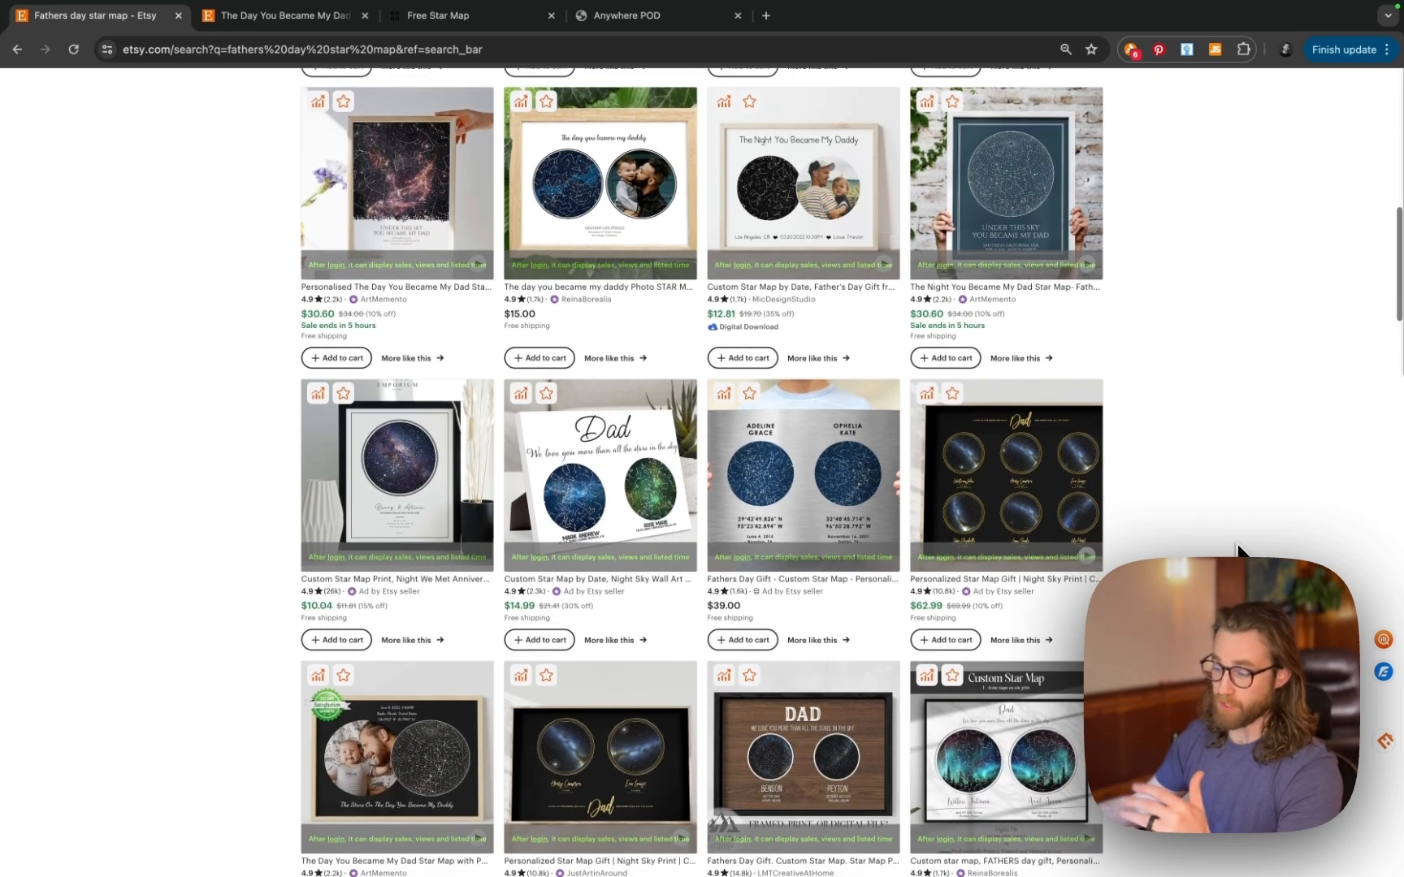
pyautogui.scroll(-15, 1239, 550)
pyautogui.scroll(-5, 1238, 550)
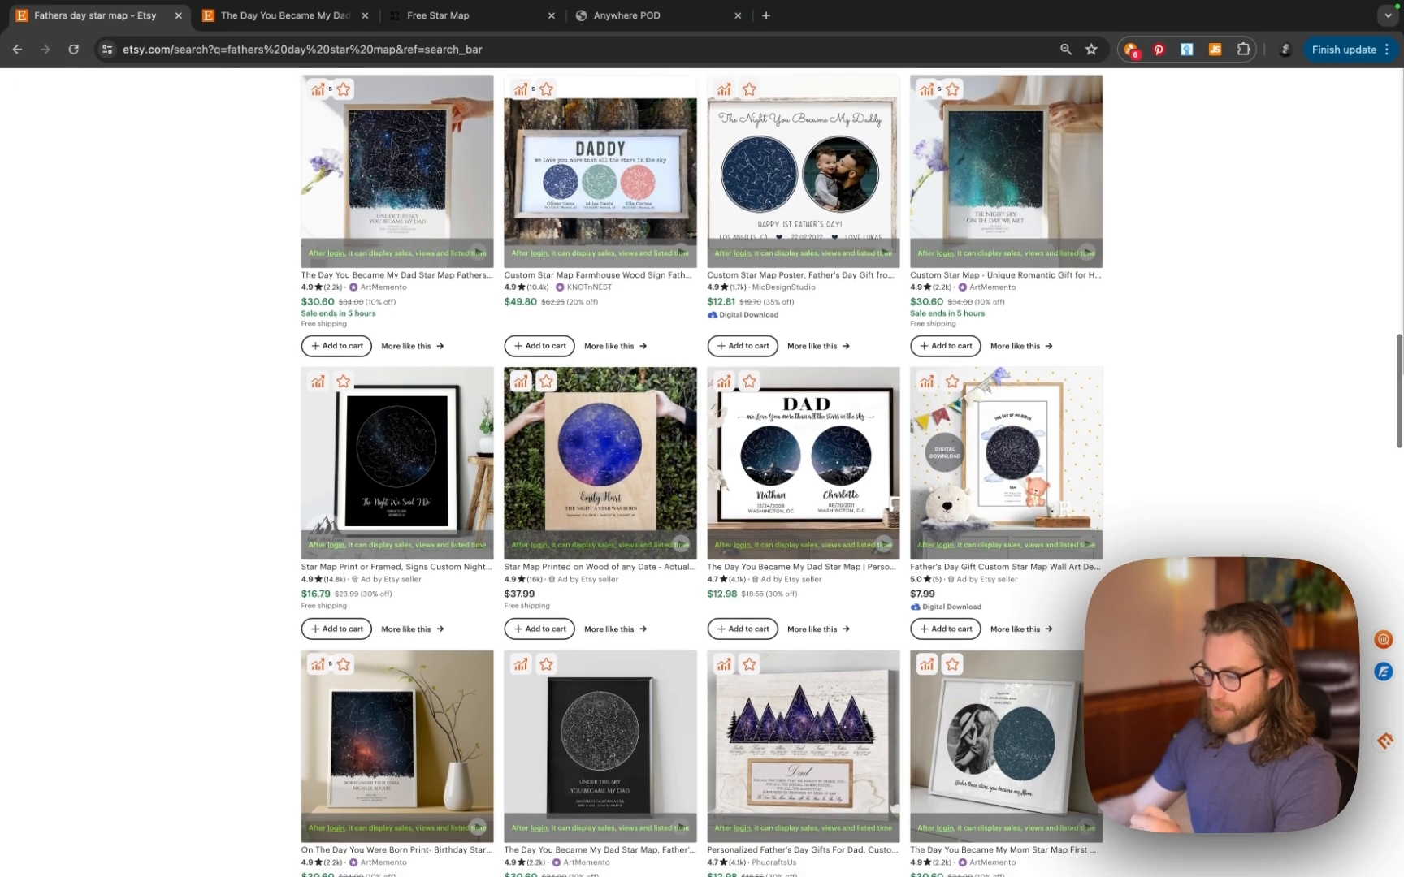
pyautogui.scroll(4, 1238, 550)
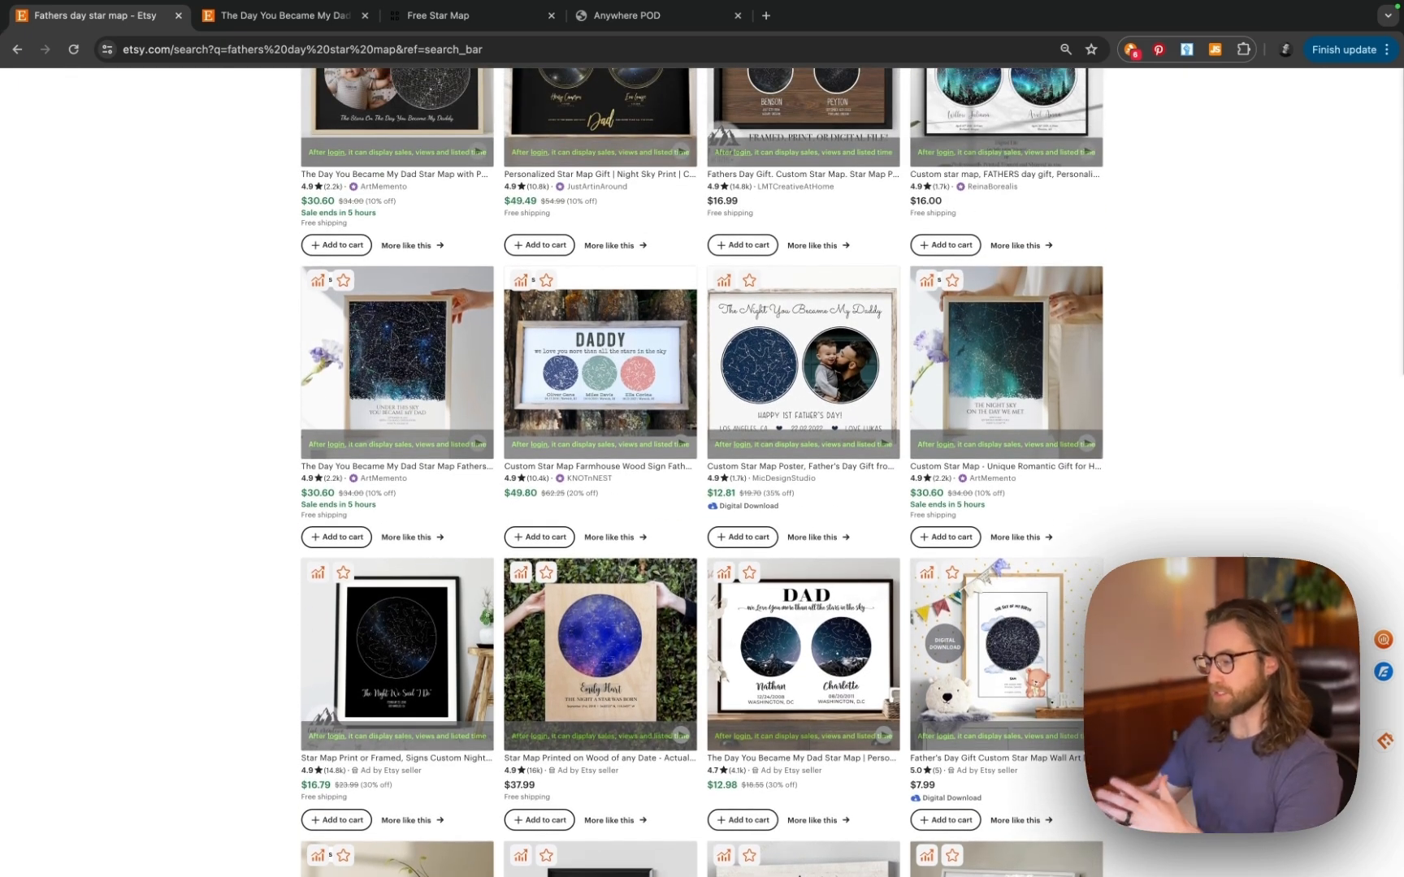
pyautogui.scroll(-1, 853, 472)
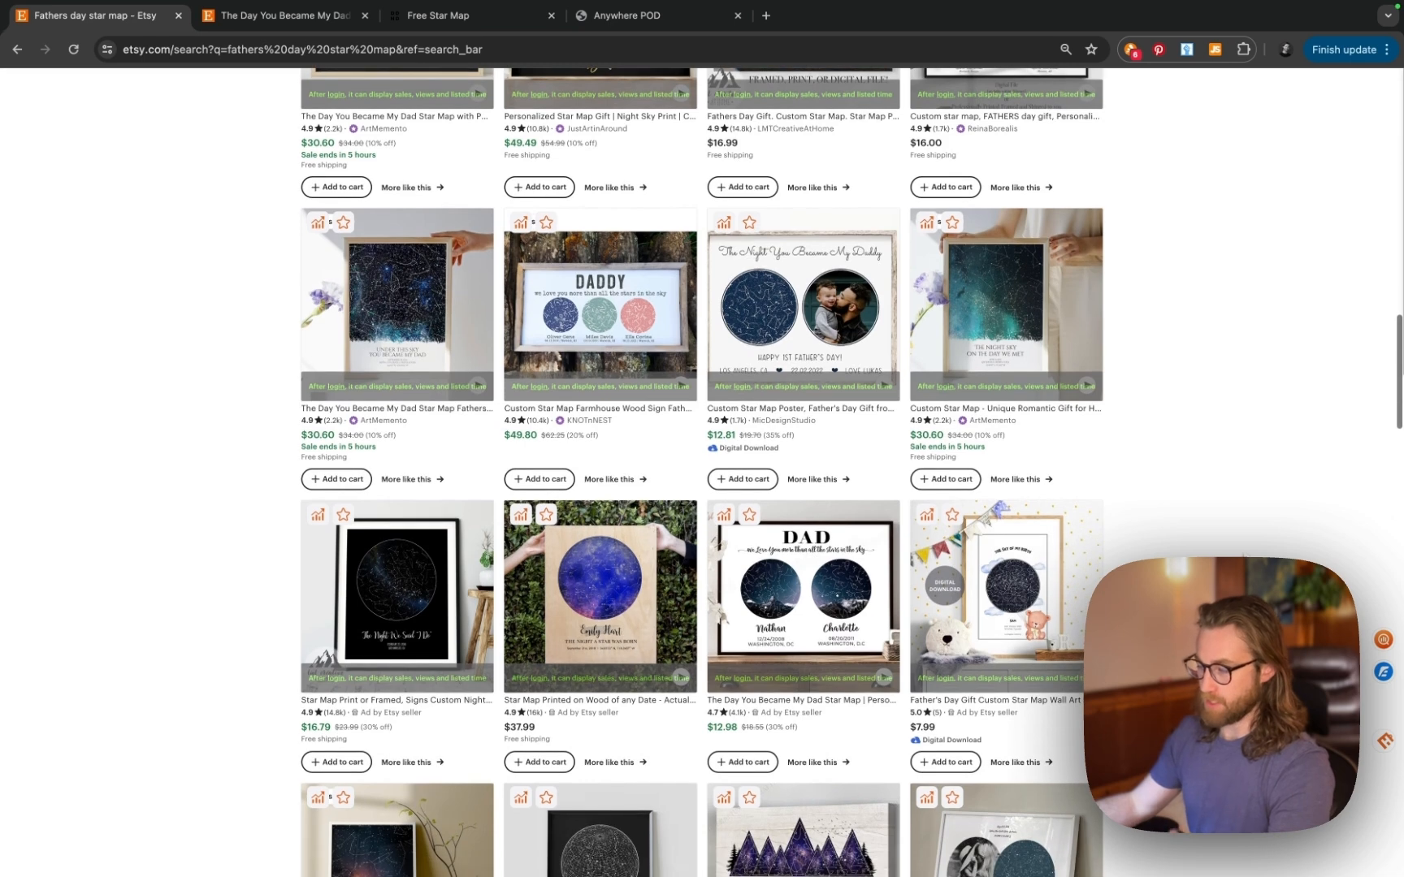
pyautogui.scroll(-2, 1223, 476)
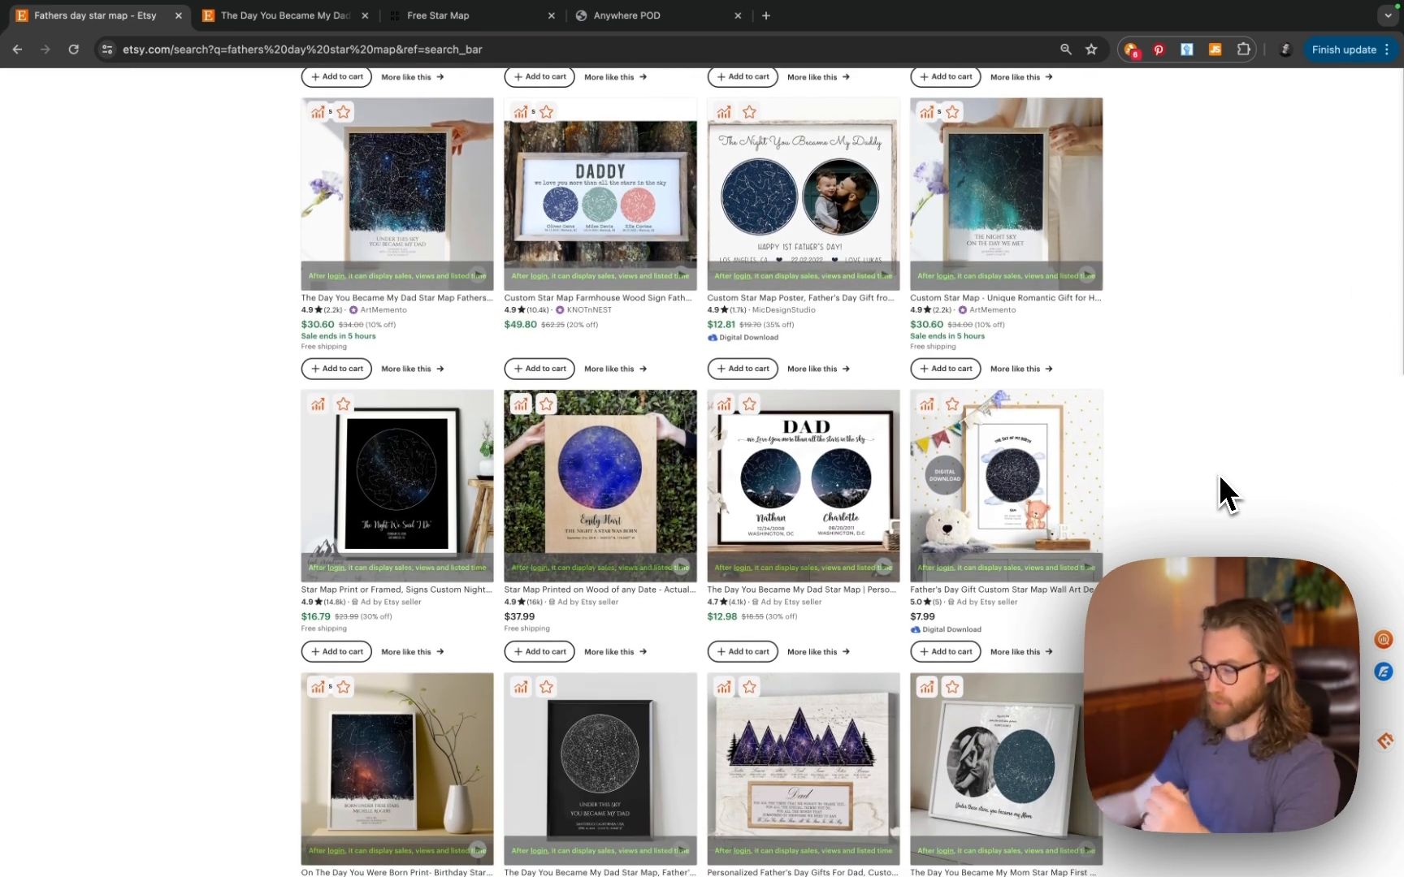
pyautogui.scroll(-1, 1218, 476)
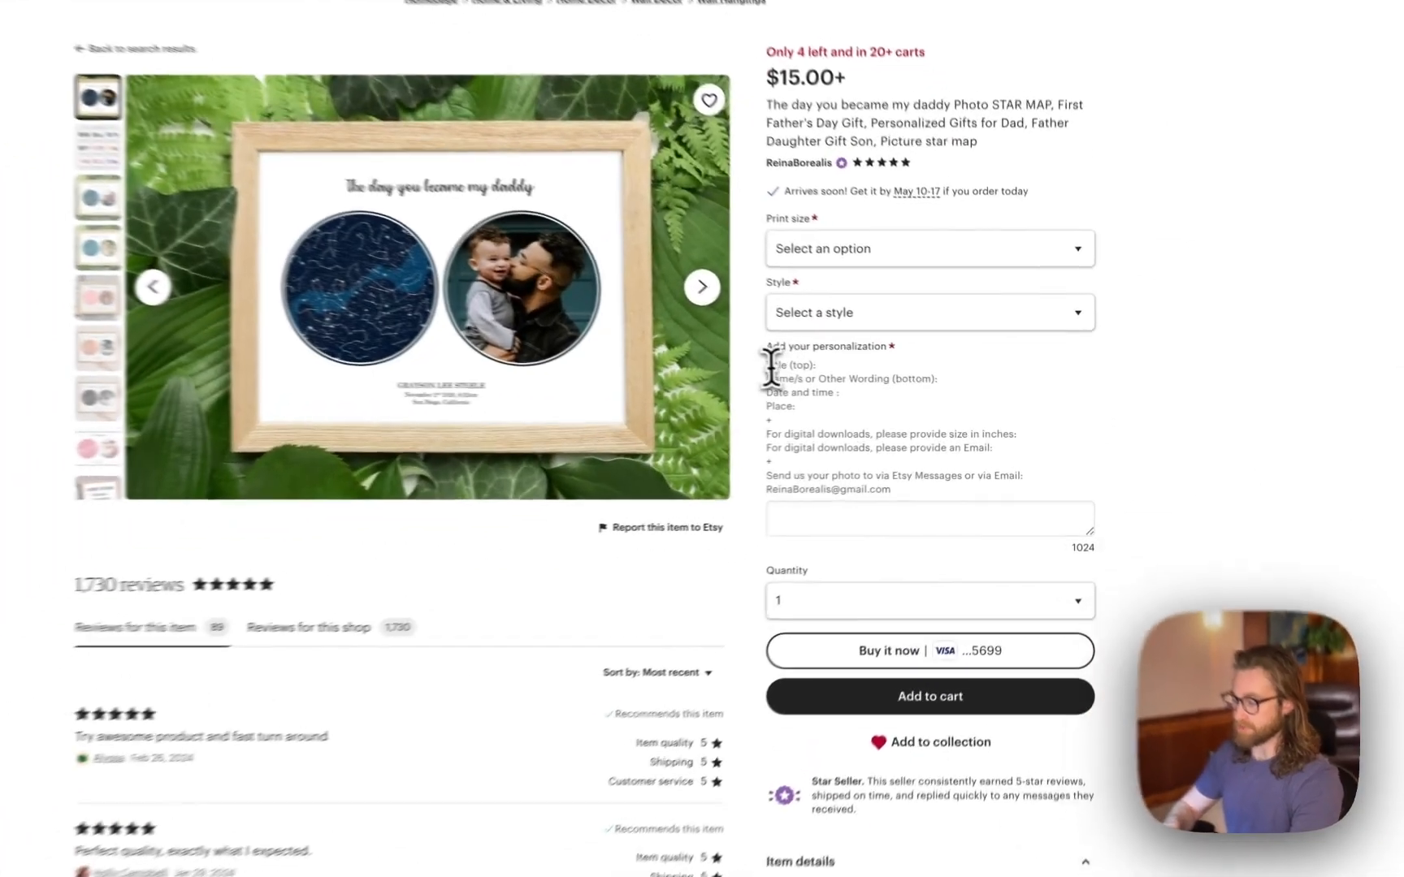
# - Review the listing's personalization instructions, then switch to the Free Star Map generator
pyautogui.moveTo(840, 380); pyautogui.dragTo(959, 480)
pyautogui.click(850, 524)
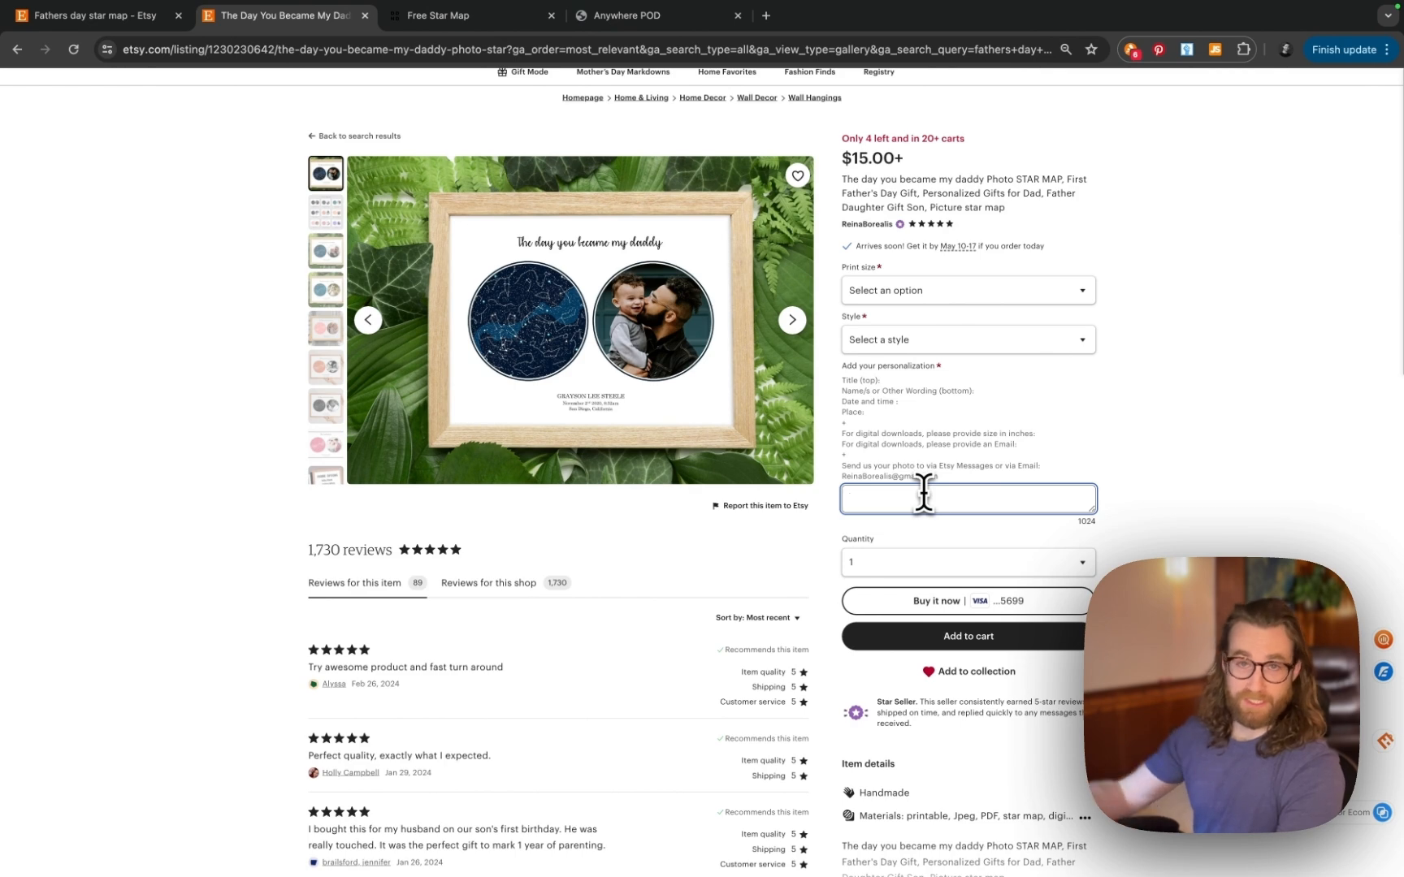
pyautogui.hotkey('ctrl', 'Tab')
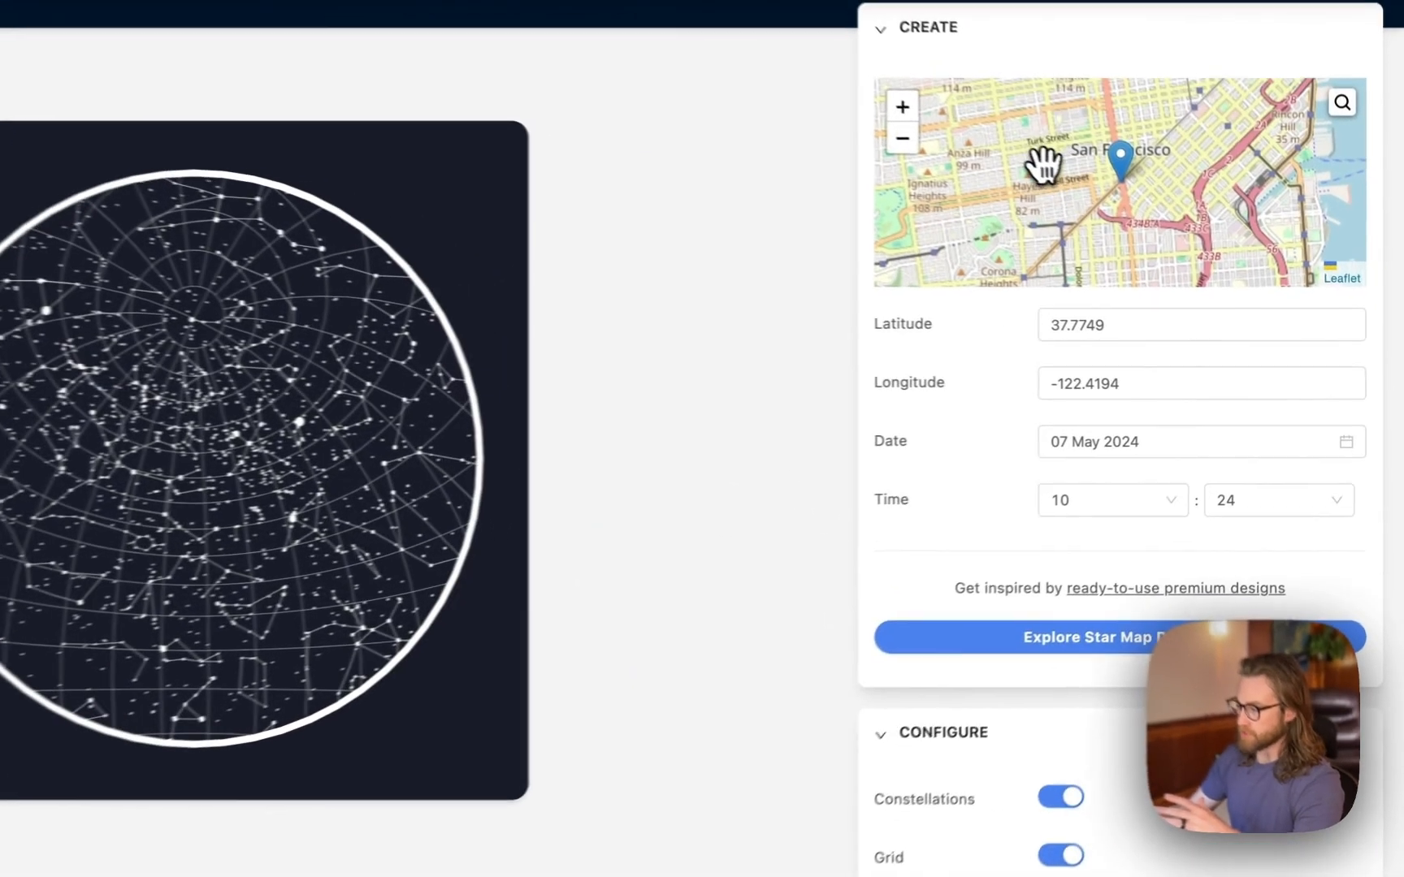
# - Recentre the star map at latitude 37.7774, longitude -122.4808 and check the date
pyautogui.moveTo(1132, 220); pyautogui.dragTo(1304, 224)
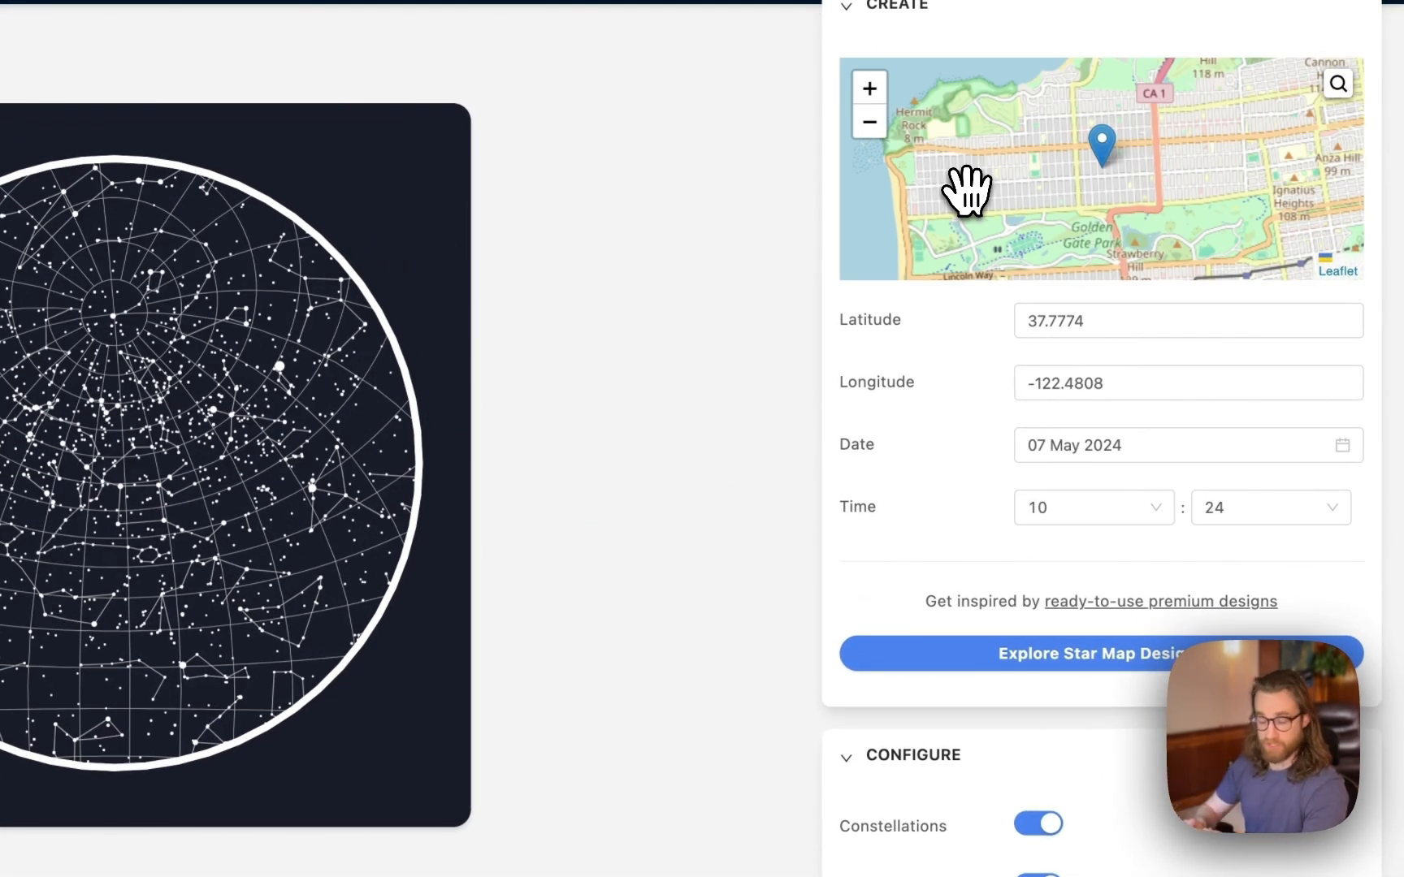
pyautogui.click(1091, 327)
pyautogui.doubleClick(1090, 325)
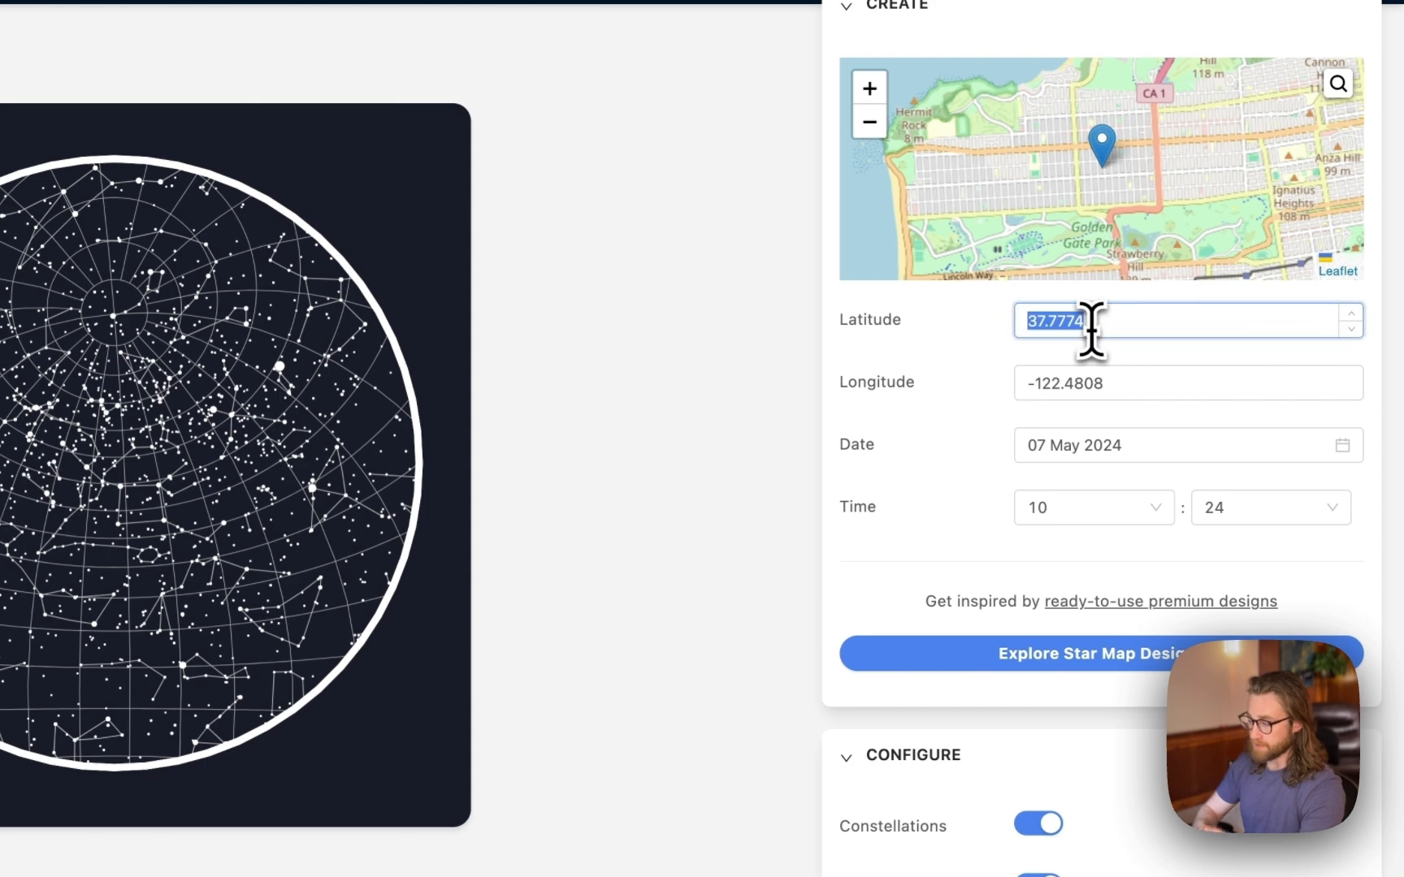
pyautogui.tripleClick(1069, 444)
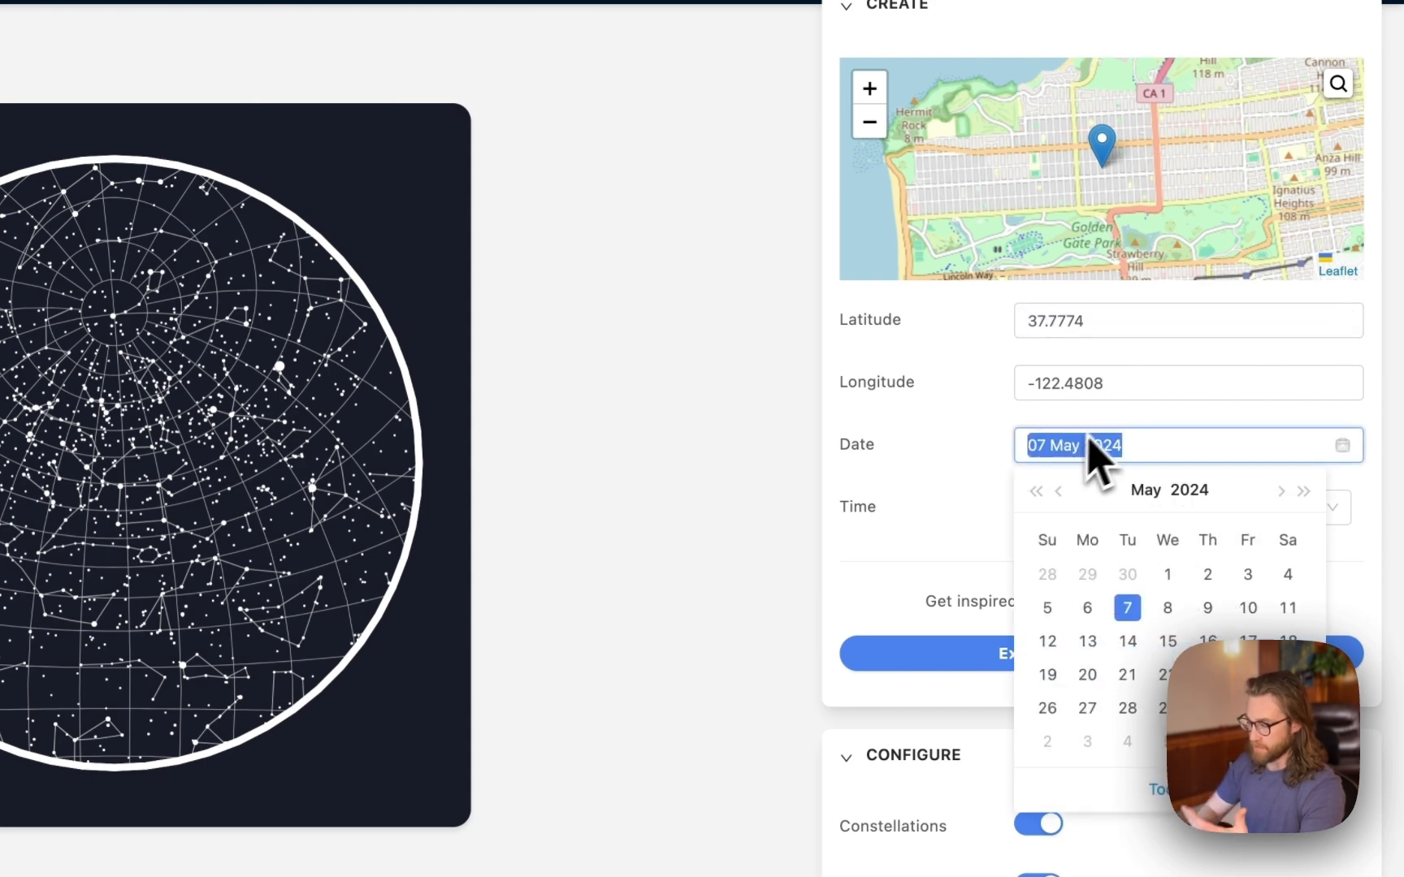
pyautogui.click(1117, 417)
# - Try the Rectangle (Horizontal) map shape, then set the shape back to Circle
pyautogui.scroll(-5, 1040, 658)
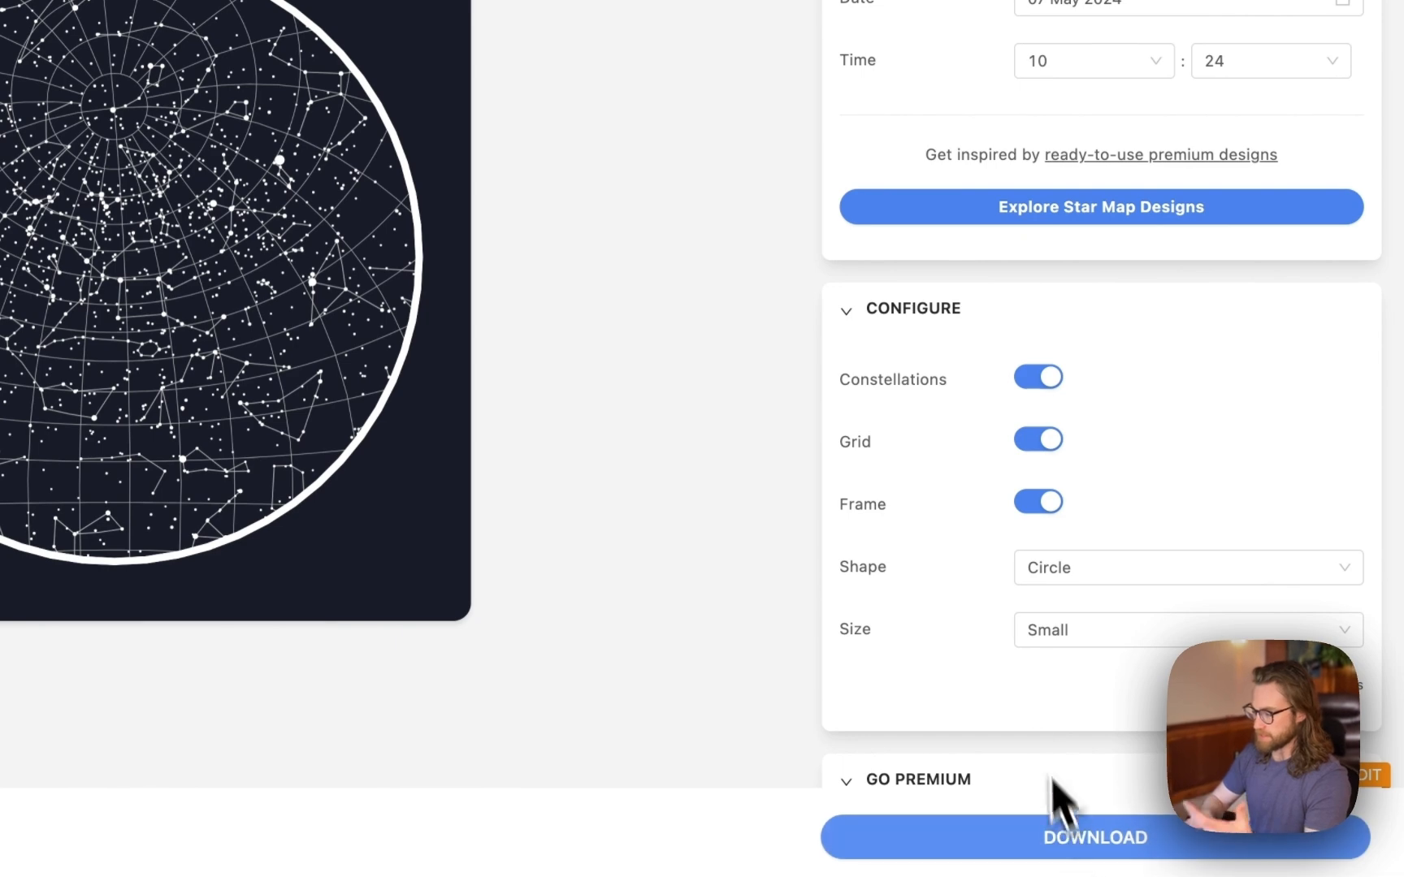
pyautogui.scroll(-2, 1044, 755)
pyautogui.scroll(-1, 1036, 719)
pyautogui.click(1092, 380)
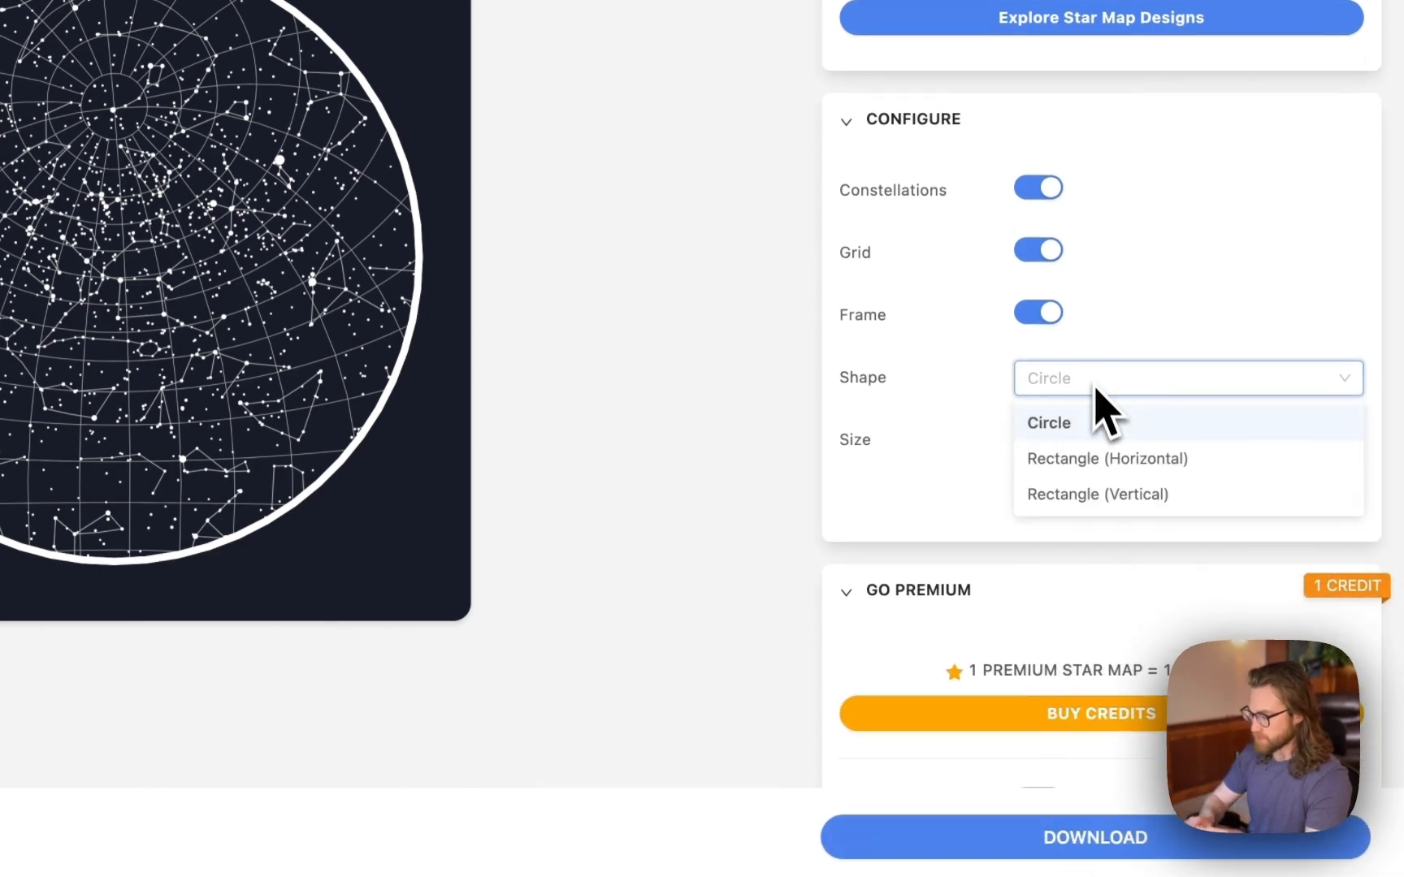
pyautogui.click(1109, 458)
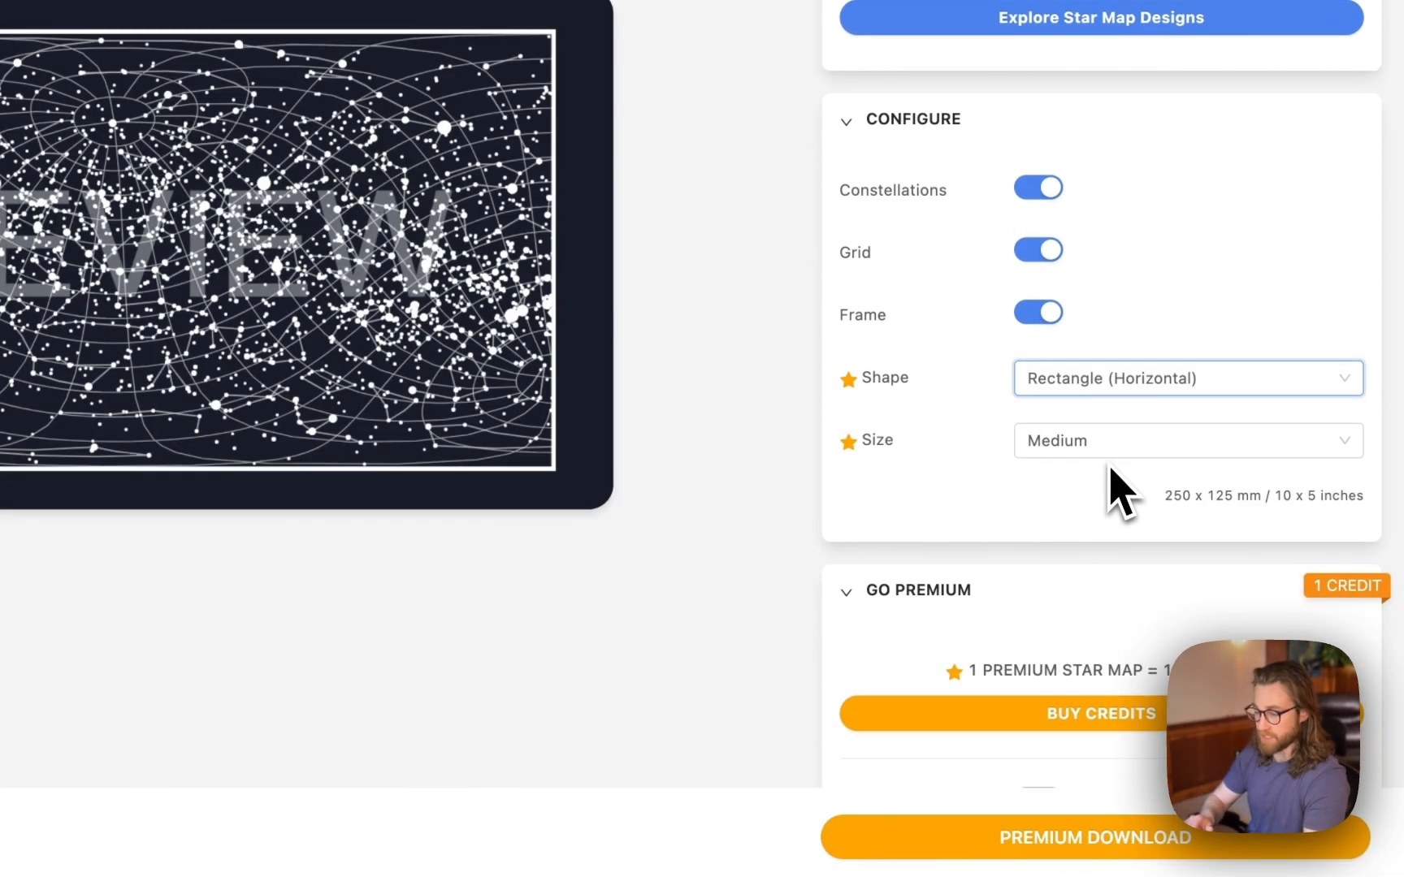
pyautogui.click(1093, 383)
pyautogui.click(1058, 421)
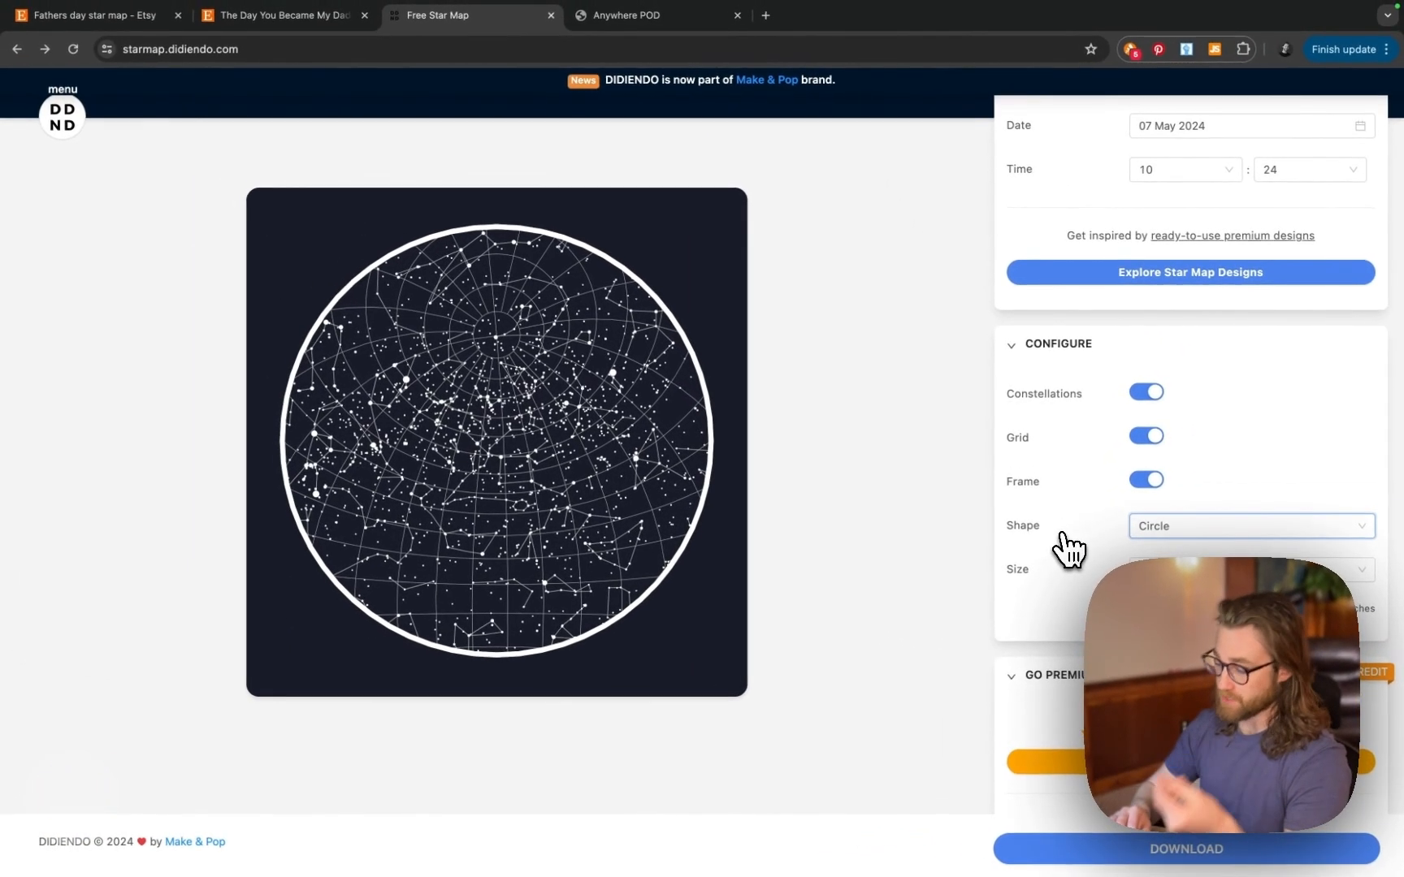
pyautogui.scroll(-5, 1069, 550)
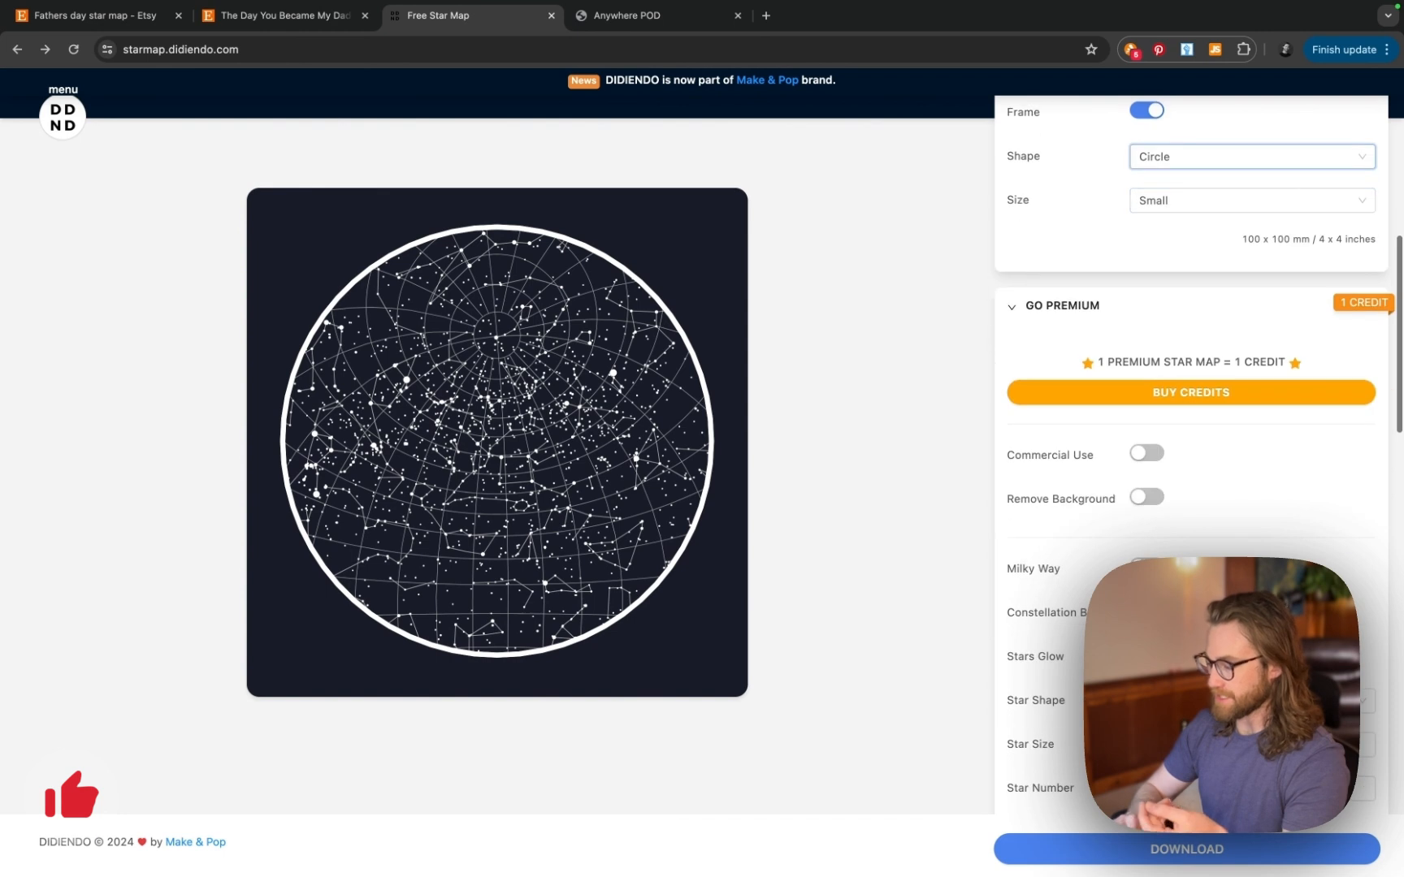
pyautogui.scroll(9, 1071, 583)
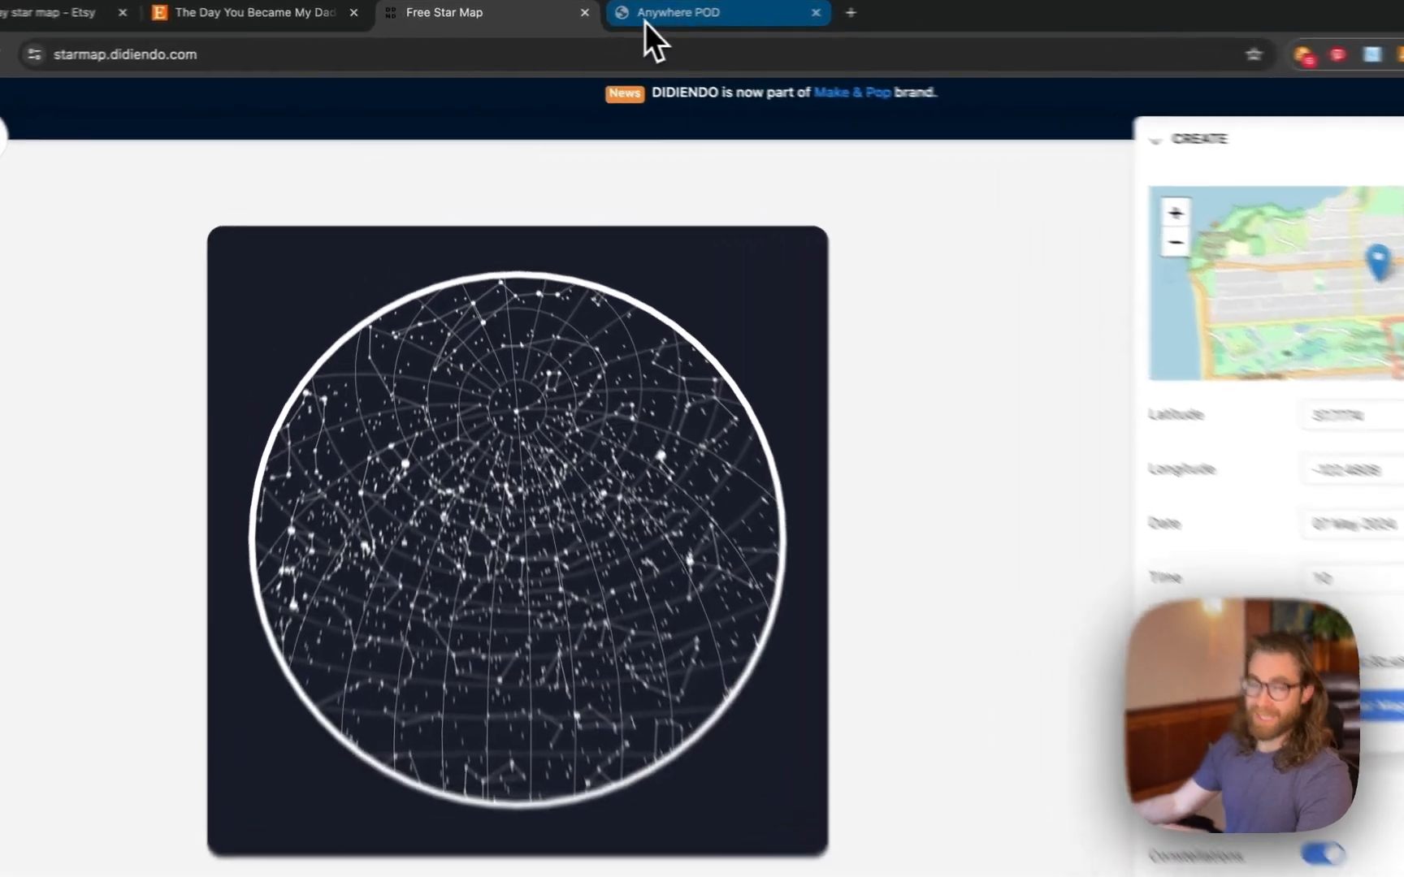
# - View the finished Anywhere POD canvas mockup with star map and photo circles and its description
pyautogui.click(646, 22)
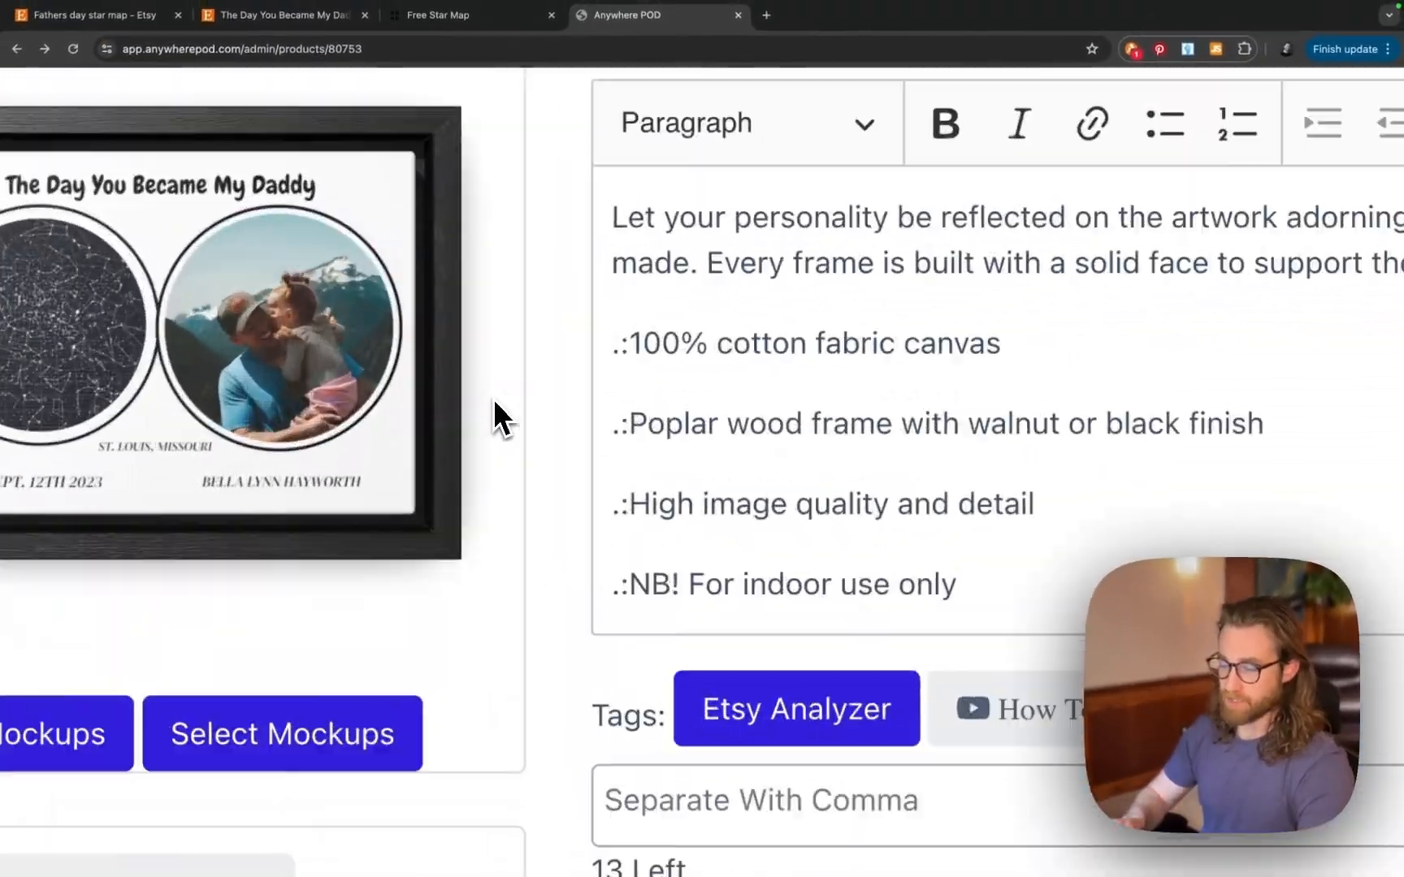
pyautogui.hscroll(-3, 494, 398)
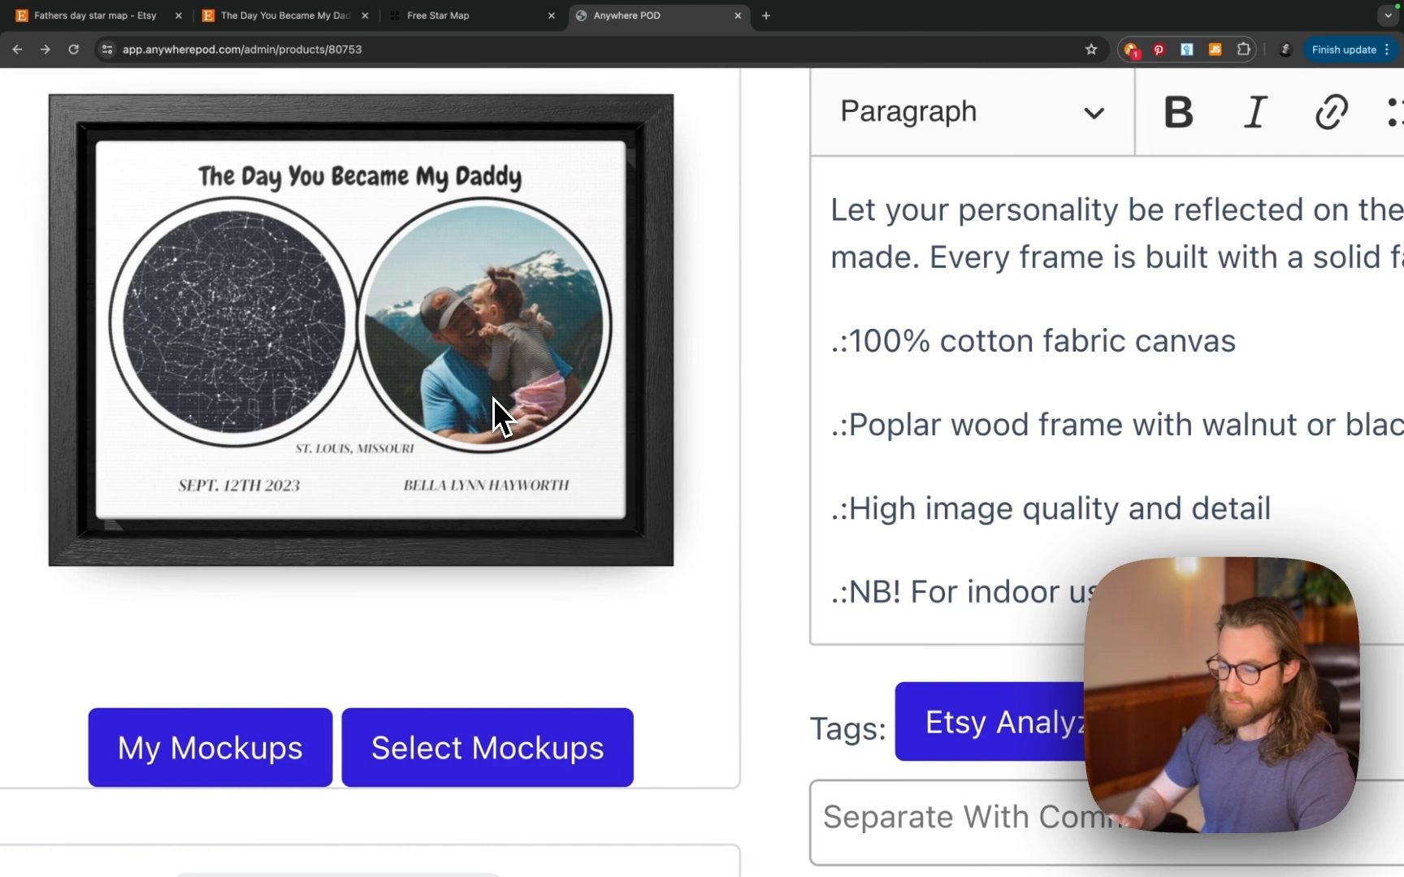
pyautogui.scroll(-2, 494, 399)
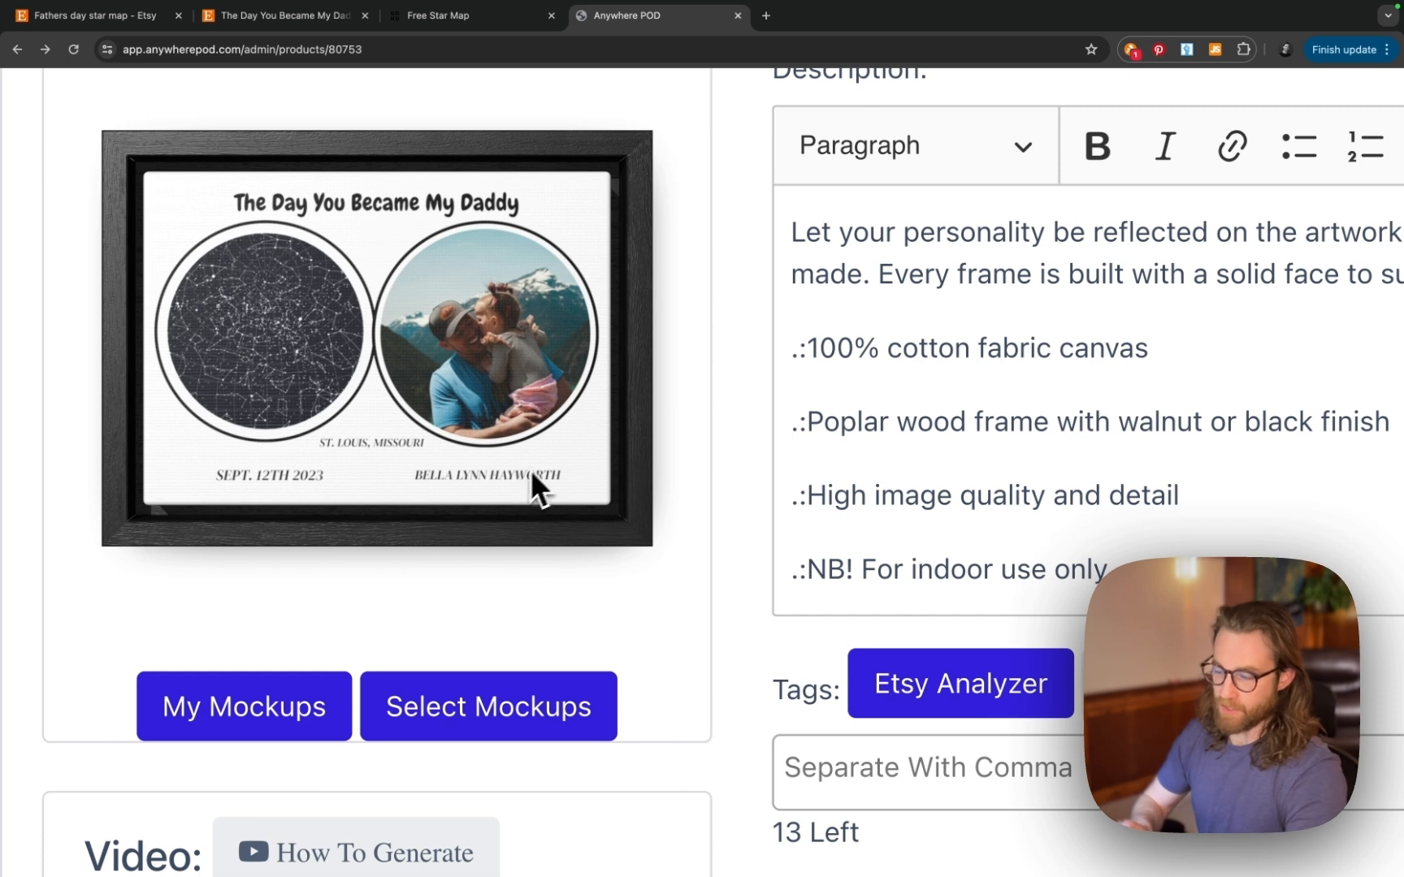
pyautogui.click(221, 20)
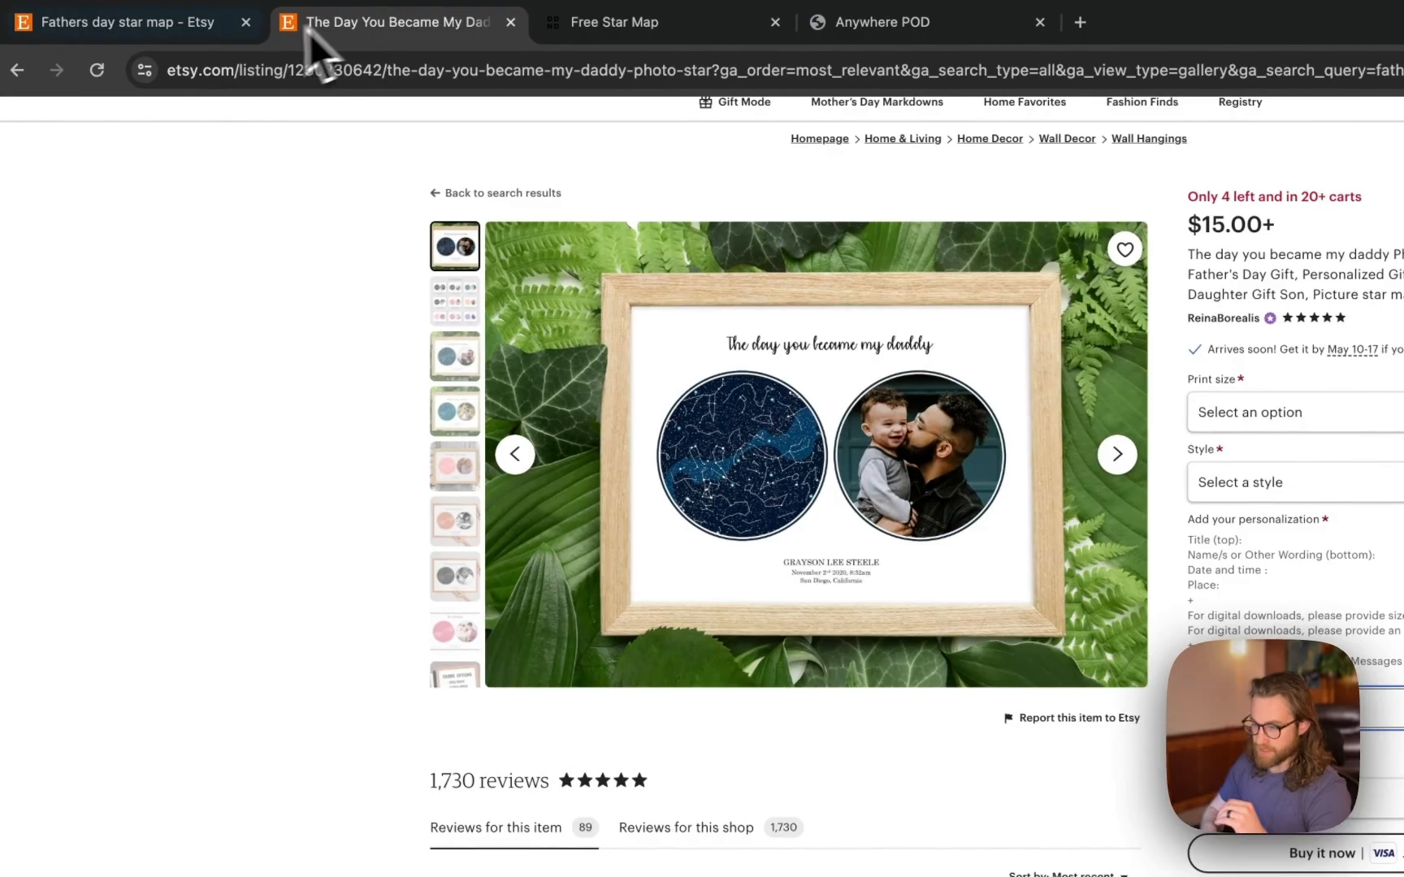
pyautogui.click(178, 33)
pyautogui.scroll(-10, 577, 576)
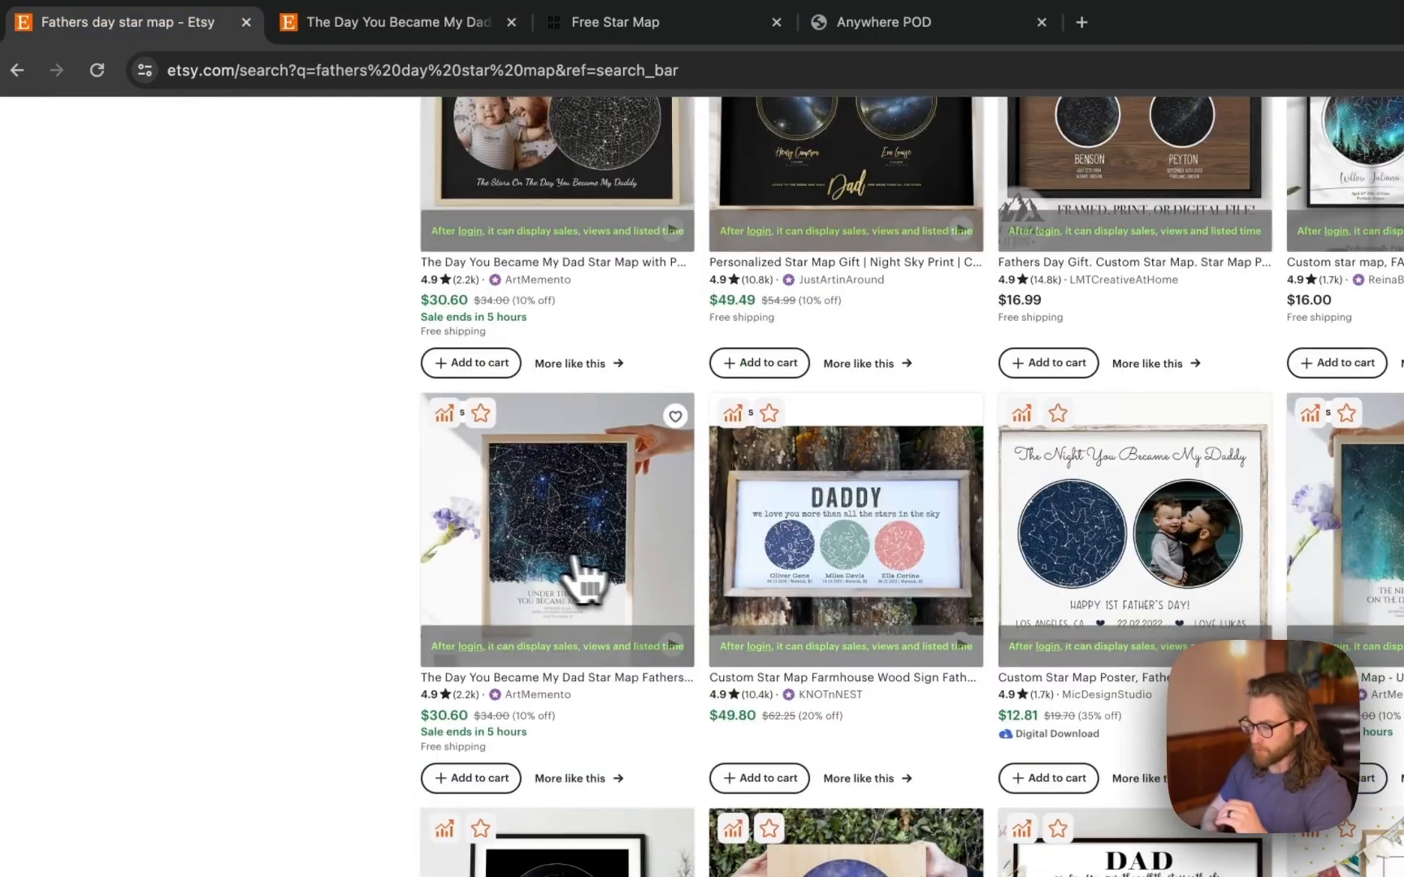
pyautogui.click(833, 574)
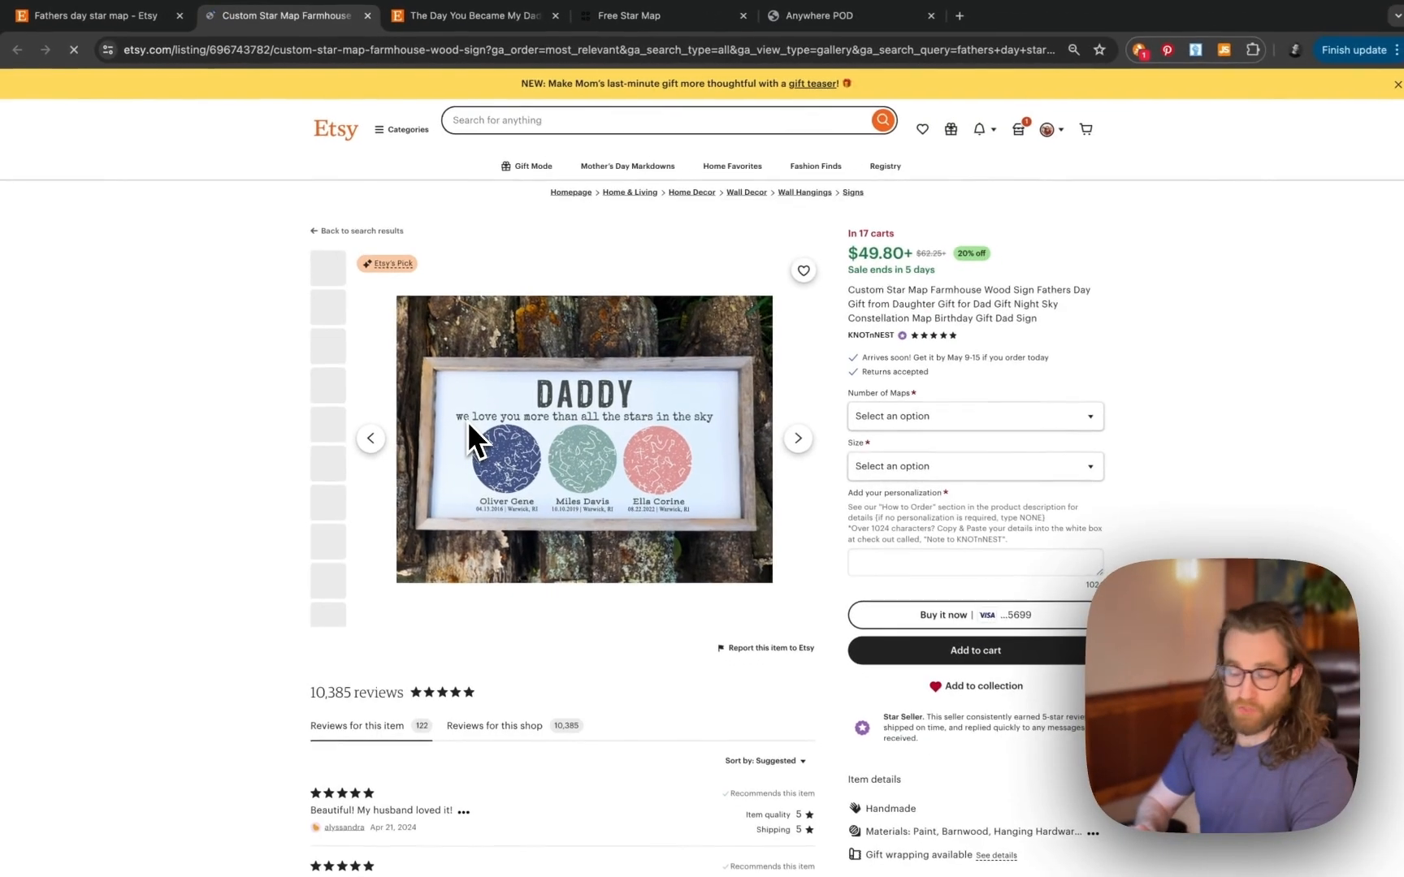
pyautogui.scroll(-3, 465, 417)
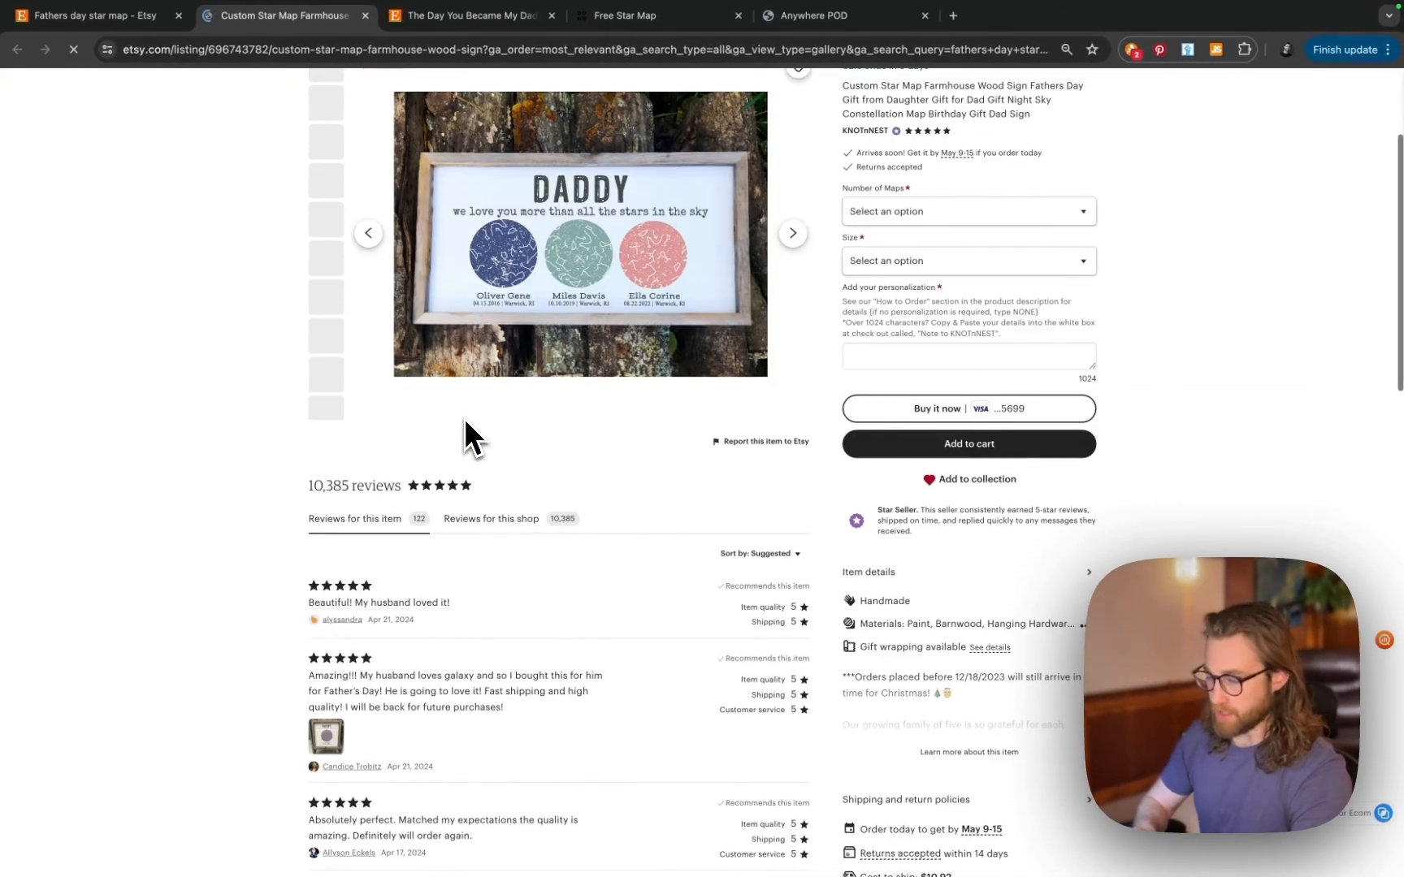
pyautogui.scroll(1, 464, 418)
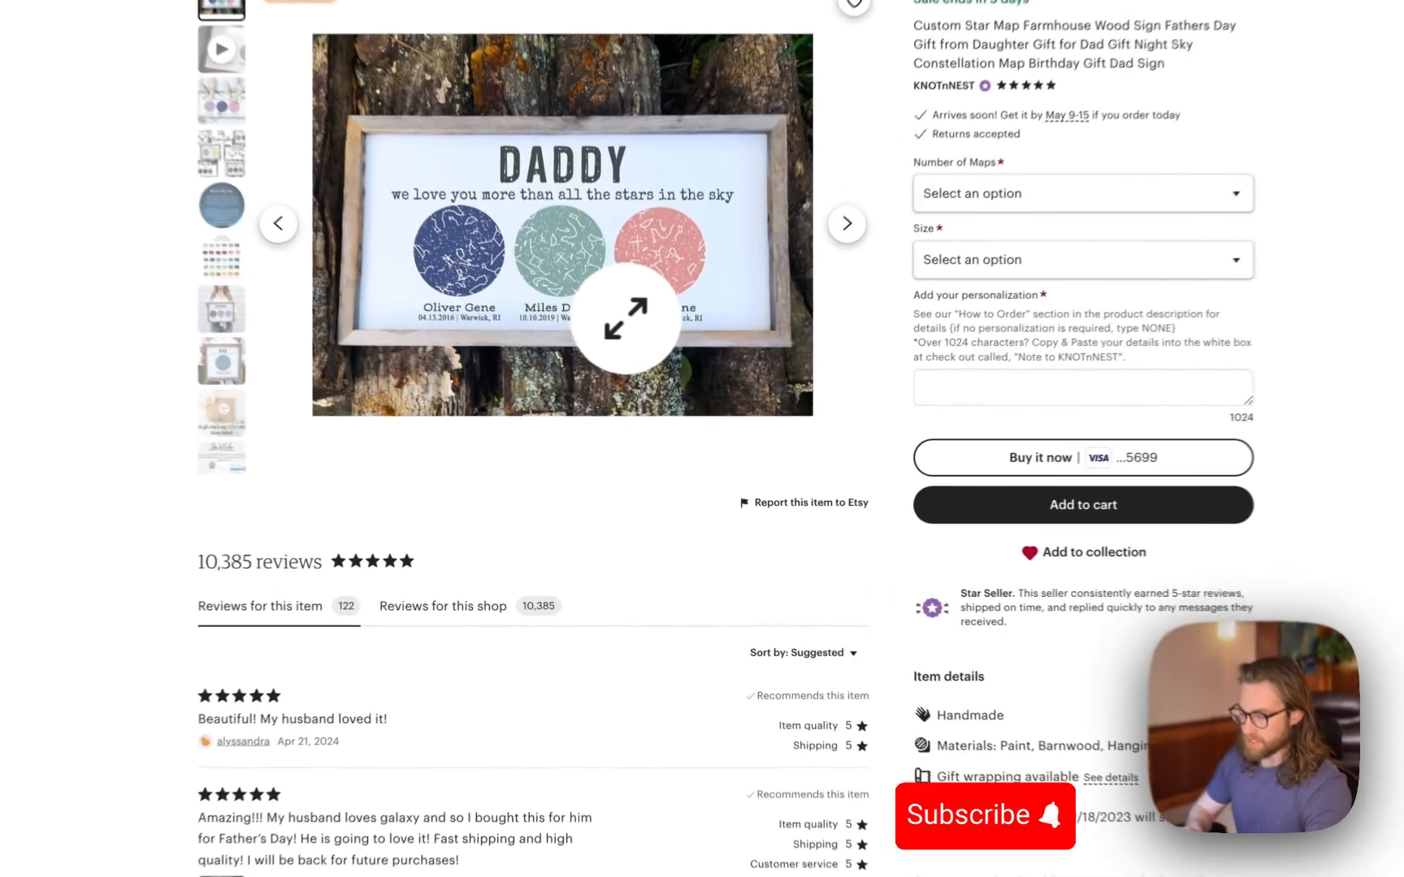
pyautogui.click(539, 362)
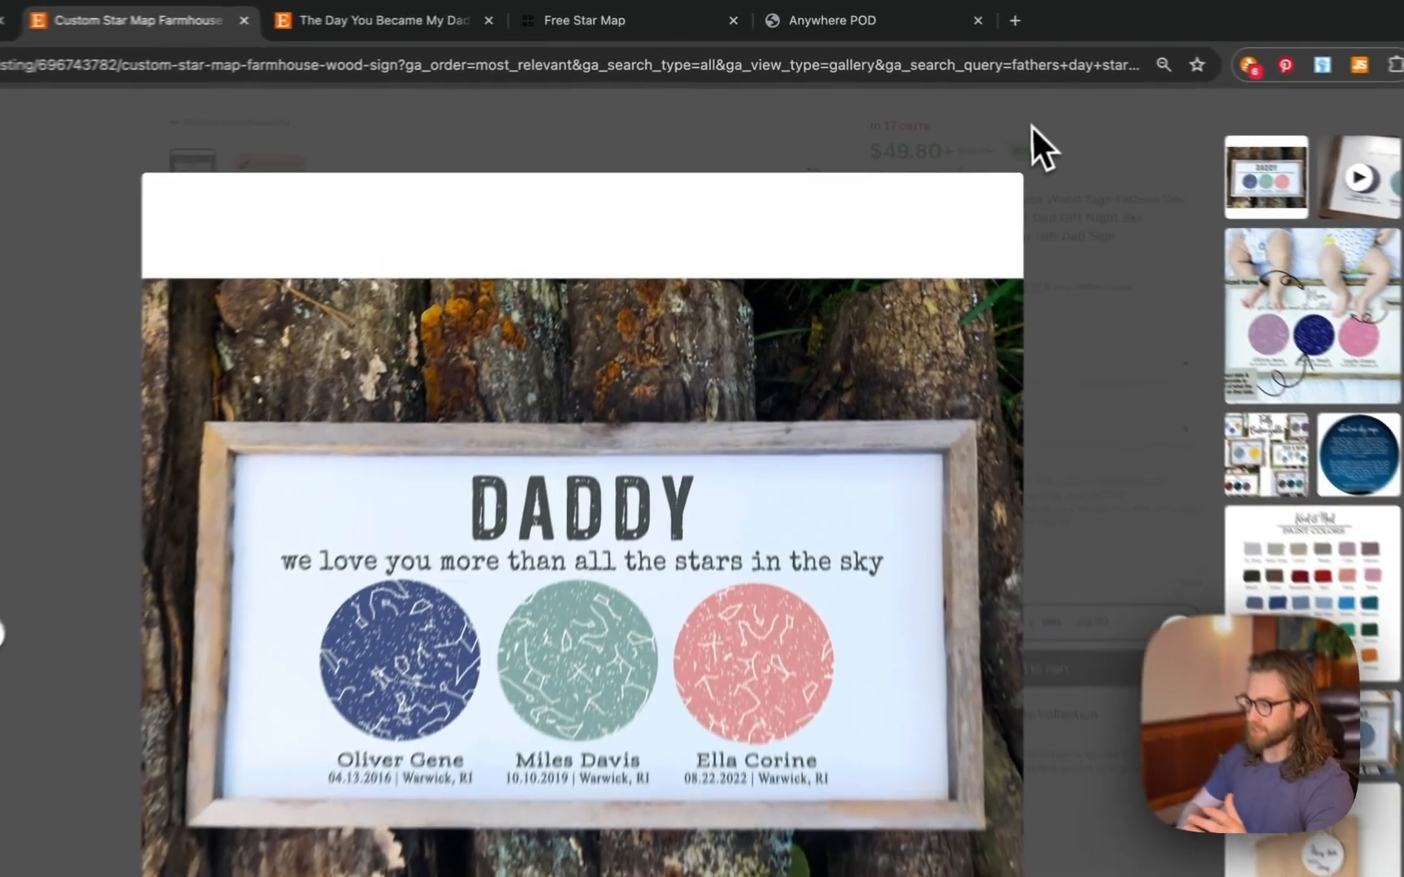
pyautogui.click(965, 113)
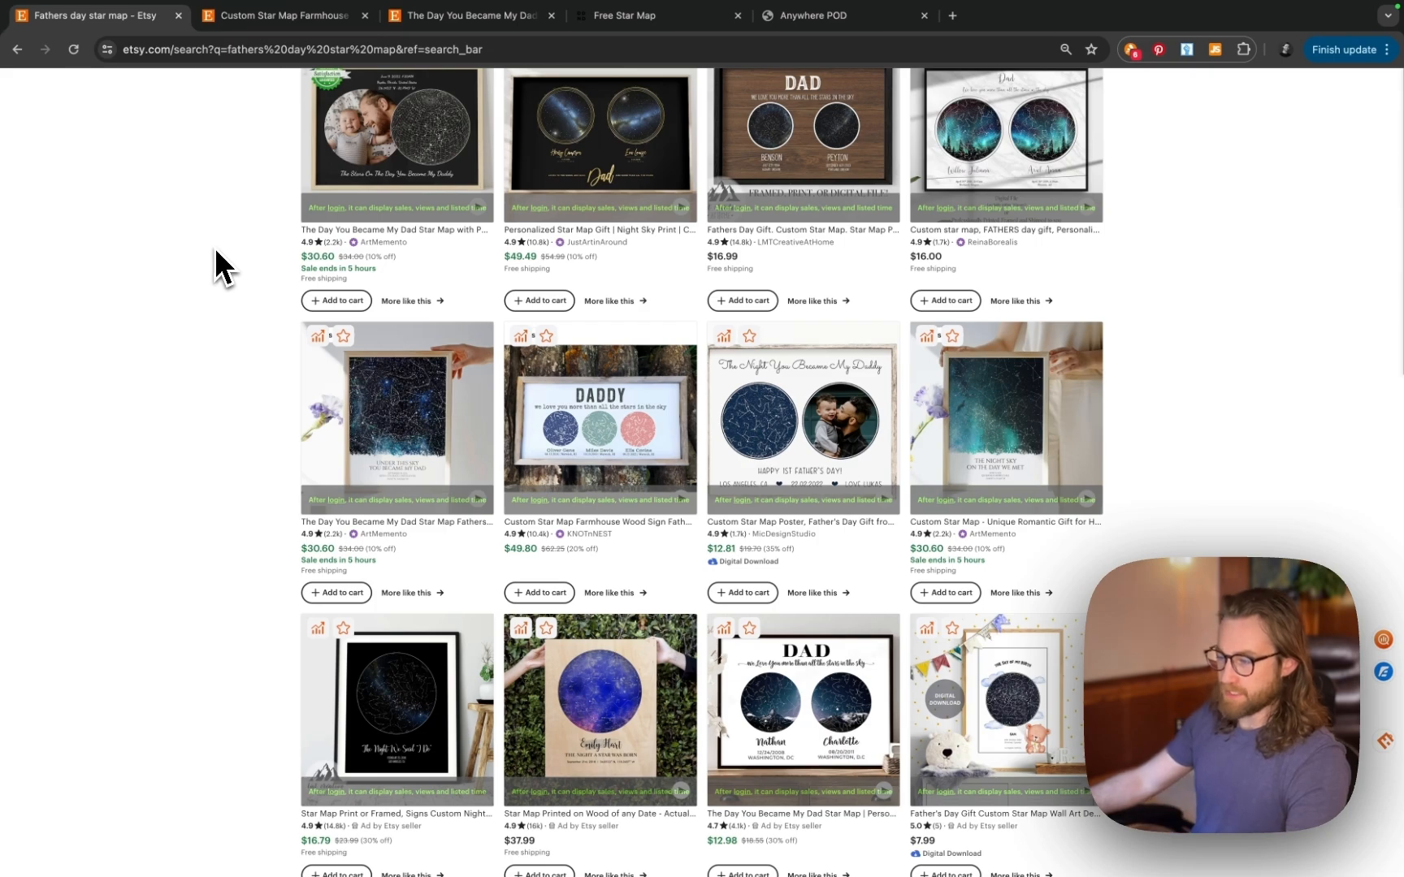
pyautogui.scroll(-10, 201, 277)
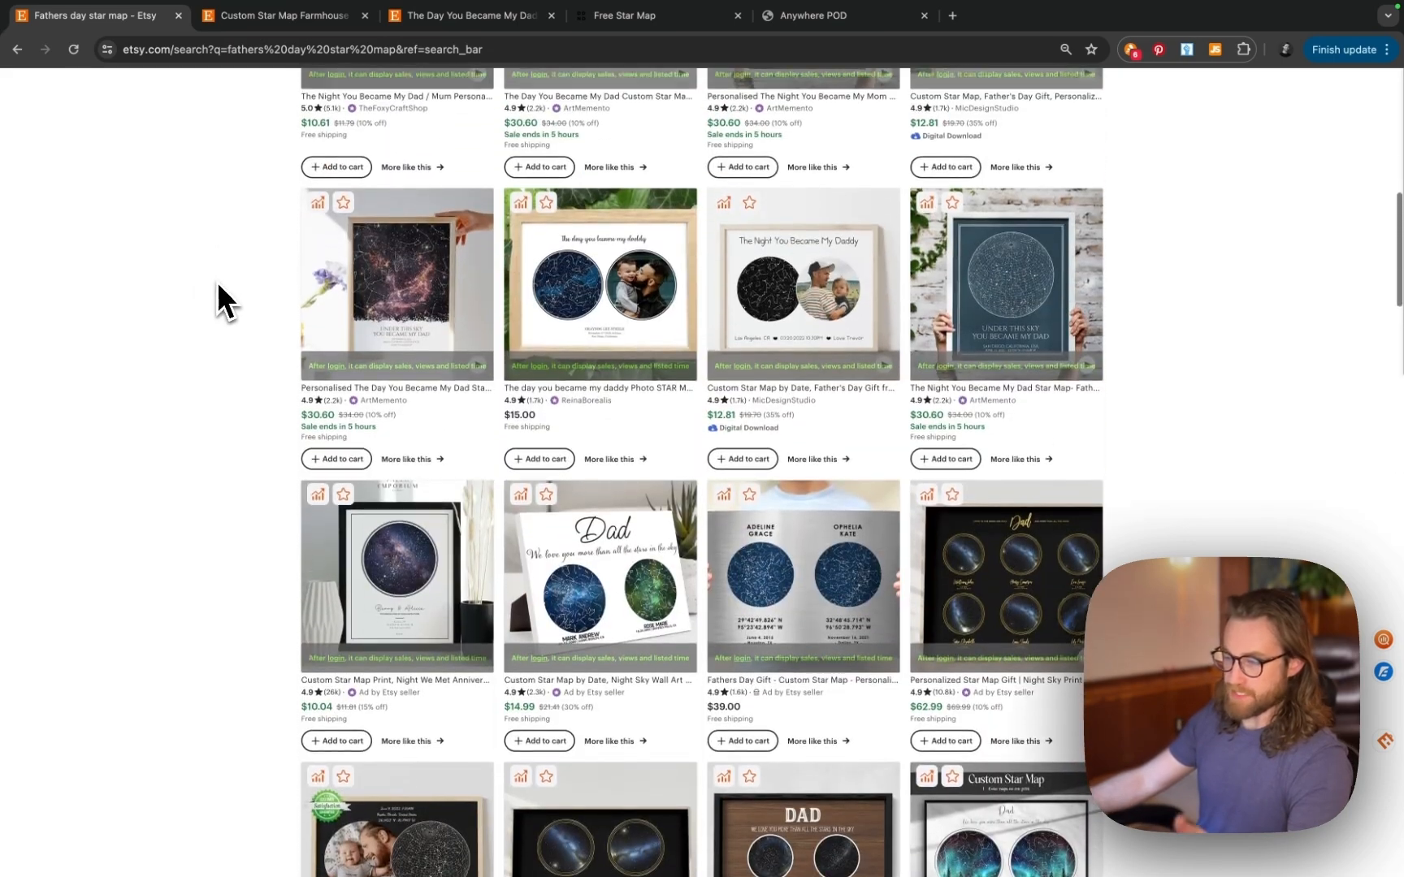
pyautogui.scroll(1, 219, 282)
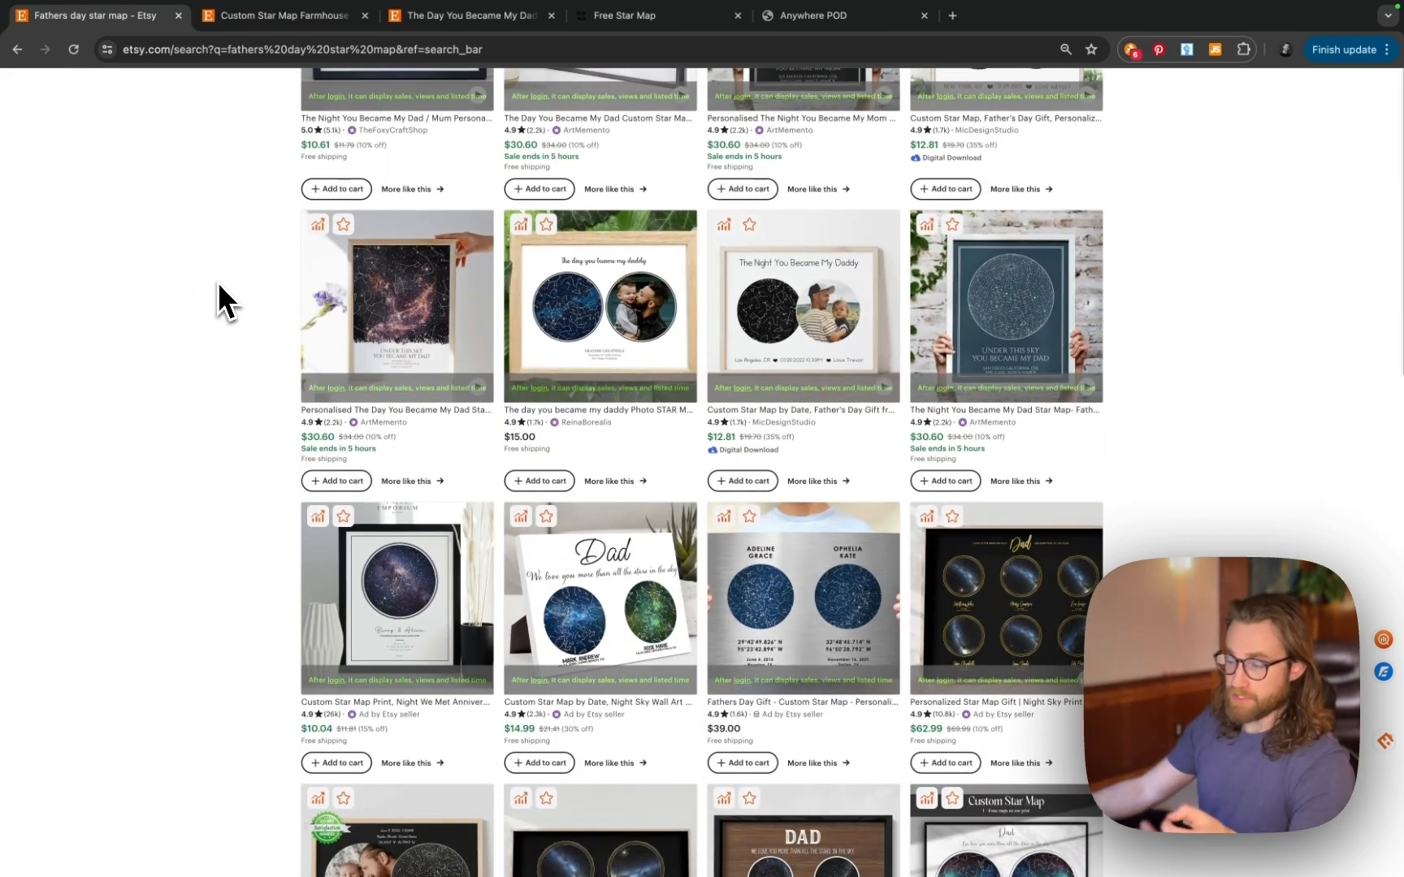
pyautogui.scroll(8, 219, 282)
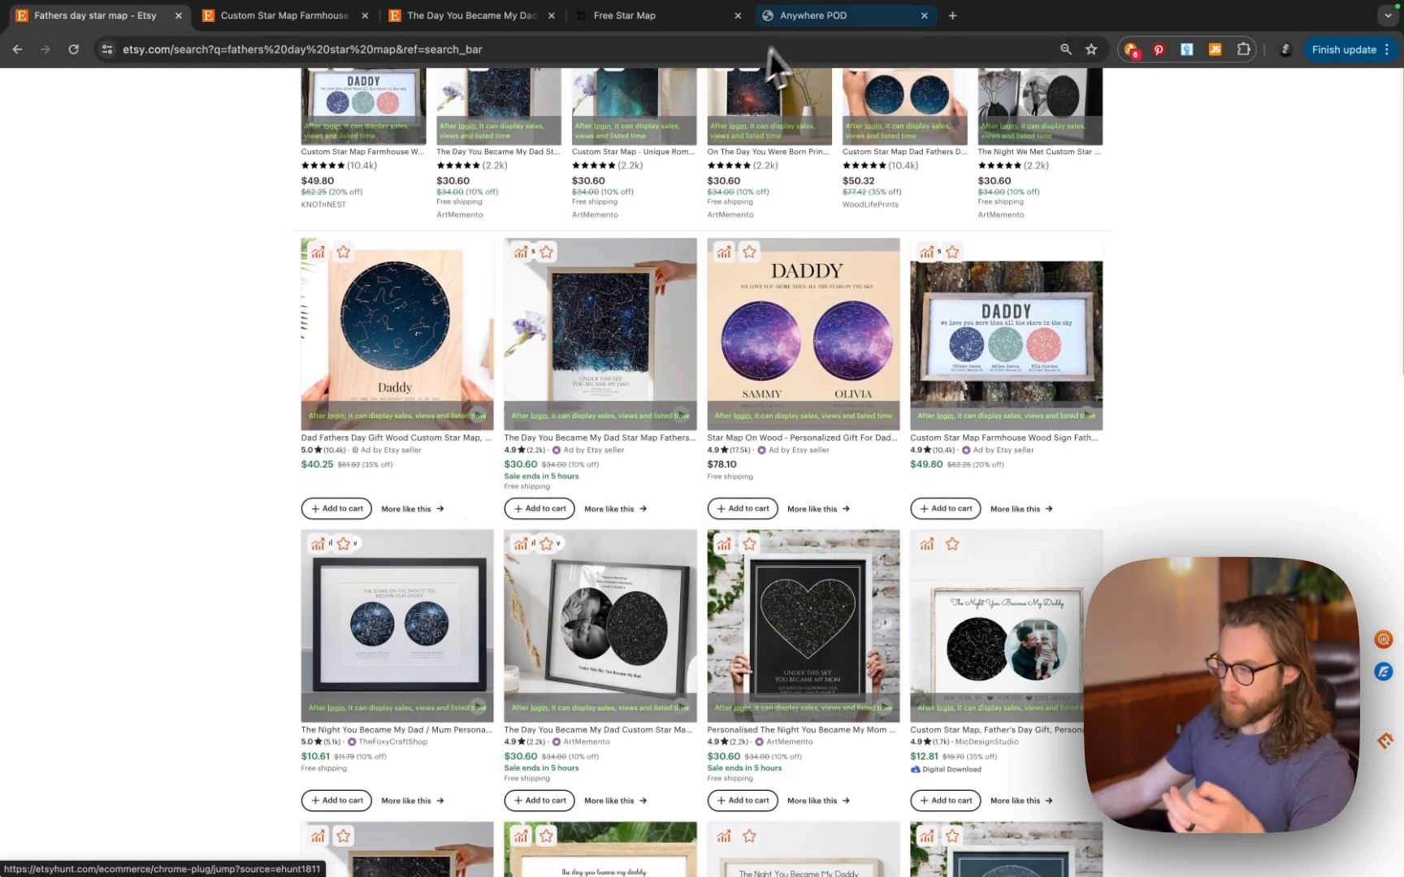
# - Go back to the Gallery Canvas Wraps, Horizontal Frame product and review its mockup and description
pyautogui.click(792, 20)
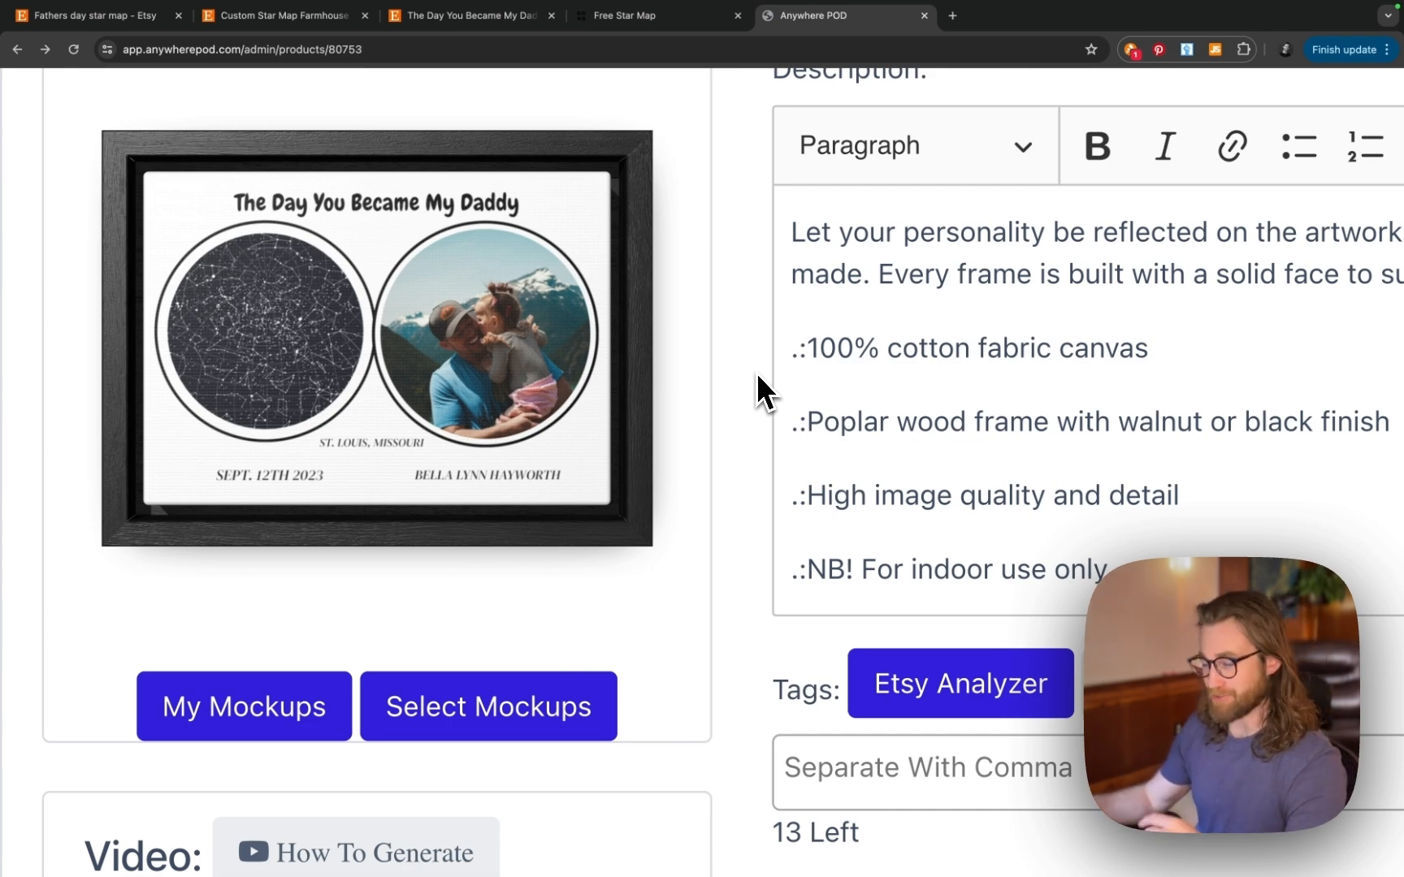
pyautogui.scroll(-5, 758, 373)
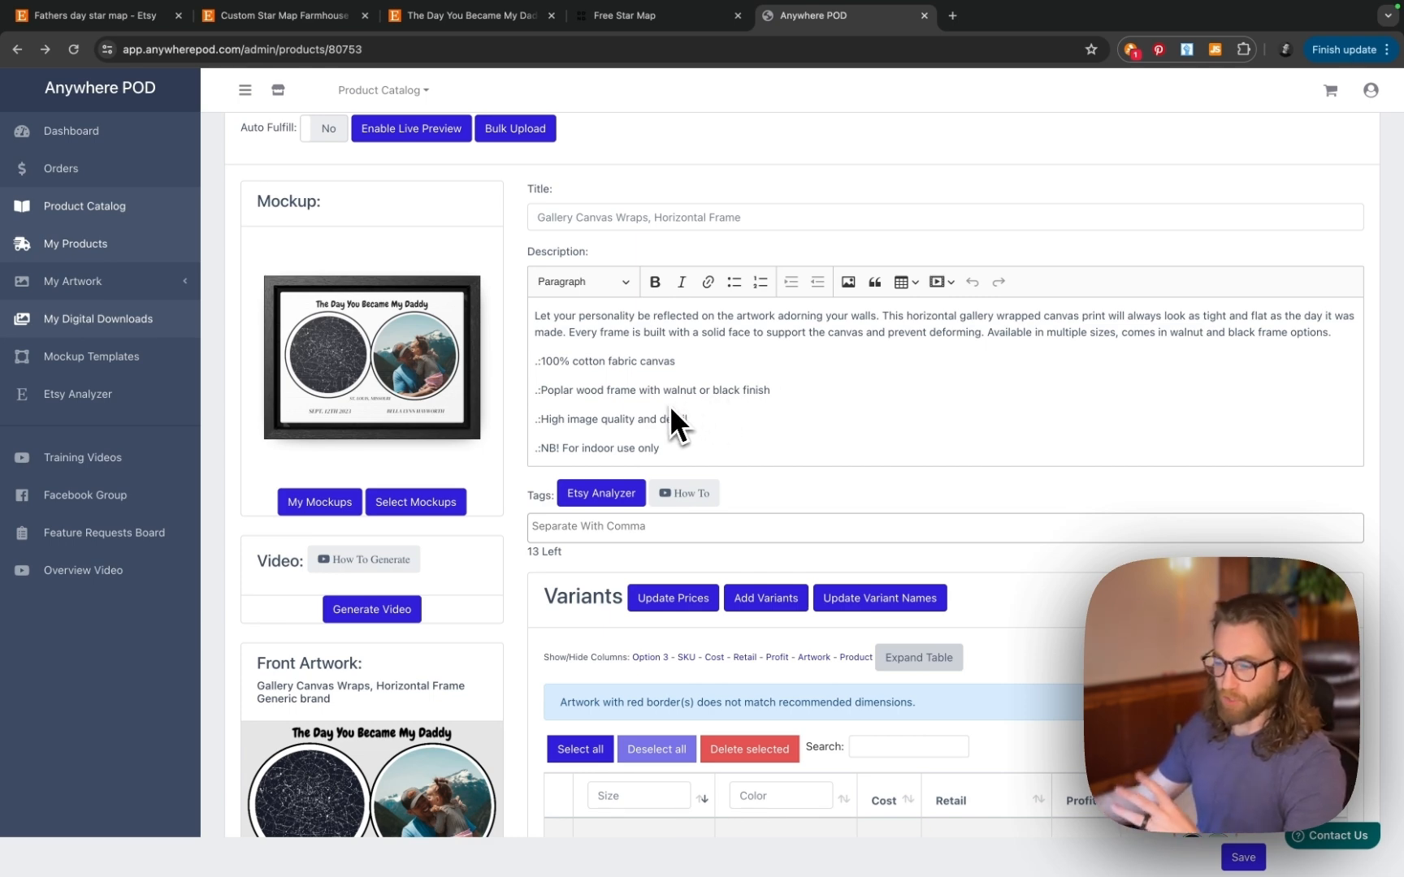
# - Open the Product Catalog from the left sidebar
pyautogui.click(94, 203)
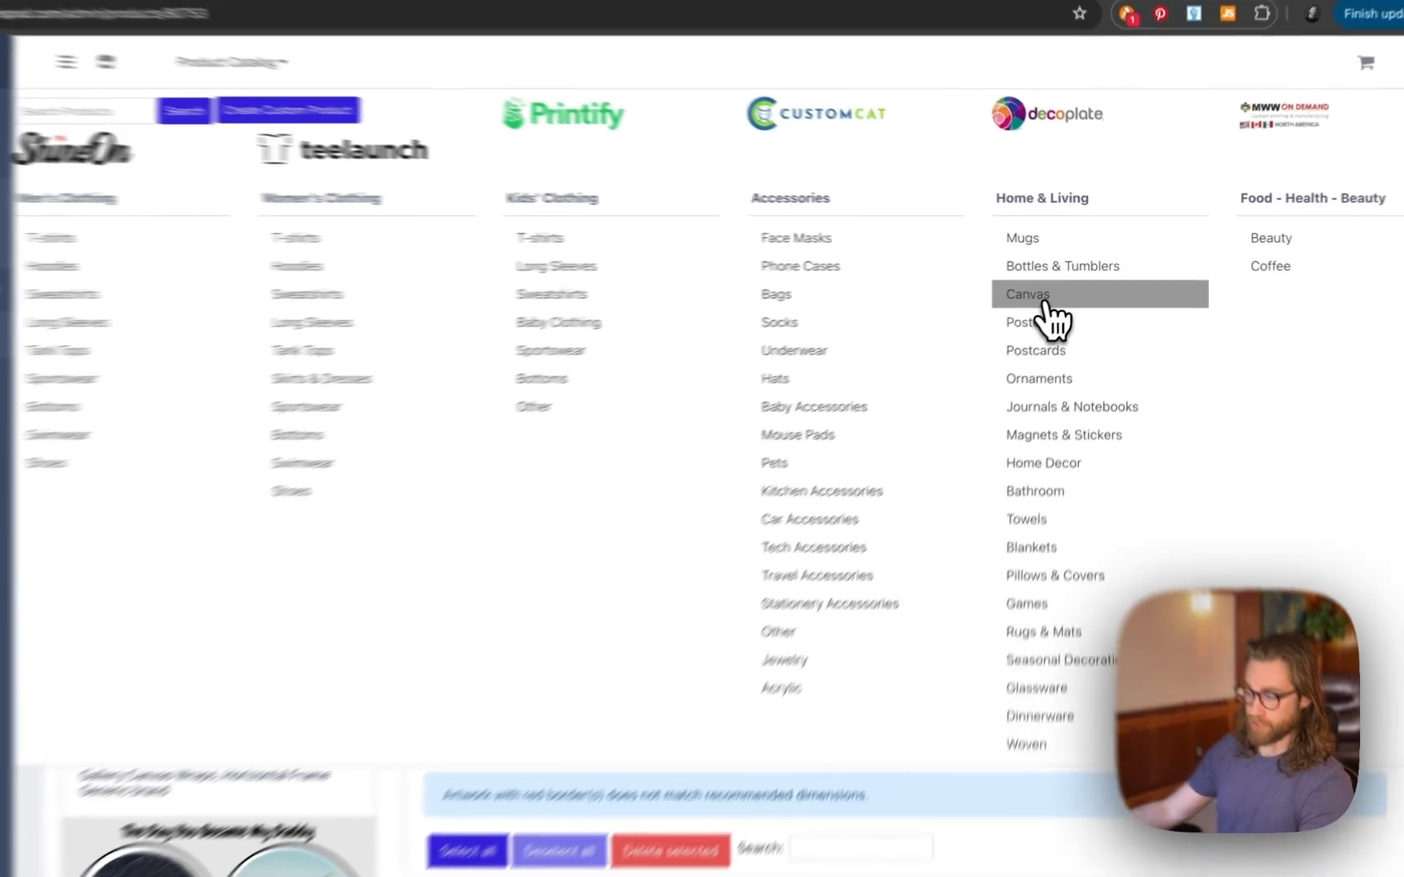
# - Show the Canvas category under Home & Living with ShineOn vendor products hidden
pyautogui.click(1061, 289)
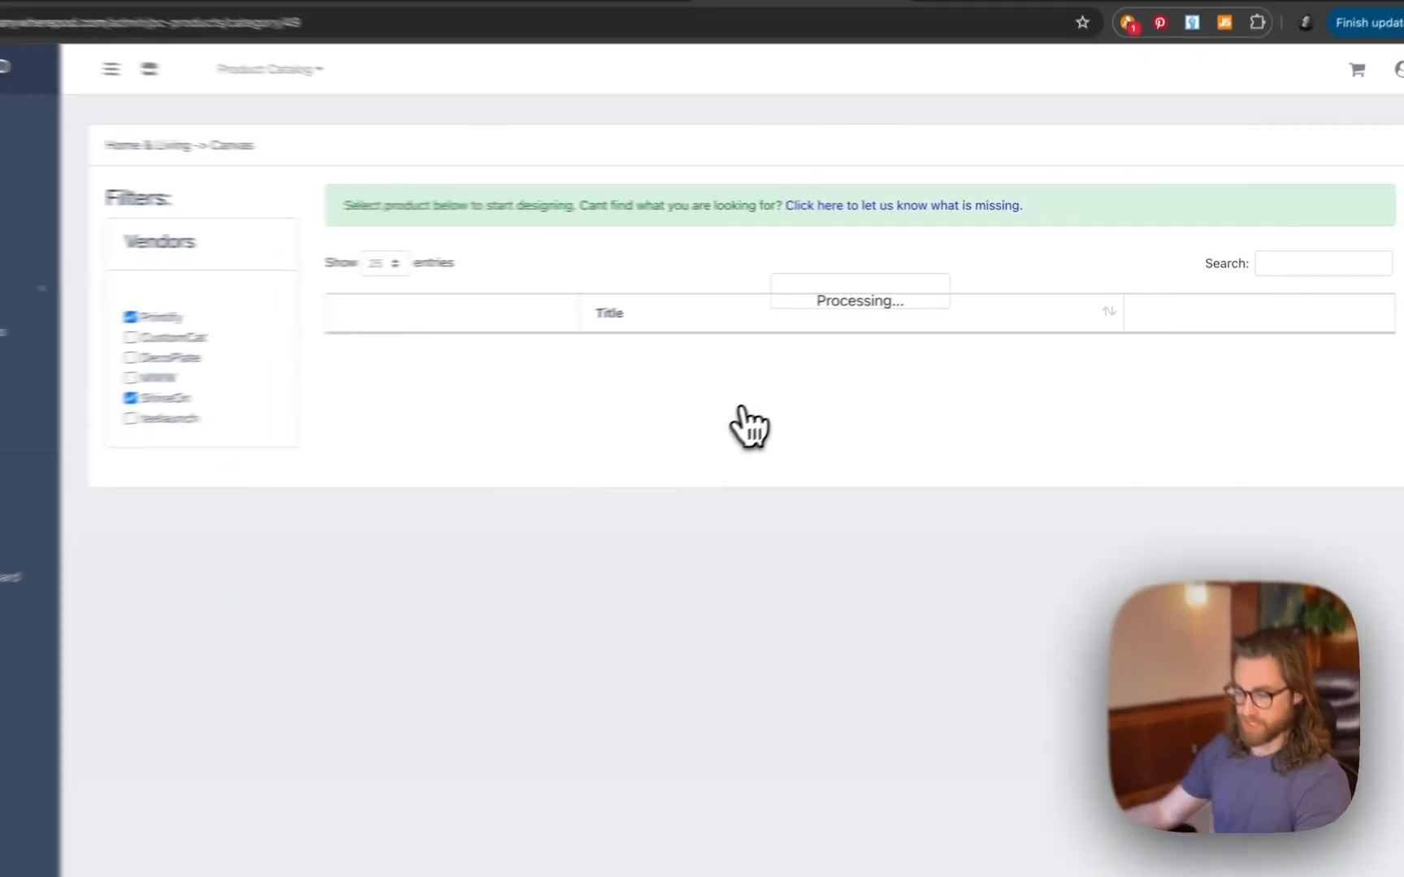
pyautogui.scroll(-3, 673, 411)
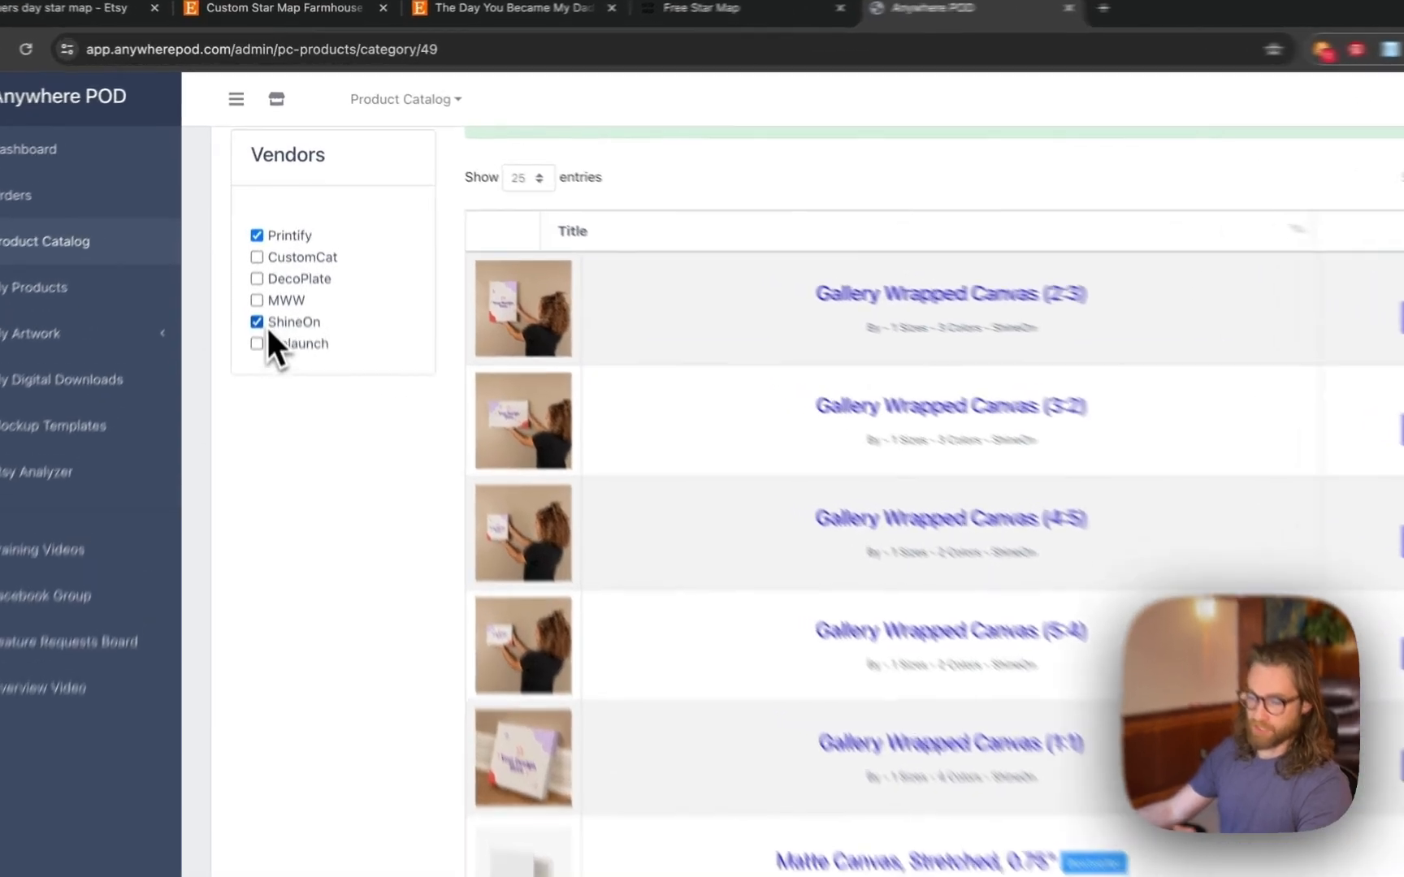
pyautogui.click(262, 272)
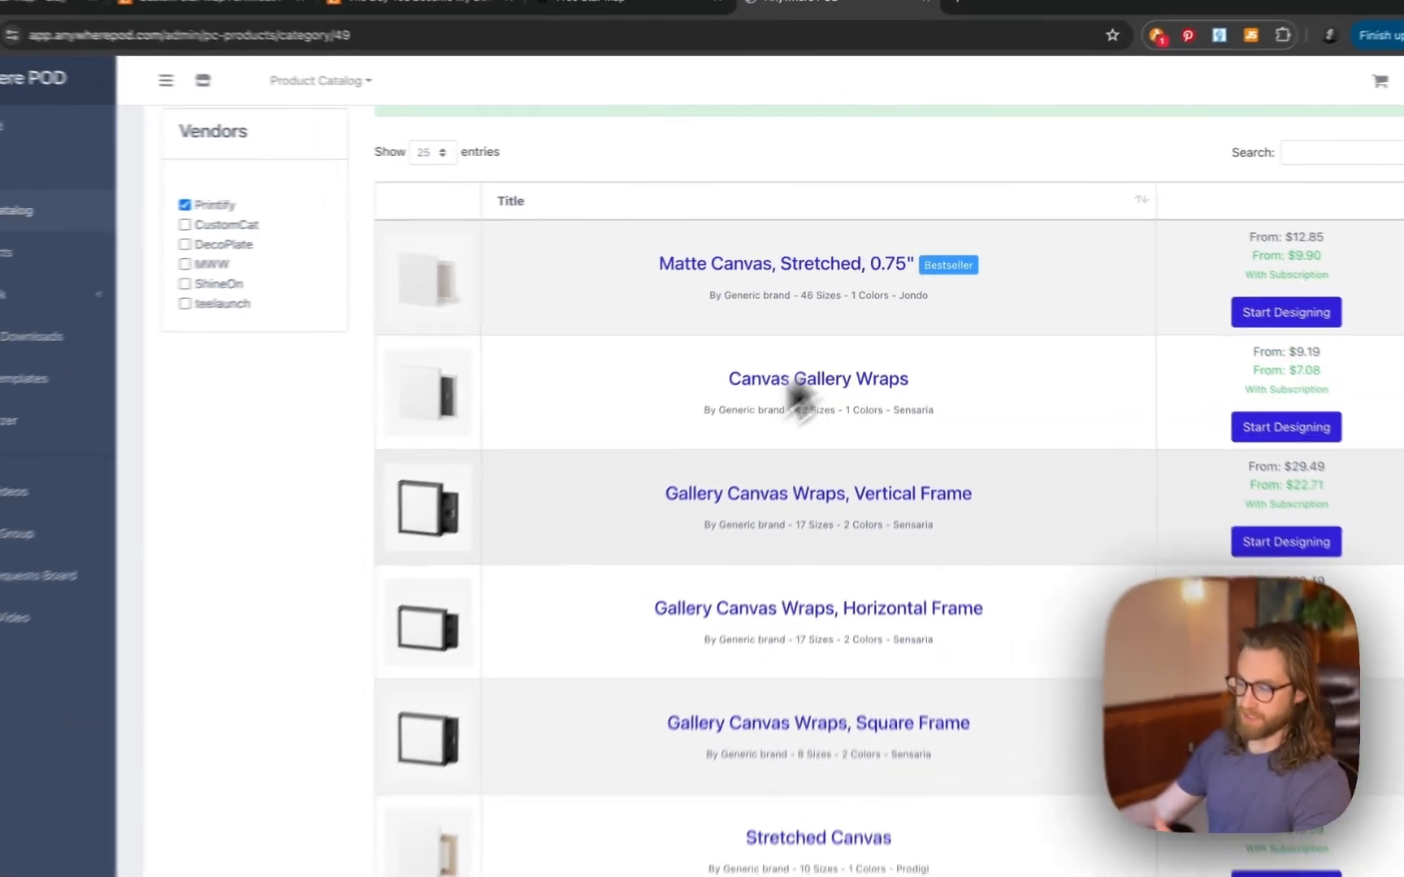
# - Start designing the Gallery Canvas Wraps, Horizontal Frame product
pyautogui.scroll(-2, 796, 398)
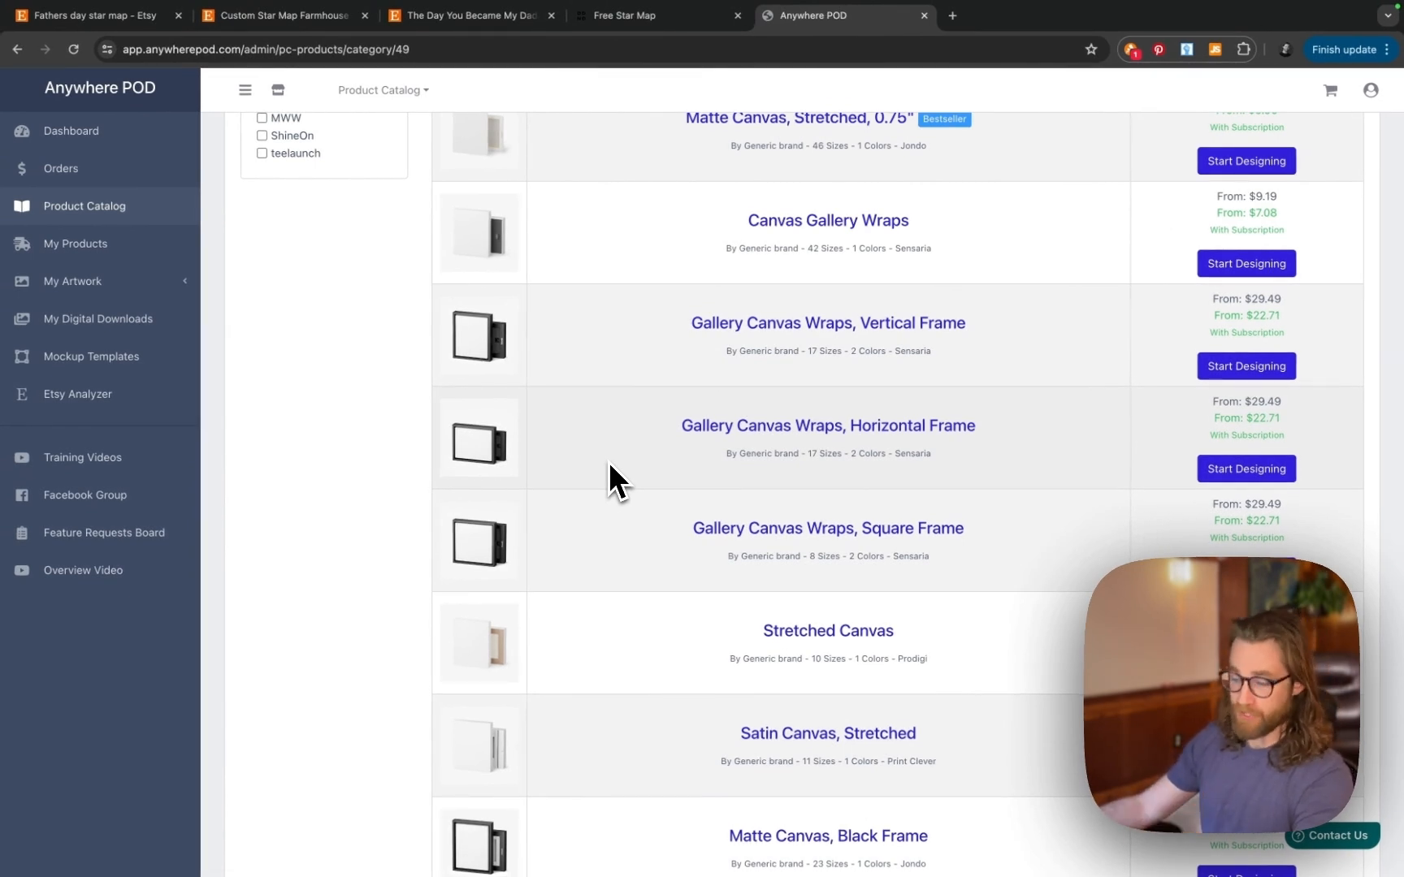
pyautogui.scroll(-3, 609, 462)
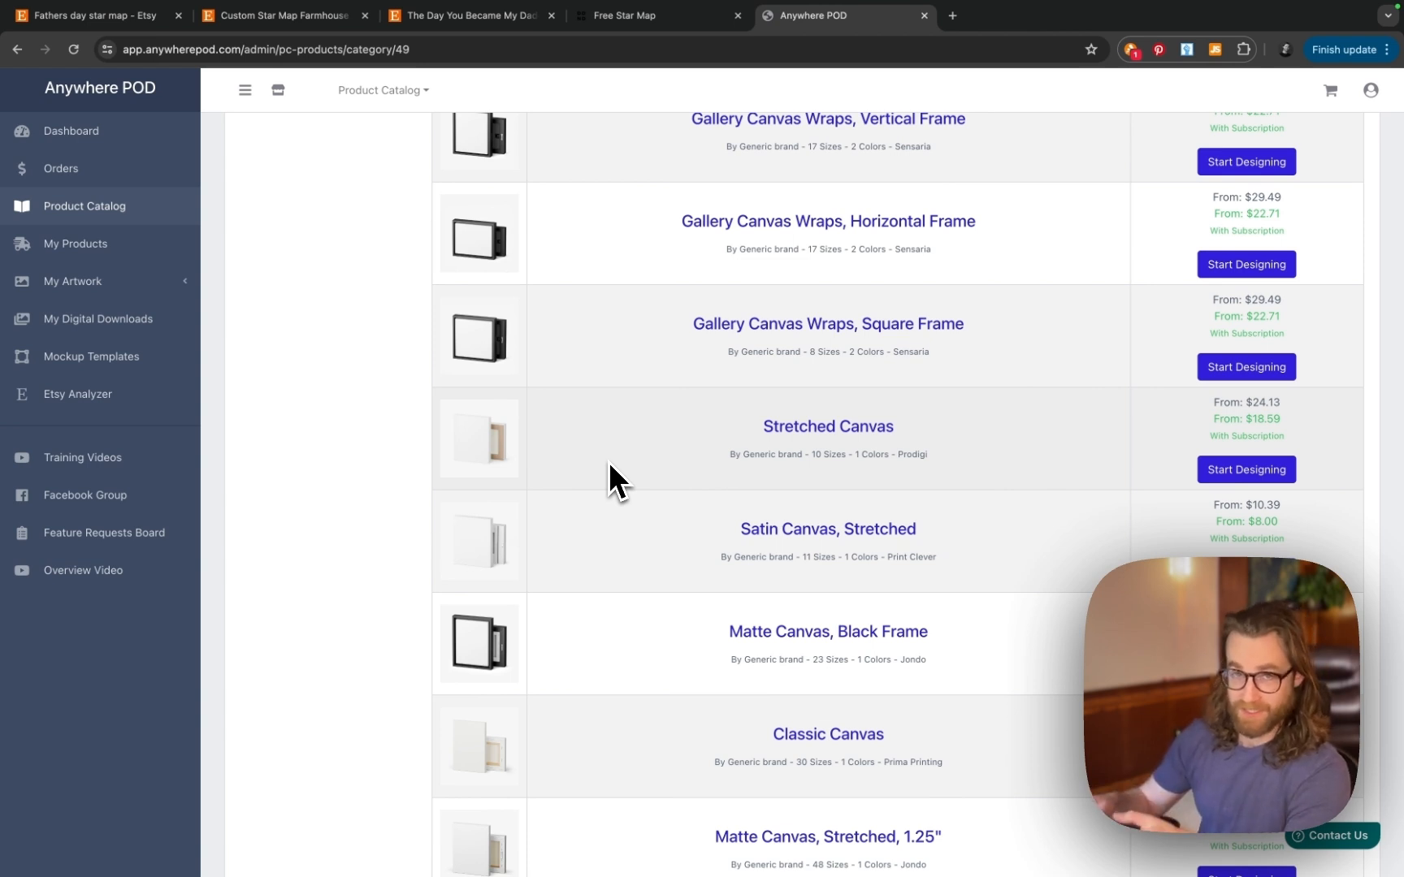
pyautogui.scroll(-4, 608, 461)
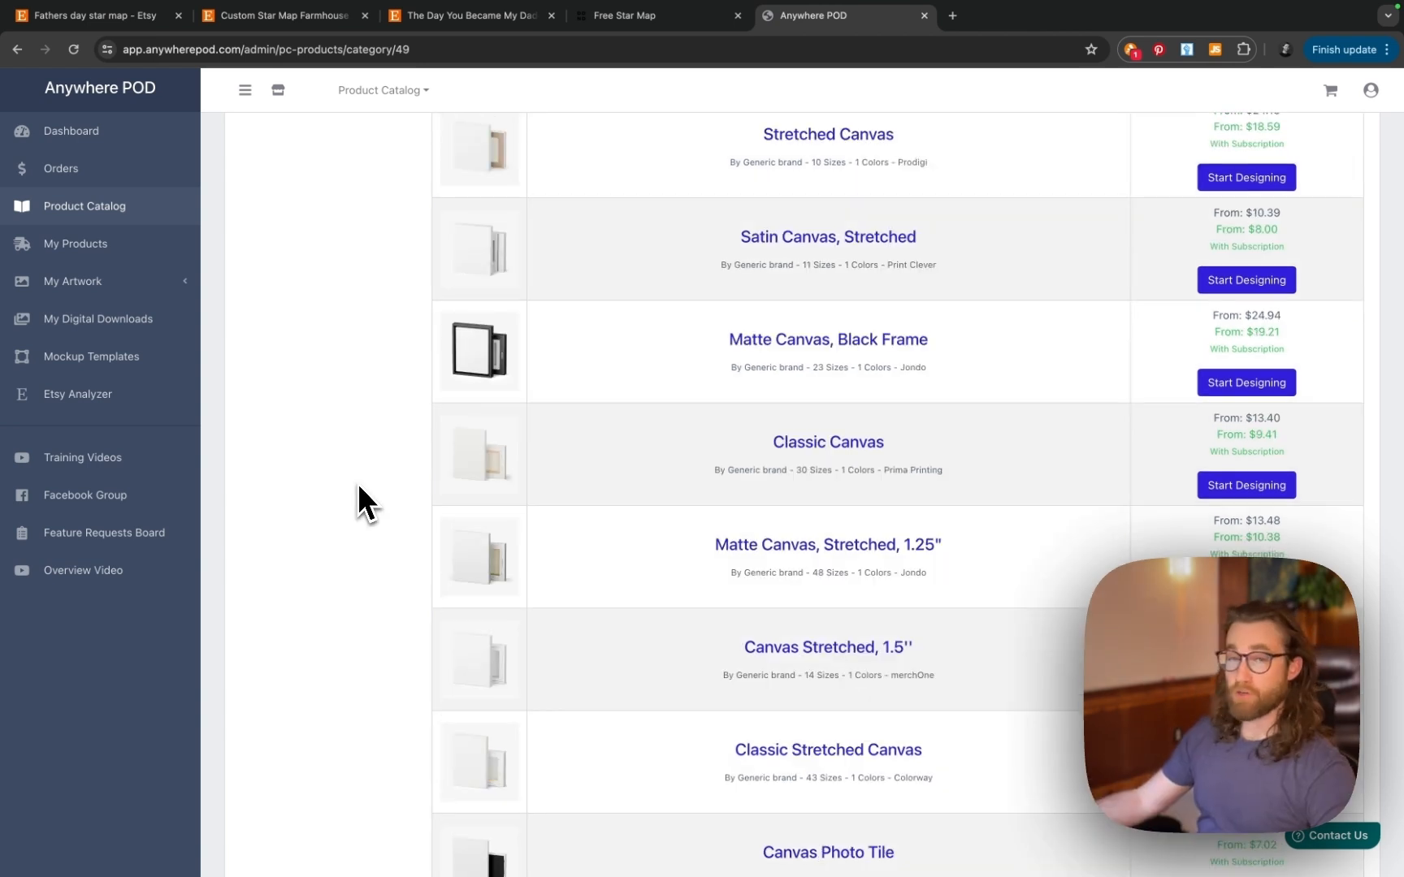
pyautogui.scroll(-4, 358, 486)
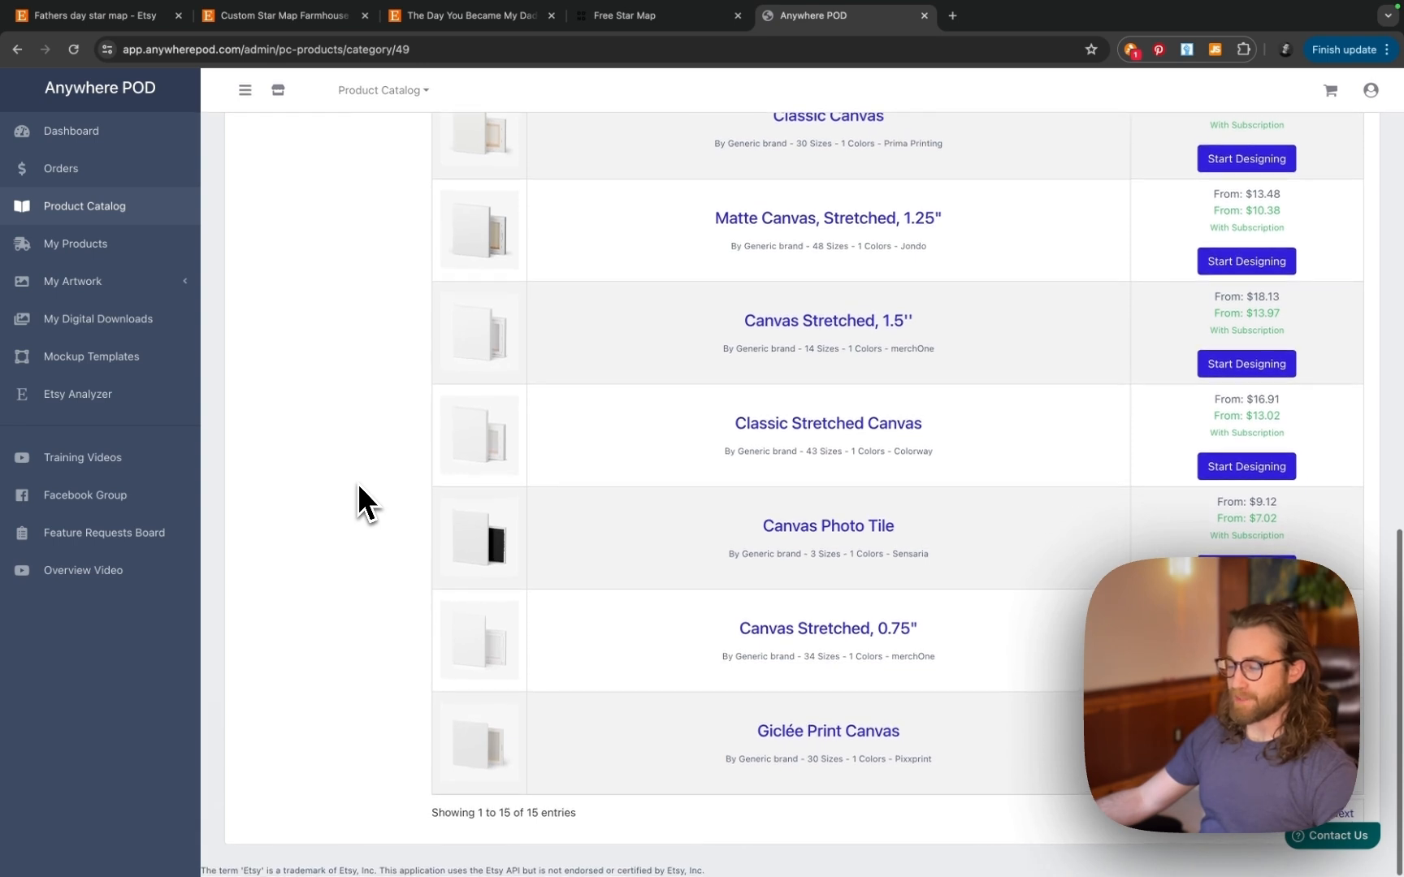
pyautogui.scroll(1, 358, 485)
pyautogui.scroll(4, 357, 483)
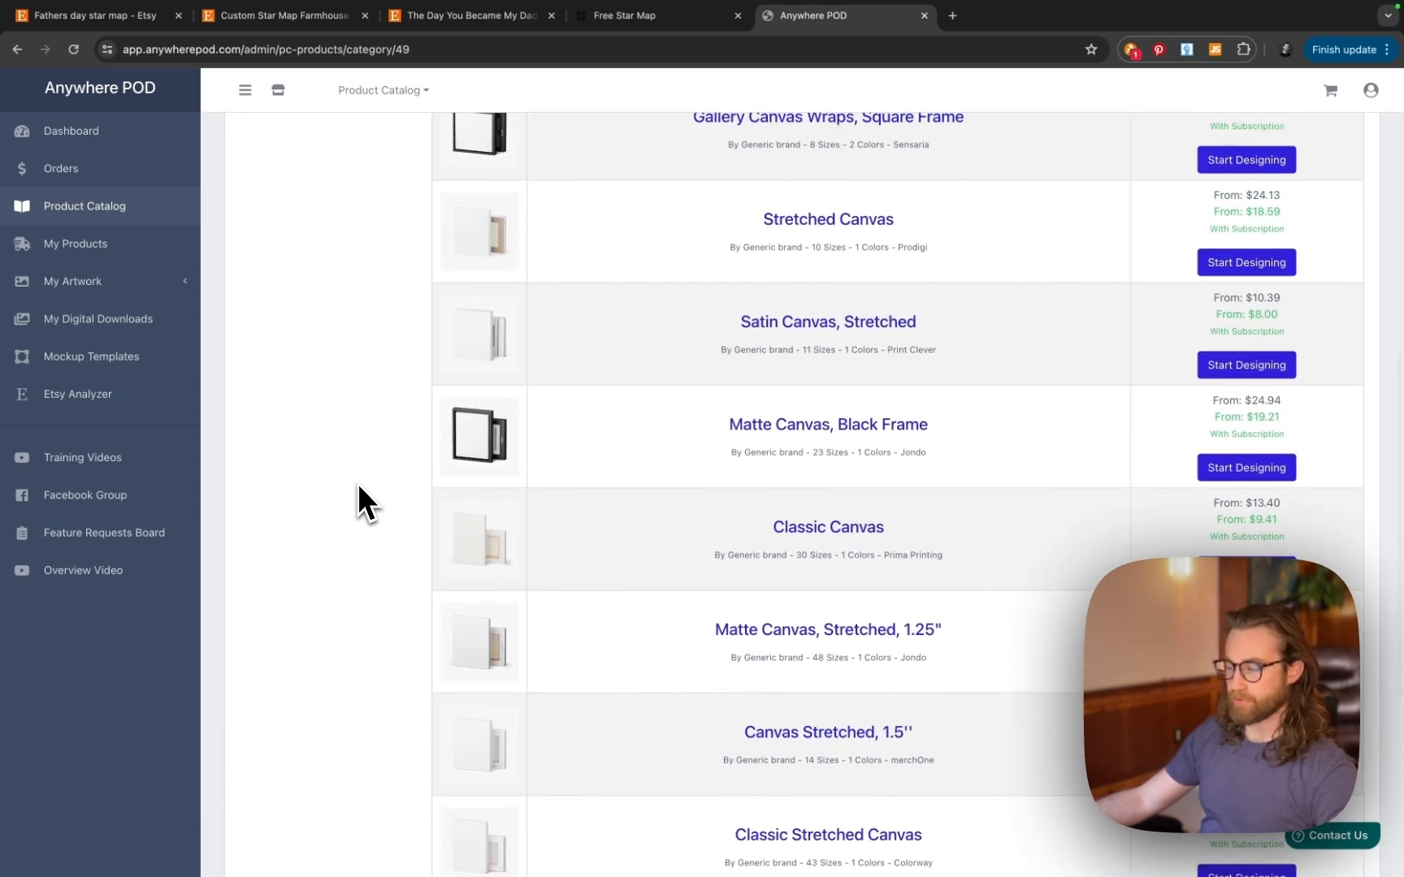
pyautogui.scroll(5, 357, 483)
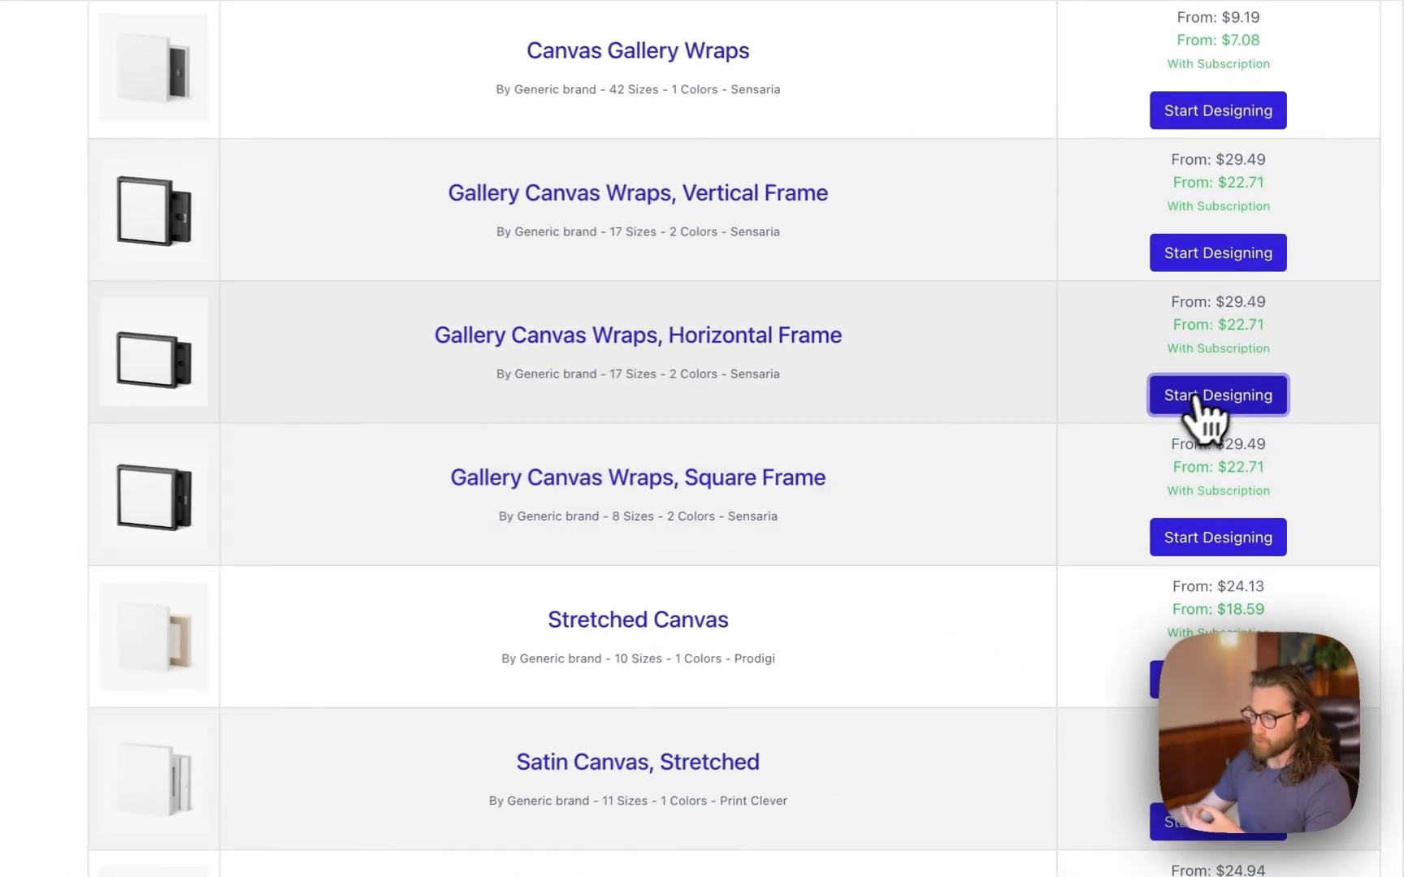
pyautogui.click(1246, 398)
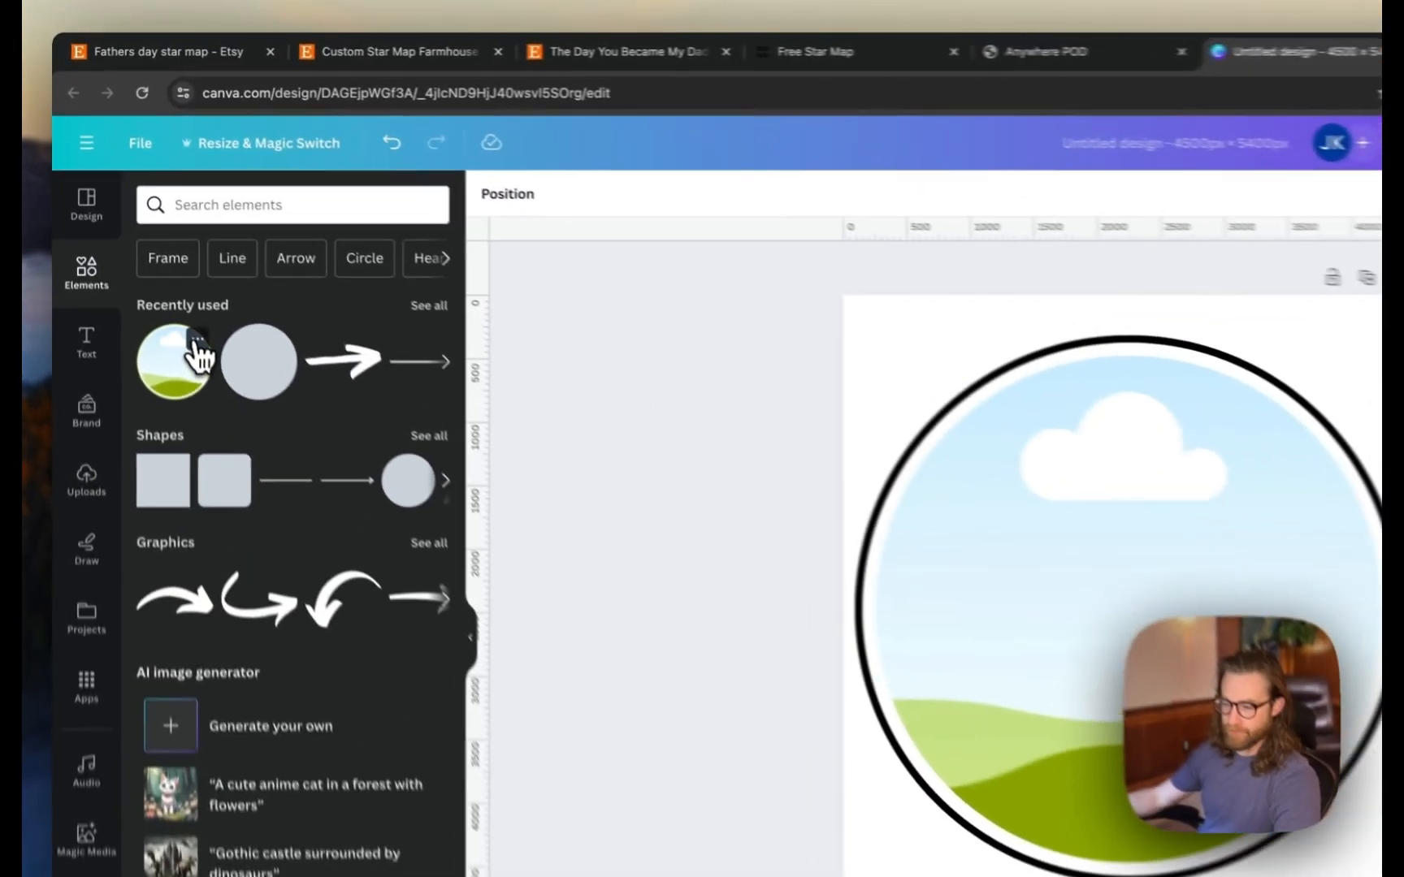
pyautogui.click(197, 339)
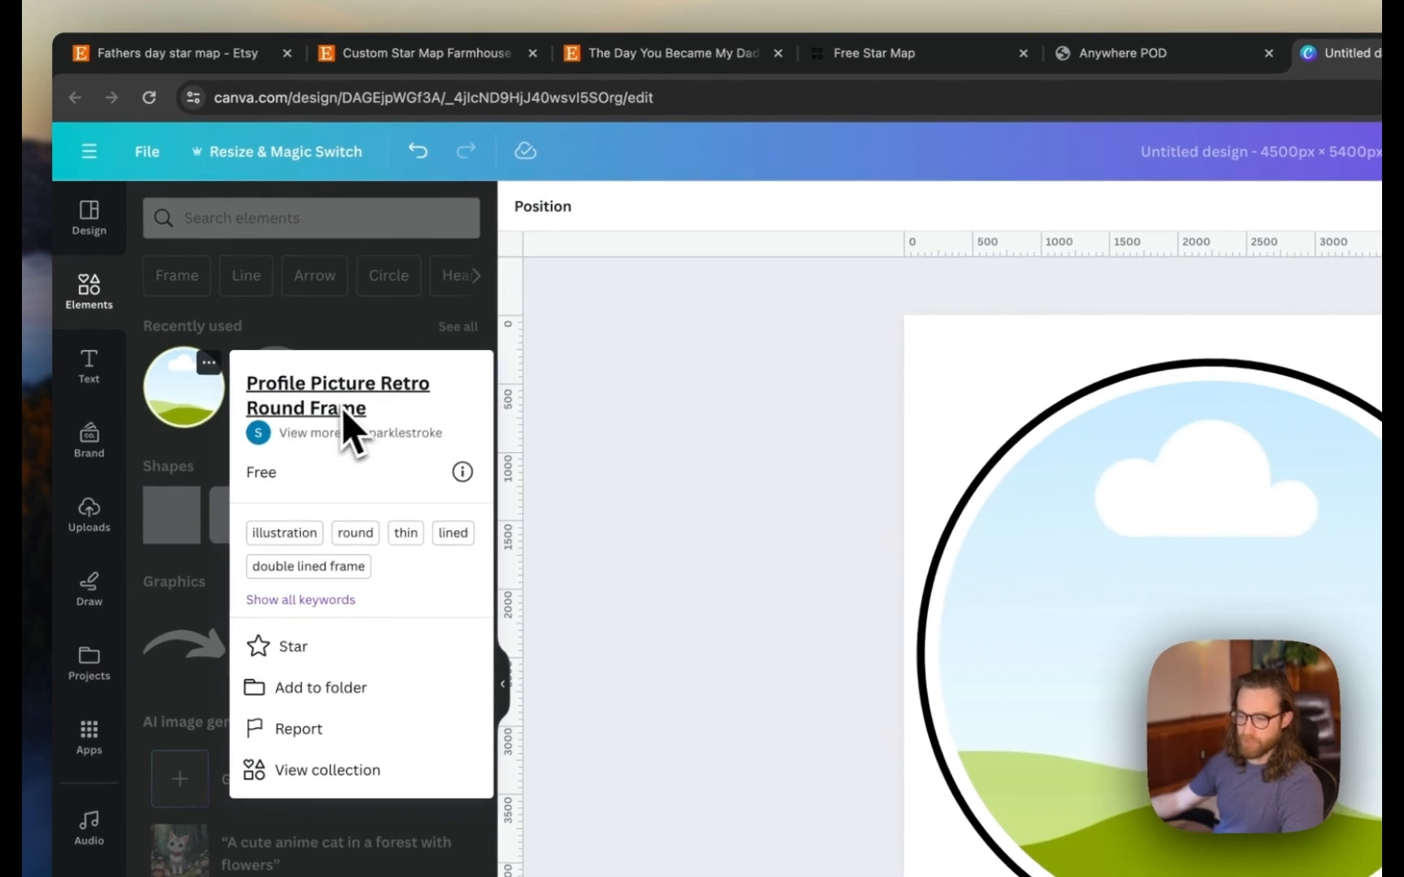
pyautogui.click(89, 312)
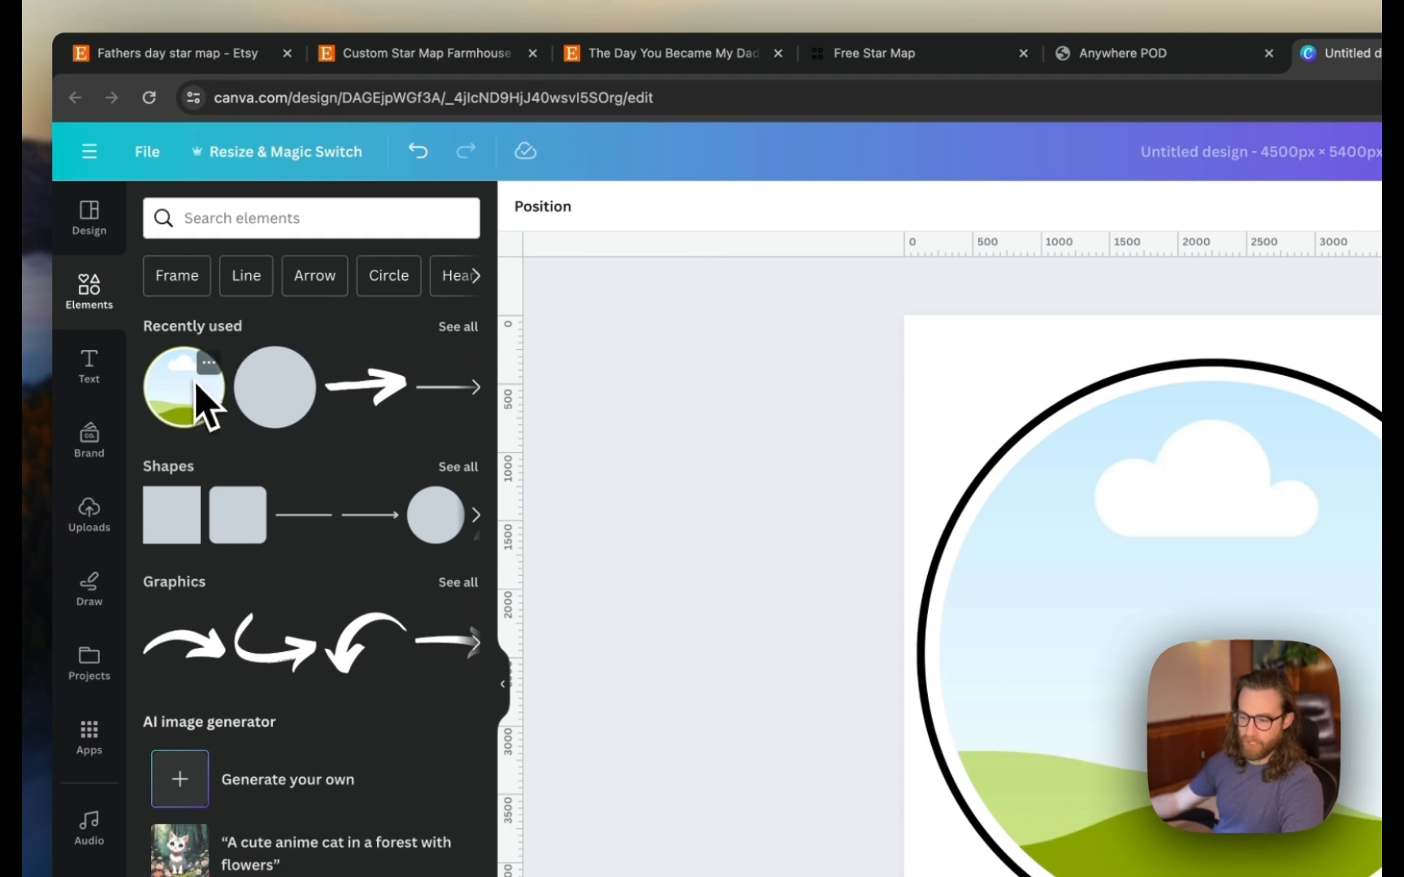
pyautogui.click(209, 363)
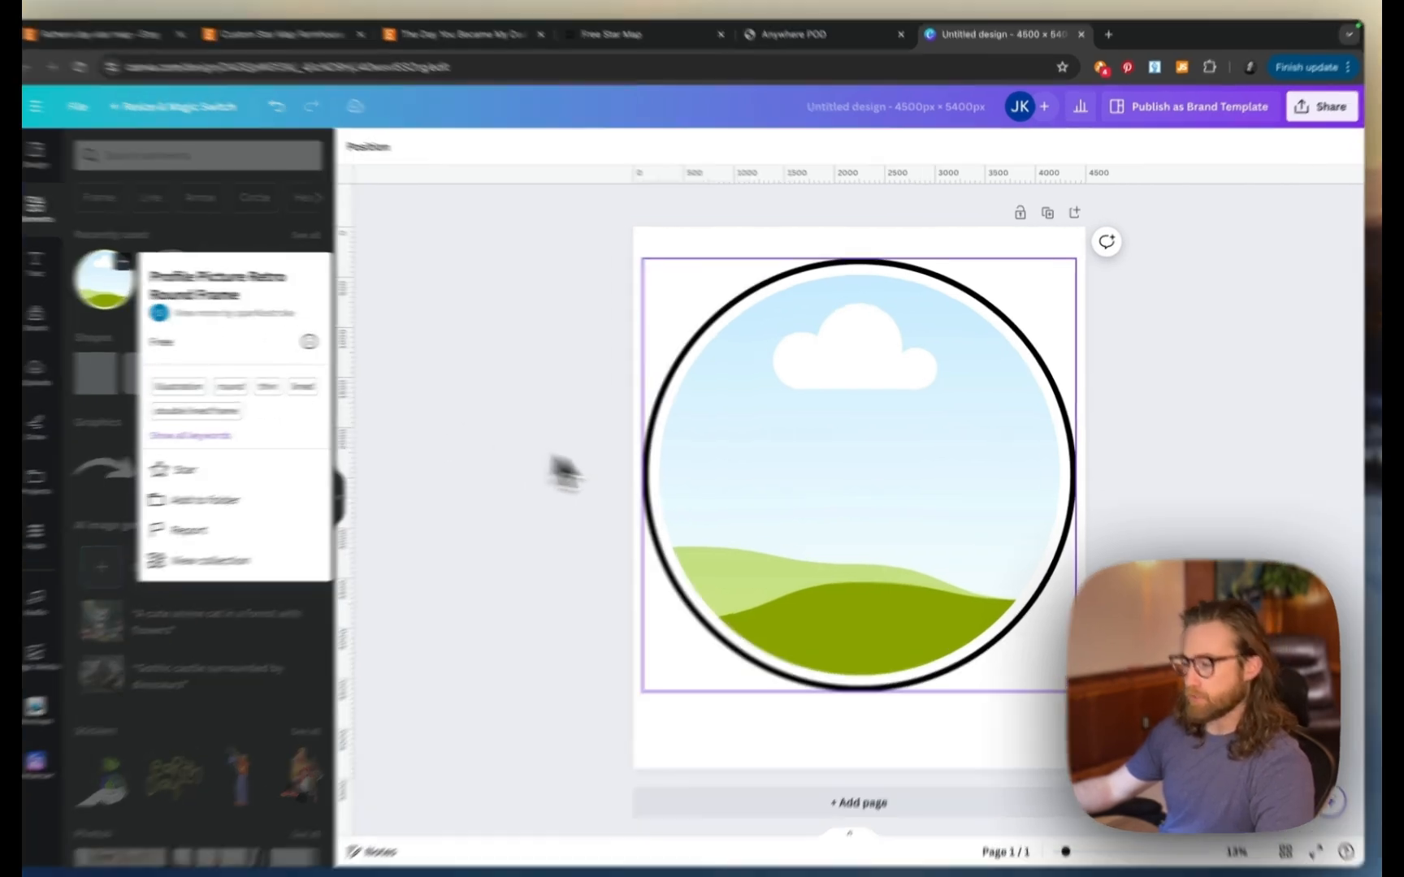
pyautogui.click(786, 501)
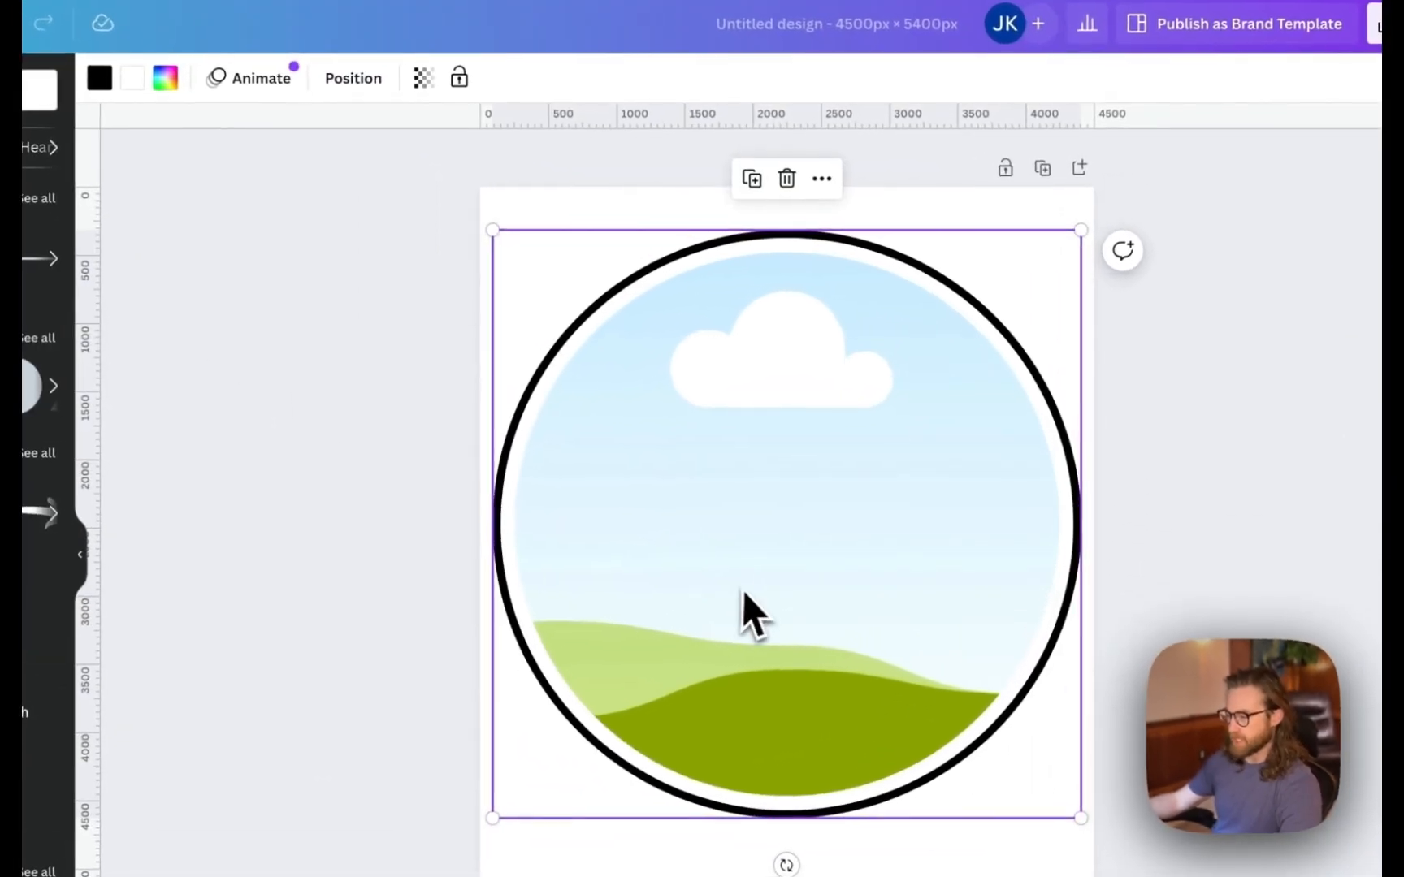
pyautogui.click(1158, 516)
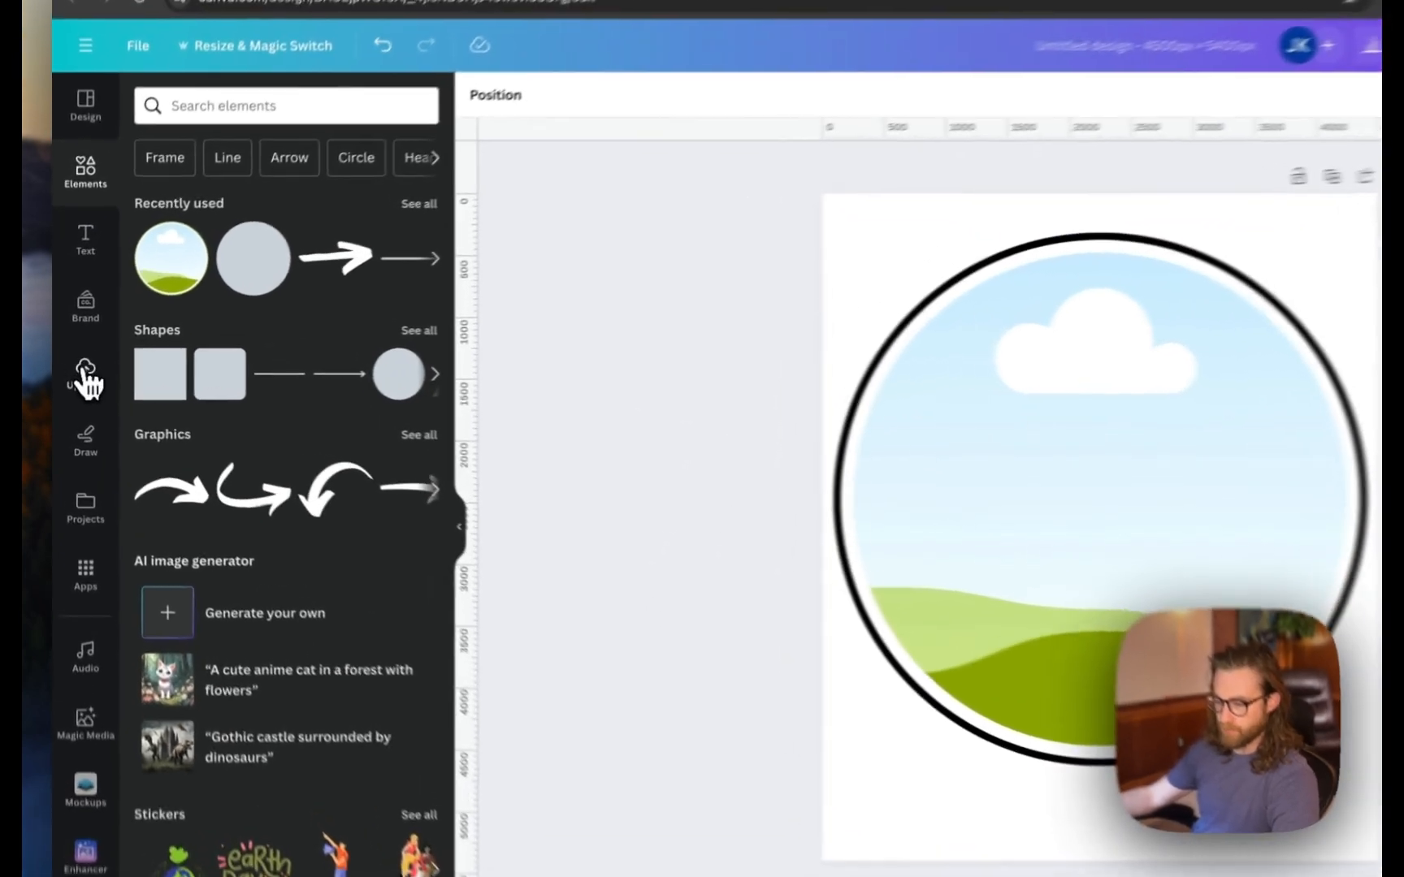
# - Drop the uploaded star map image into the circle frame and enable a transparent download background
pyautogui.click(78, 371)
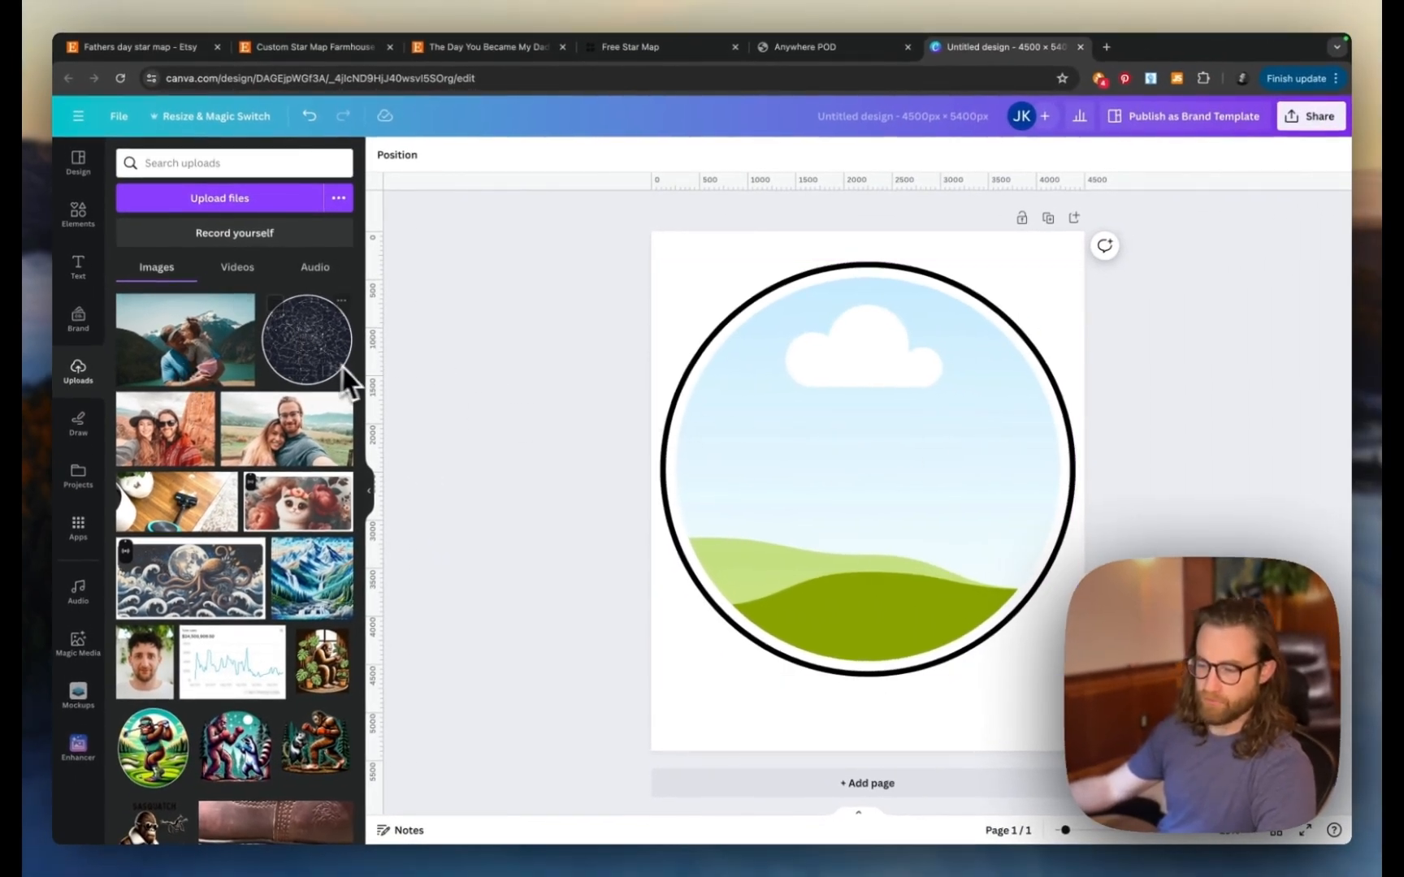
pyautogui.moveTo(304, 357); pyautogui.dragTo(812, 474)
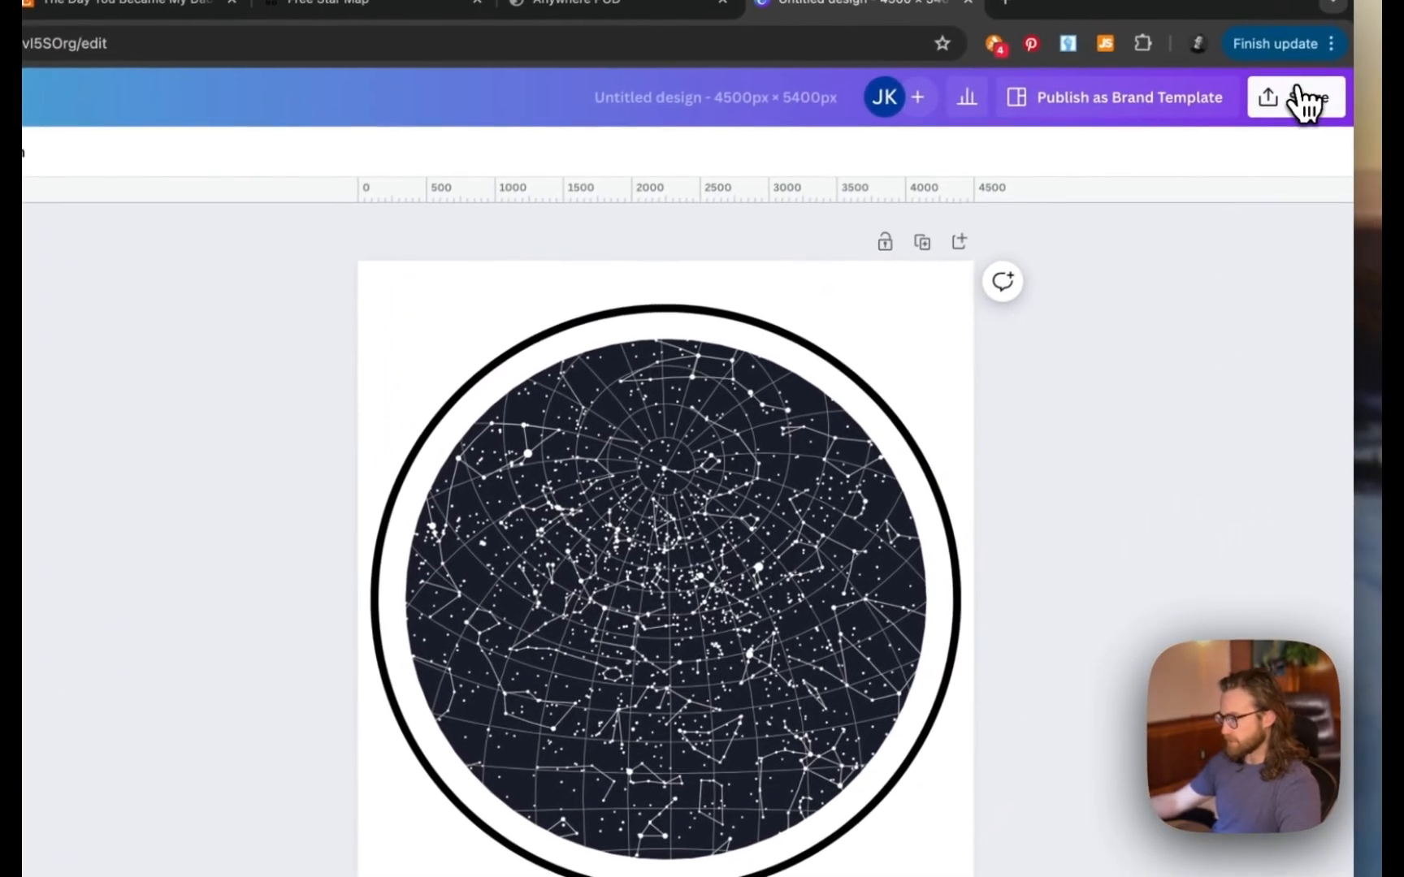
pyautogui.click(1317, 71)
pyautogui.click(1071, 626)
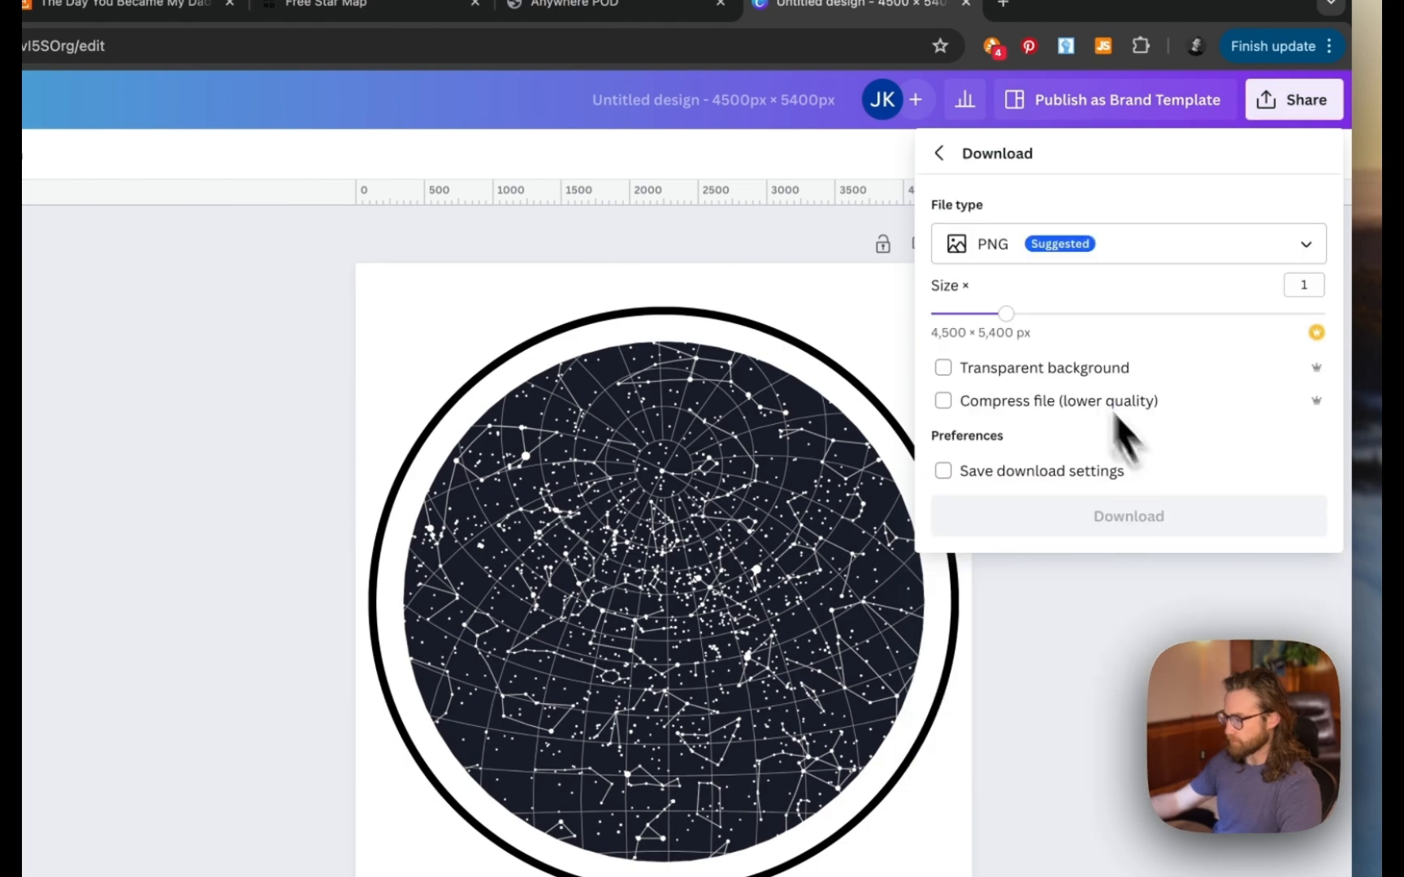
pyautogui.click(964, 370)
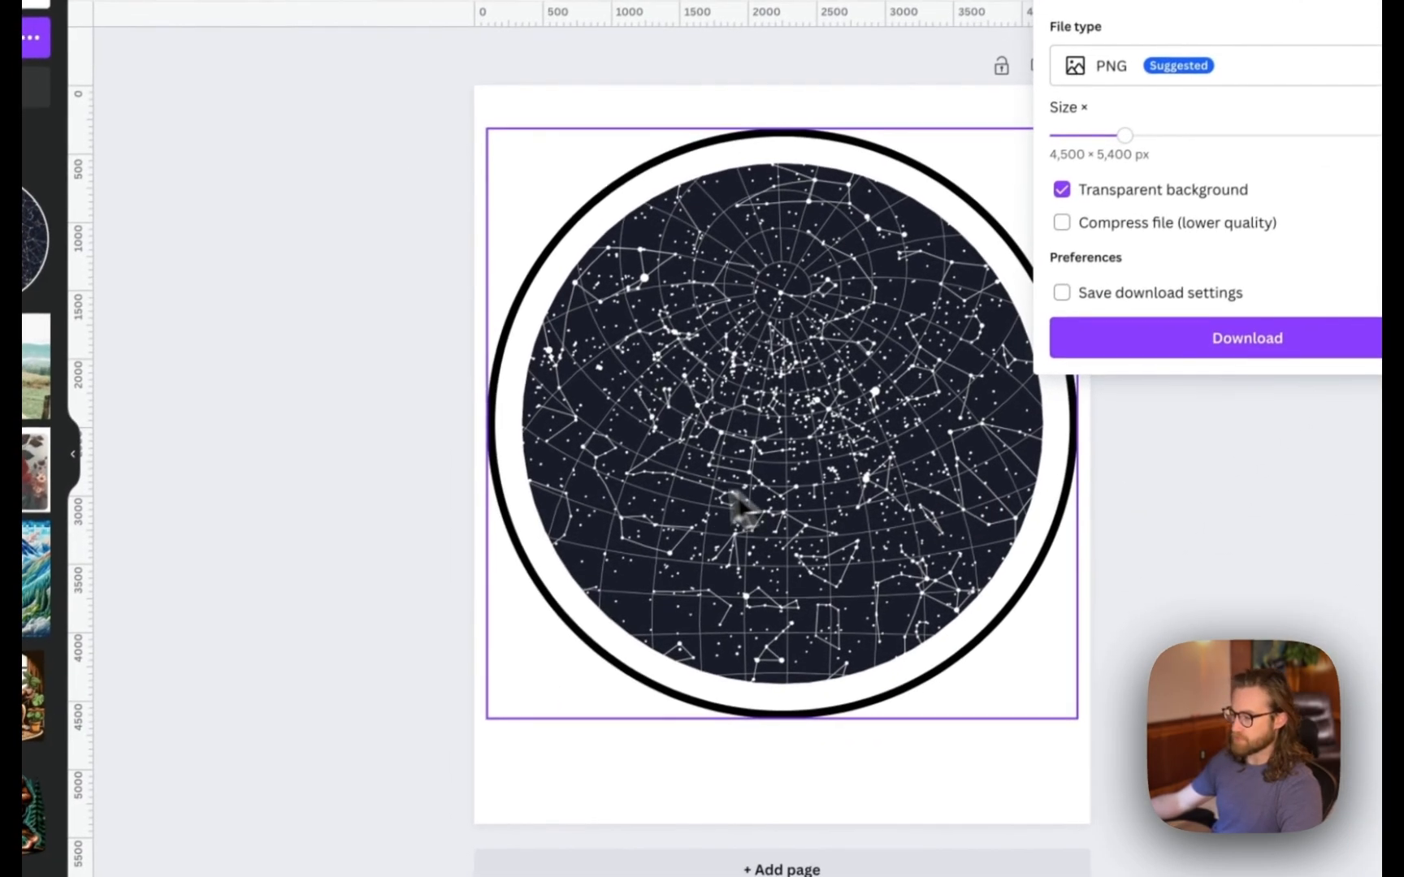
pyautogui.click(741, 510)
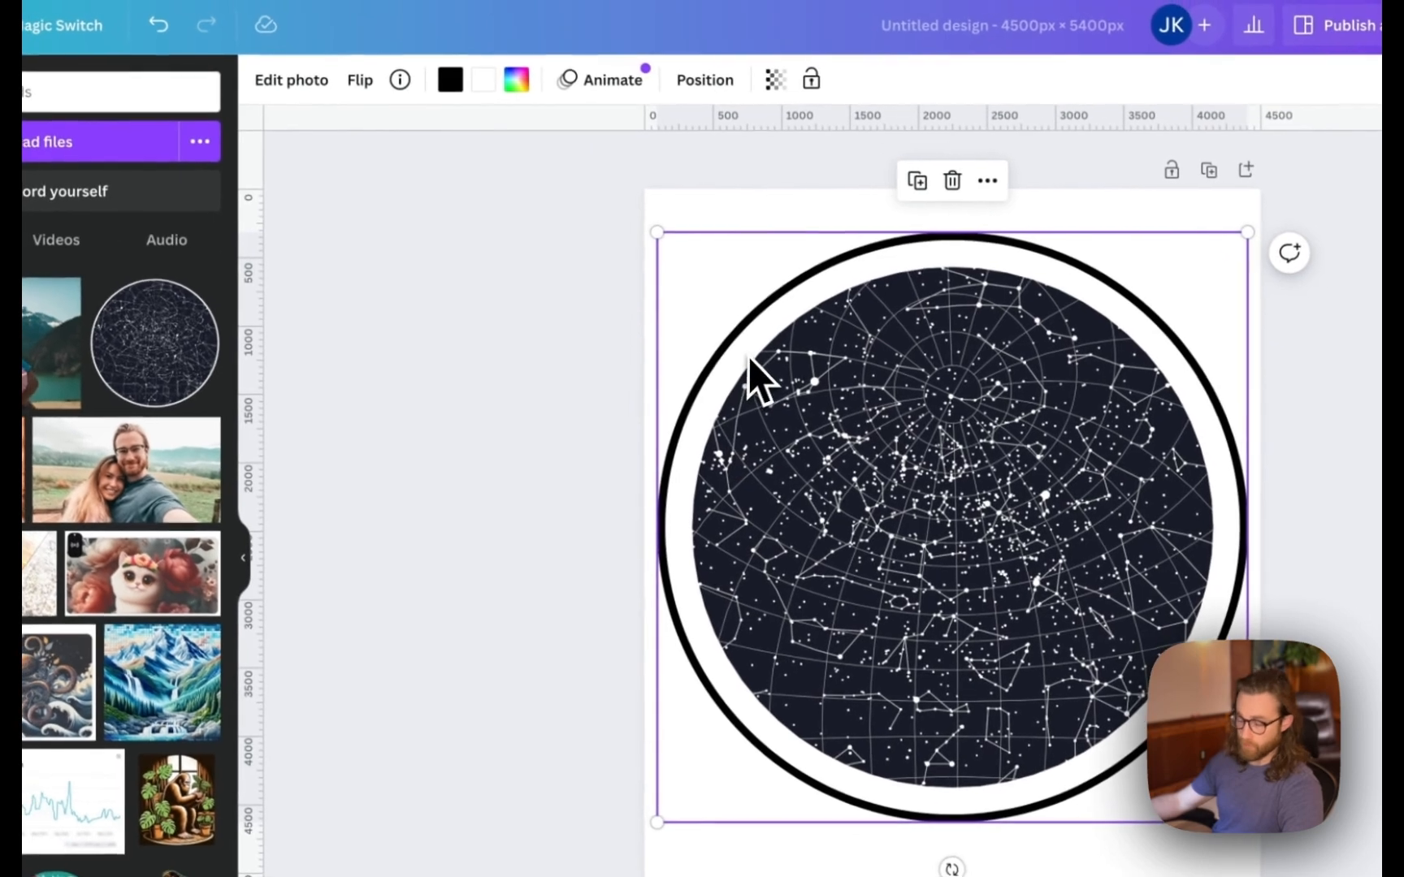
# - Replace the star map in the circle frame with a couple photo
pyautogui.press('Delete')
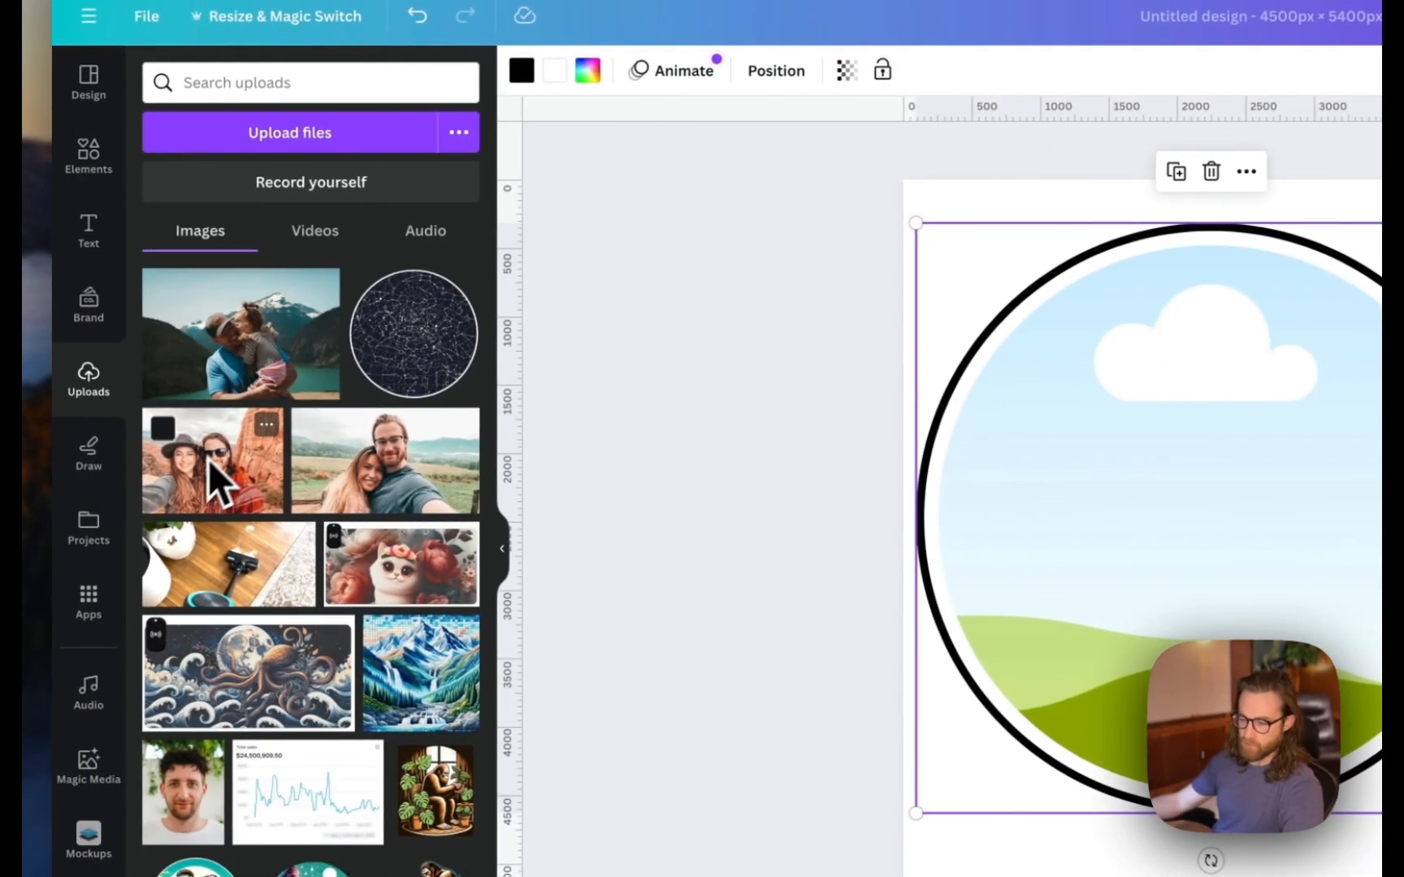
pyautogui.moveTo(209, 462); pyautogui.dragTo(970, 609)
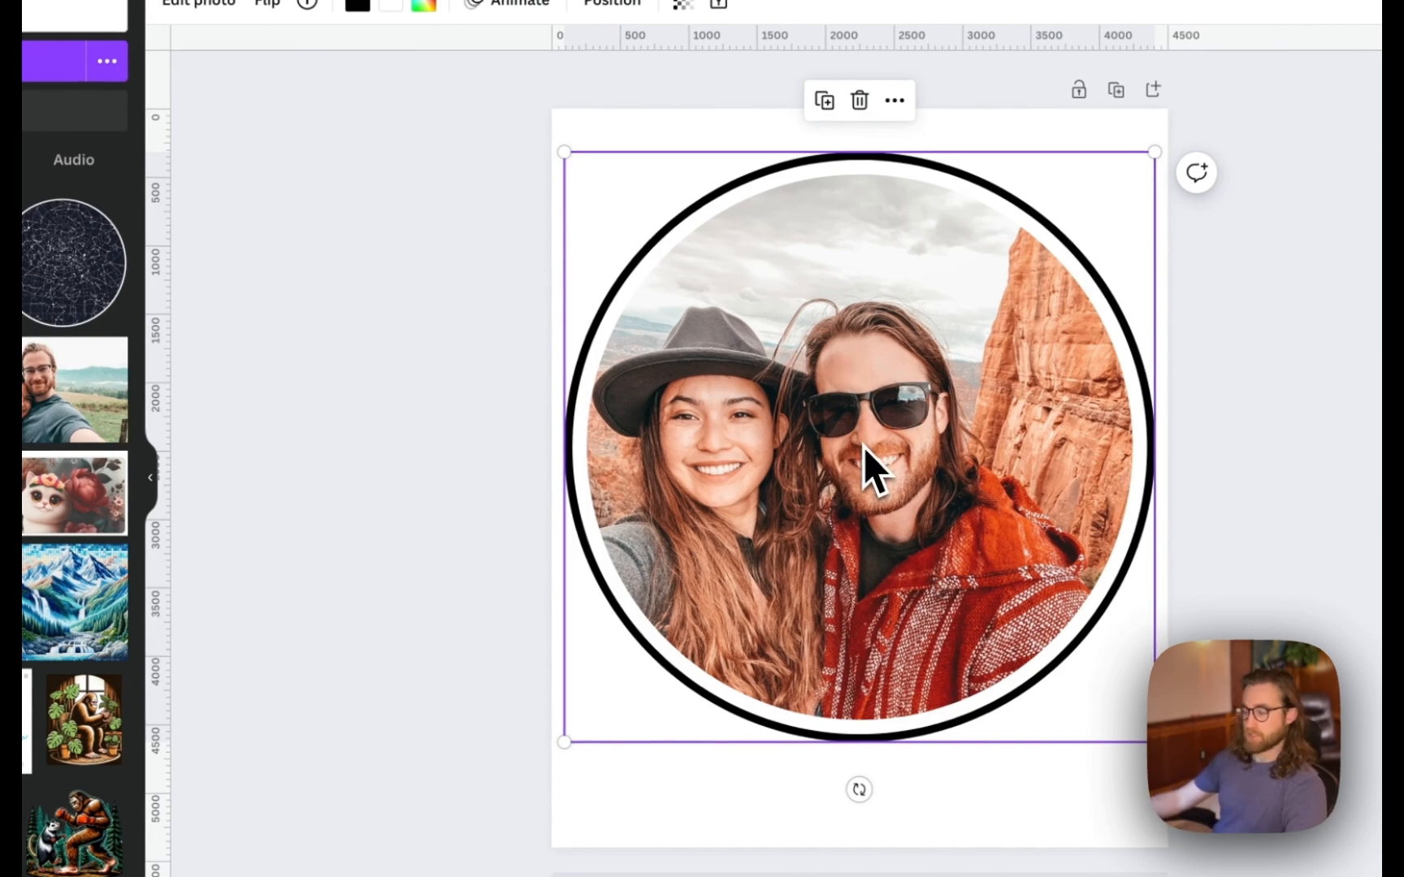
pyautogui.press('Delete')
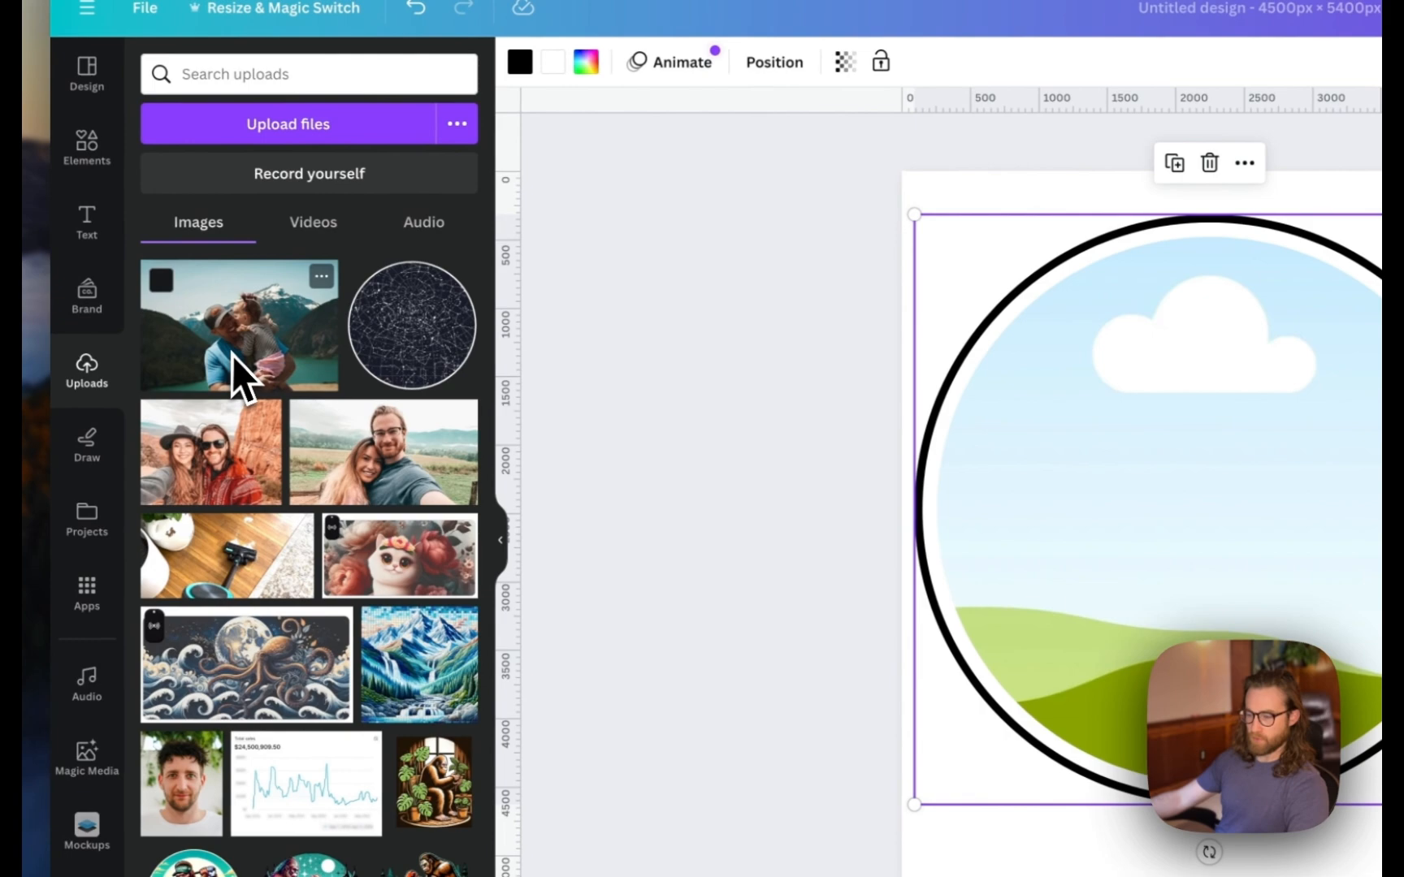
pyautogui.moveTo(234, 356); pyautogui.dragTo(1113, 551)
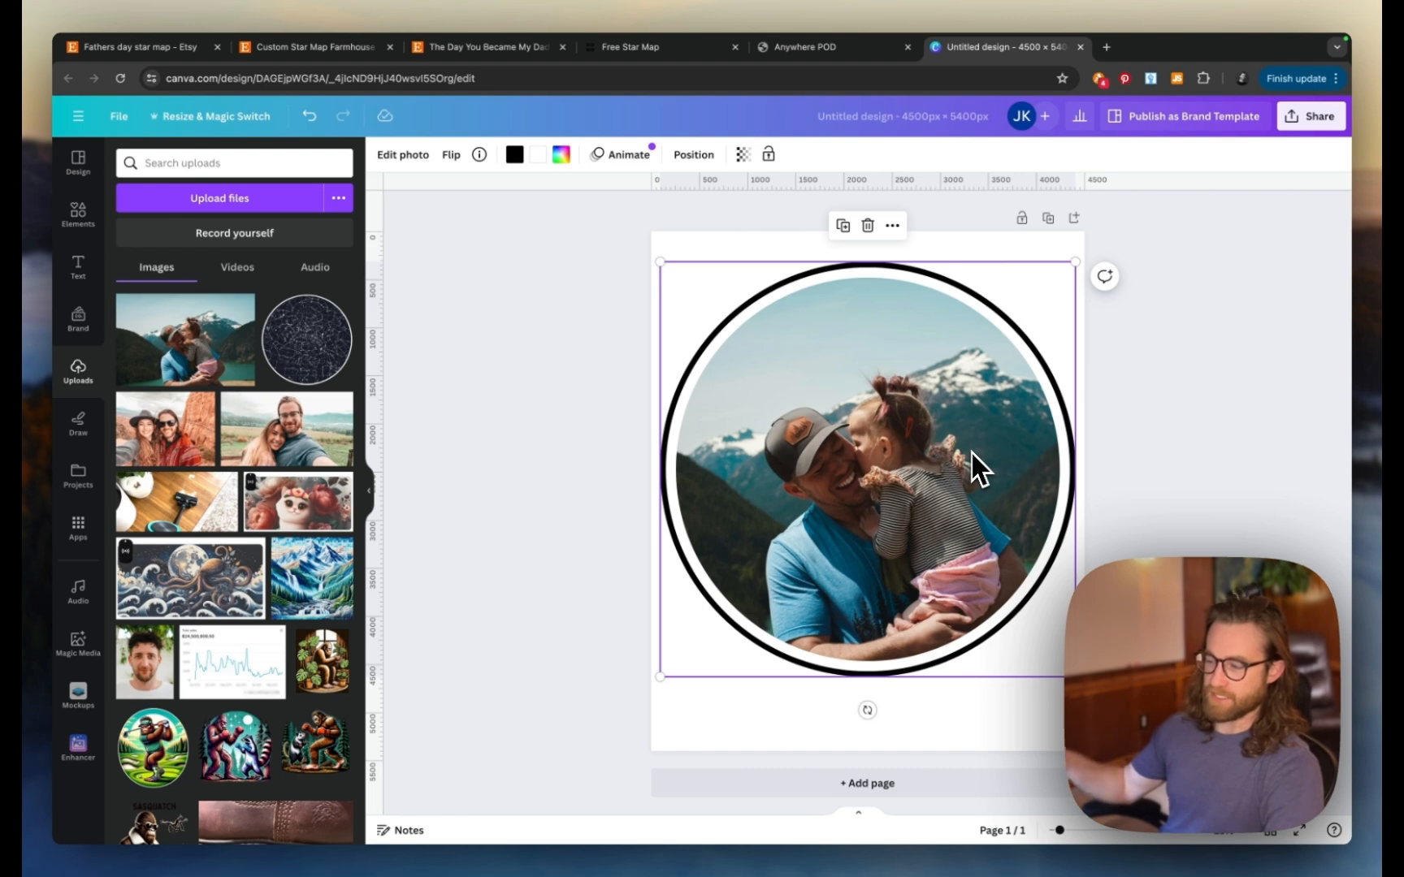
# - Download the circular photo design as a PNG with transparent background
pyautogui.click(1133, 471)
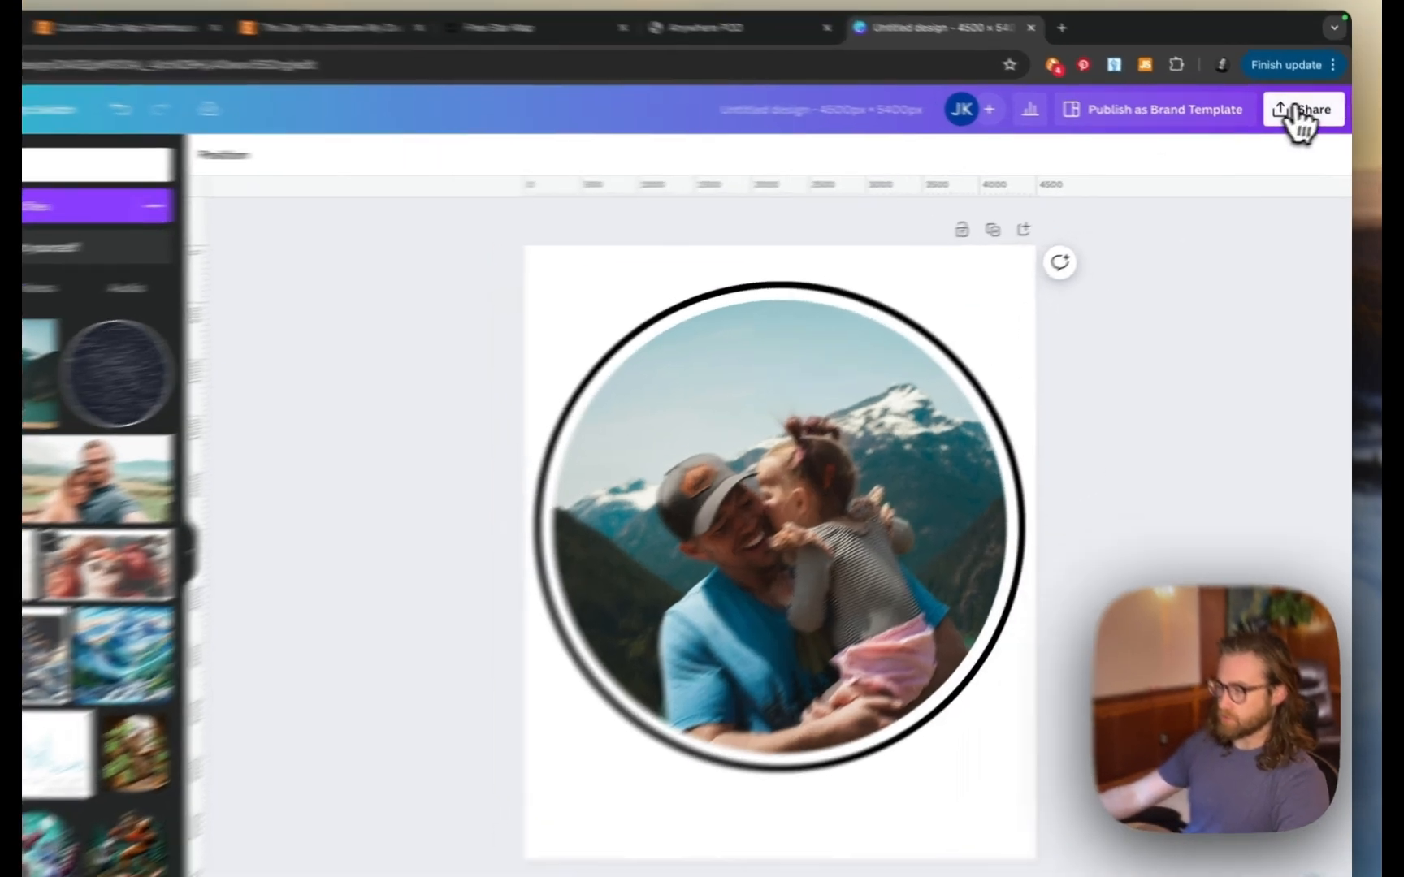
pyautogui.click(1310, 116)
pyautogui.click(1069, 605)
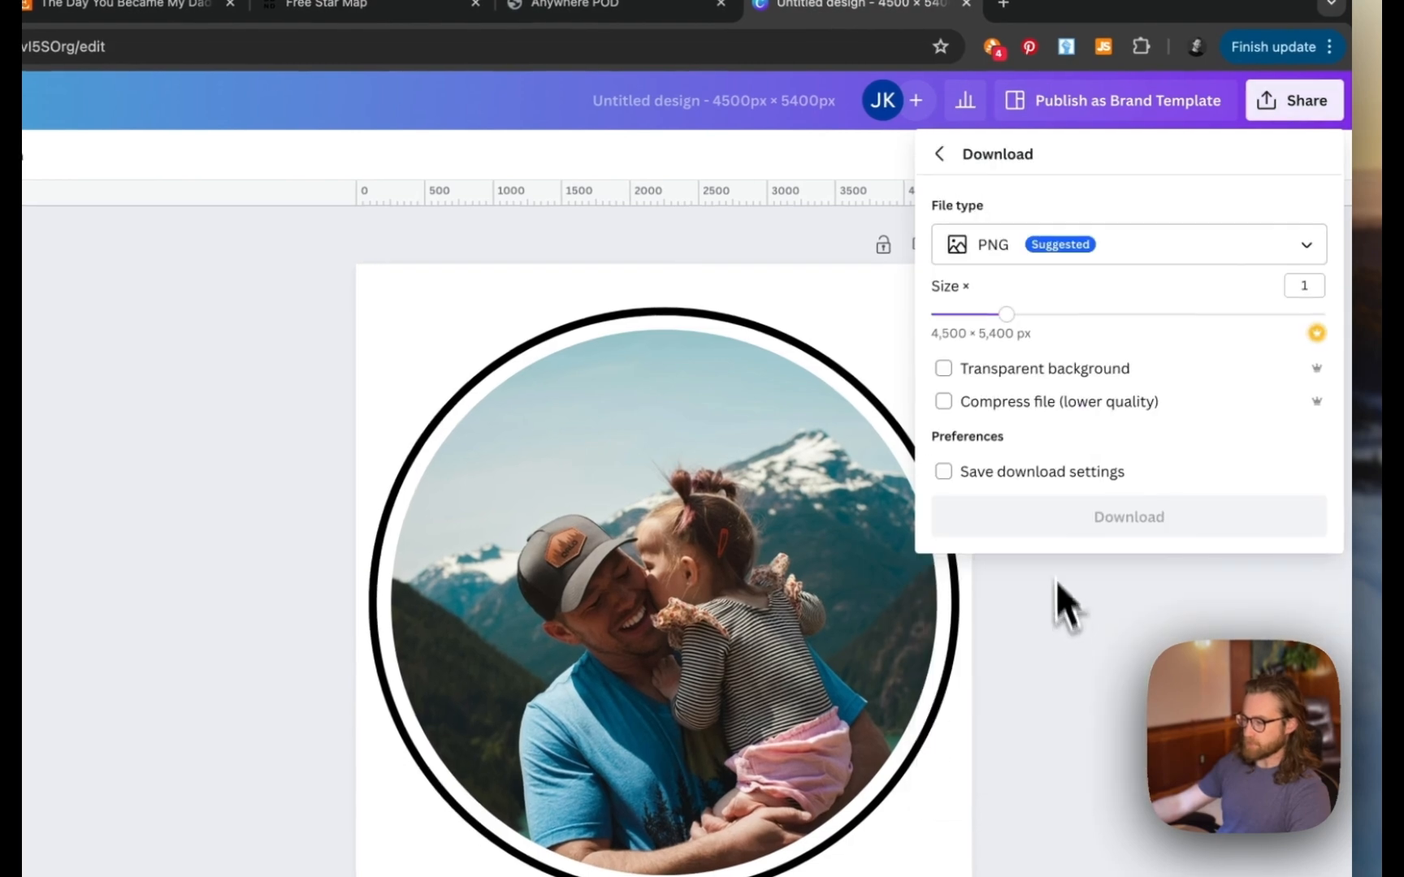
pyautogui.click(967, 375)
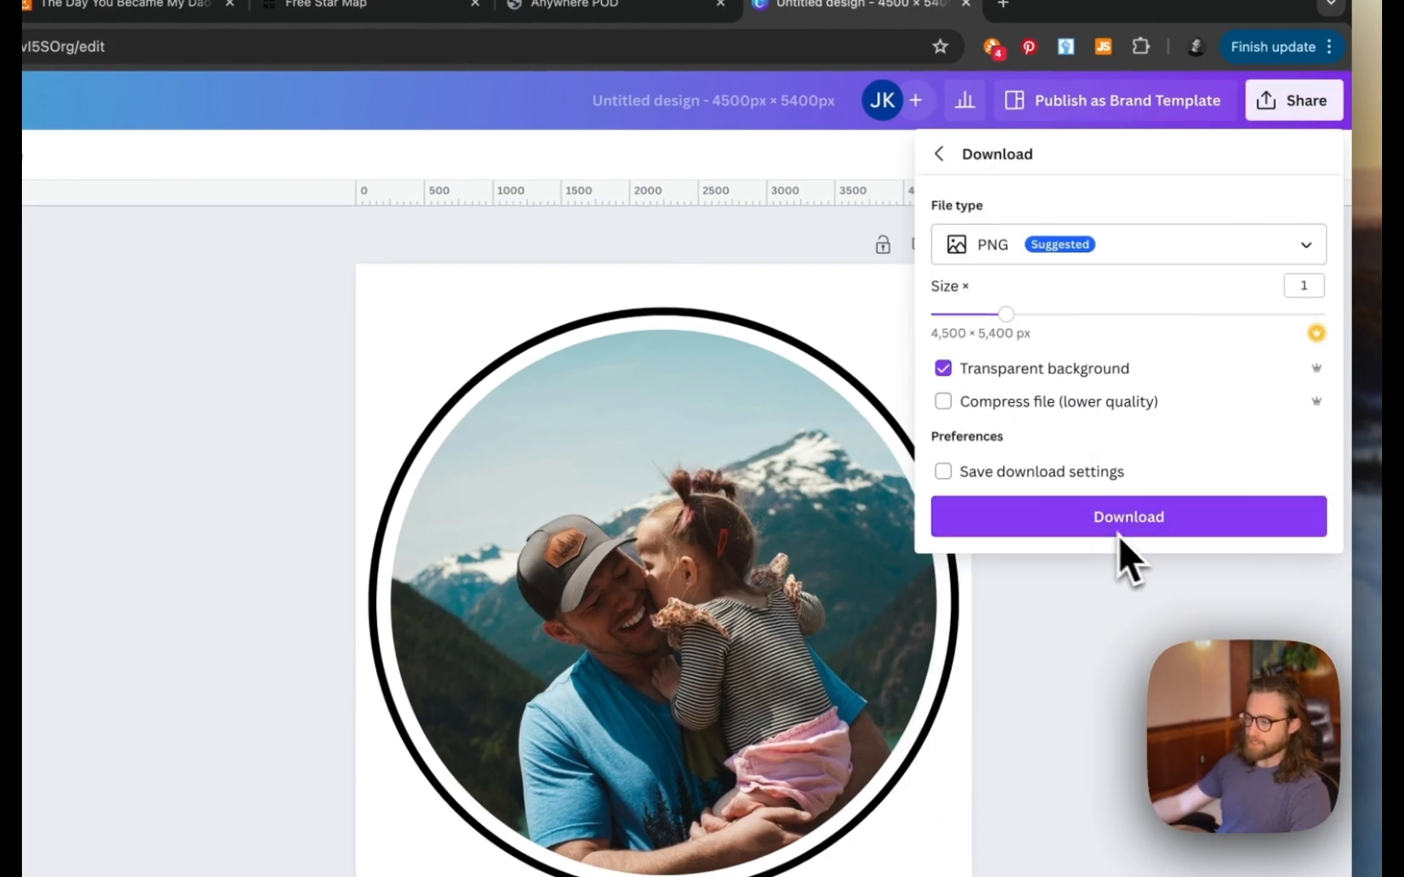
pyautogui.click(1047, 643)
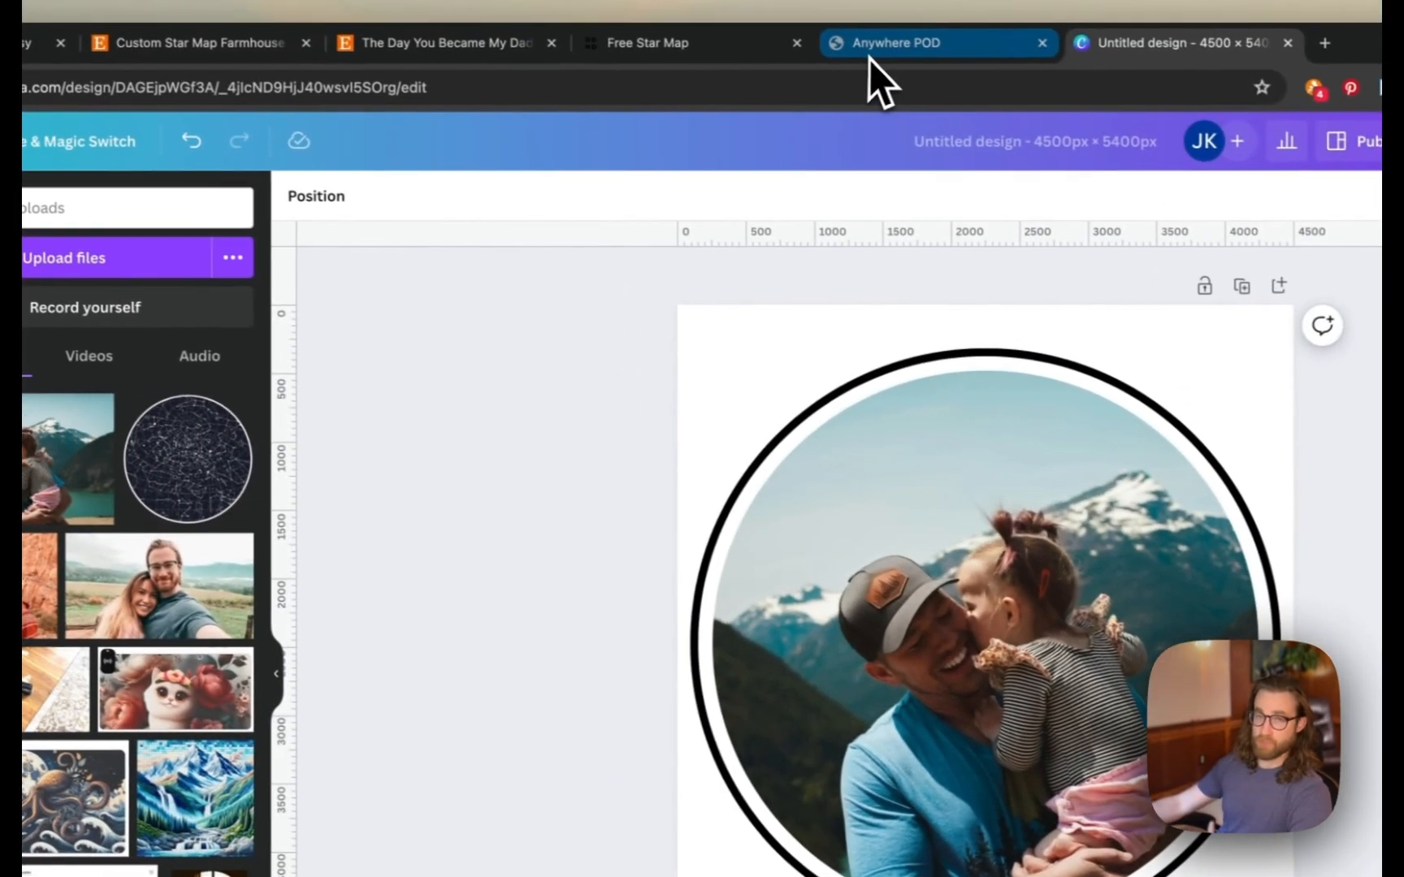
pyautogui.click(870, 59)
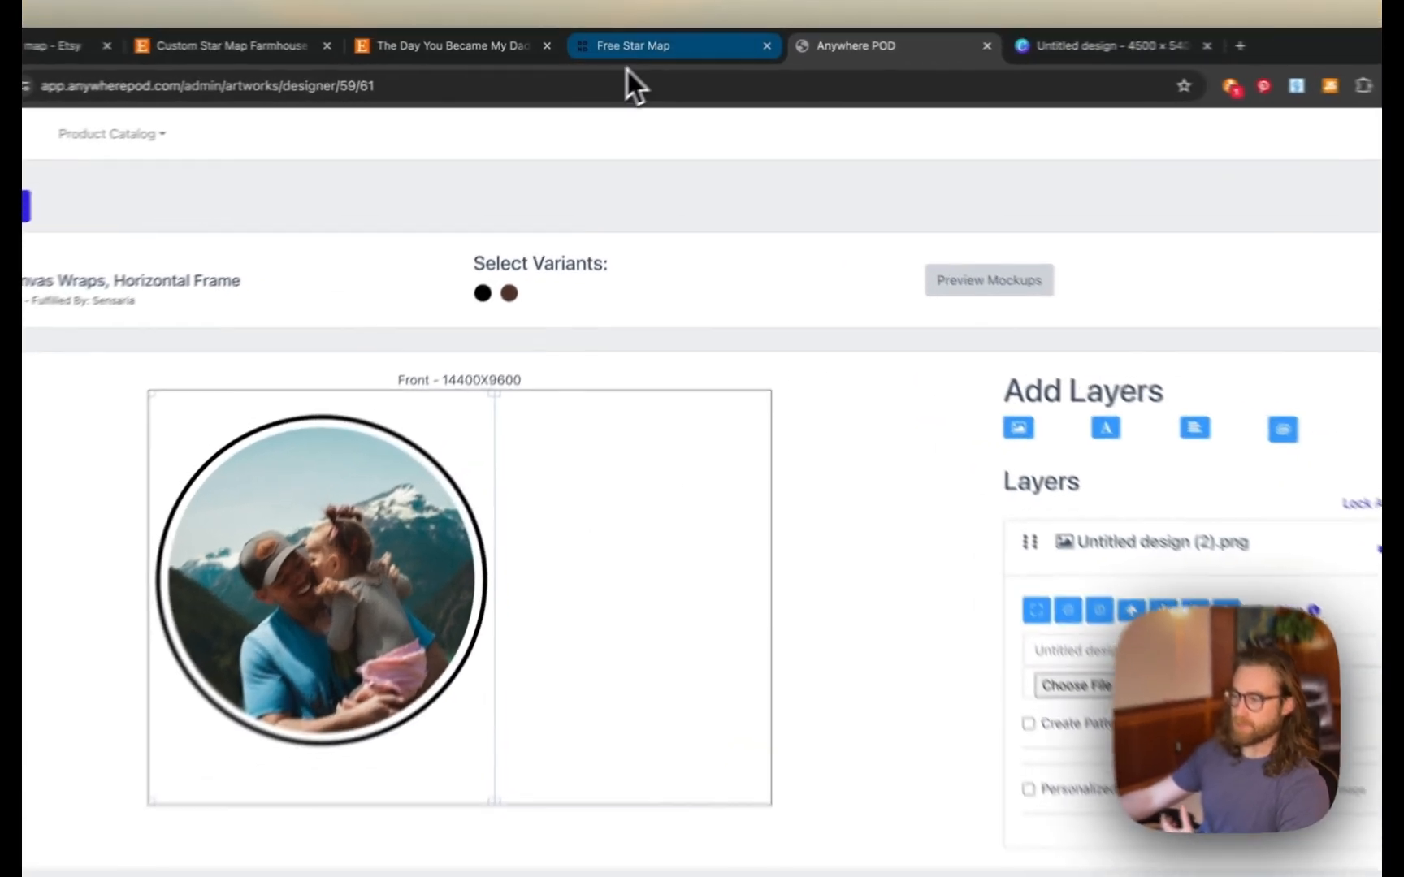
# - Glance at the Free Star Map page, then return to the Anywhere POD product designer
pyautogui.click(629, 46)
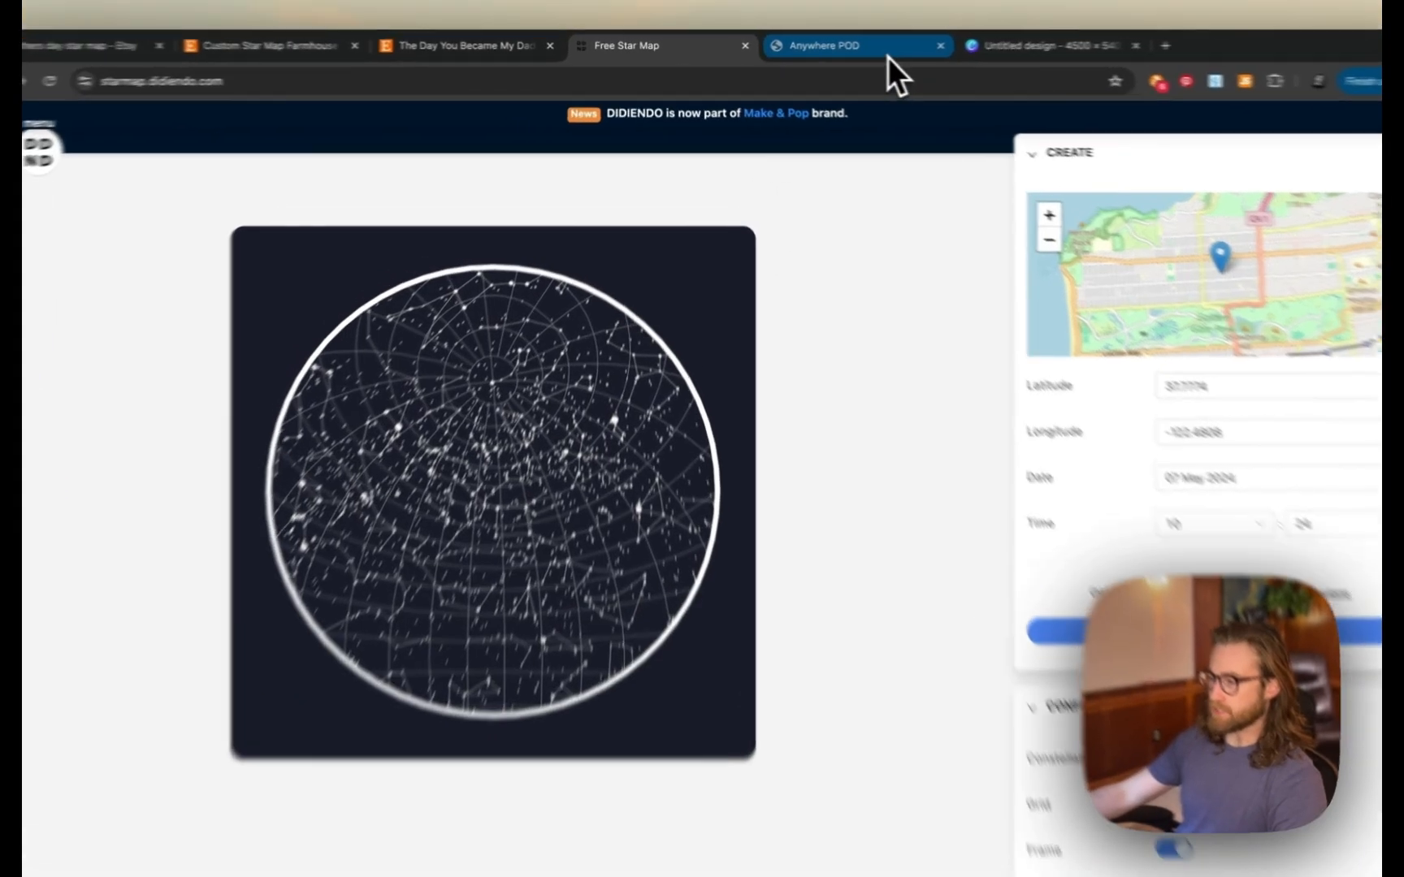
pyautogui.click(860, 50)
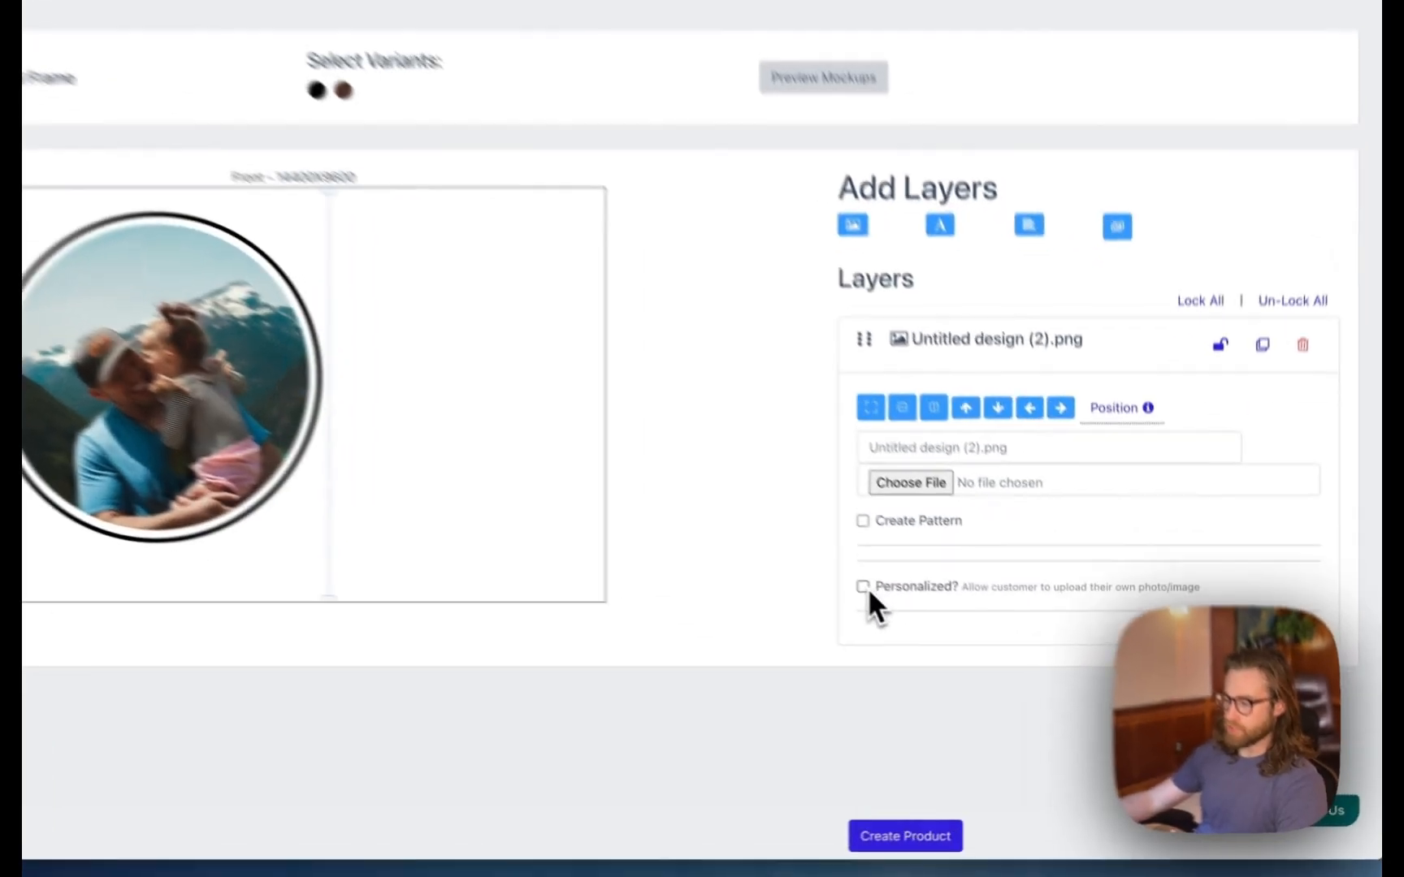
# - Make the photo layer personalizable, cropped to the custom shape Untitled design (1).png
pyautogui.click(940, 631)
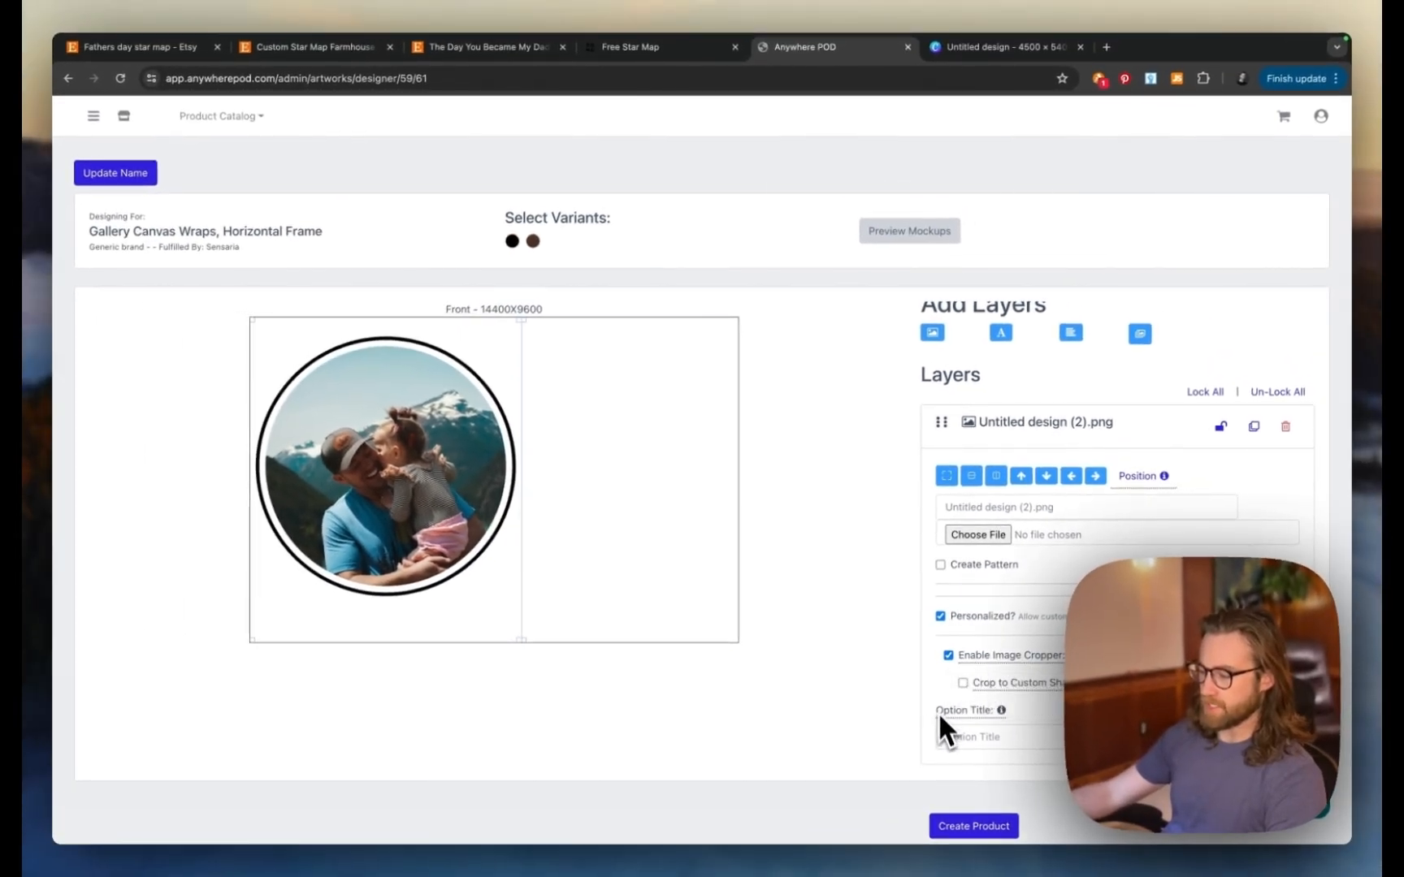
pyautogui.click(962, 682)
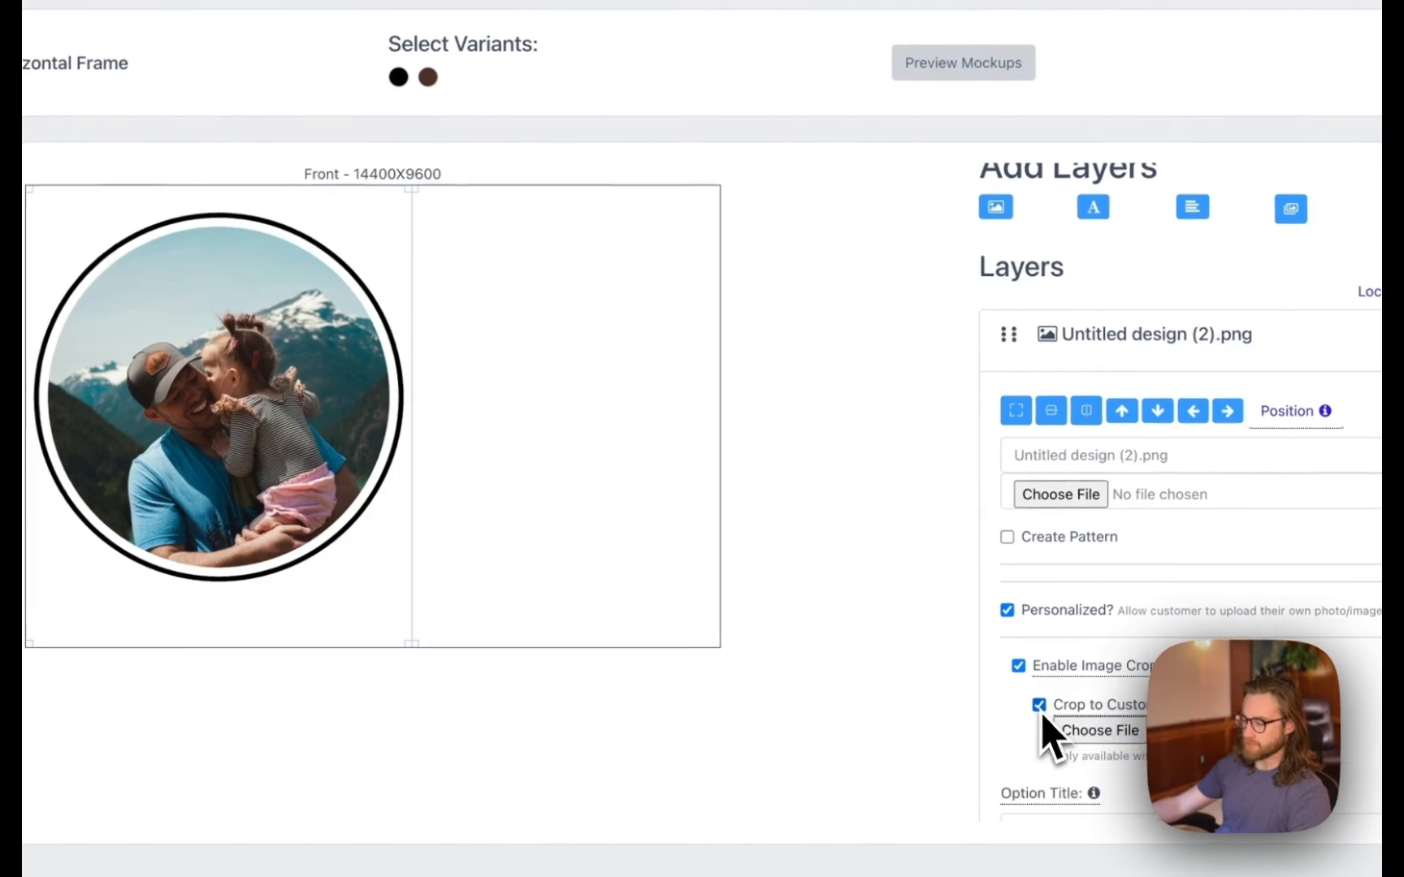
pyautogui.click(1044, 721)
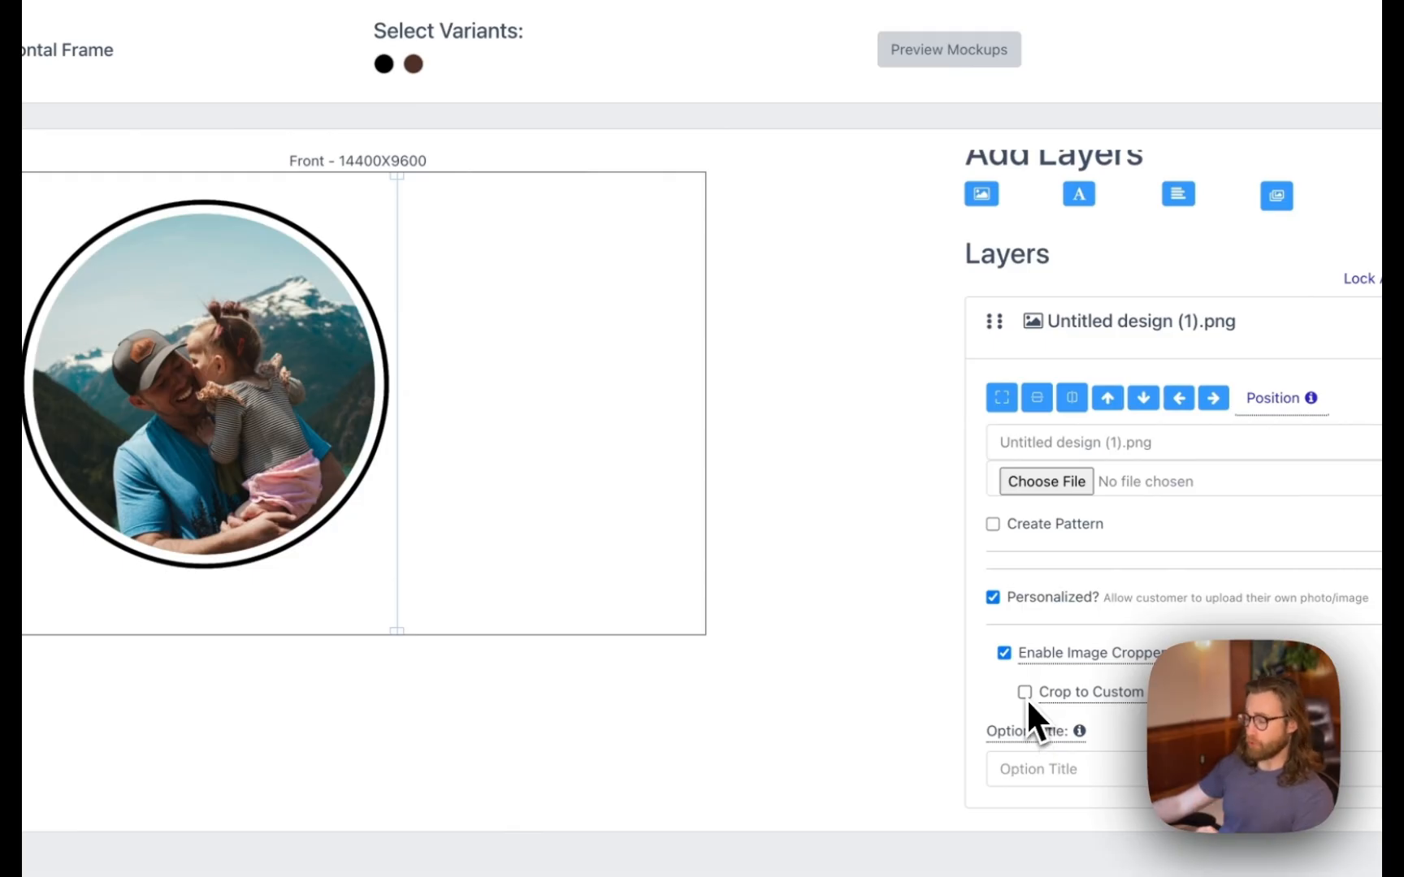
pyautogui.click(1025, 693)
pyautogui.click(1048, 720)
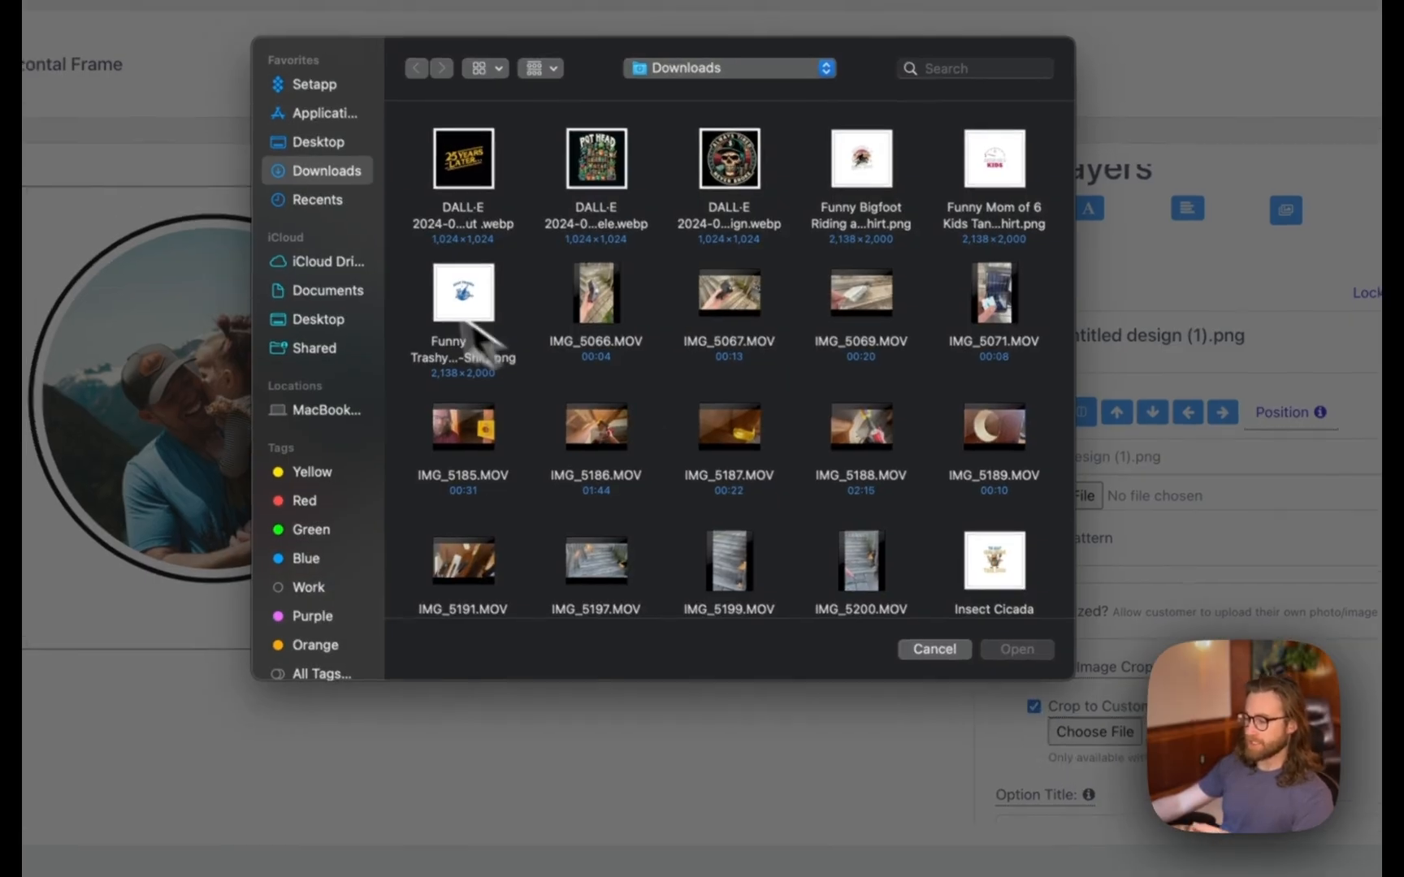
pyautogui.scroll(-3, 480, 333)
pyautogui.doubleClick(767, 548)
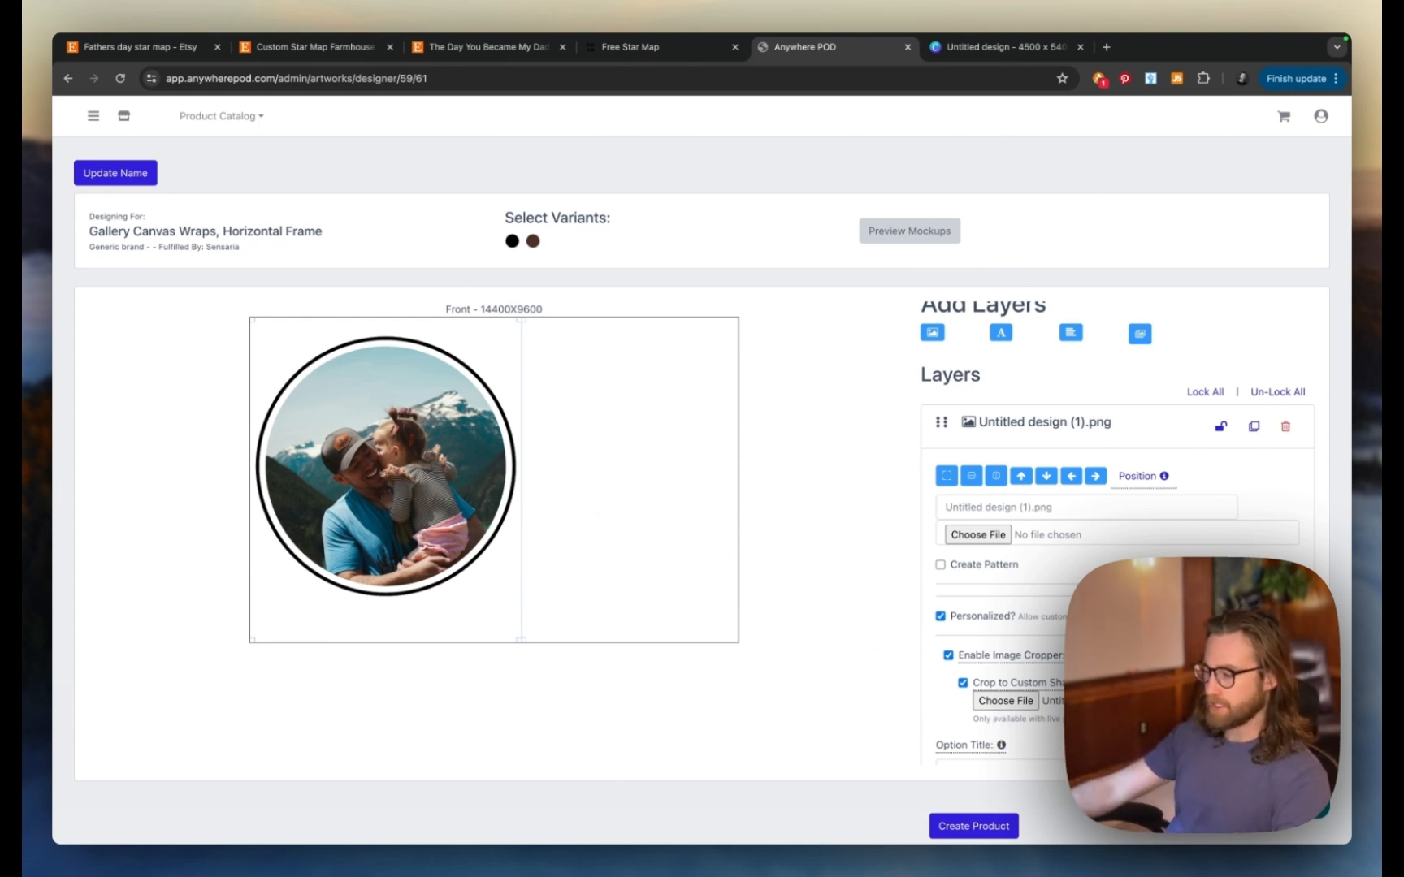
# - Begin titling the upload option, typed so far as 'Photo Uplo'
pyautogui.scroll(-1, 969, 735)
pyautogui.click(969, 735)
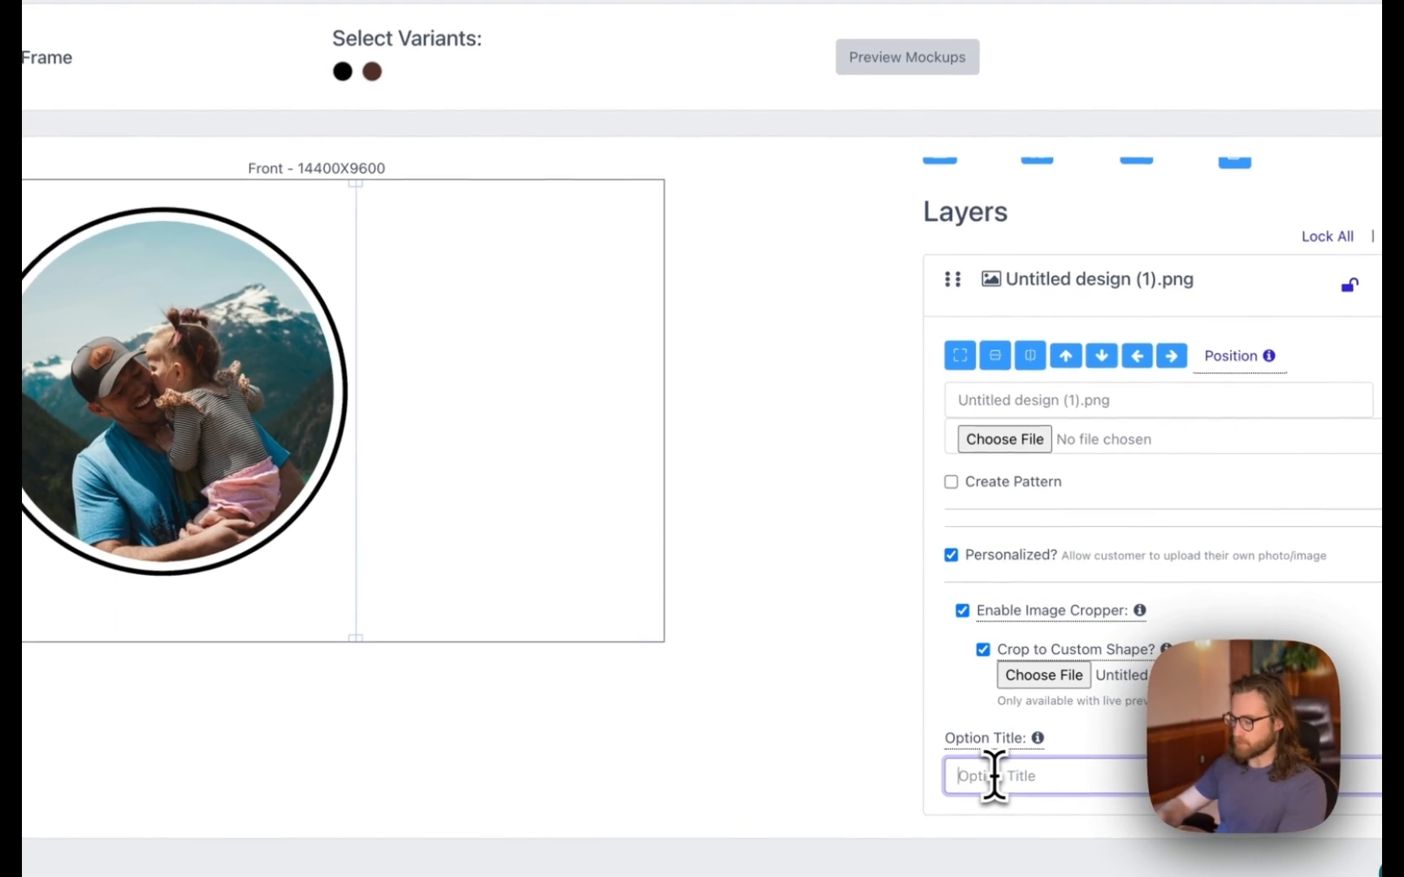
pyautogui.write('Photo Upload 1')
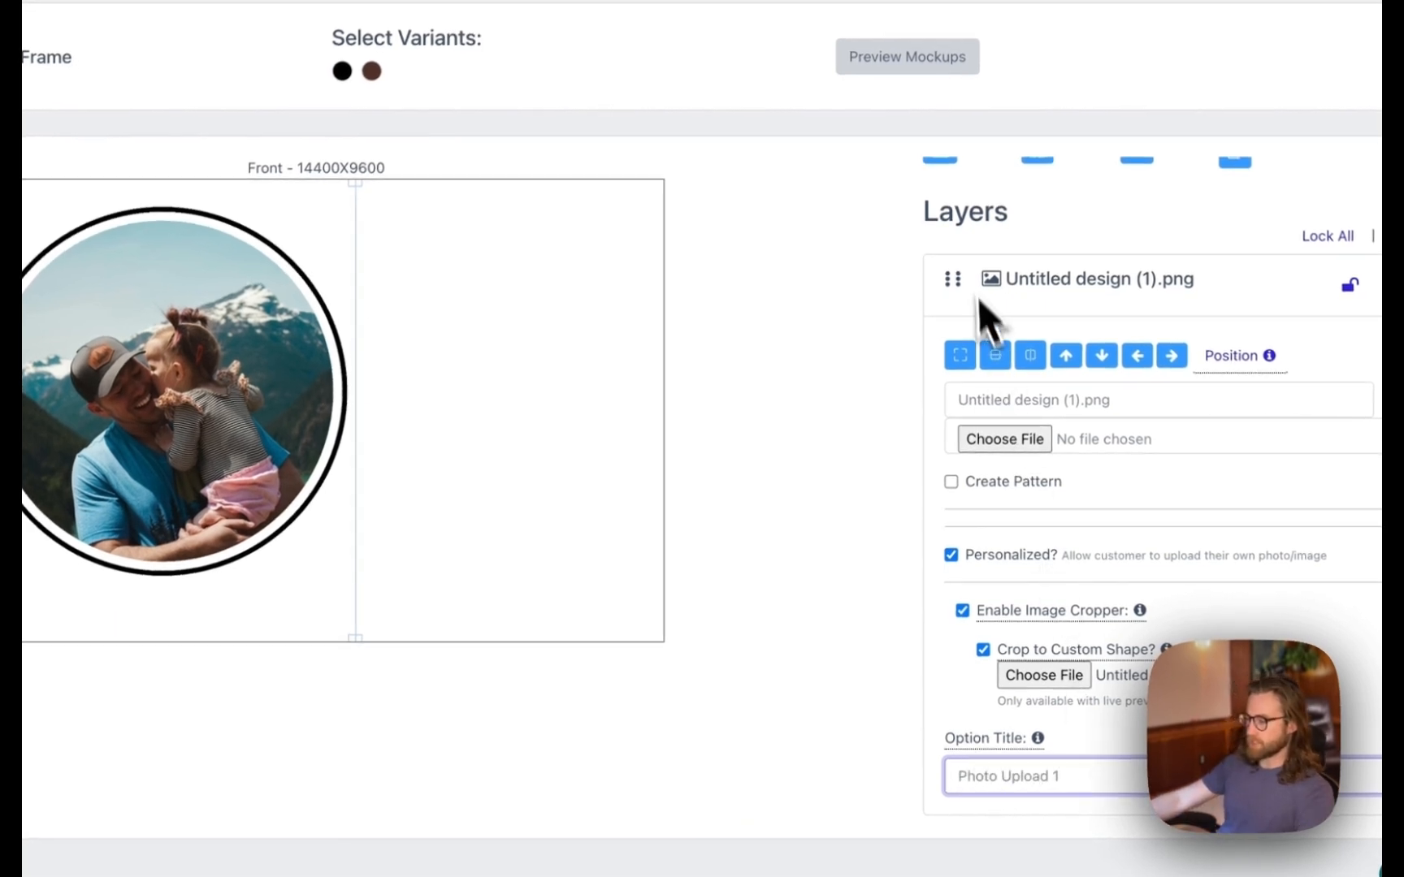
# - Add Untitled design (1).png as a new star-map image layer
pyautogui.scroll(2, 977, 301)
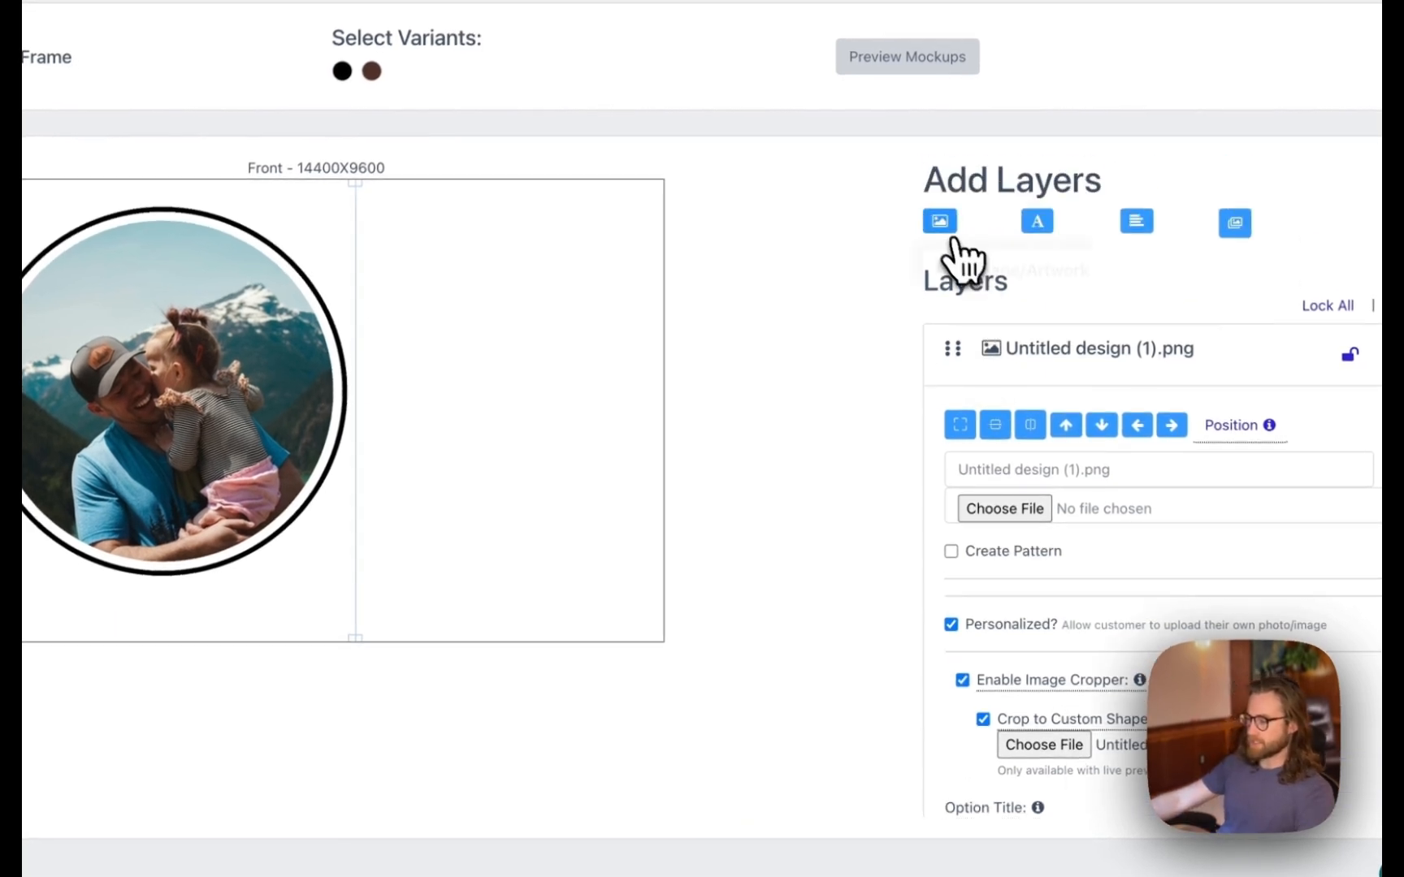
pyautogui.click(942, 228)
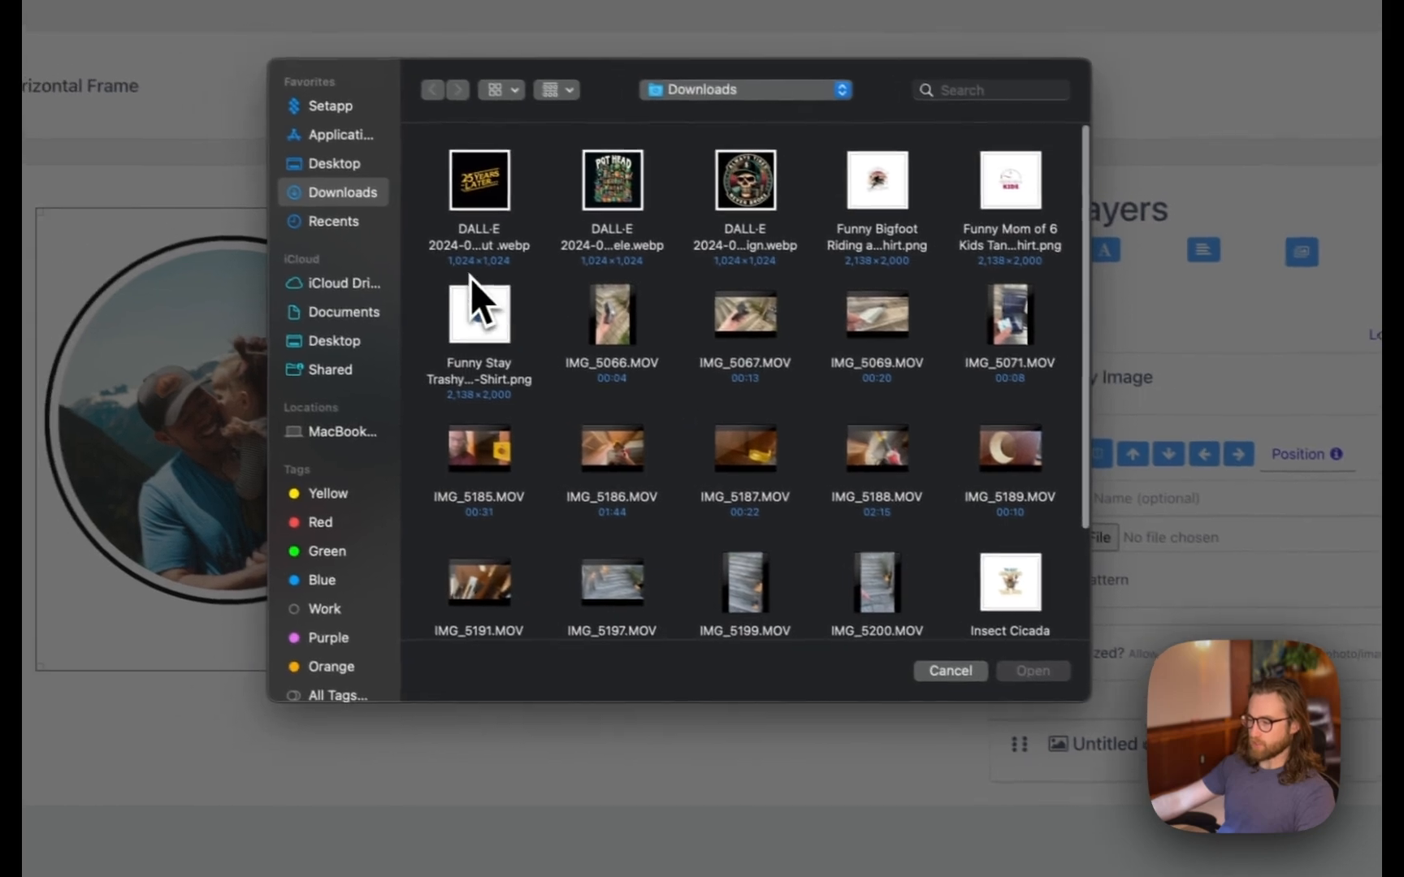
pyautogui.scroll(-3, 455, 280)
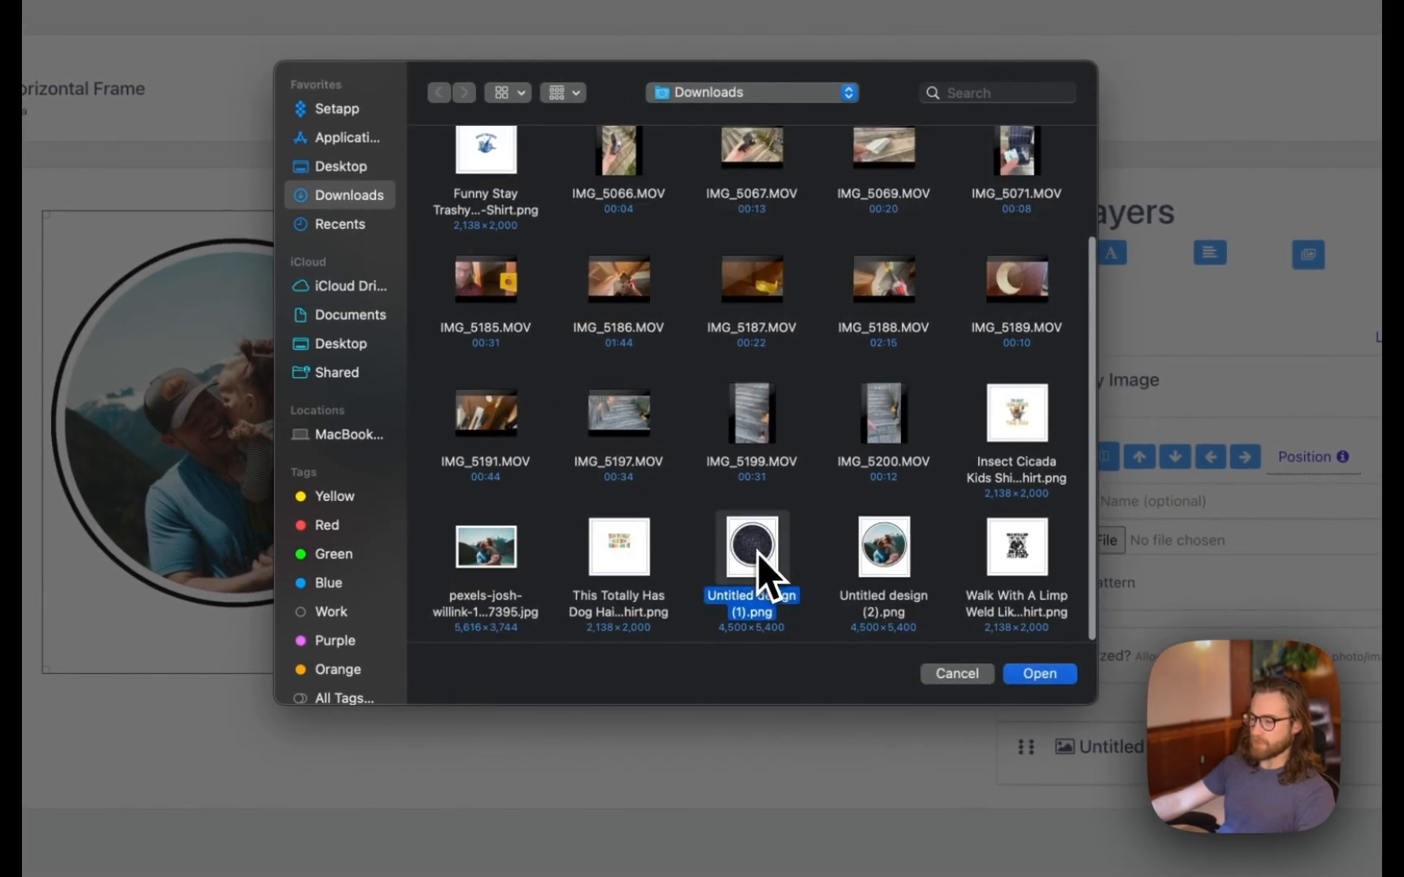
pyautogui.click(1036, 674)
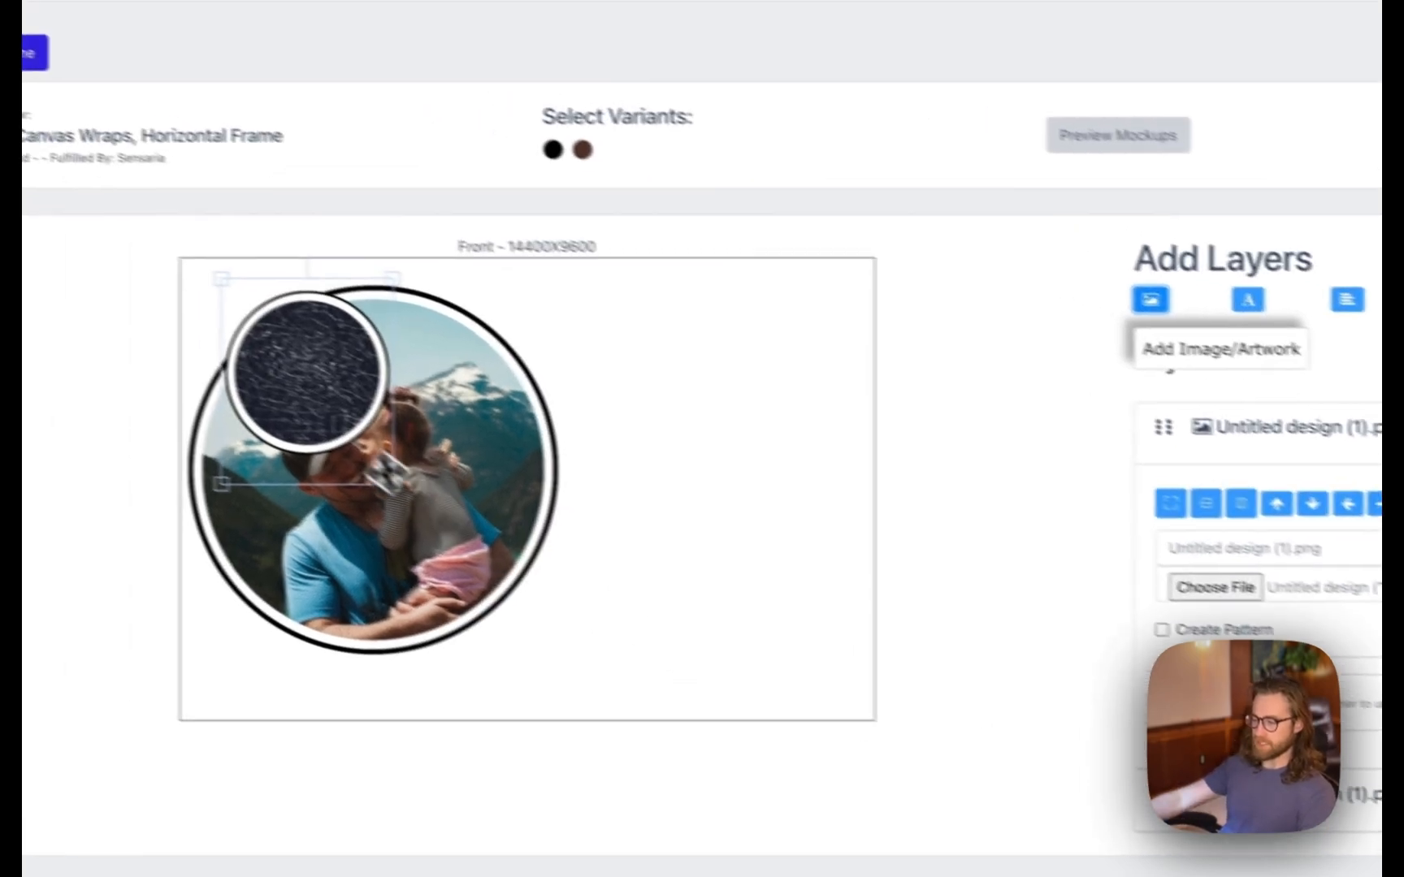
# - Resize and arrange the star-map and photo circles side by side using the snap guides
pyautogui.moveTo(187, 329); pyautogui.dragTo(599, 491)
pyautogui.moveTo(686, 443); pyautogui.dragTo(597, 373)
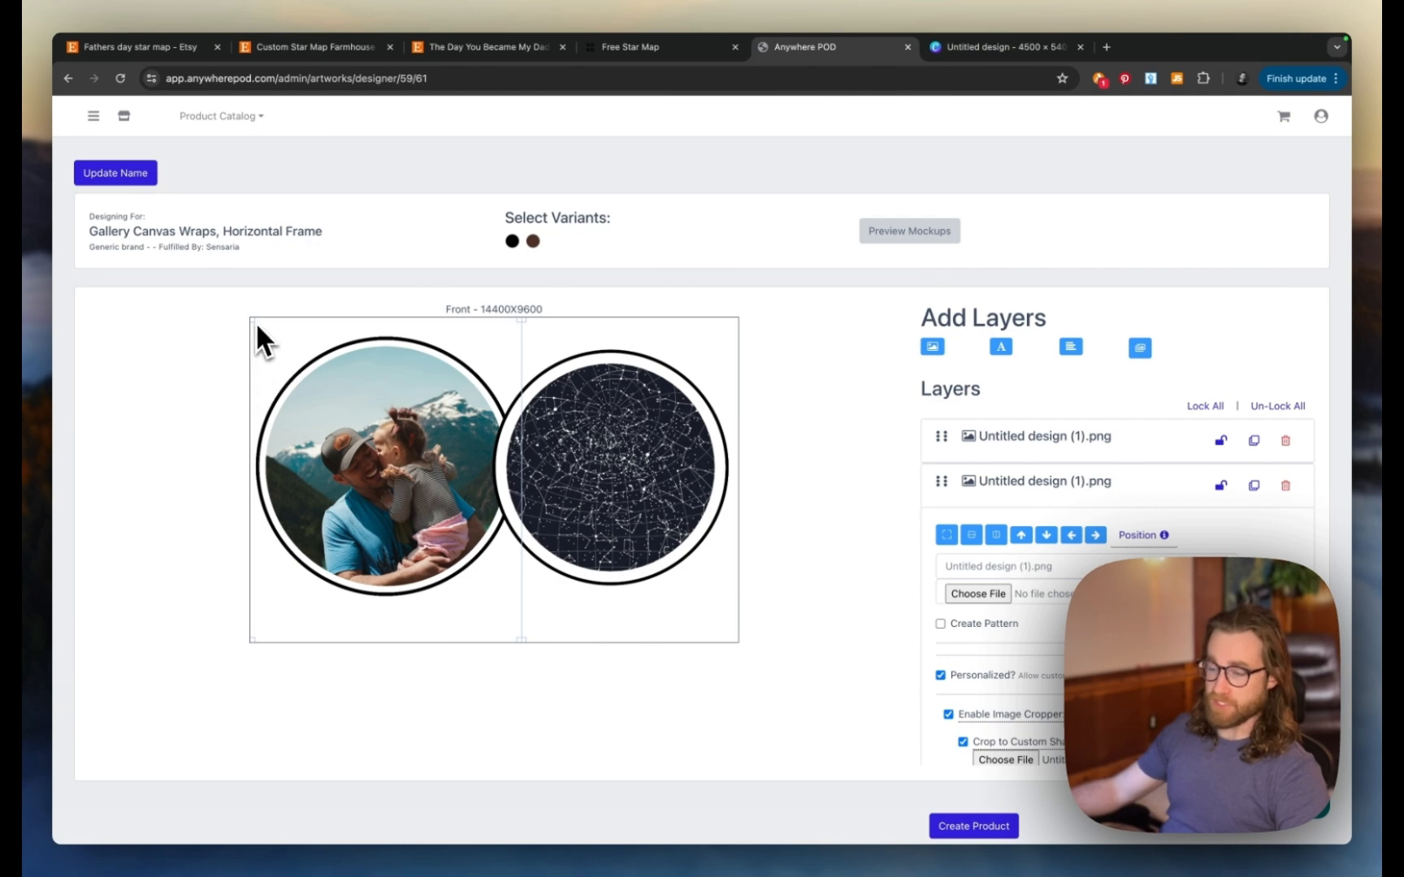
pyautogui.moveTo(252, 320); pyautogui.dragTo(287, 364)
pyautogui.moveTo(365, 464); pyautogui.dragTo(478, 451)
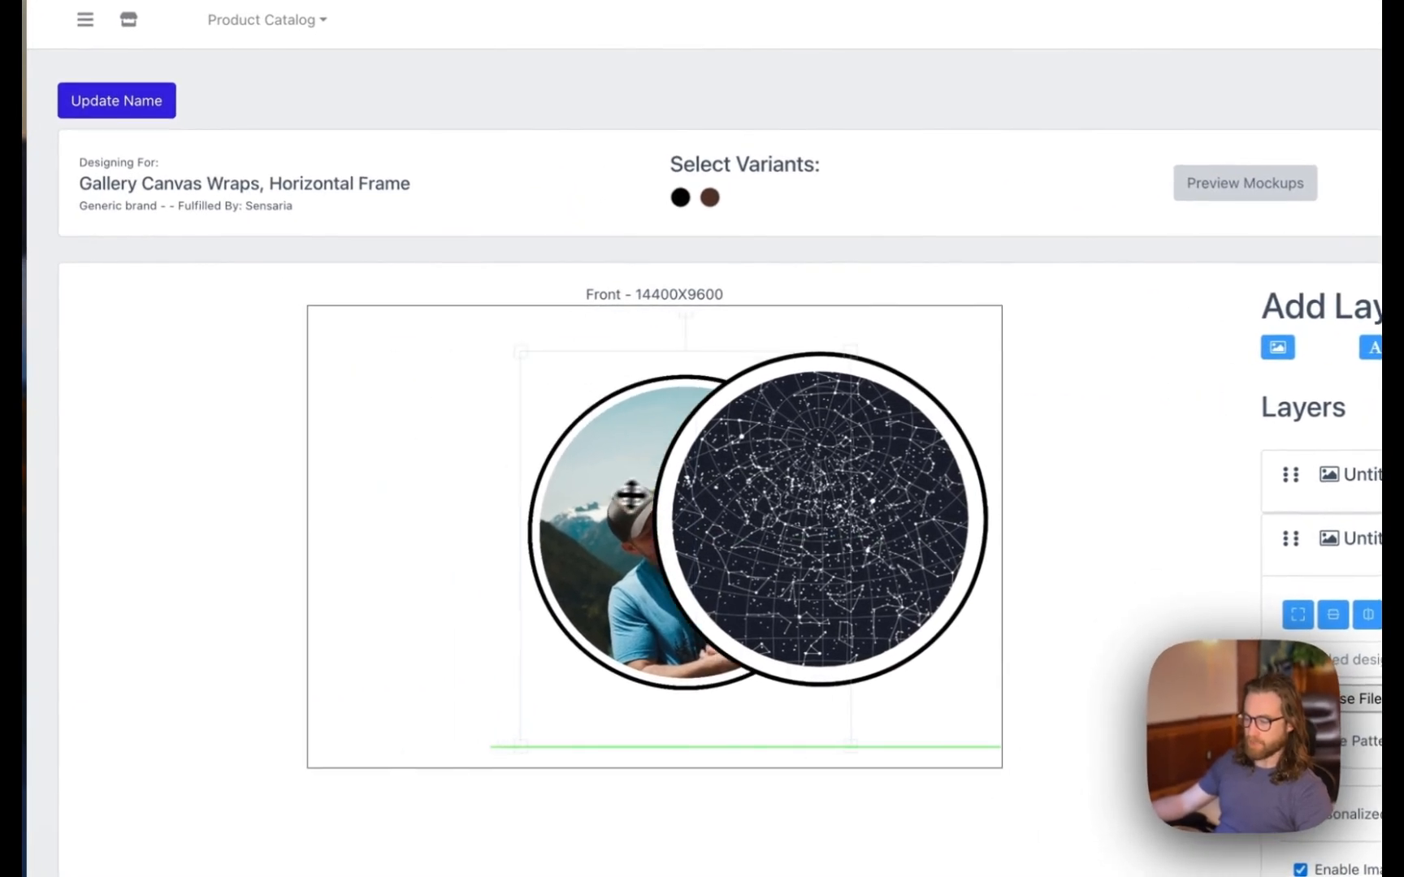
pyautogui.moveTo(632, 494); pyautogui.dragTo(414, 500)
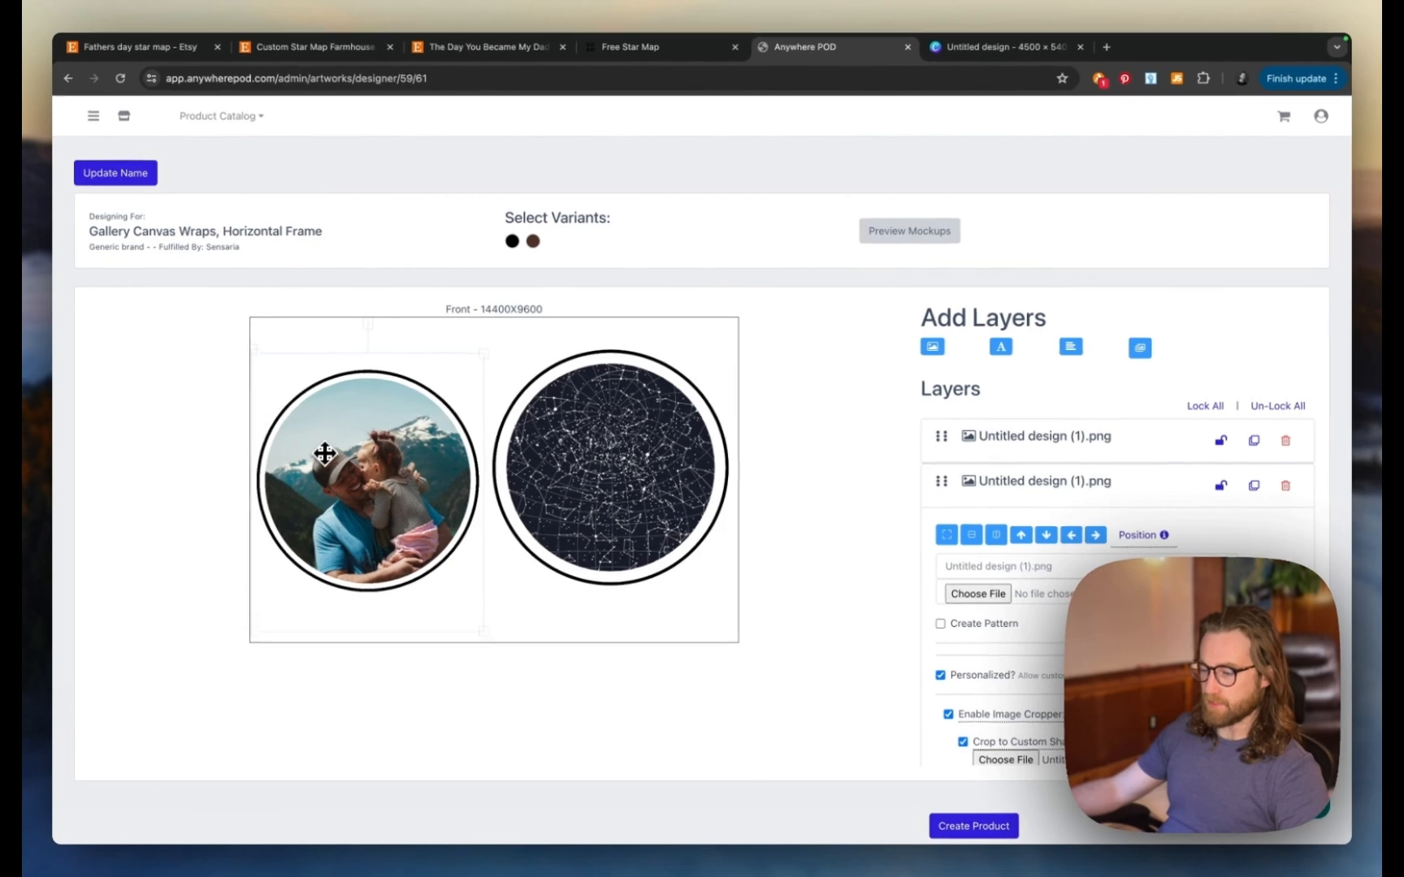
pyautogui.moveTo(325, 453); pyautogui.dragTo(331, 450)
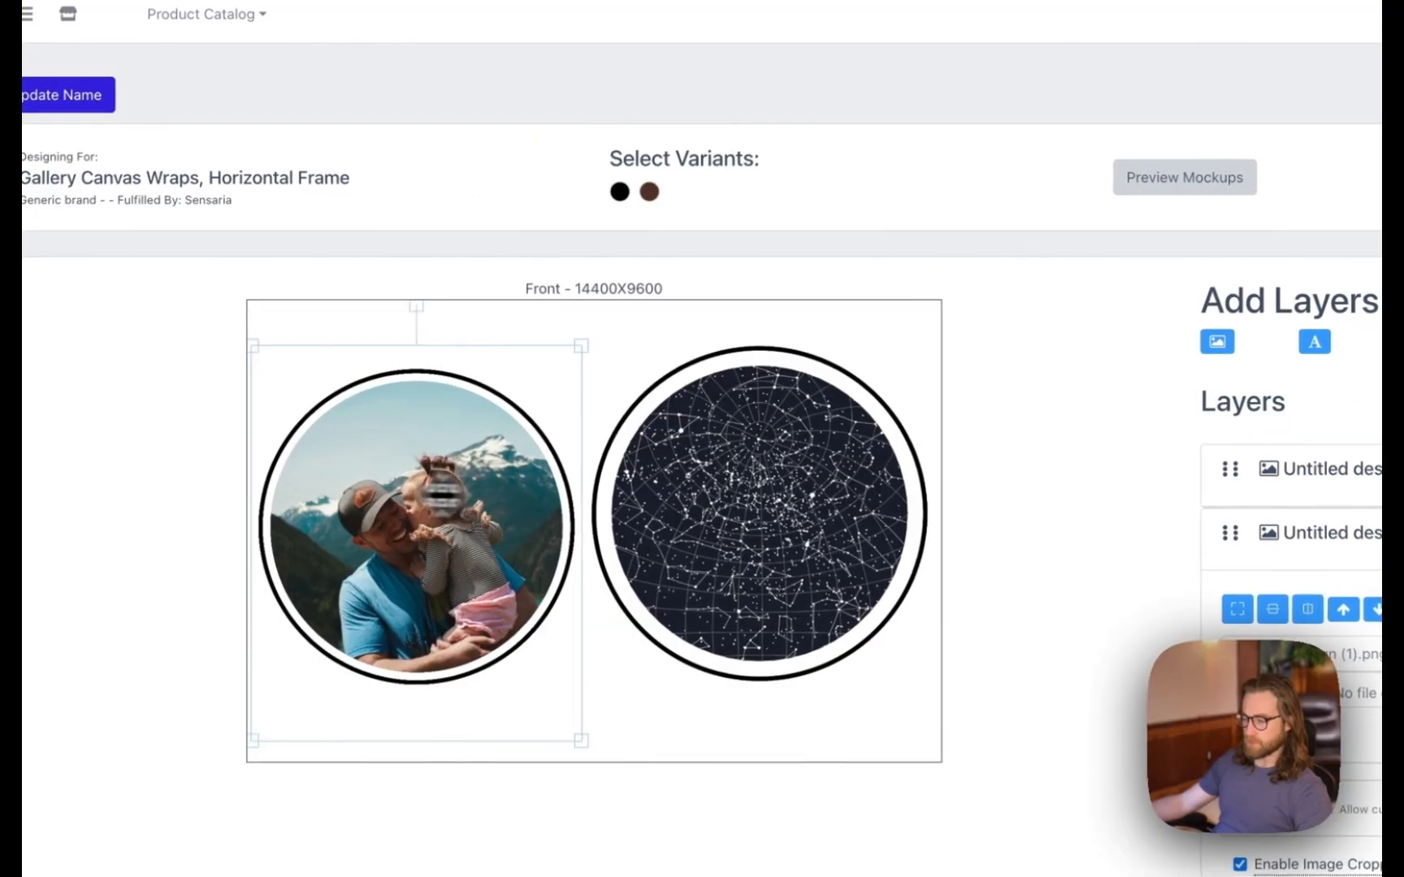
pyautogui.moveTo(649, 448); pyautogui.dragTo(360, 432)
pyautogui.moveTo(597, 325)
pyautogui.mouseDown()
pyautogui.moveTo(573, 345)
pyautogui.moveTo(585, 344)
pyautogui.mouseUp()
pyautogui.moveTo(446, 492); pyautogui.dragTo(795, 502)
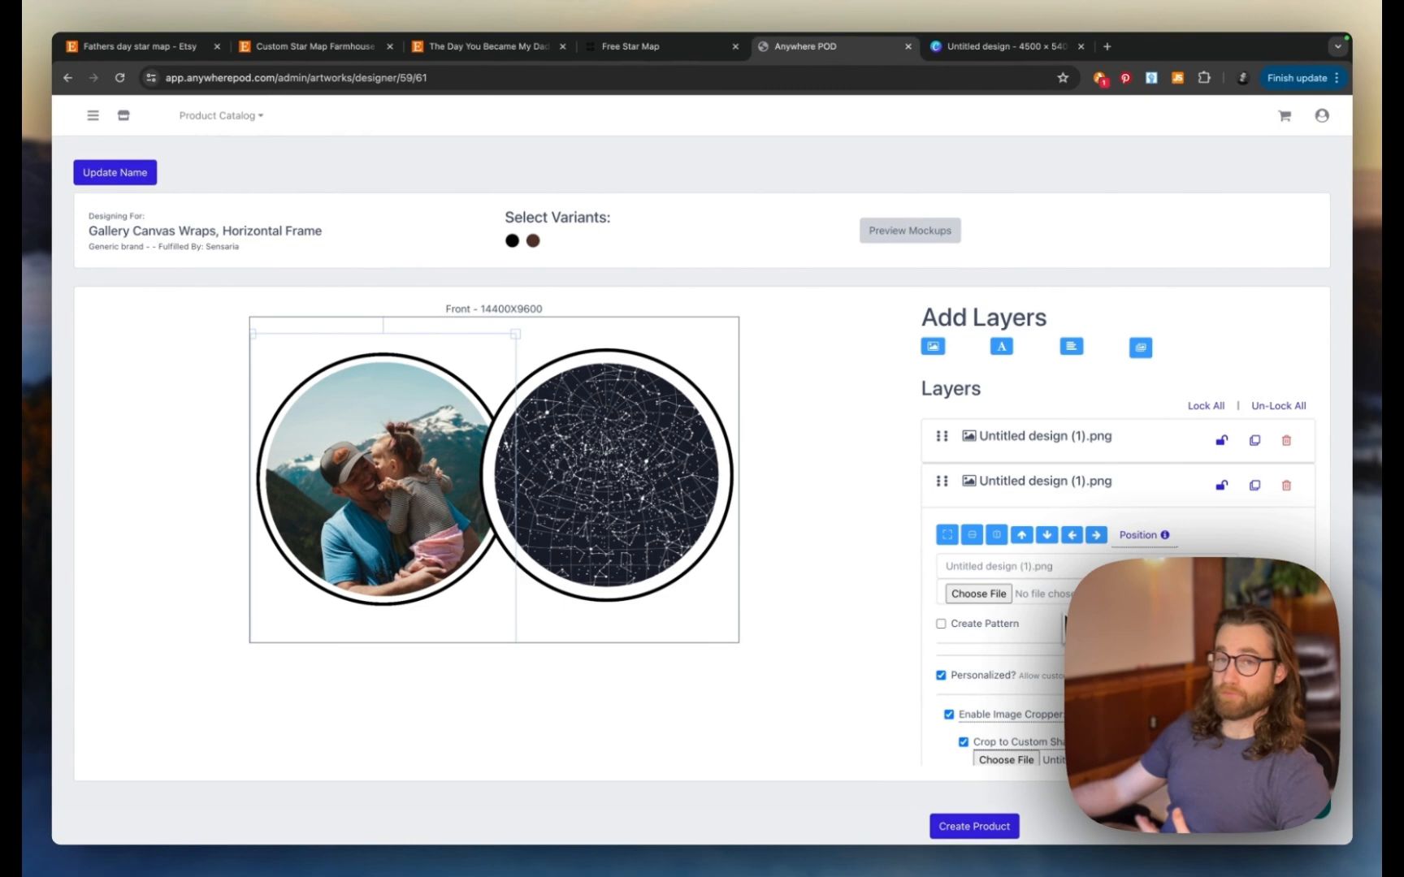
pyautogui.scroll(-1, 1064, 626)
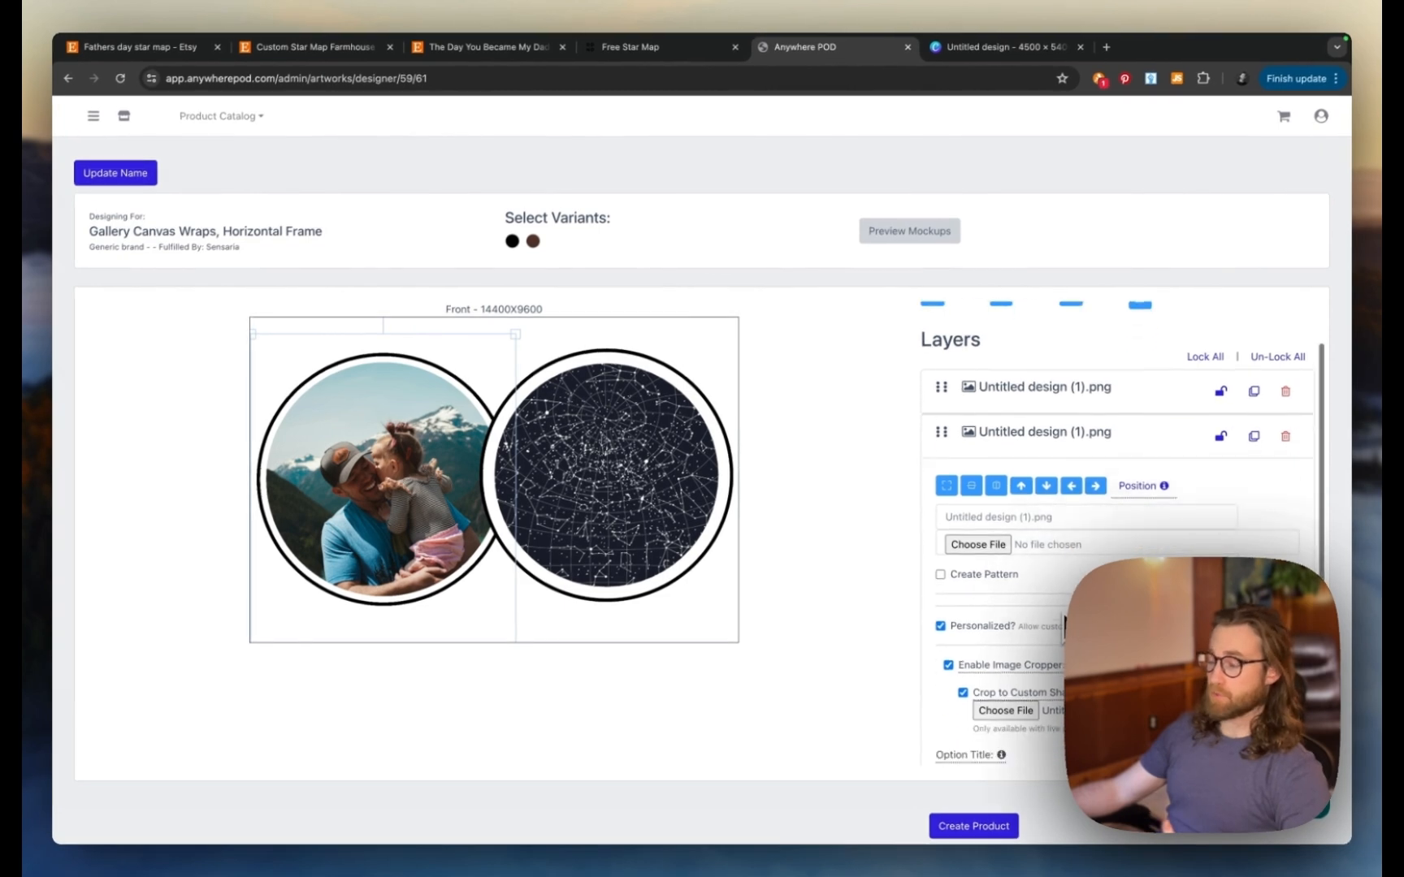
pyautogui.scroll(-1, 1063, 625)
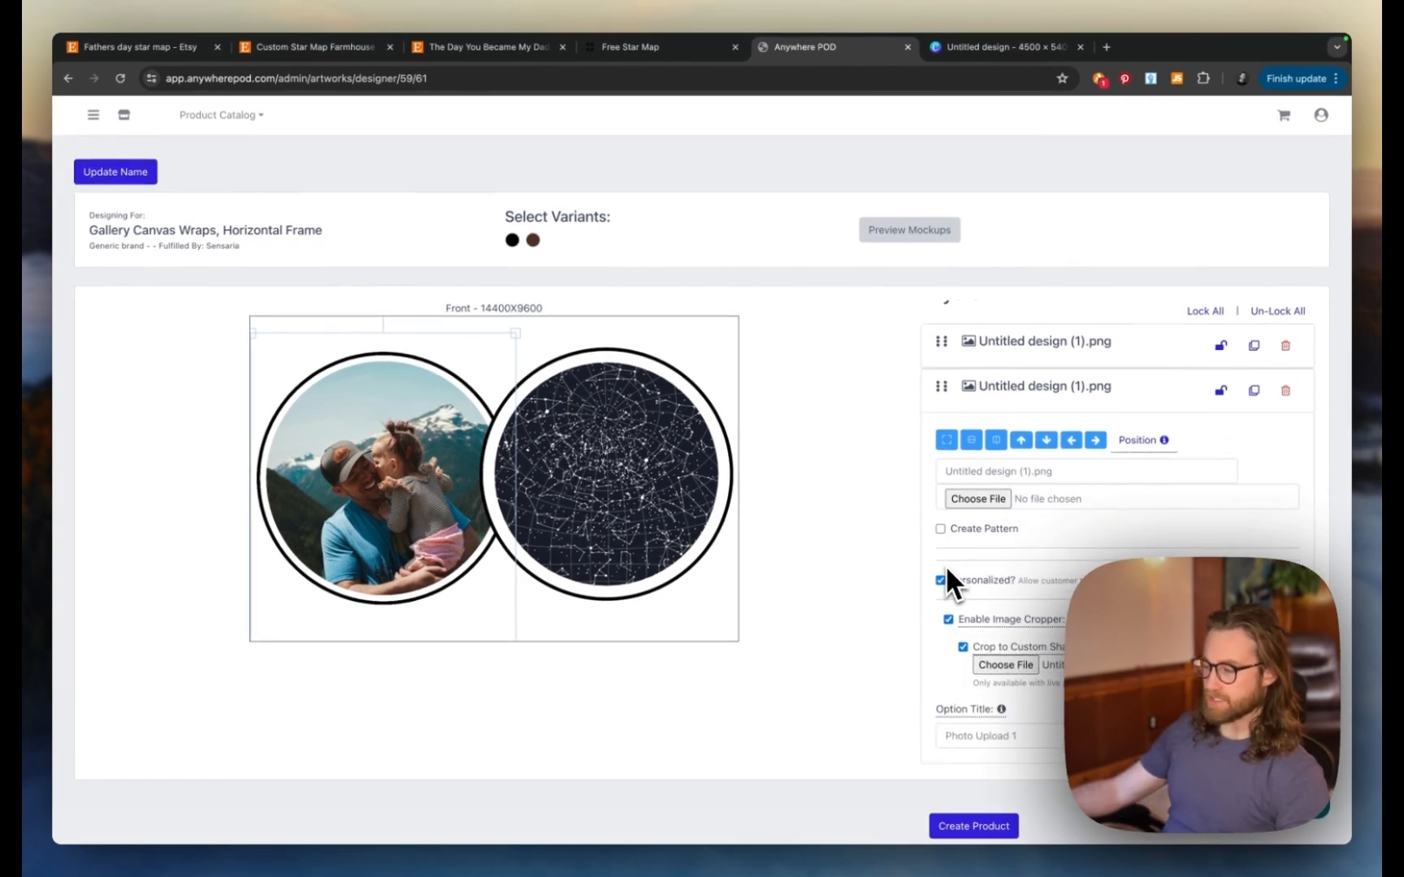
# - Make the star-map layer personalizable, cropped to the custom shape Untitled design (1).png
pyautogui.click(656, 493)
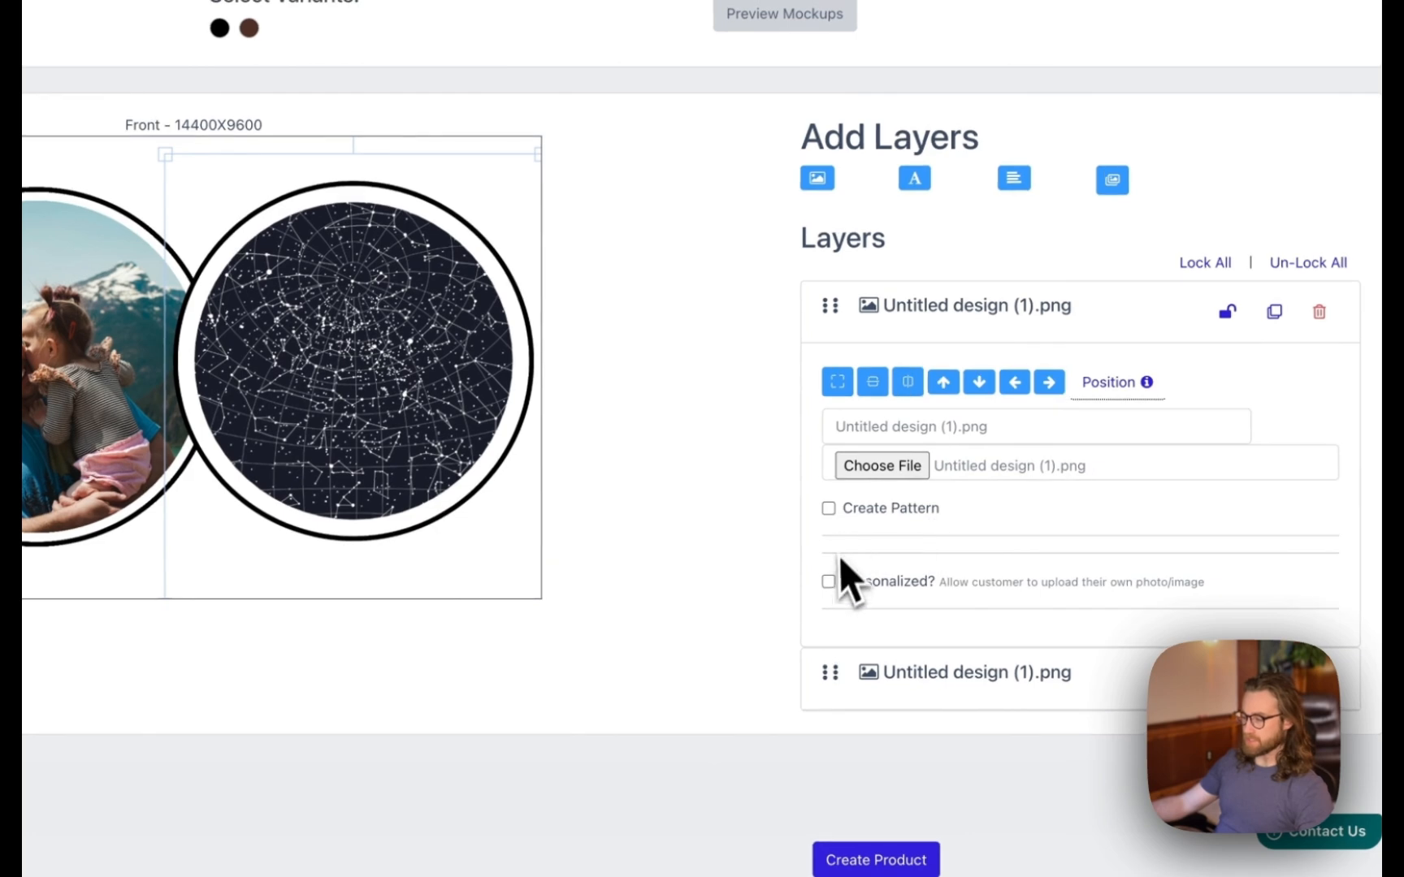
pyautogui.click(829, 579)
pyautogui.scroll(-2, 892, 561)
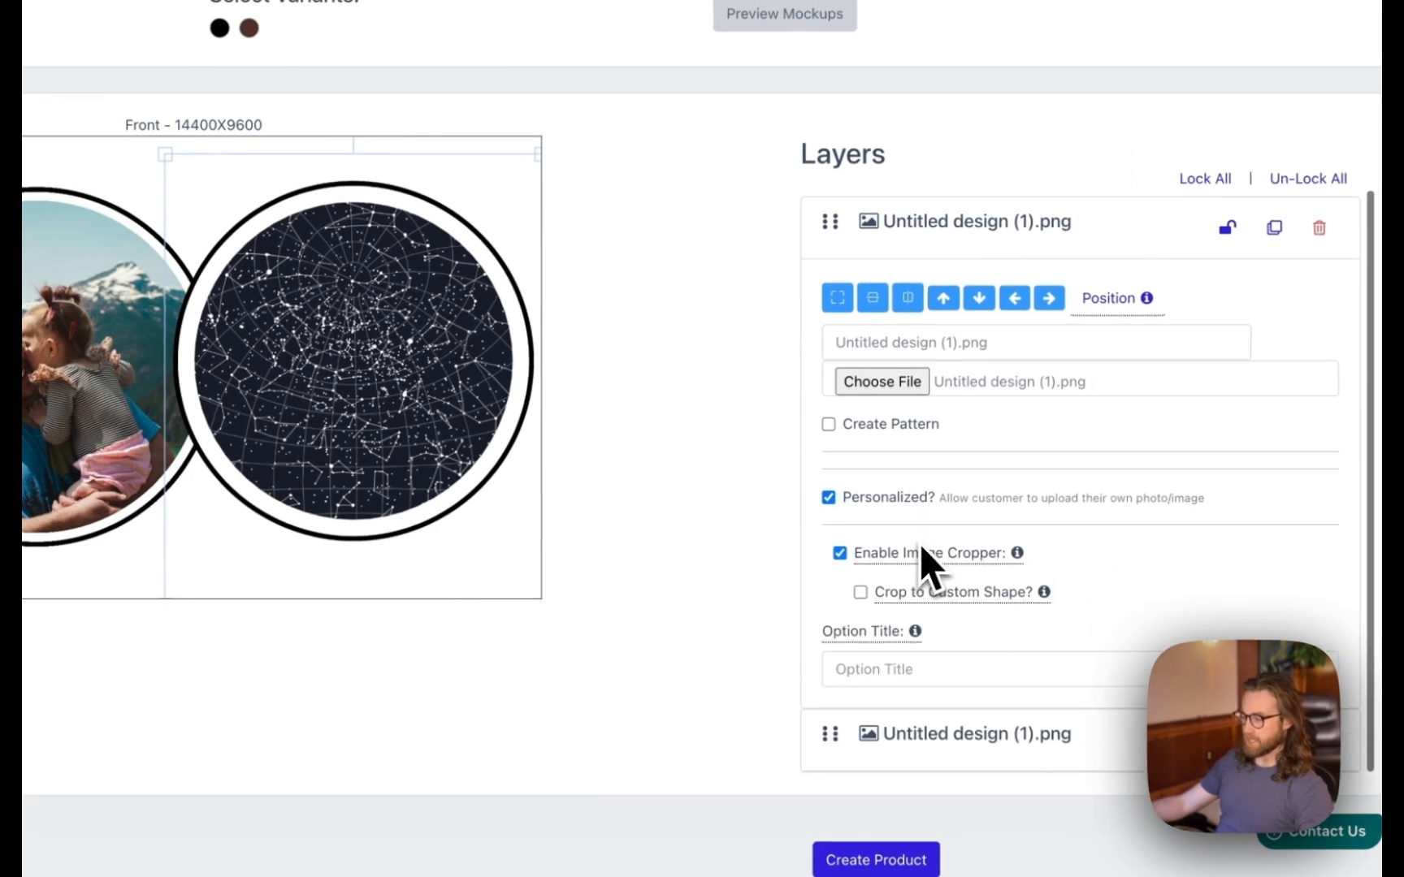
pyautogui.click(866, 601)
pyautogui.scroll(-5, 569, 455)
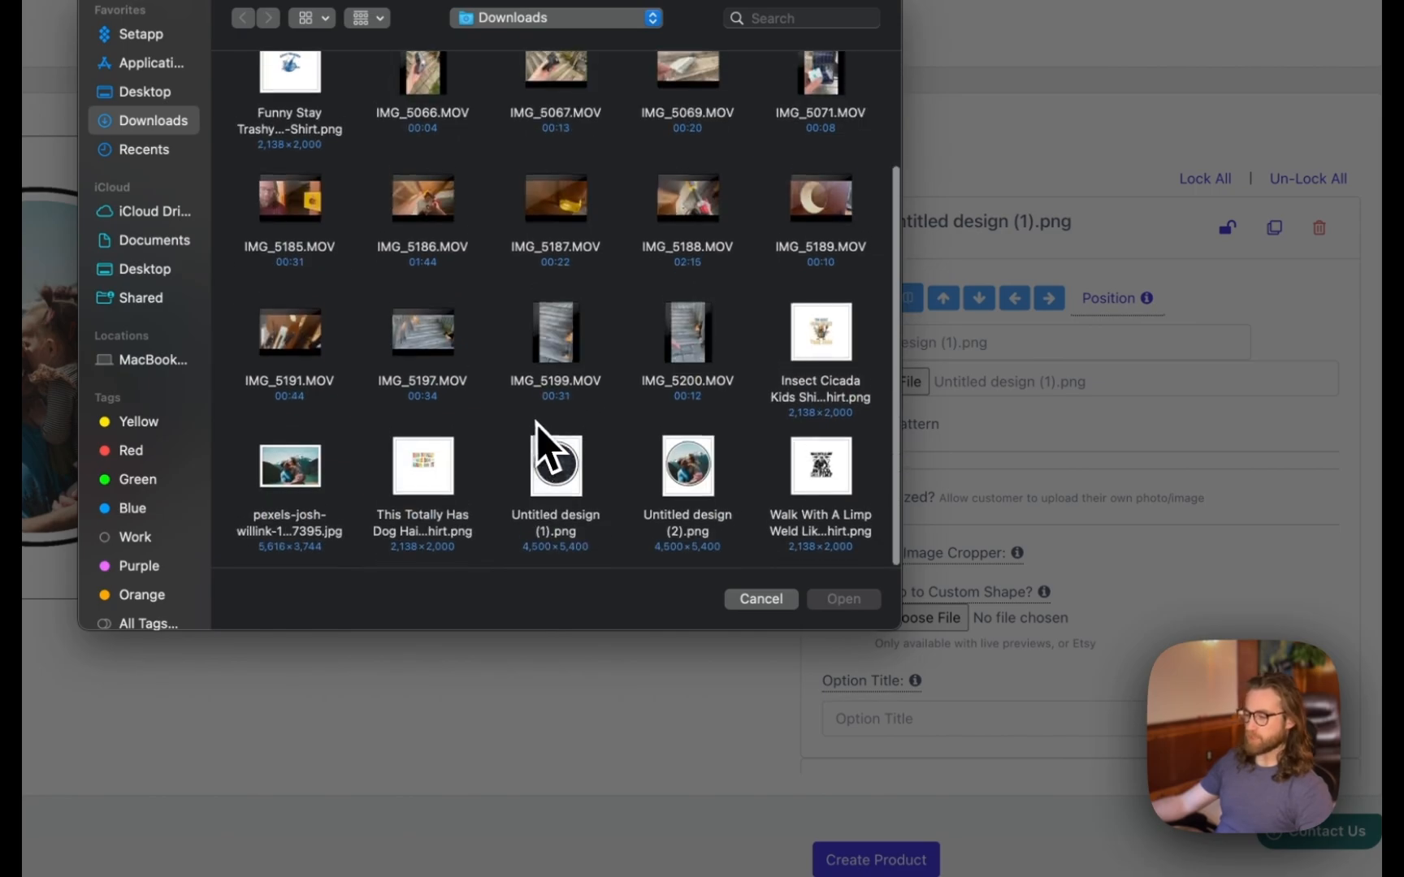
pyautogui.doubleClick(549, 461)
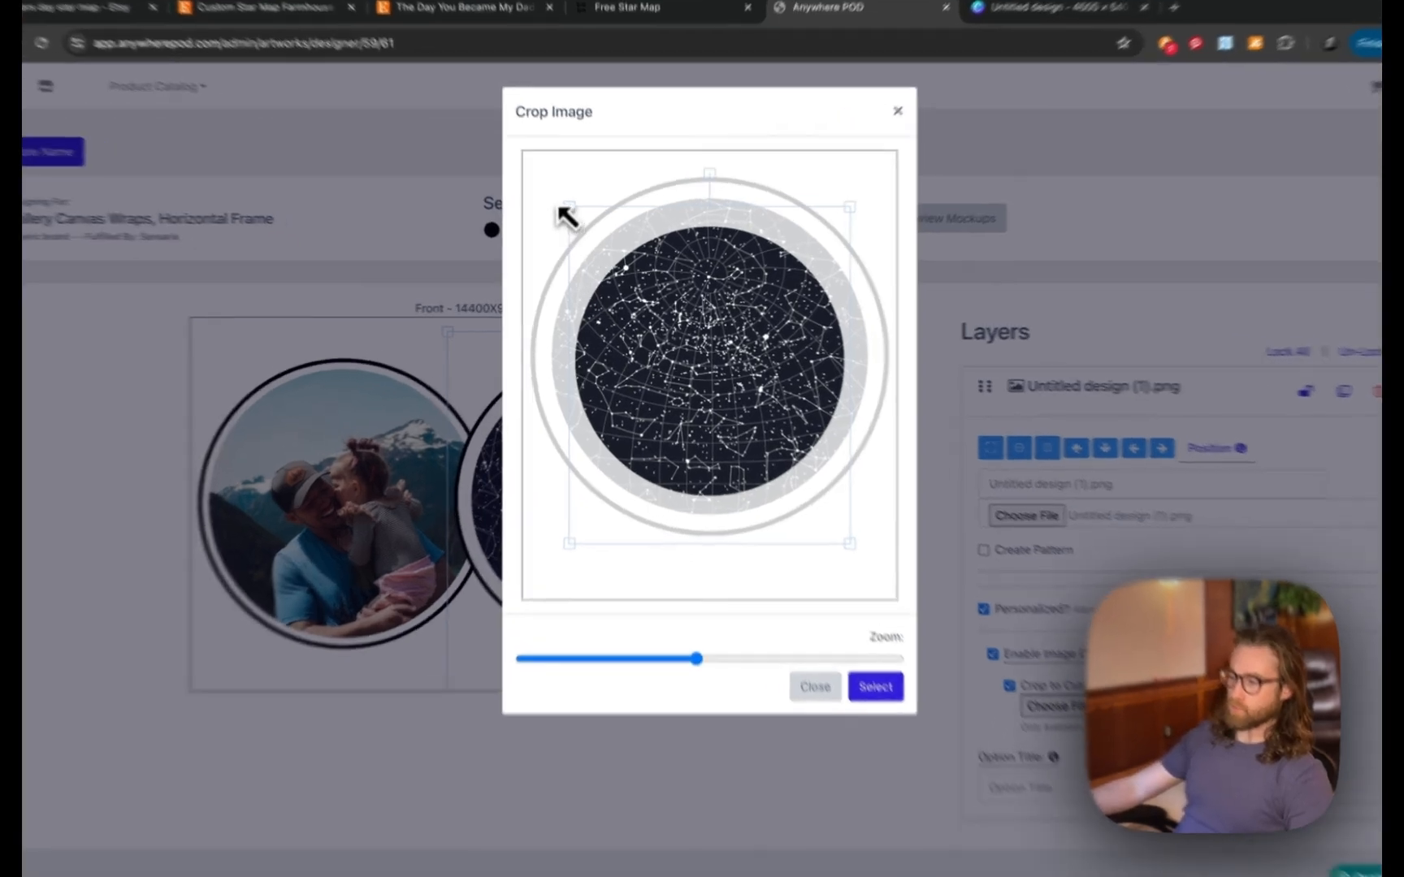
# - Adjust the crop area and zoom so the full star-map circle fits, then confirm
pyautogui.moveTo(577, 228); pyautogui.dragTo(492, 184)
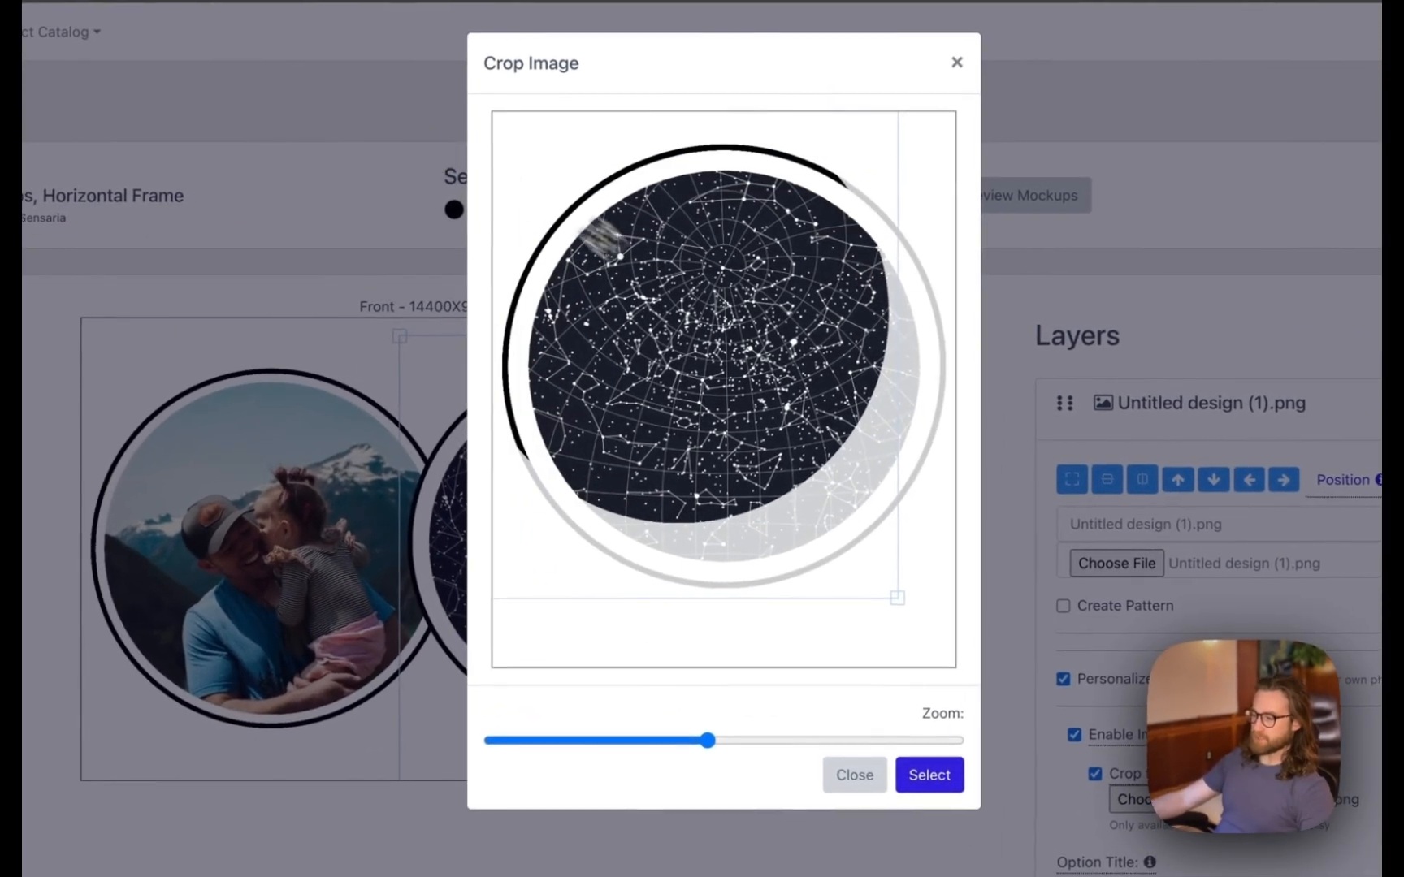
pyautogui.moveTo(755, 349)
pyautogui.mouseDown()
pyautogui.moveTo(786, 376)
pyautogui.moveTo(783, 402)
pyautogui.moveTo(777, 365)
pyautogui.mouseUp()
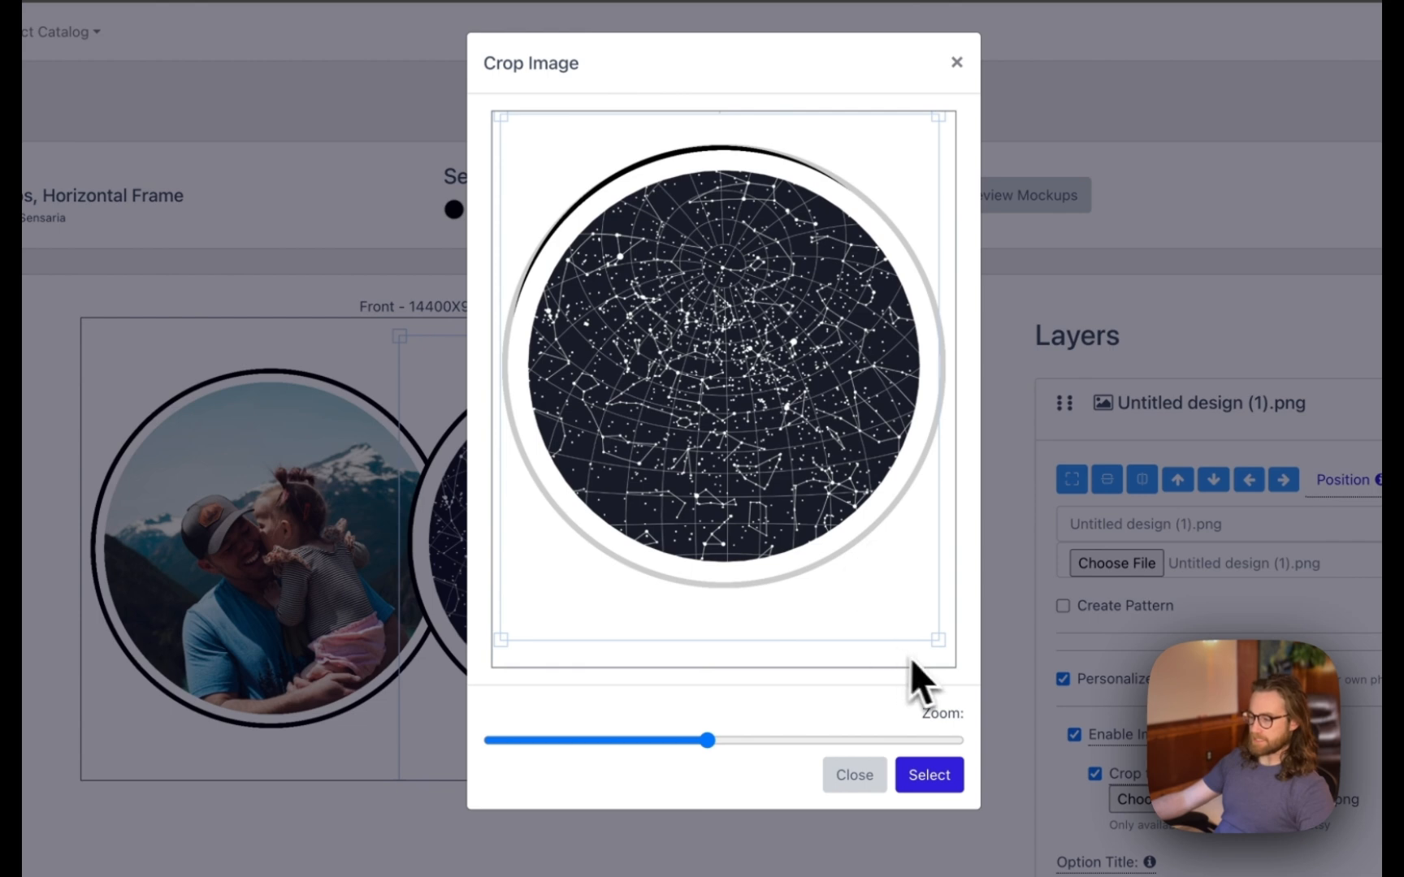
pyautogui.moveTo(947, 653); pyautogui.dragTo(961, 687)
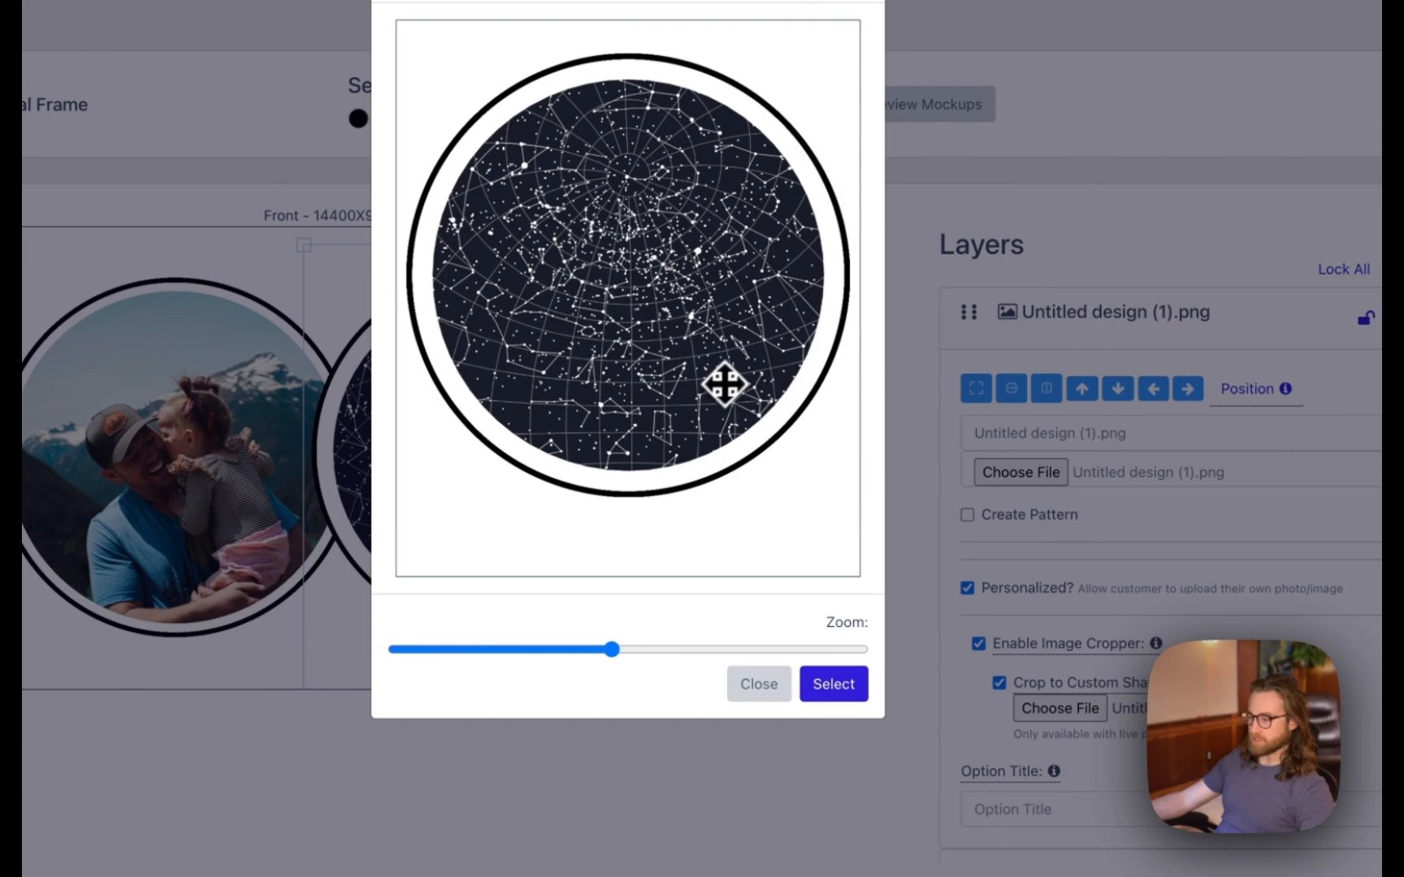
pyautogui.click(617, 650)
pyautogui.moveTo(634, 197); pyautogui.dragTo(692, 261)
pyautogui.moveTo(619, 650); pyautogui.dragTo(698, 651)
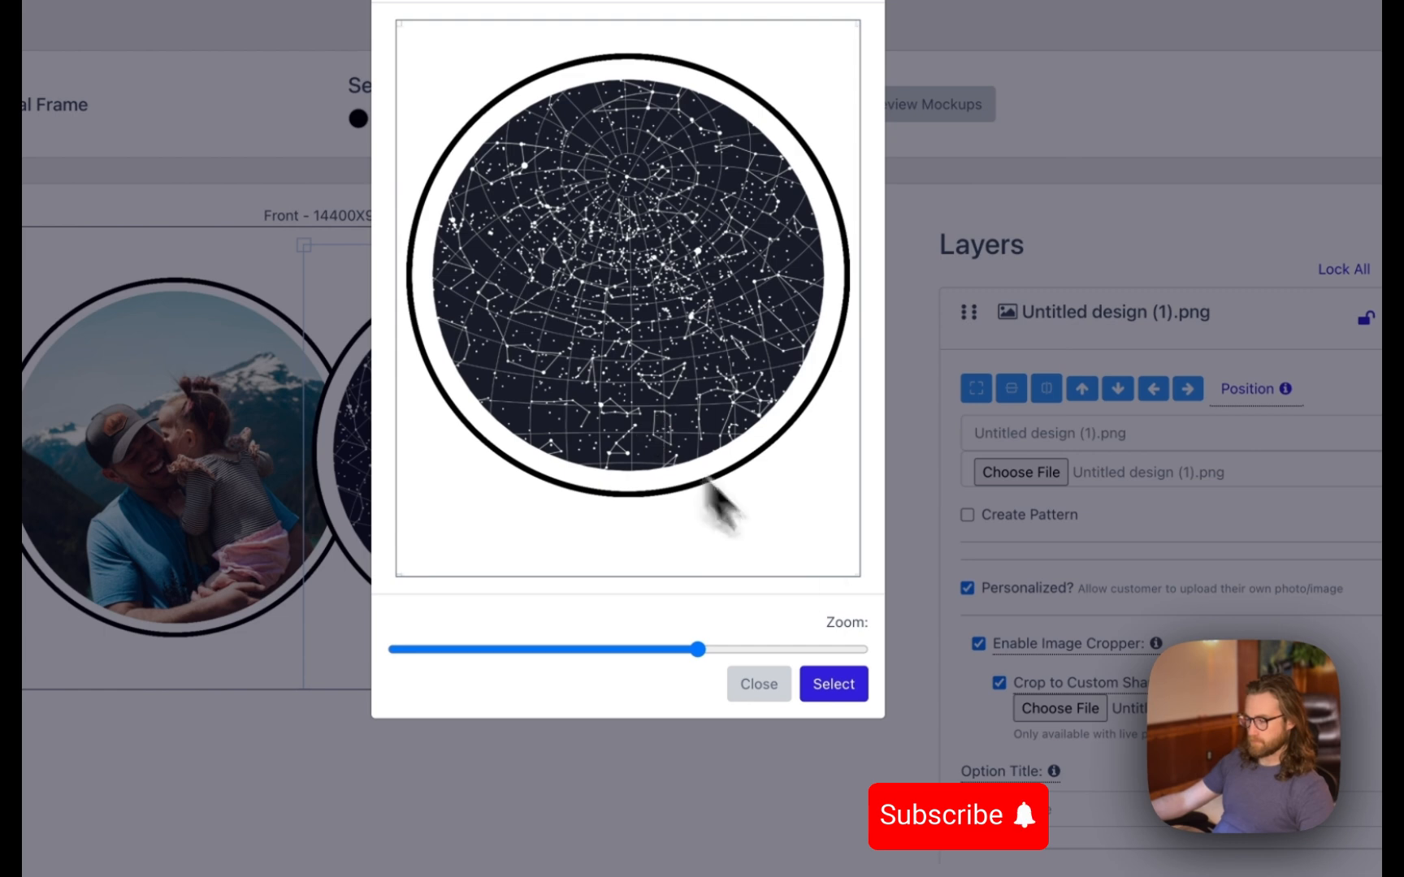
pyautogui.click(833, 684)
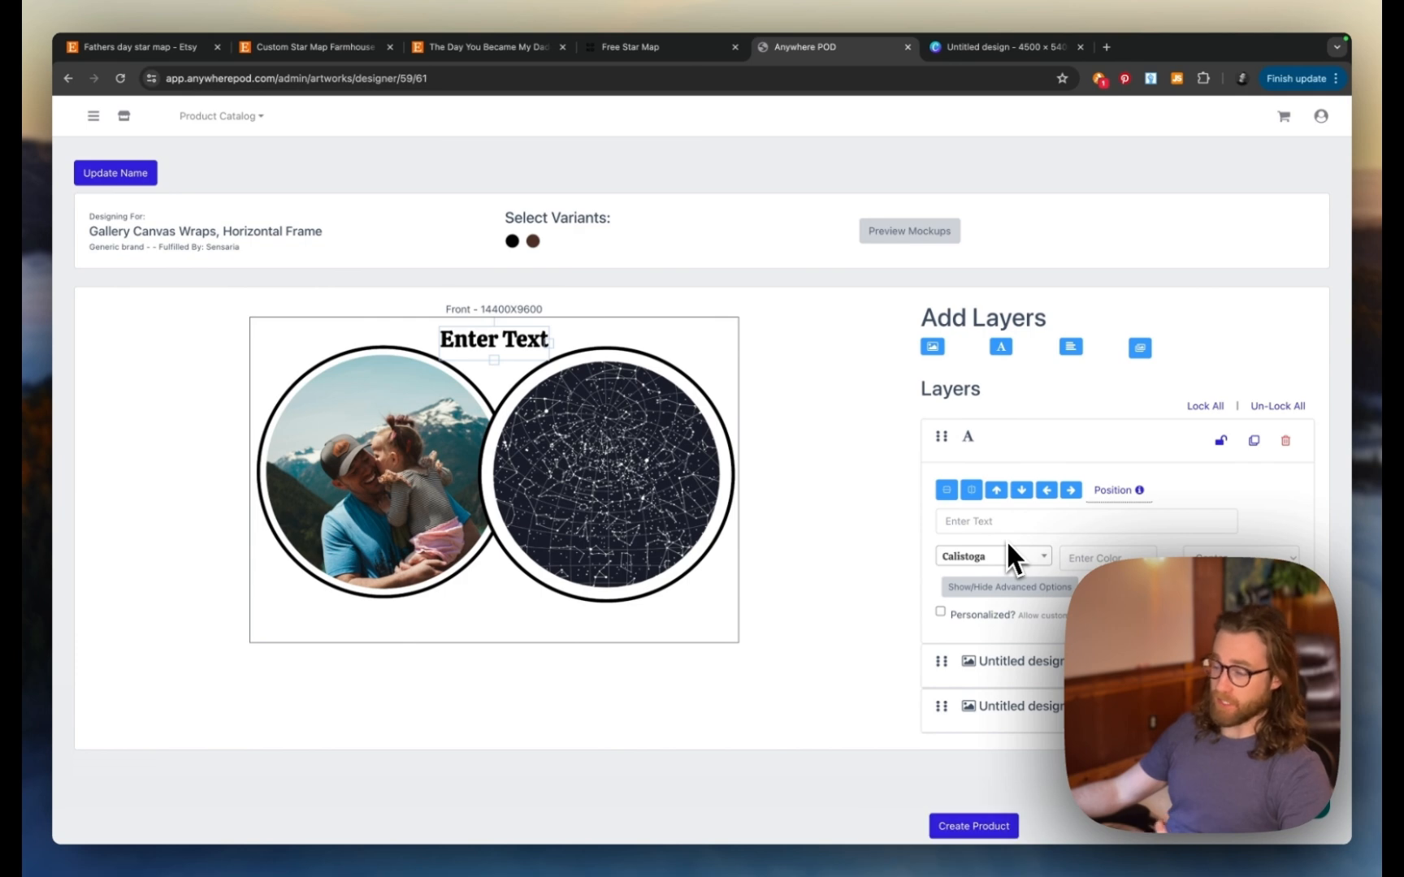
# - Enter the title 'The Night You Became My Daddy' and enlarge it along the canvas top
pyautogui.click(1003, 523)
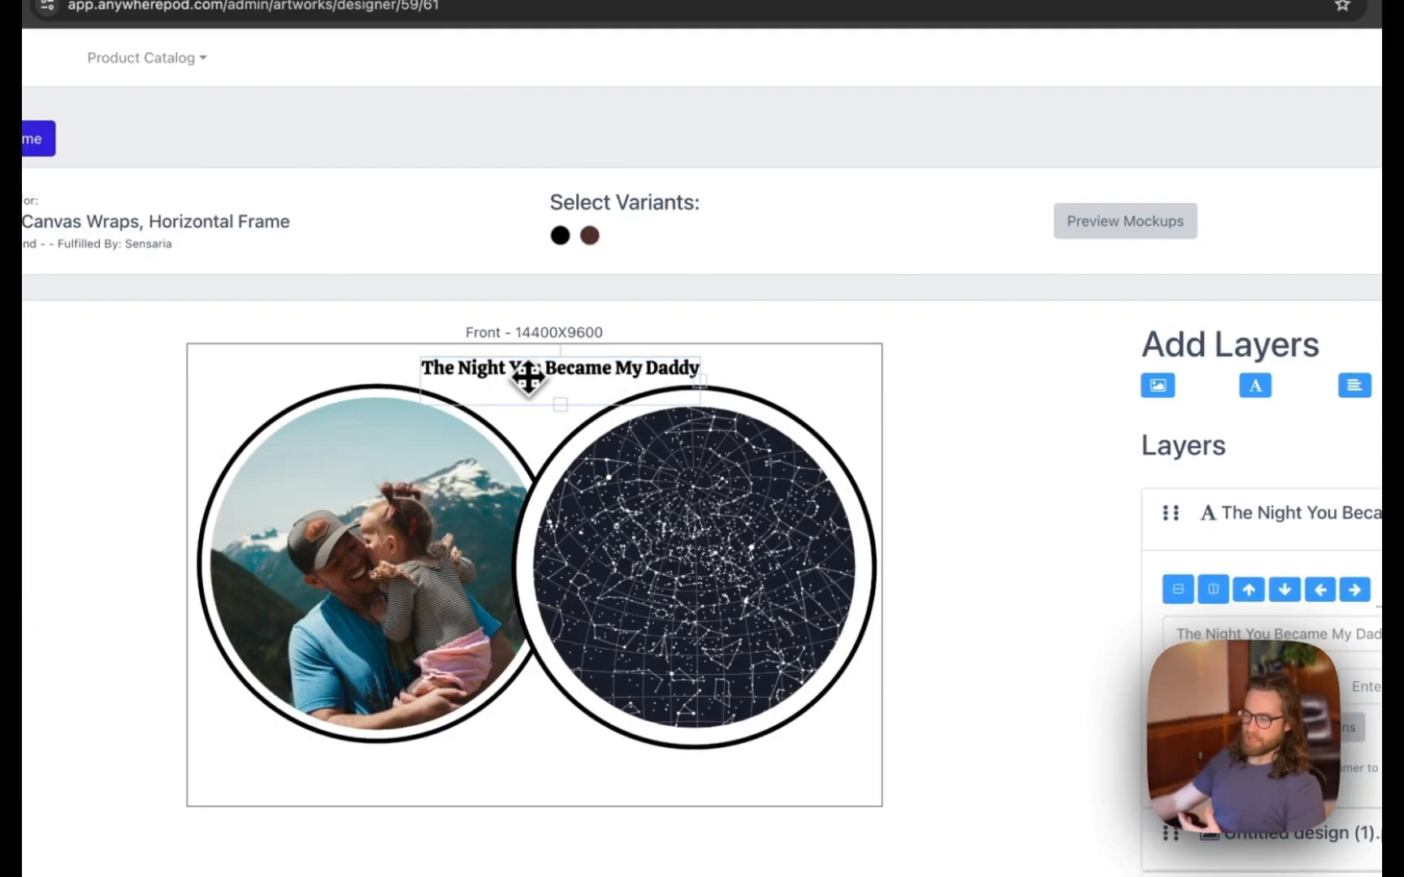
pyautogui.moveTo(528, 375); pyautogui.dragTo(523, 377)
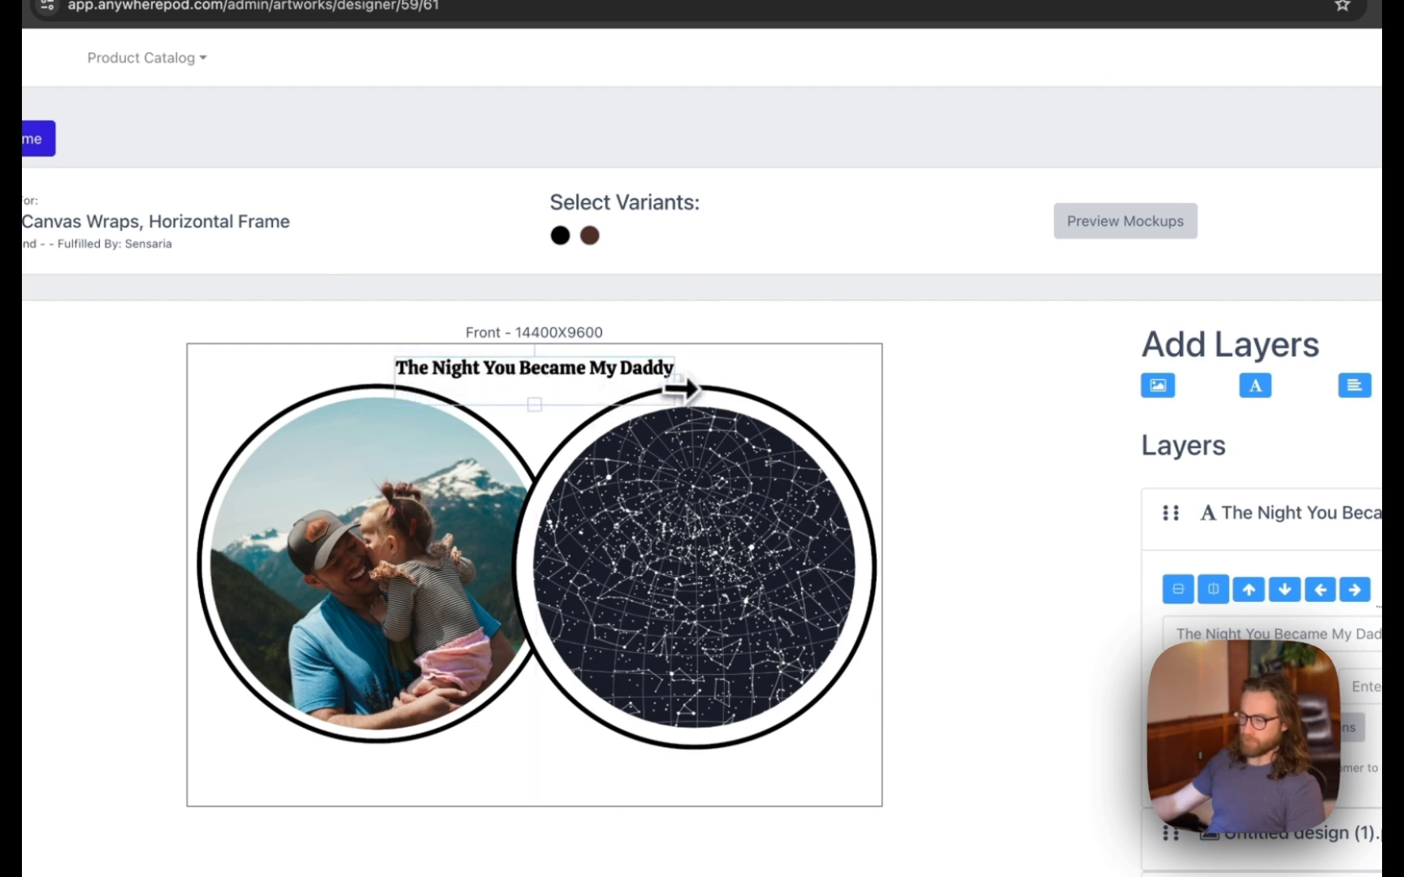
pyautogui.moveTo(682, 388); pyautogui.dragTo(837, 384)
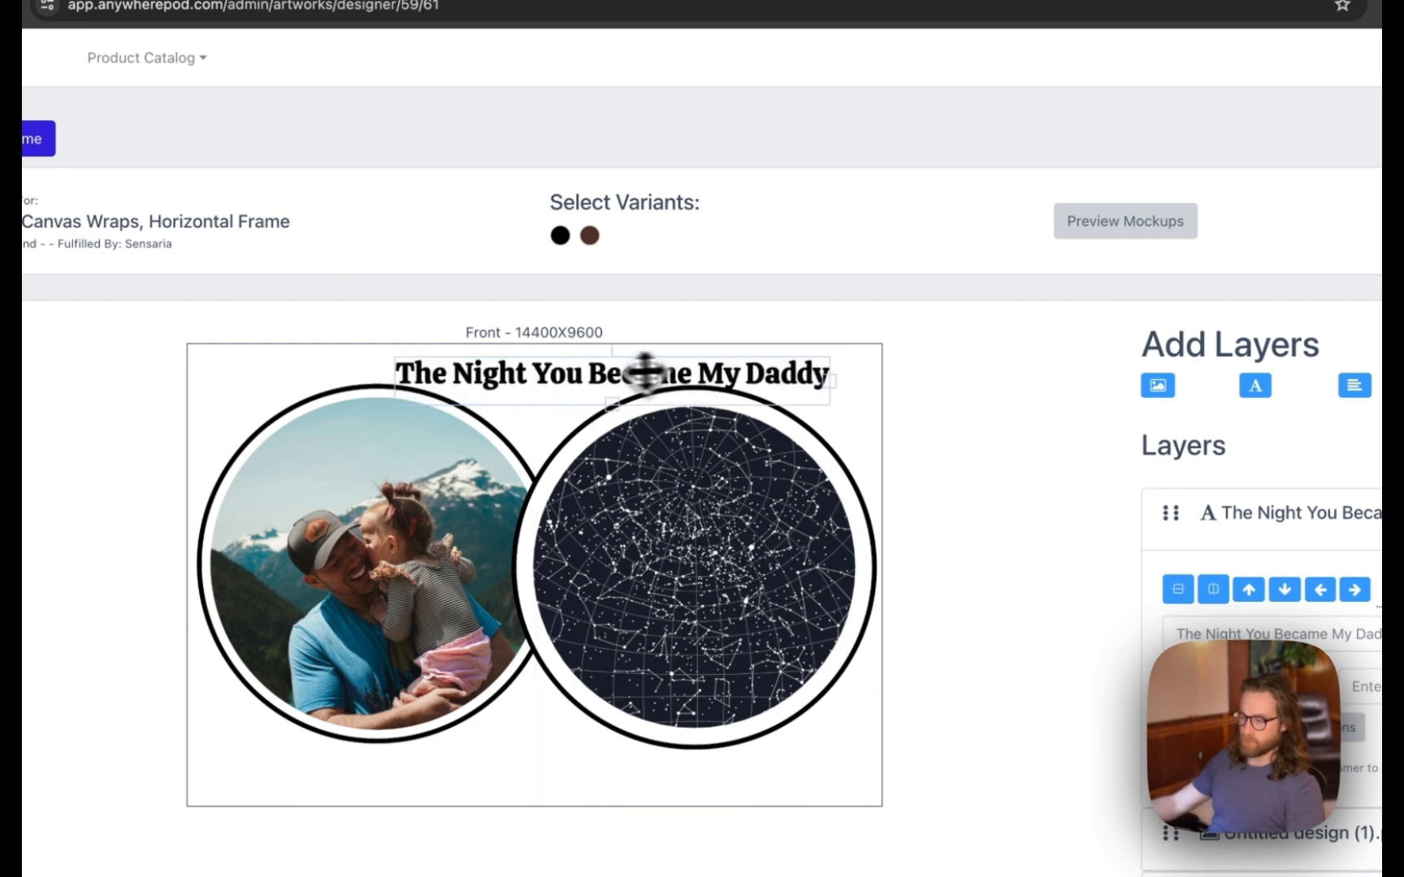
pyautogui.moveTo(568, 376); pyautogui.dragTo(484, 373)
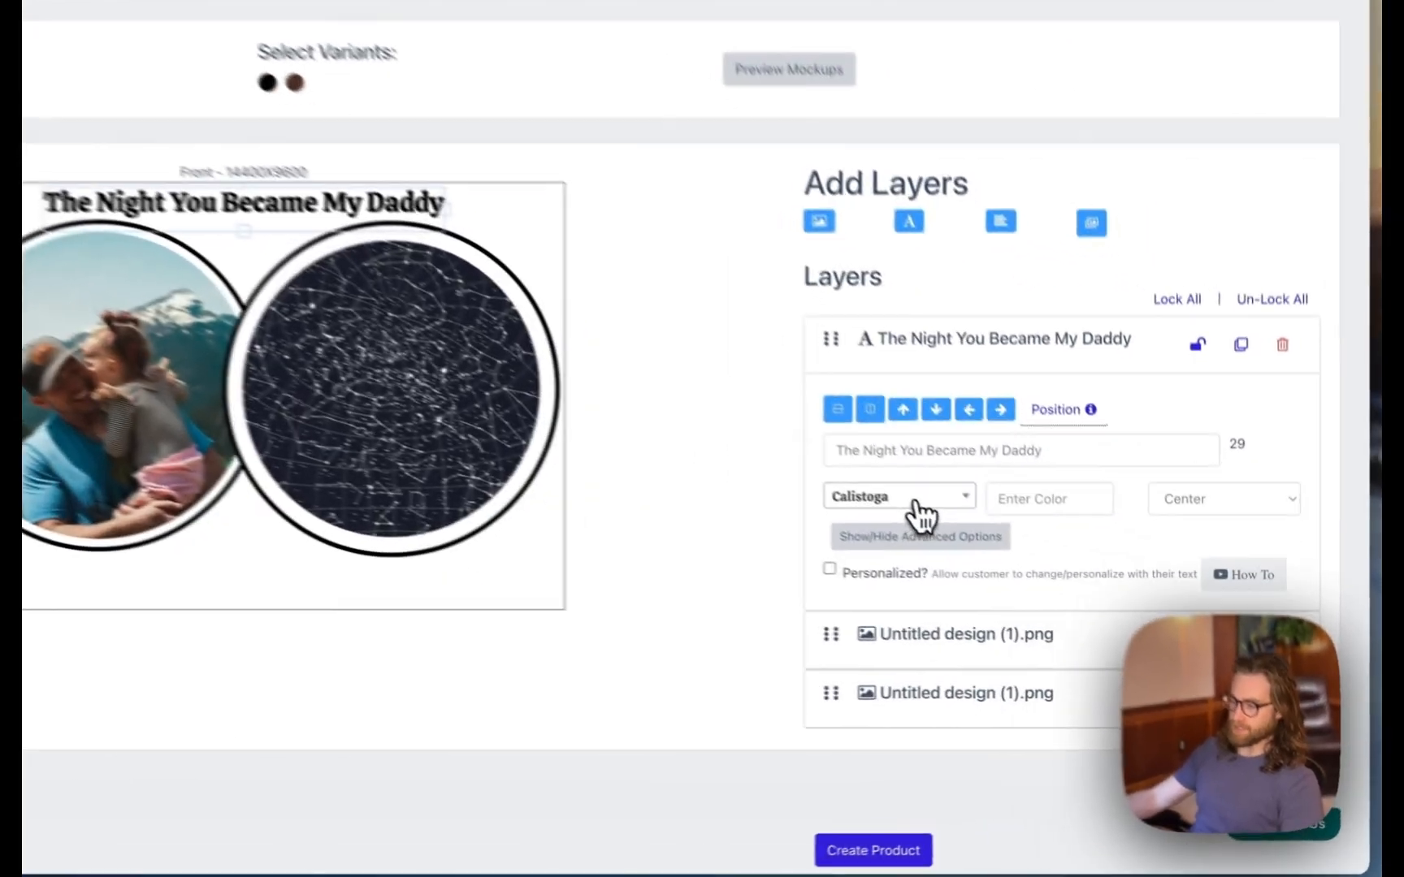
# - Change the title font to Indie Flower, then shrink and centre it above the circles
pyautogui.click(1006, 559)
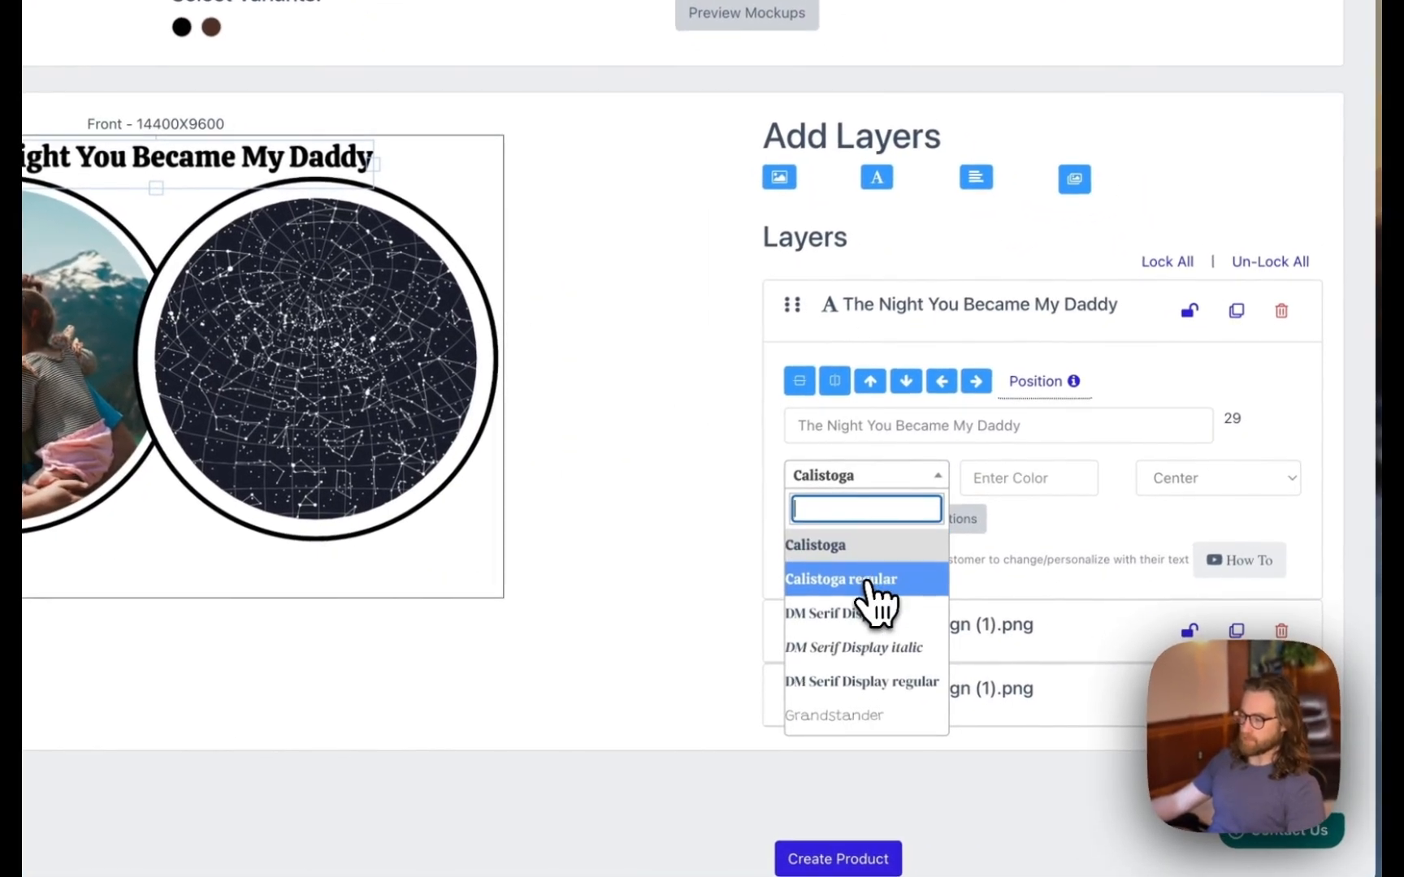
pyautogui.scroll(-10, 873, 597)
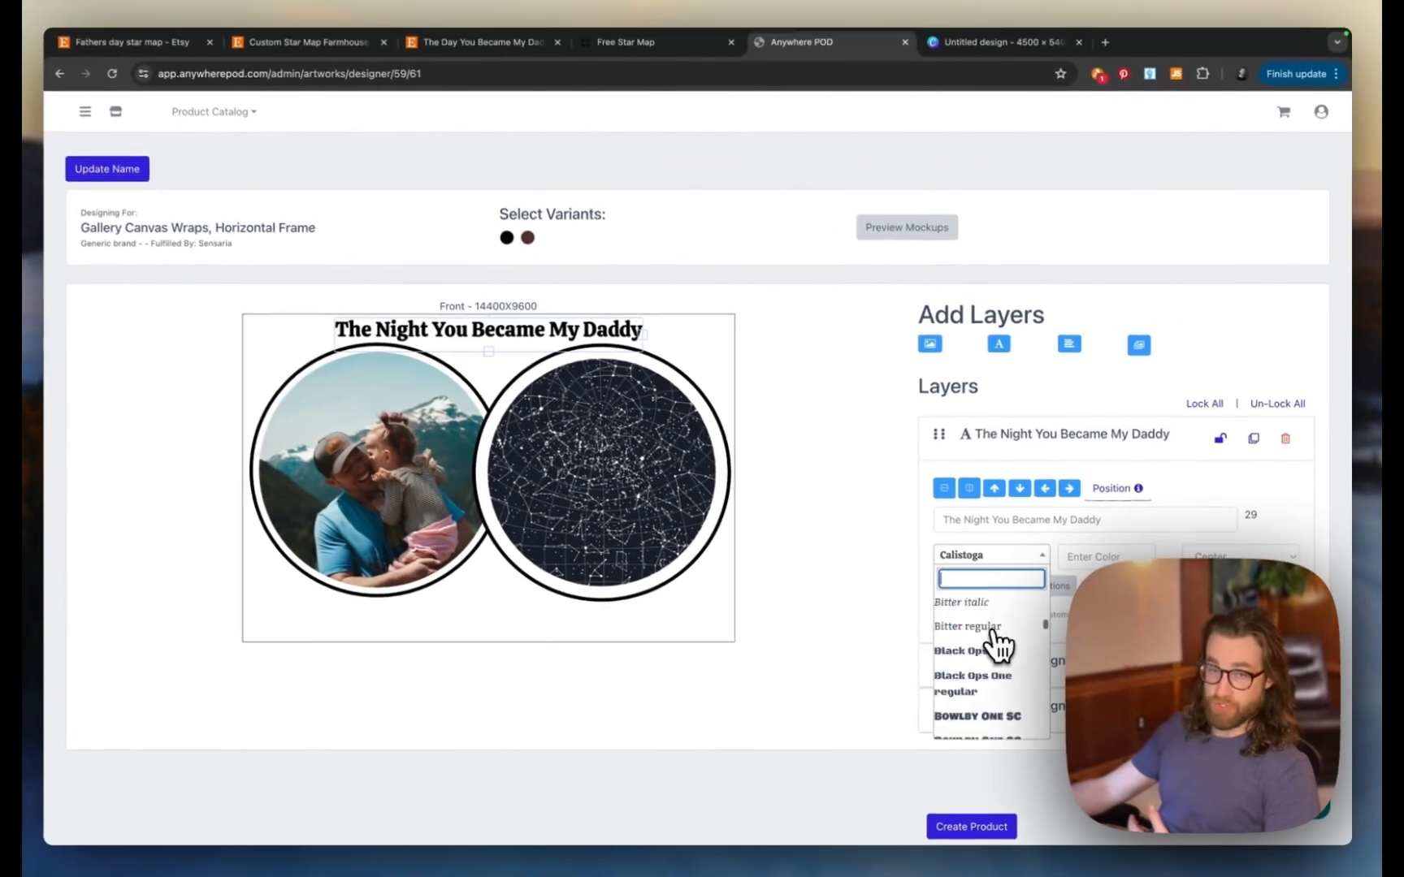
pyautogui.scroll(-10, 997, 646)
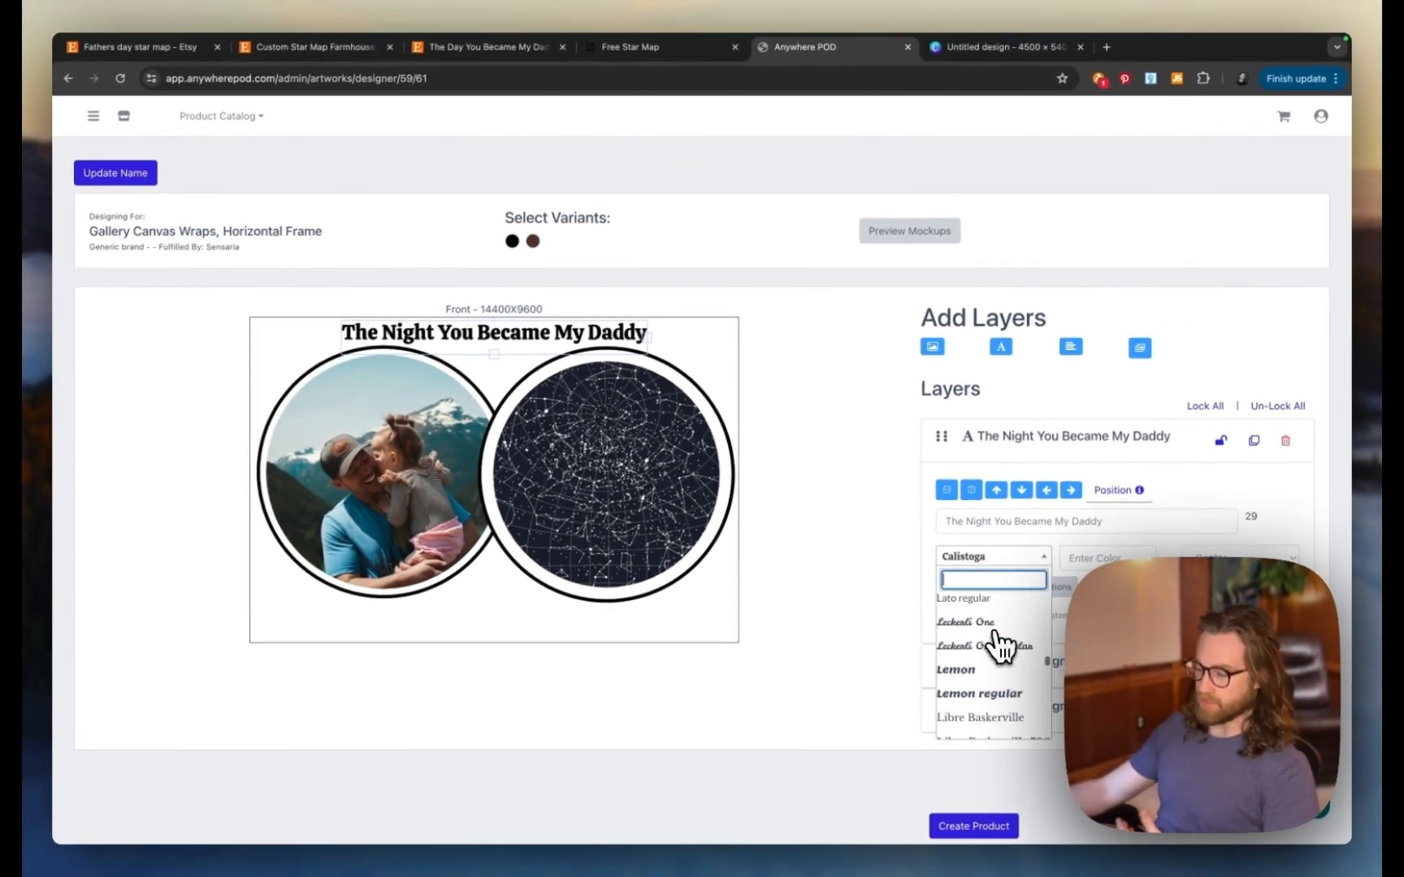
pyautogui.scroll(1, 1000, 647)
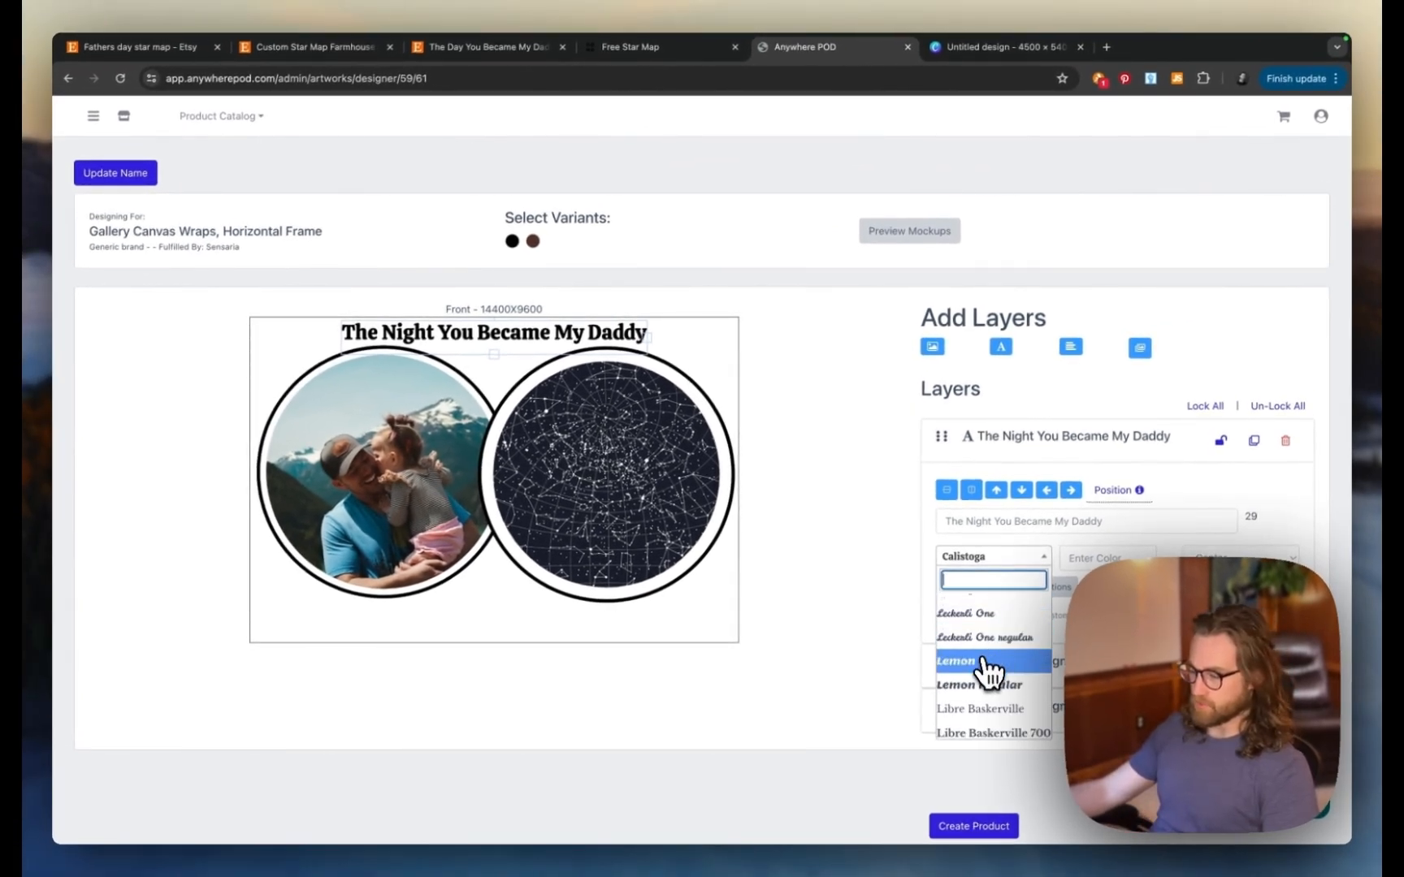
pyautogui.scroll(5, 987, 672)
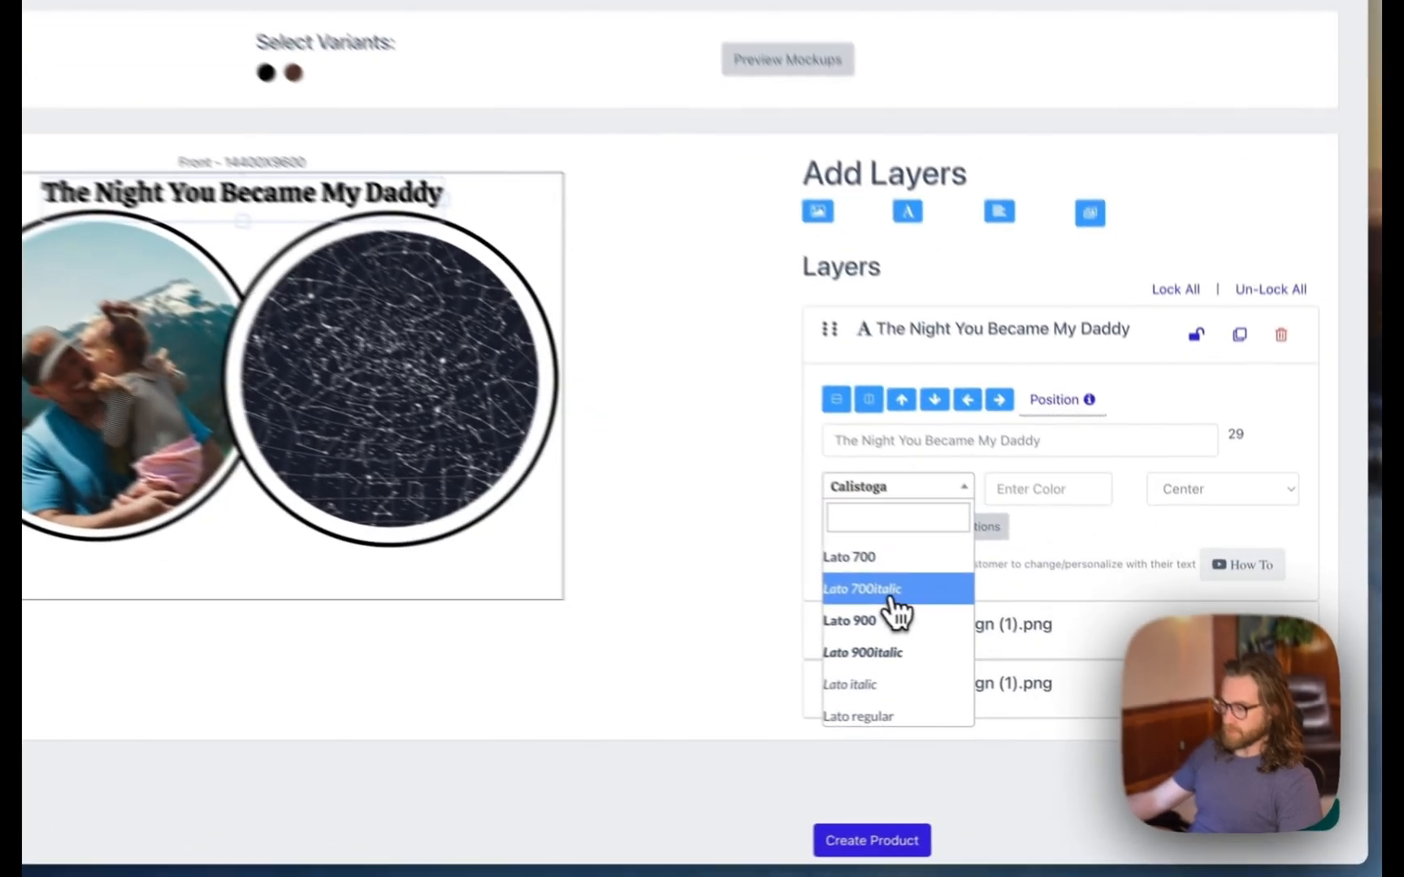
pyautogui.click(975, 634)
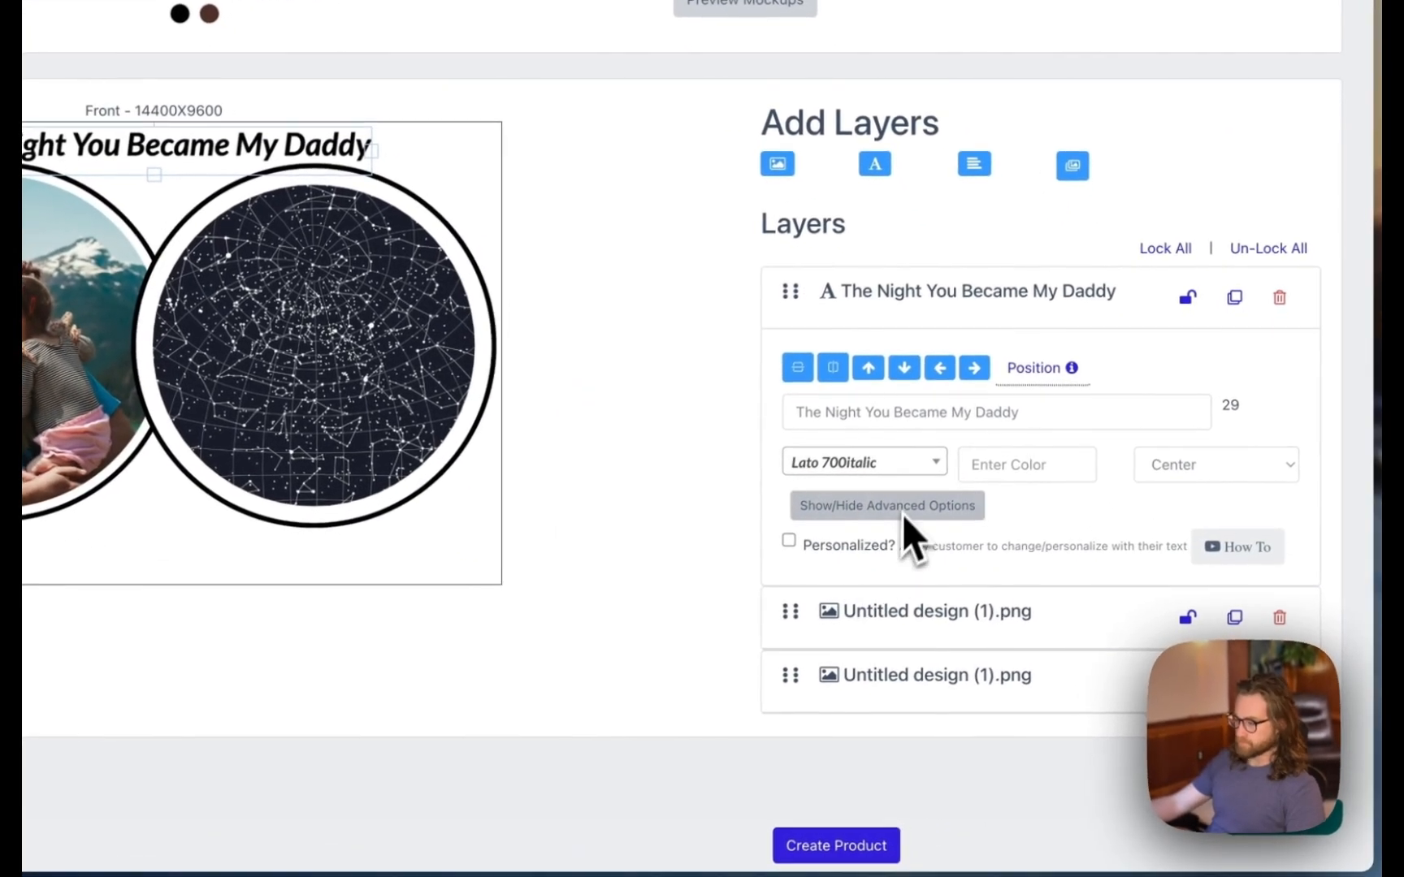
pyautogui.click(902, 465)
pyautogui.scroll(4, 861, 617)
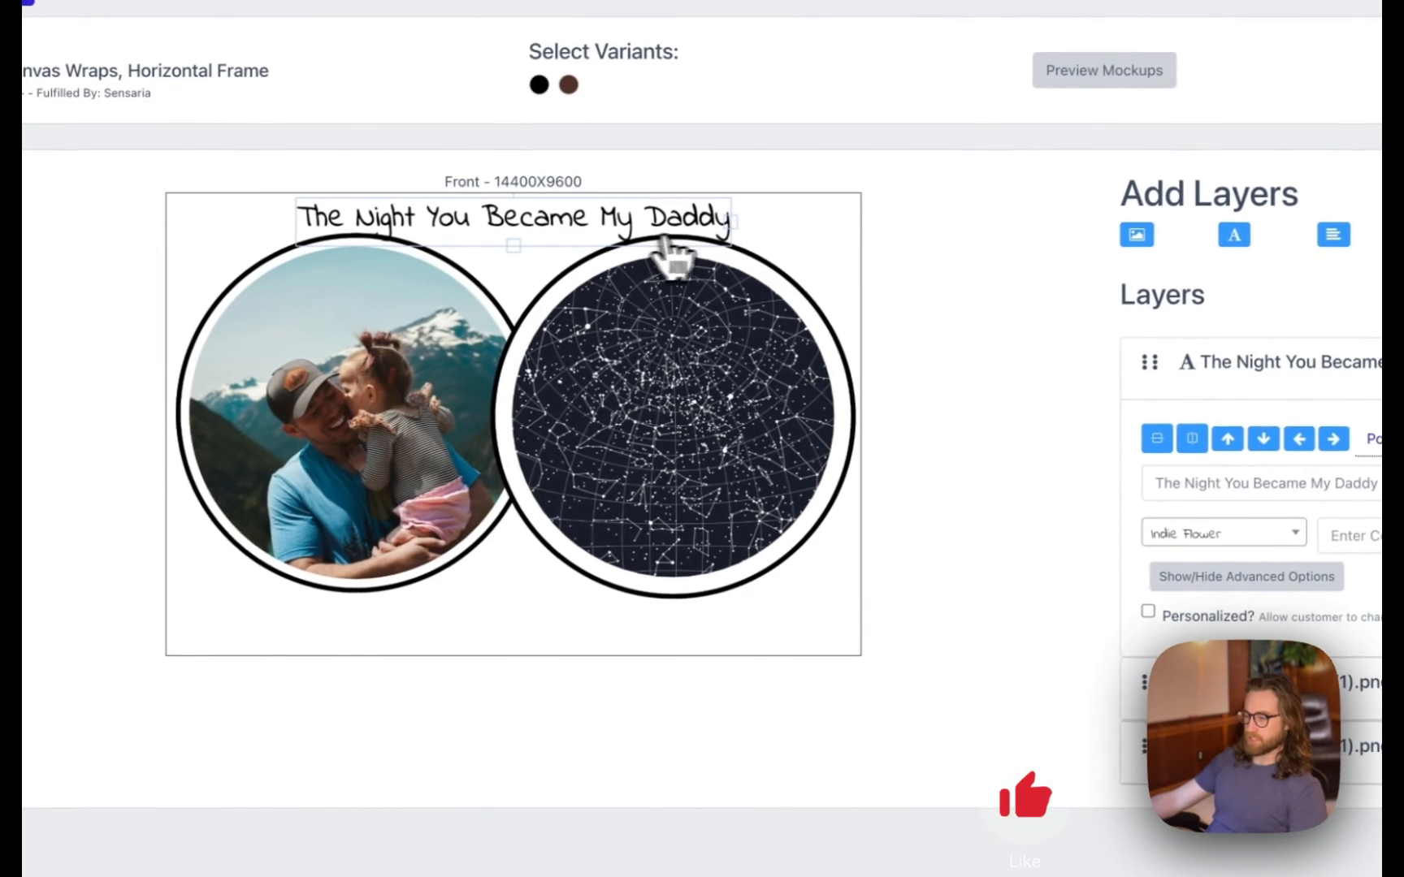
pyautogui.moveTo(731, 230); pyautogui.dragTo(653, 226)
pyautogui.moveTo(478, 225); pyautogui.dragTo(522, 226)
pyautogui.click(786, 651)
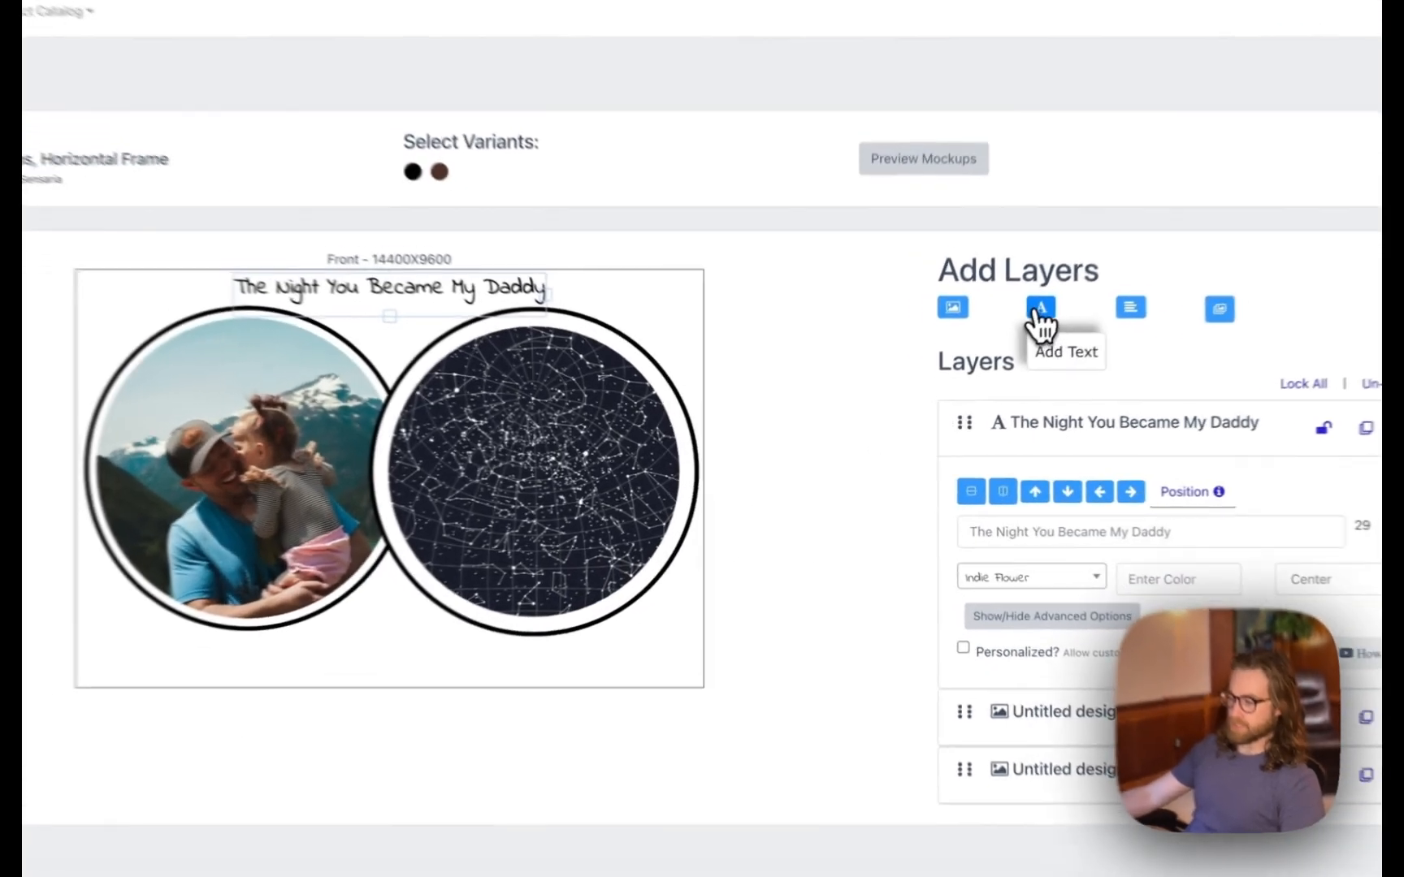
# - Add a new text layer with the child's full name, centred beneath the photo circle
pyautogui.click(1000, 347)
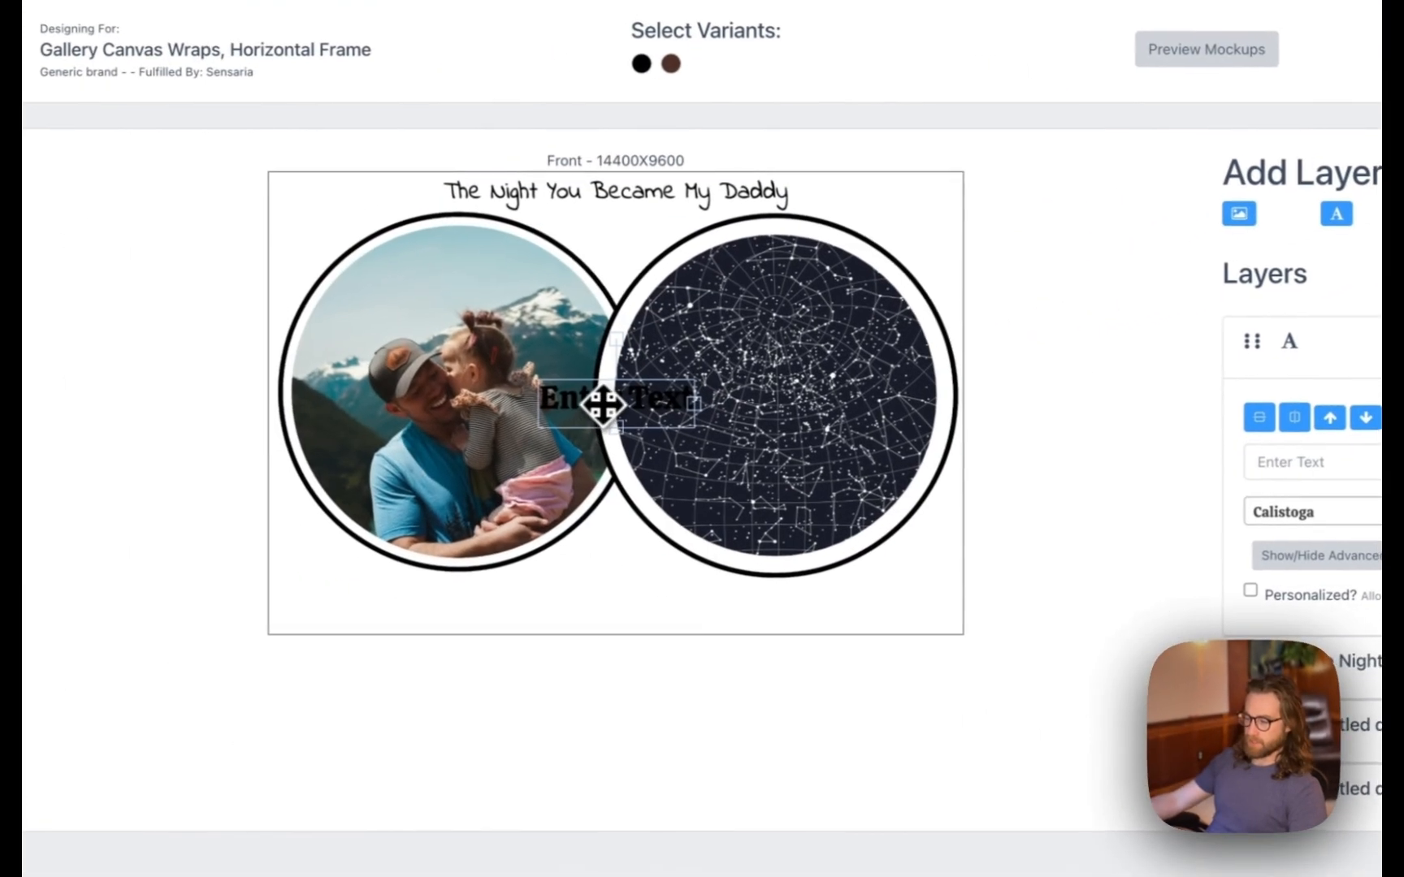
pyautogui.moveTo(602, 403); pyautogui.dragTo(417, 613)
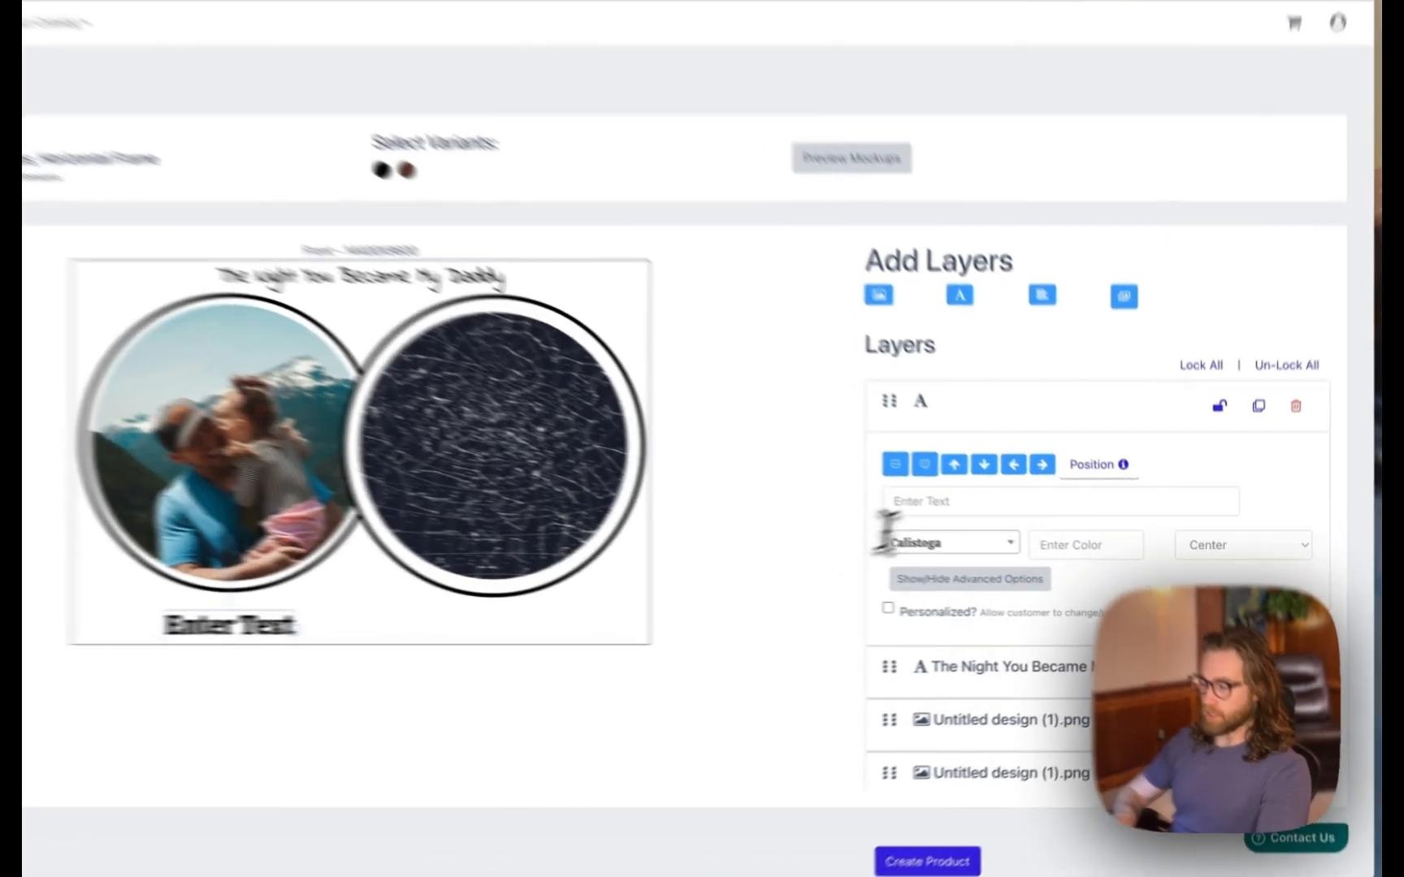
pyautogui.click(995, 523)
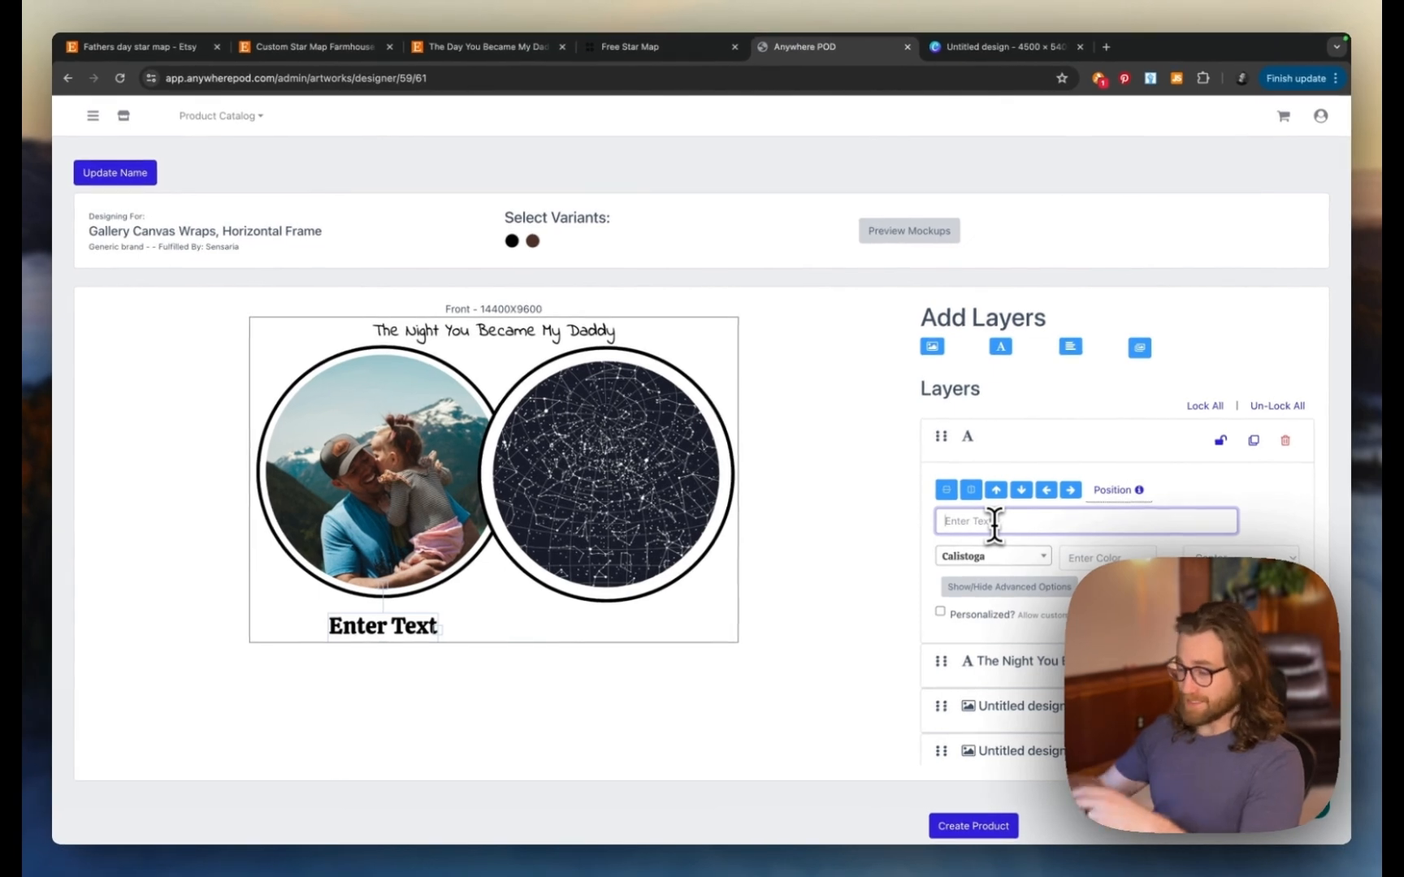
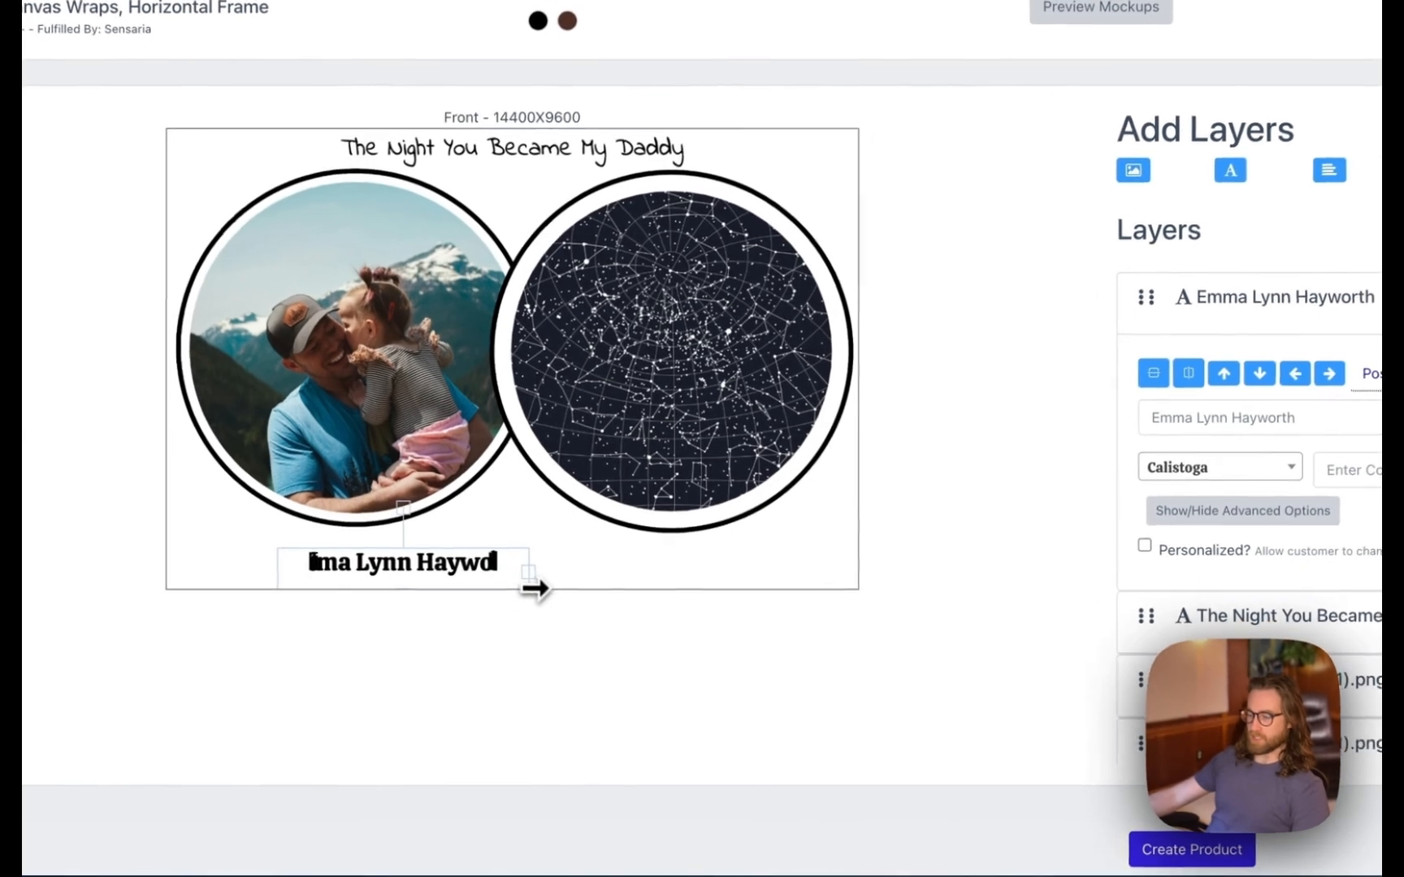
pyautogui.moveTo(364, 562)
pyautogui.mouseDown()
pyautogui.moveTo(311, 567)
pyautogui.moveTo(344, 572)
pyautogui.mouseUp()
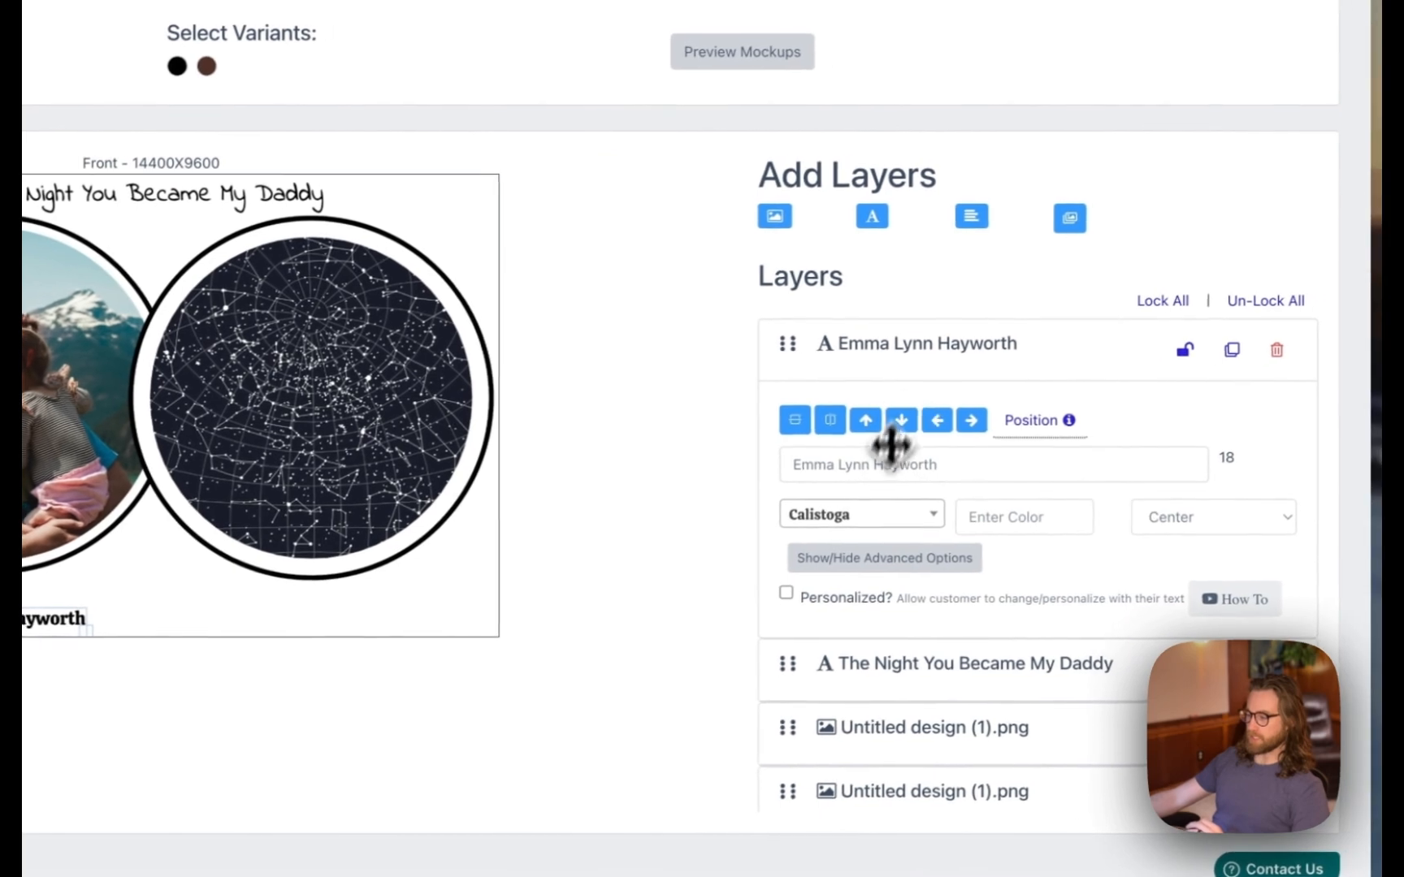
# - Make the name layer personalizable and uppercase, and set its font to Indie Flower regular
pyautogui.click(803, 591)
pyautogui.scroll(-2, 909, 627)
pyautogui.scroll(-2, 883, 614)
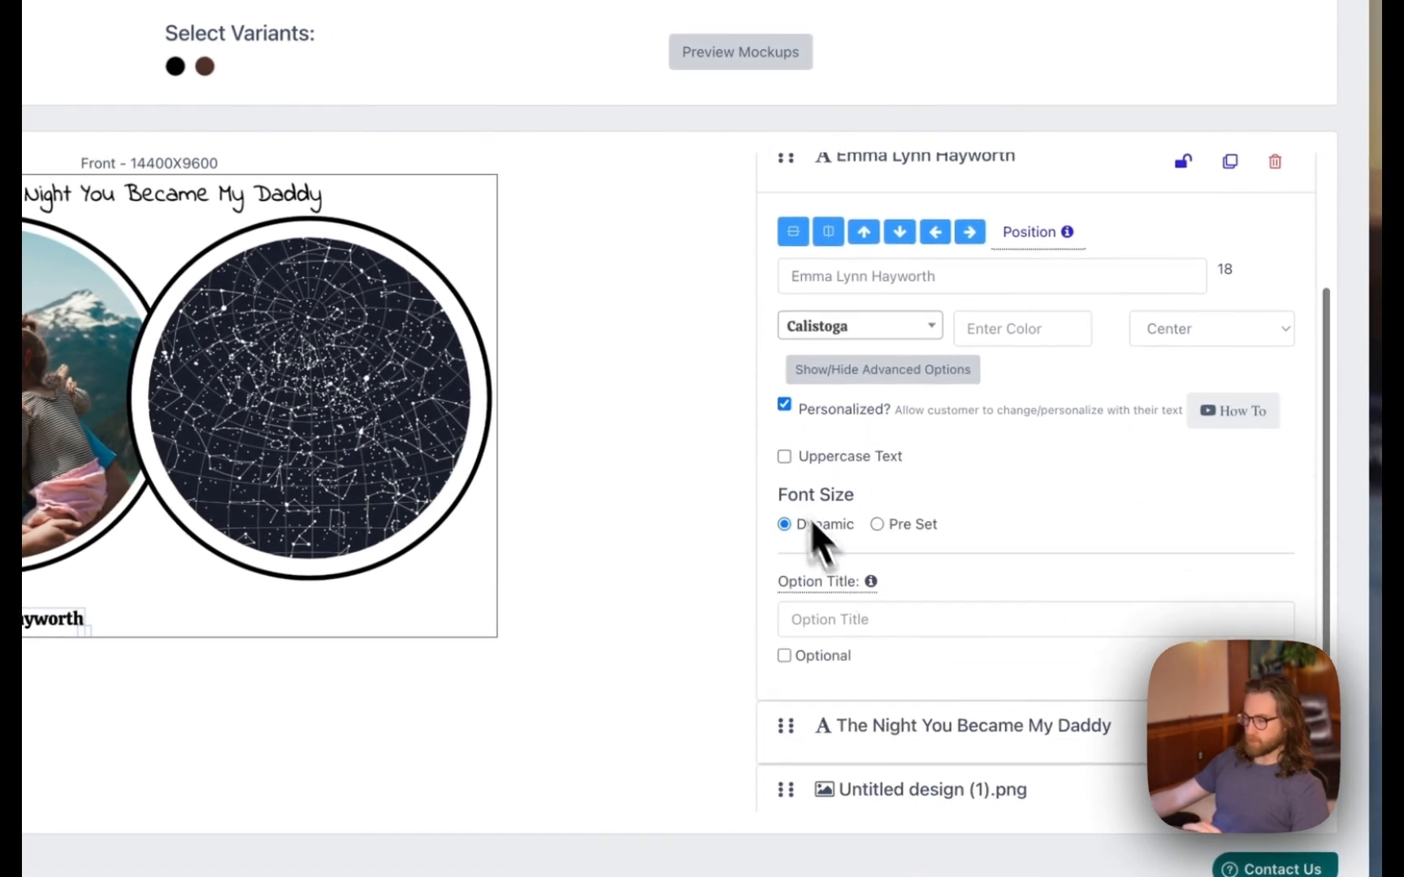
pyautogui.click(785, 456)
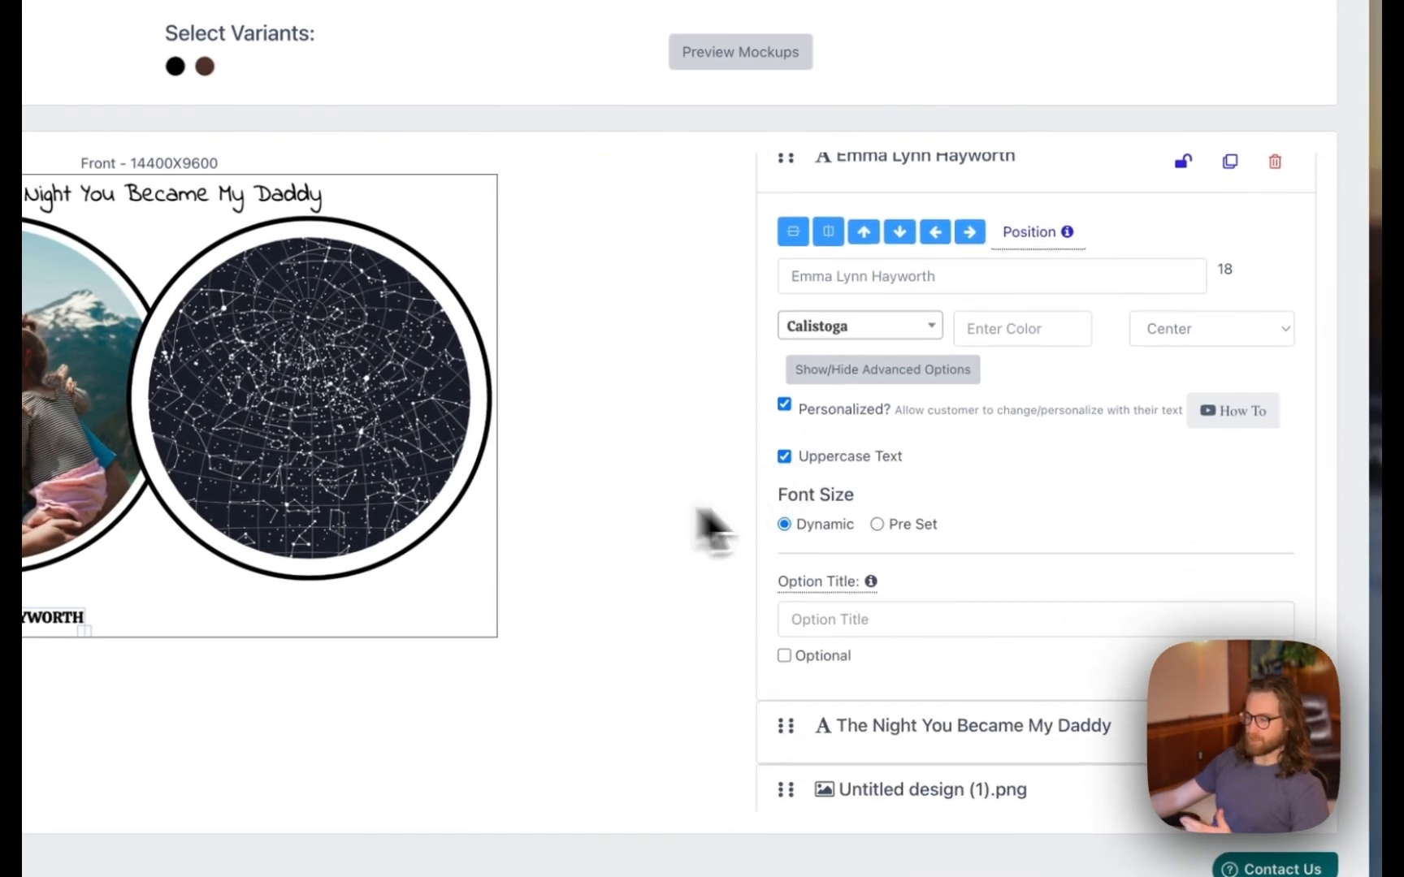
pyautogui.scroll(-2, 1120, 546)
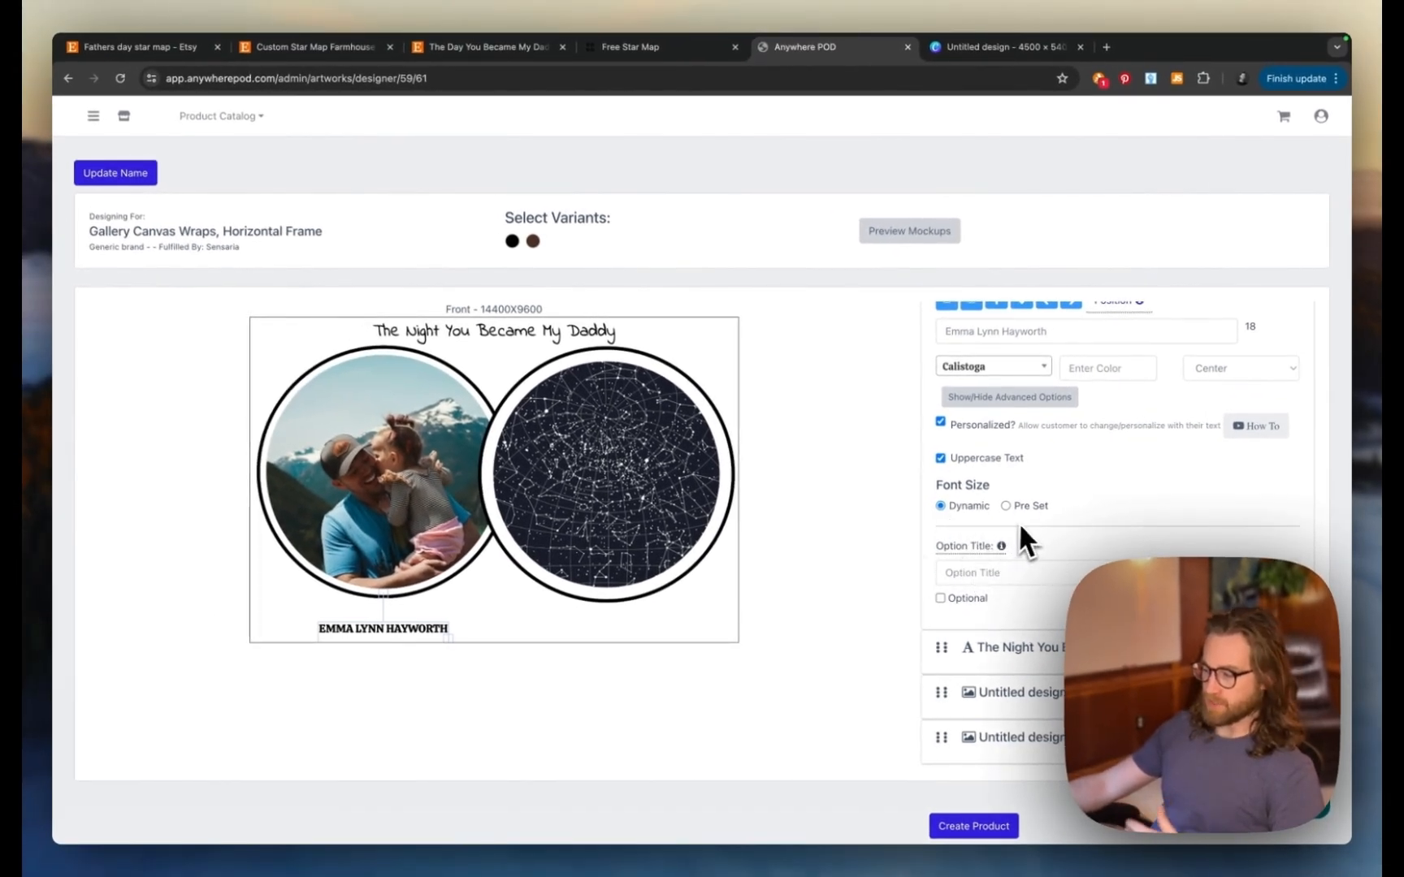
pyautogui.scroll(2, 1032, 517)
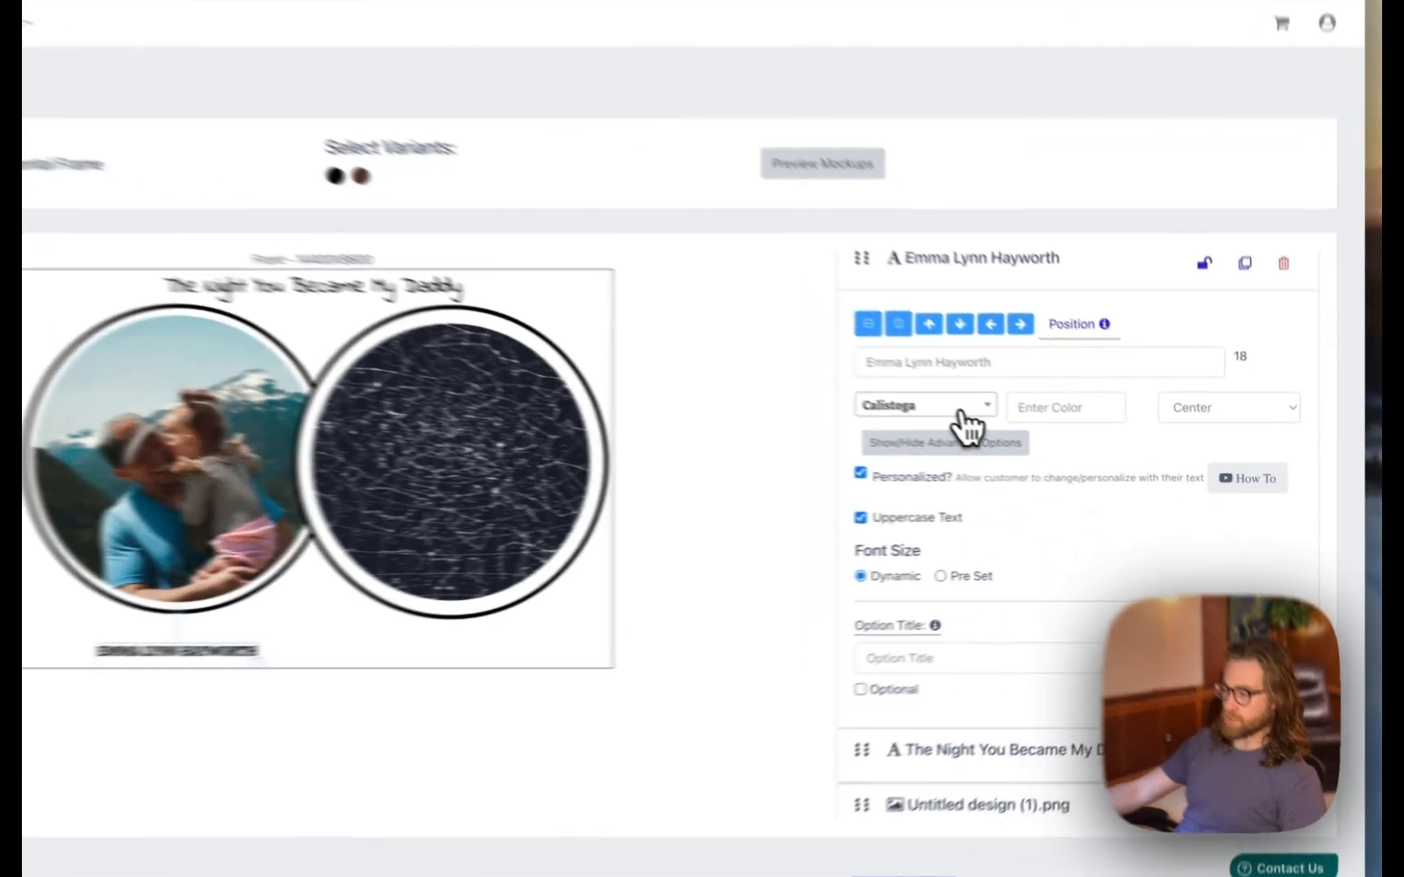
pyautogui.click(961, 412)
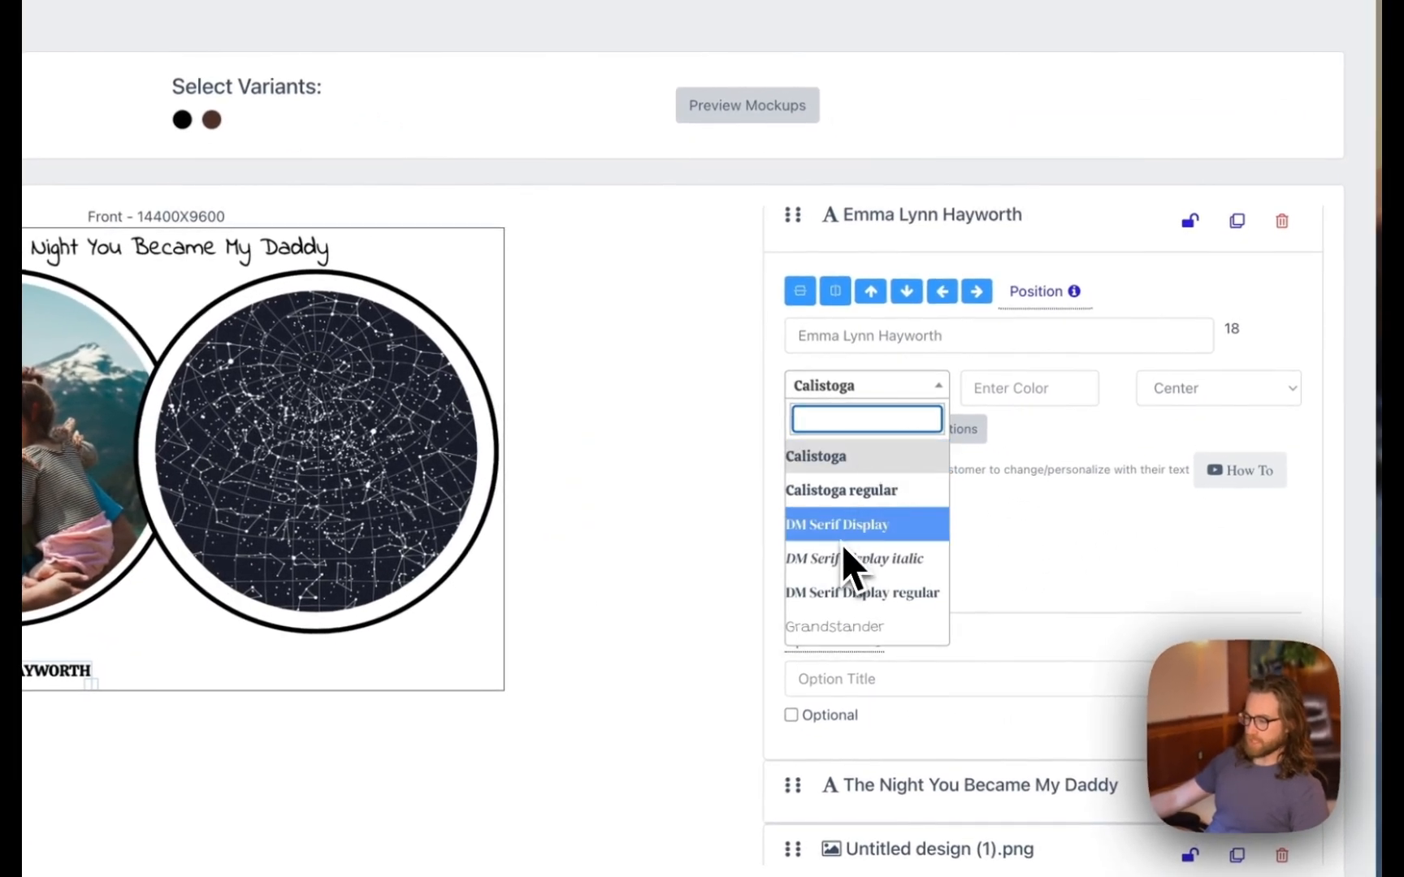
pyautogui.scroll(-20, 841, 546)
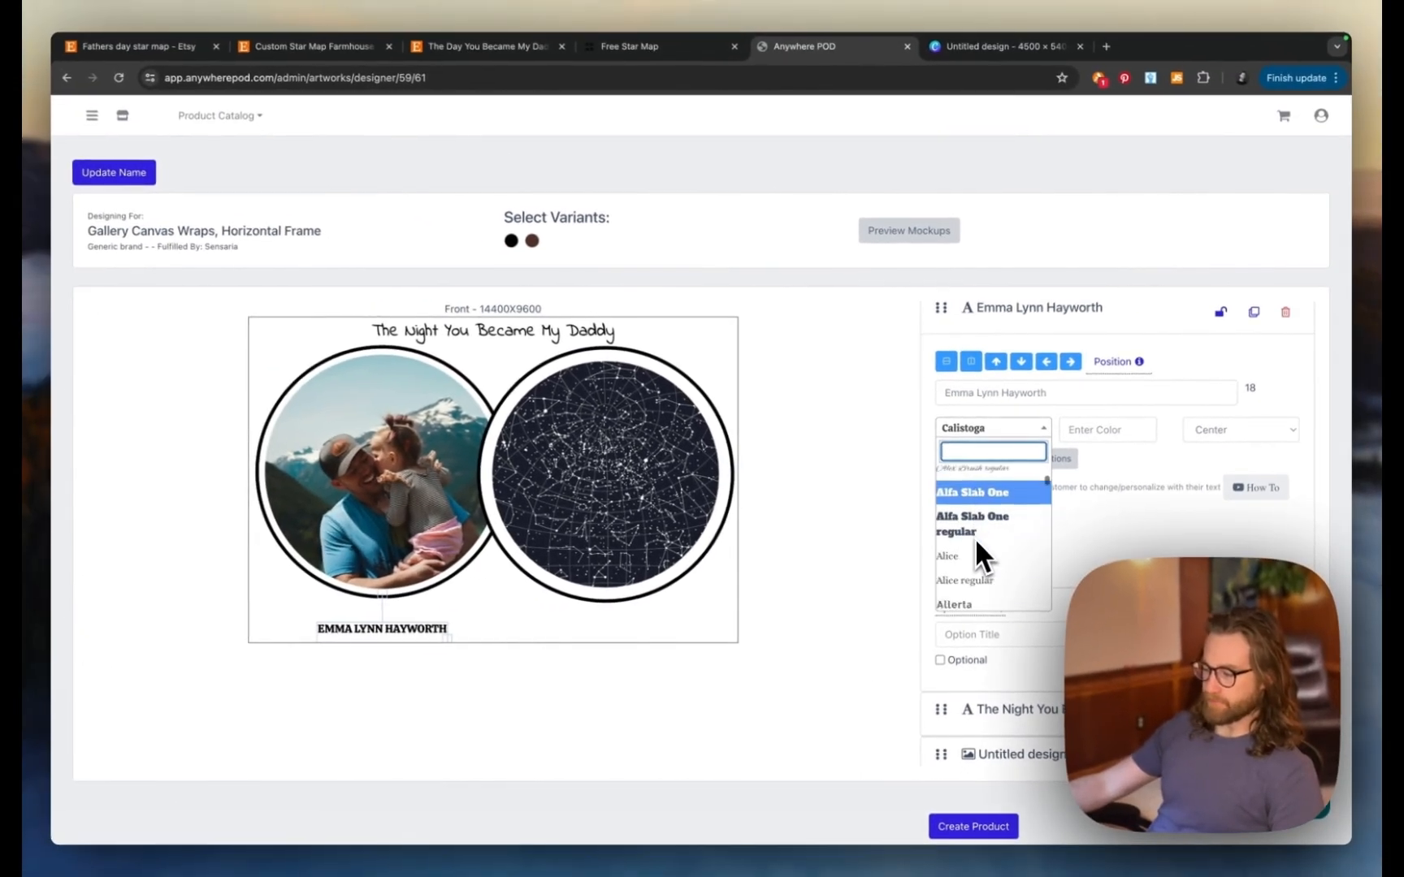
pyautogui.scroll(-15, 975, 538)
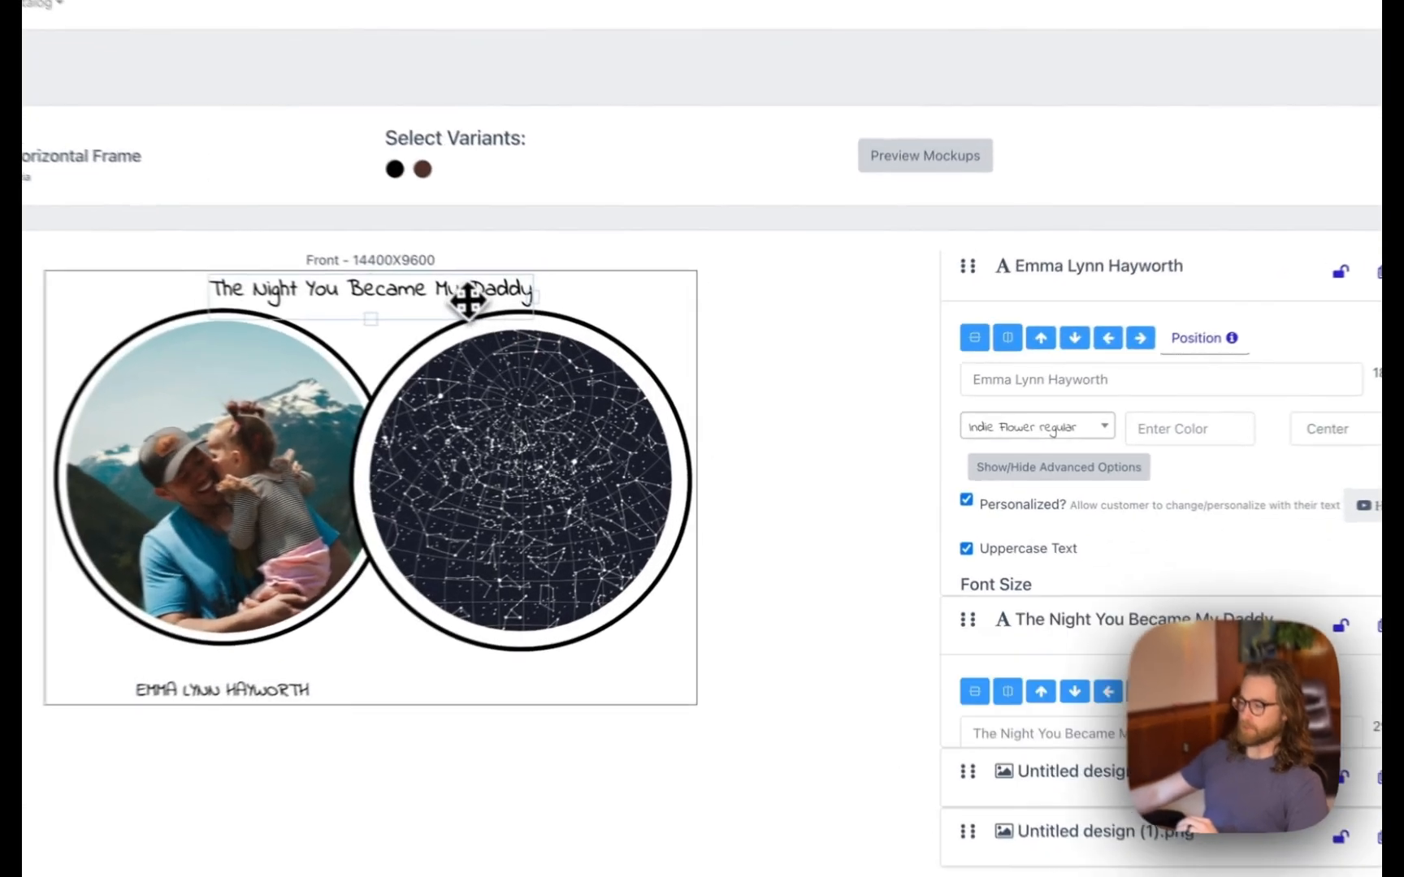
# - Add 'January 29th, 2023' under the star map in personalizable uppercase Indie Flower regular
pyautogui.click(562, 335)
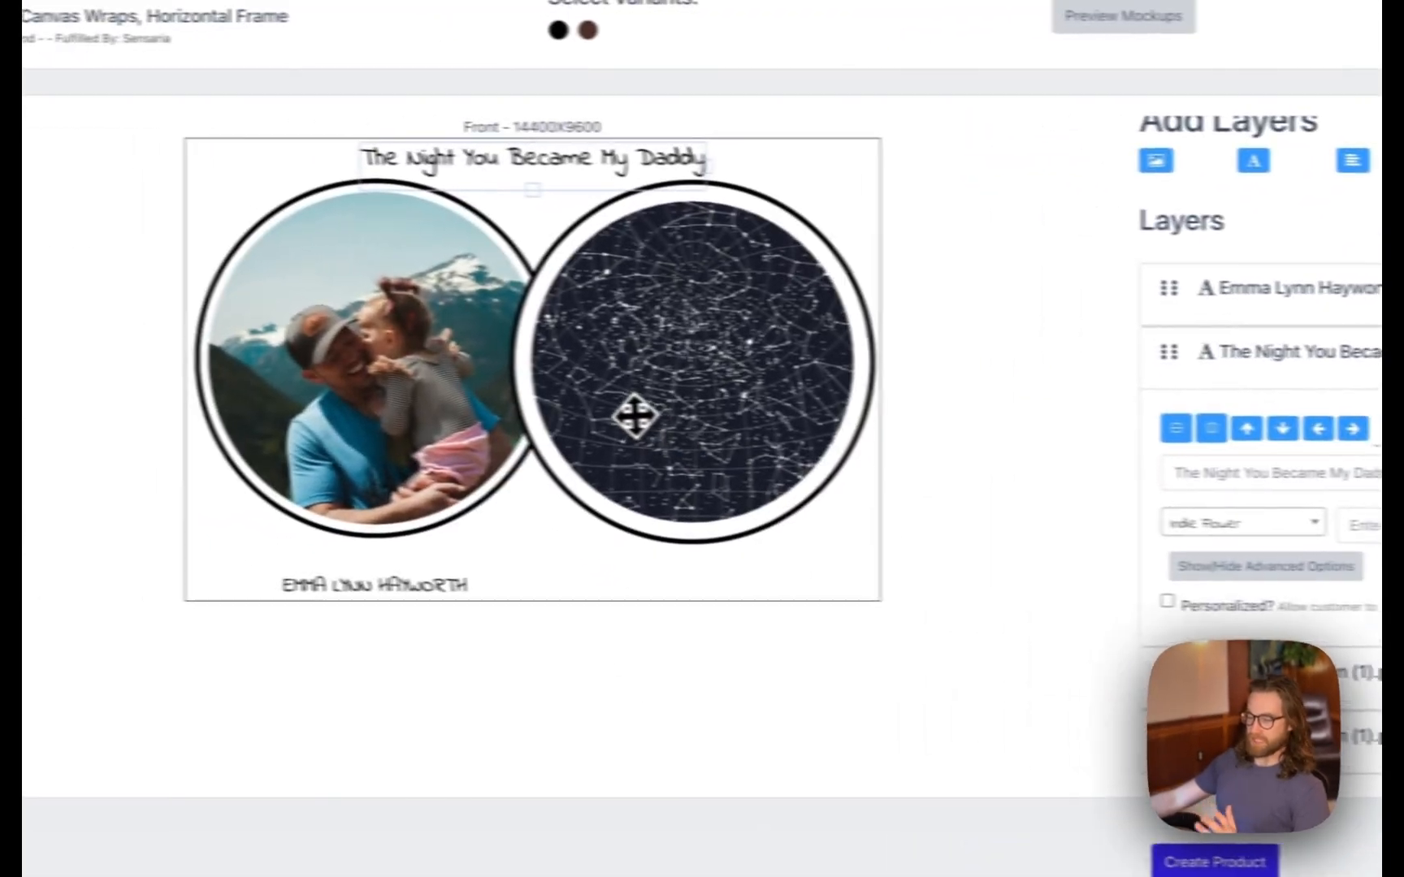
pyautogui.click(431, 591)
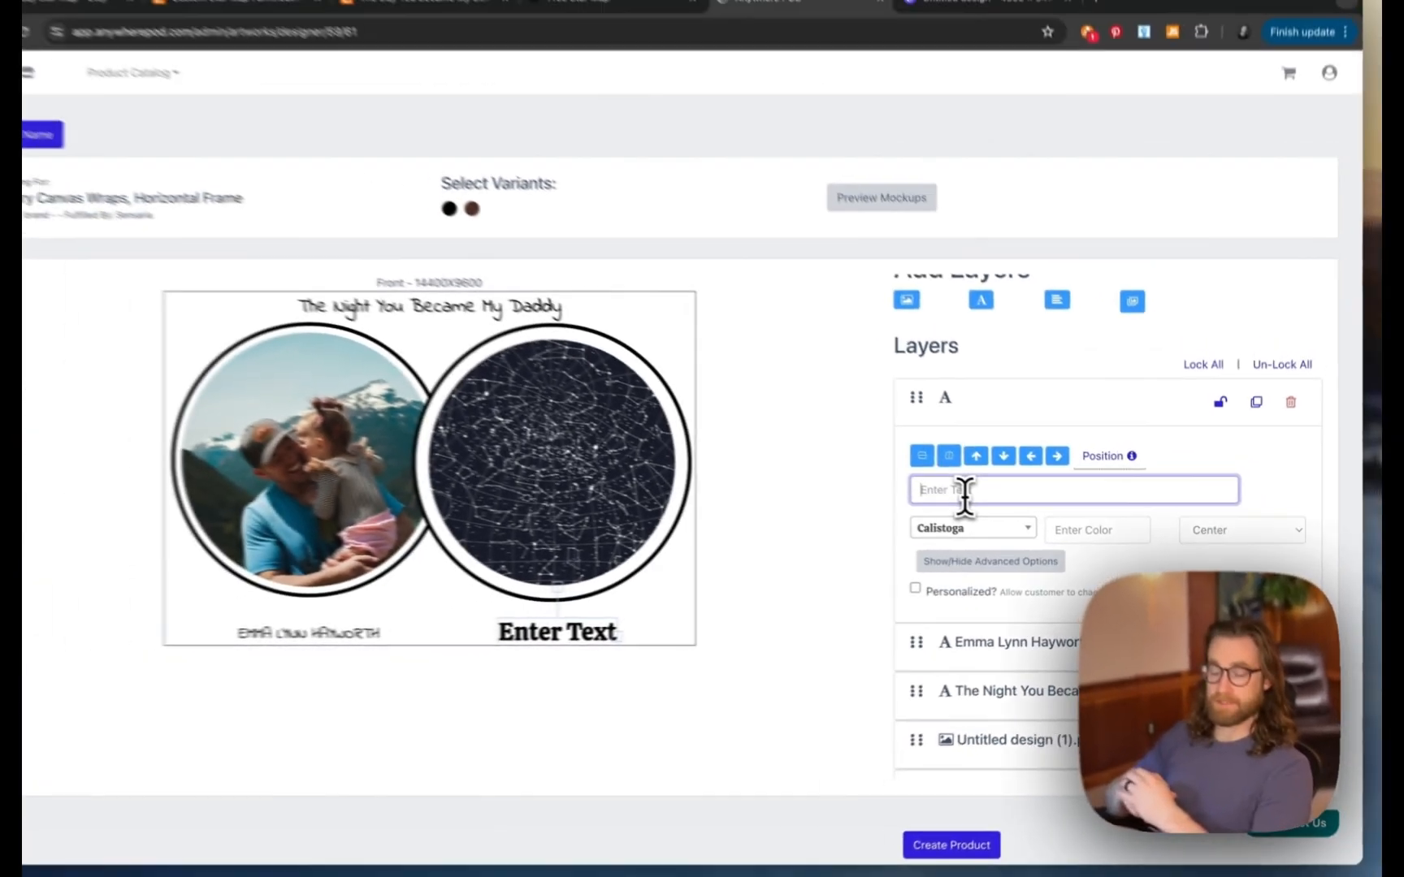
pyautogui.write('January 29')
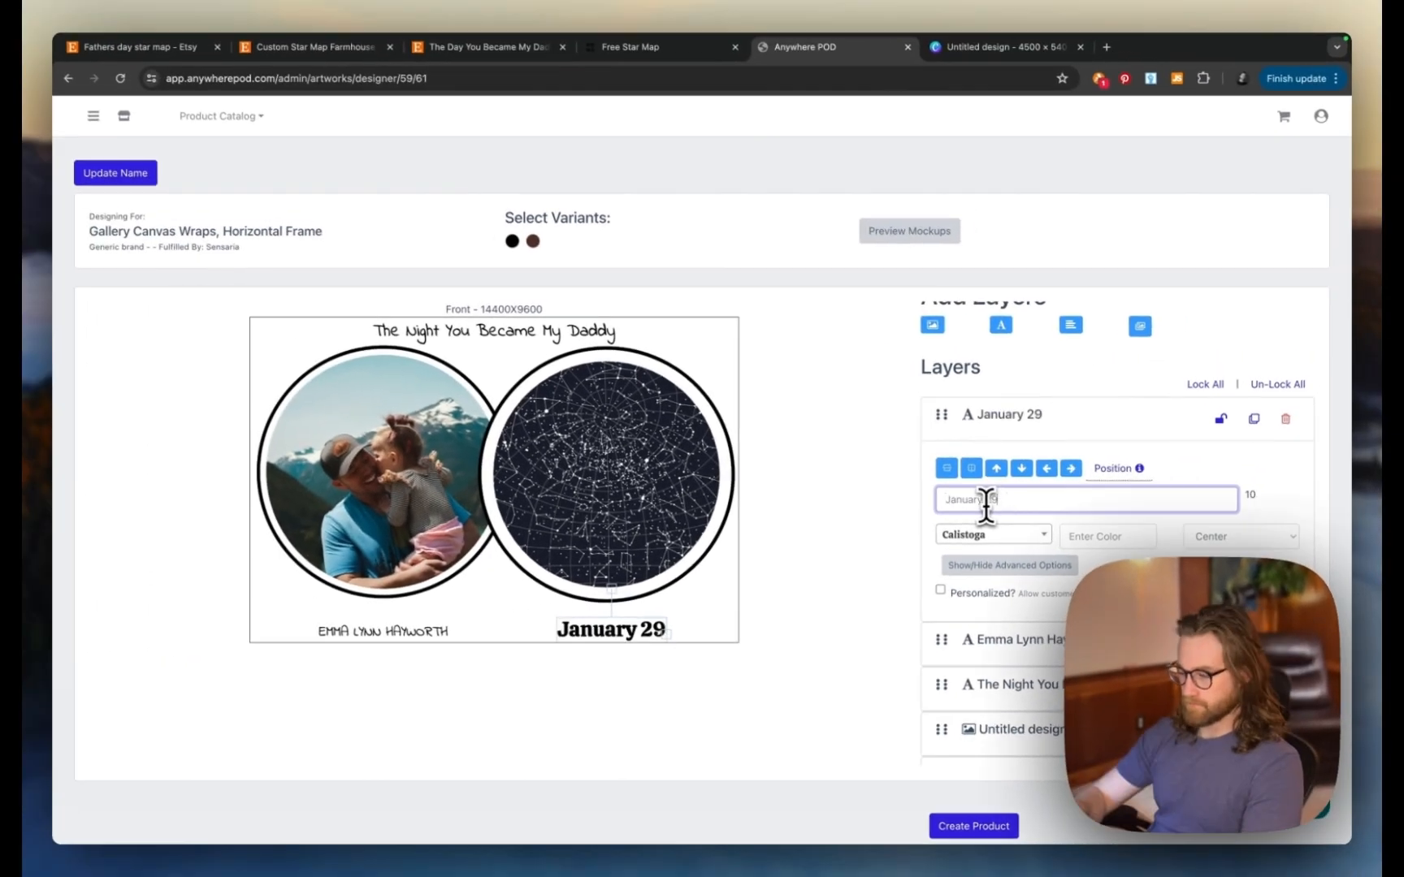
pyautogui.write('th, 2023')
pyautogui.click(993, 535)
pyautogui.scroll(-3, 999, 570)
pyautogui.click(984, 630)
pyautogui.click(940, 589)
pyautogui.click(940, 626)
pyautogui.moveTo(629, 627); pyautogui.dragTo(634, 631)
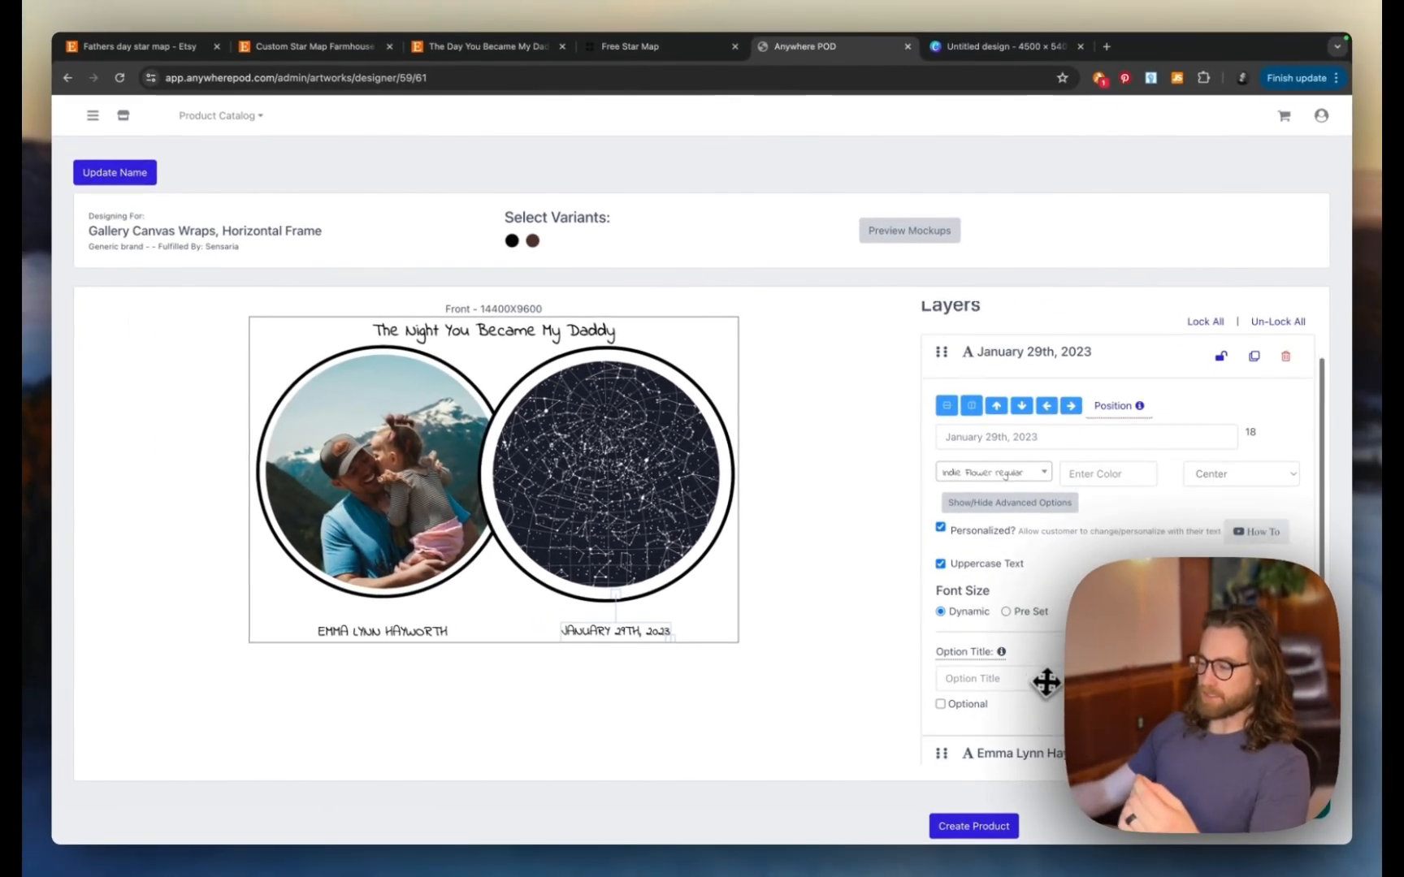
pyautogui.scroll(-3, 1101, 646)
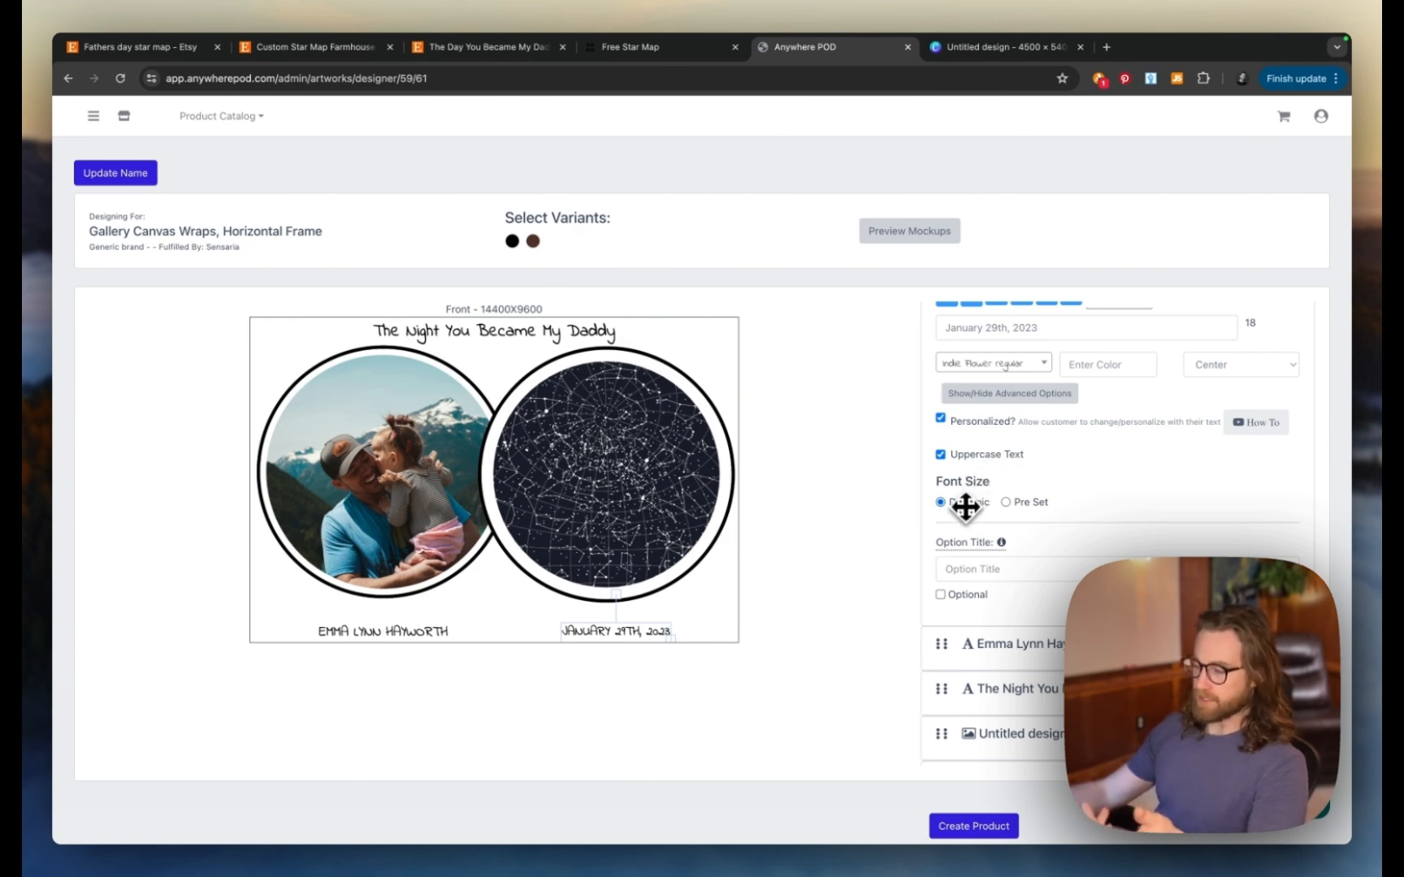
pyautogui.scroll(5, 970, 515)
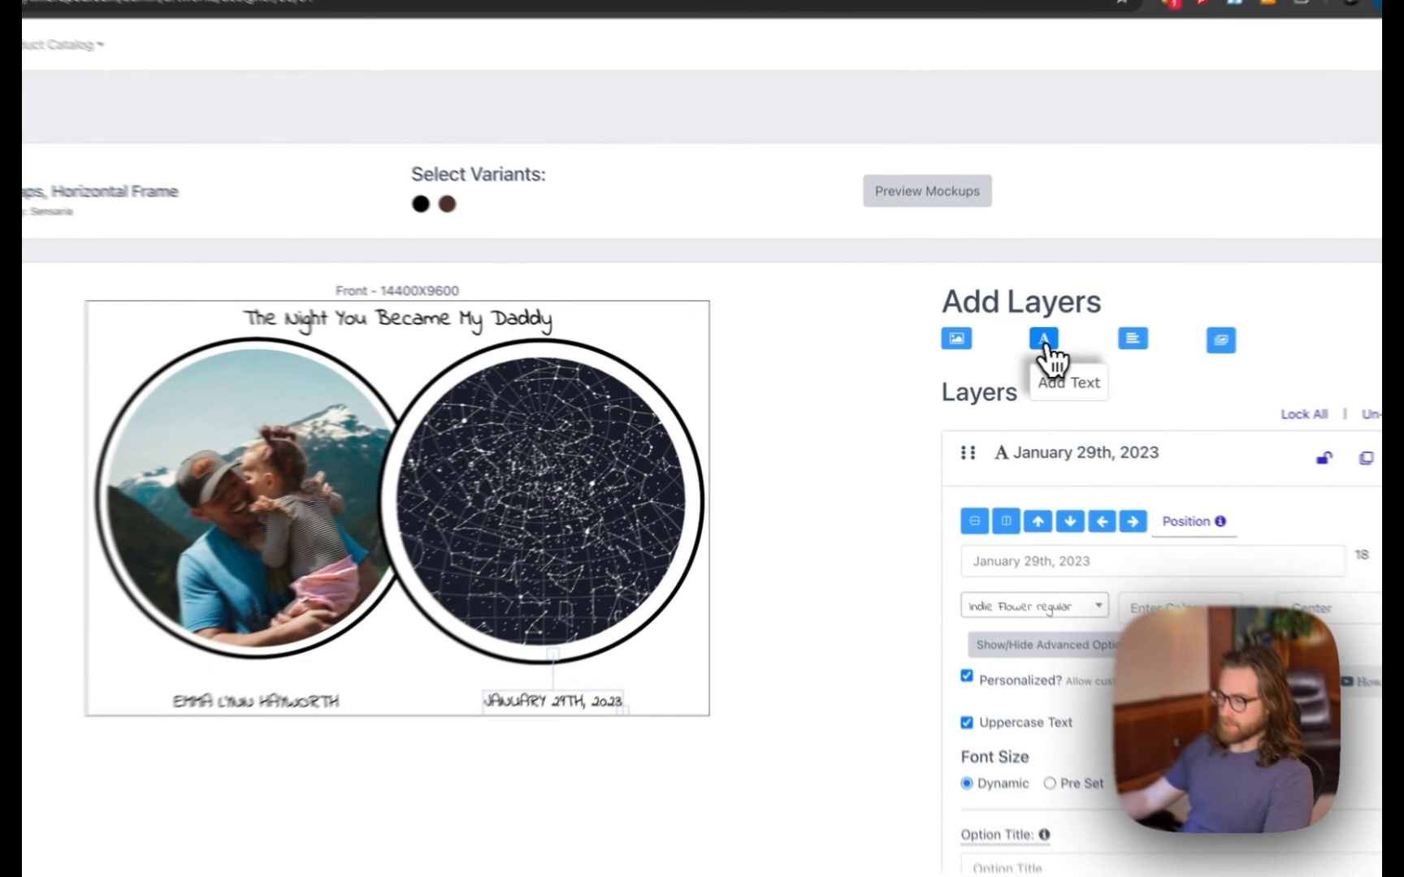
# - Add a new text layer below the circles, set to the Indie Flower font
pyautogui.click(1001, 347)
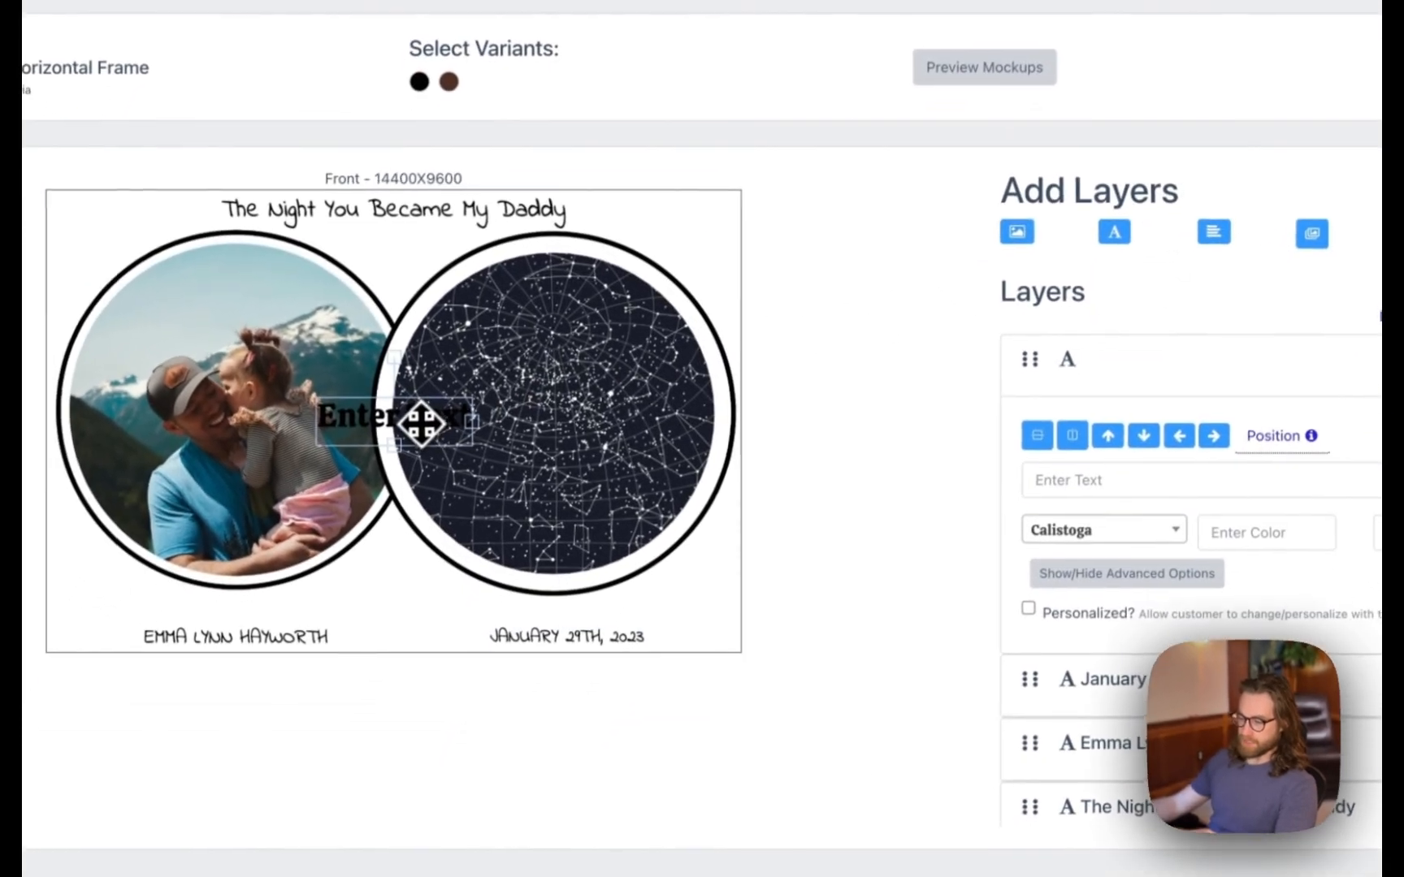
pyautogui.moveTo(421, 421); pyautogui.dragTo(385, 602)
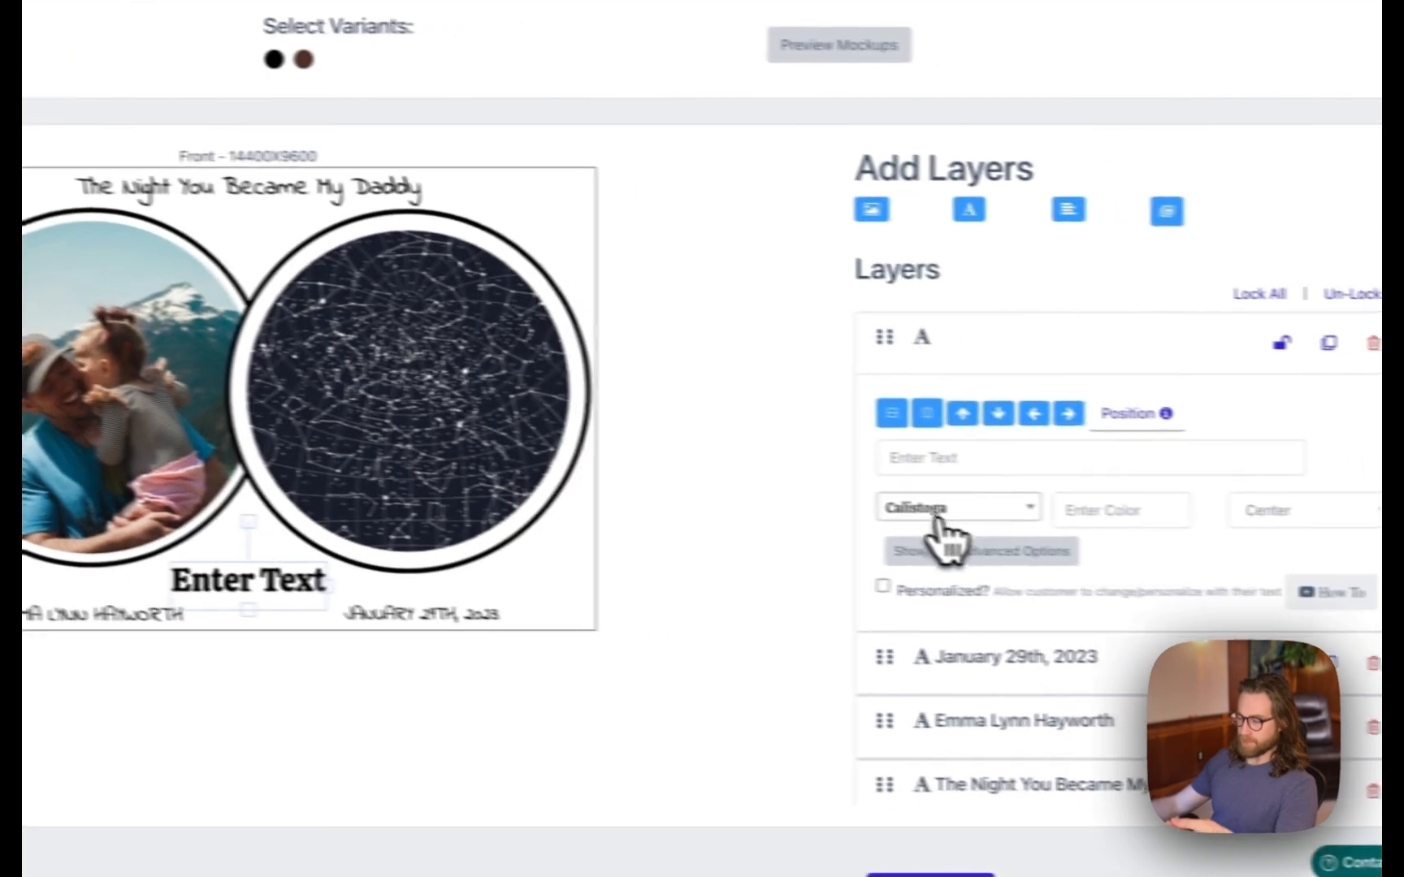
pyautogui.click(950, 514)
pyautogui.write('ind')
pyautogui.click(977, 580)
# - Set the location text to 'Boulder, Colorado', correcting the mistyped wording
pyautogui.click(949, 457)
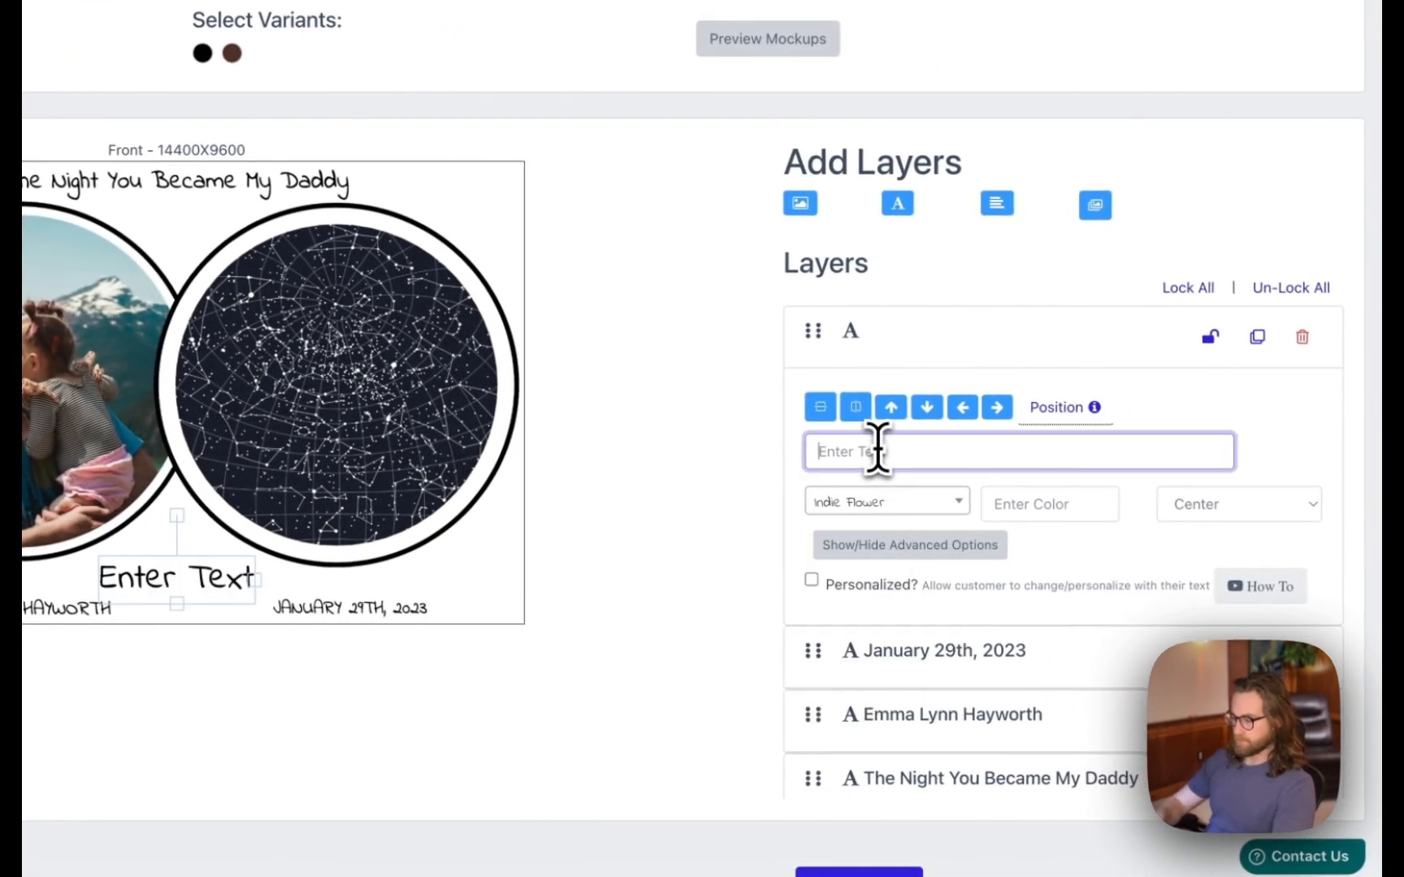
pyautogui.write('St. Louis')
pyautogui.press('BackSpace')
pyautogui.press('BackSpace')
pyautogui.press('BackSpace')
pyautogui.press('BackSpace')
pyautogui.press('BackSpace')
pyautogui.press('BackSpace')
pyautogui.press('BackSpace')
pyautogui.press('BackSpace')
pyautogui.press('BackSpace')
pyautogui.write('Boulder Col')
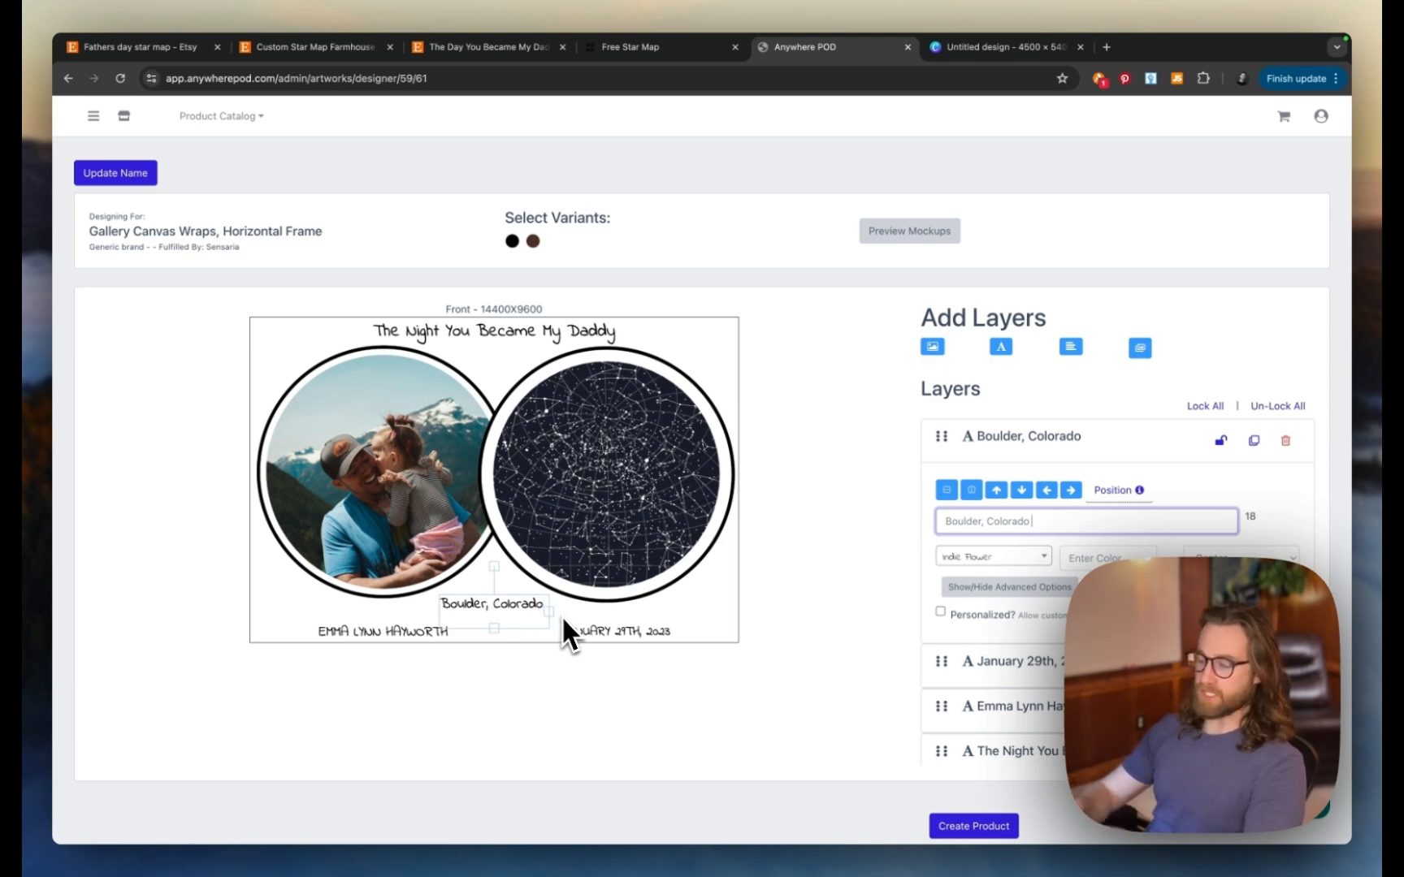
pyautogui.write('orado')
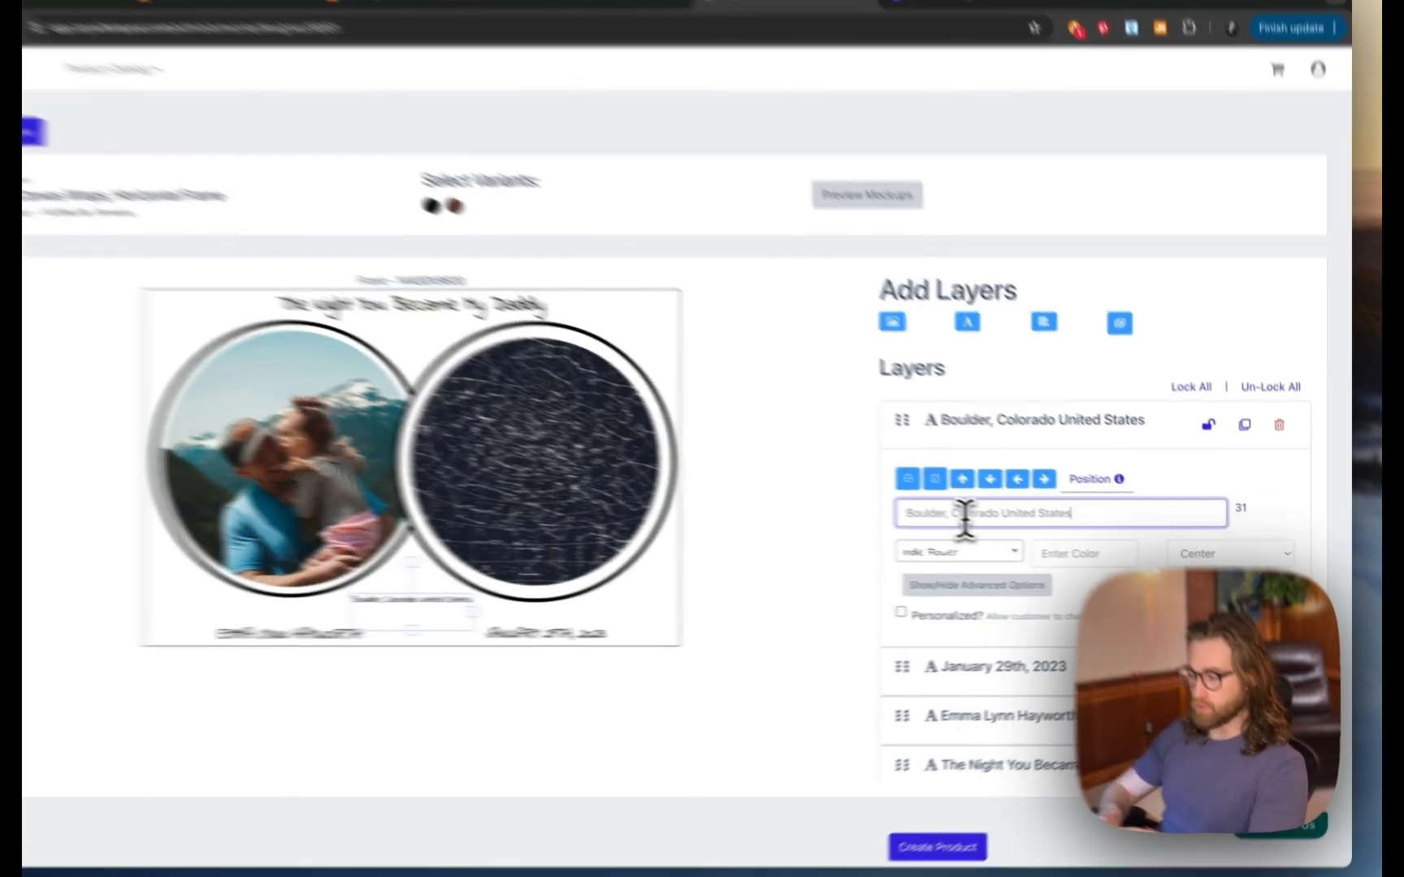
pyautogui.moveTo(982, 521); pyautogui.dragTo(1101, 520)
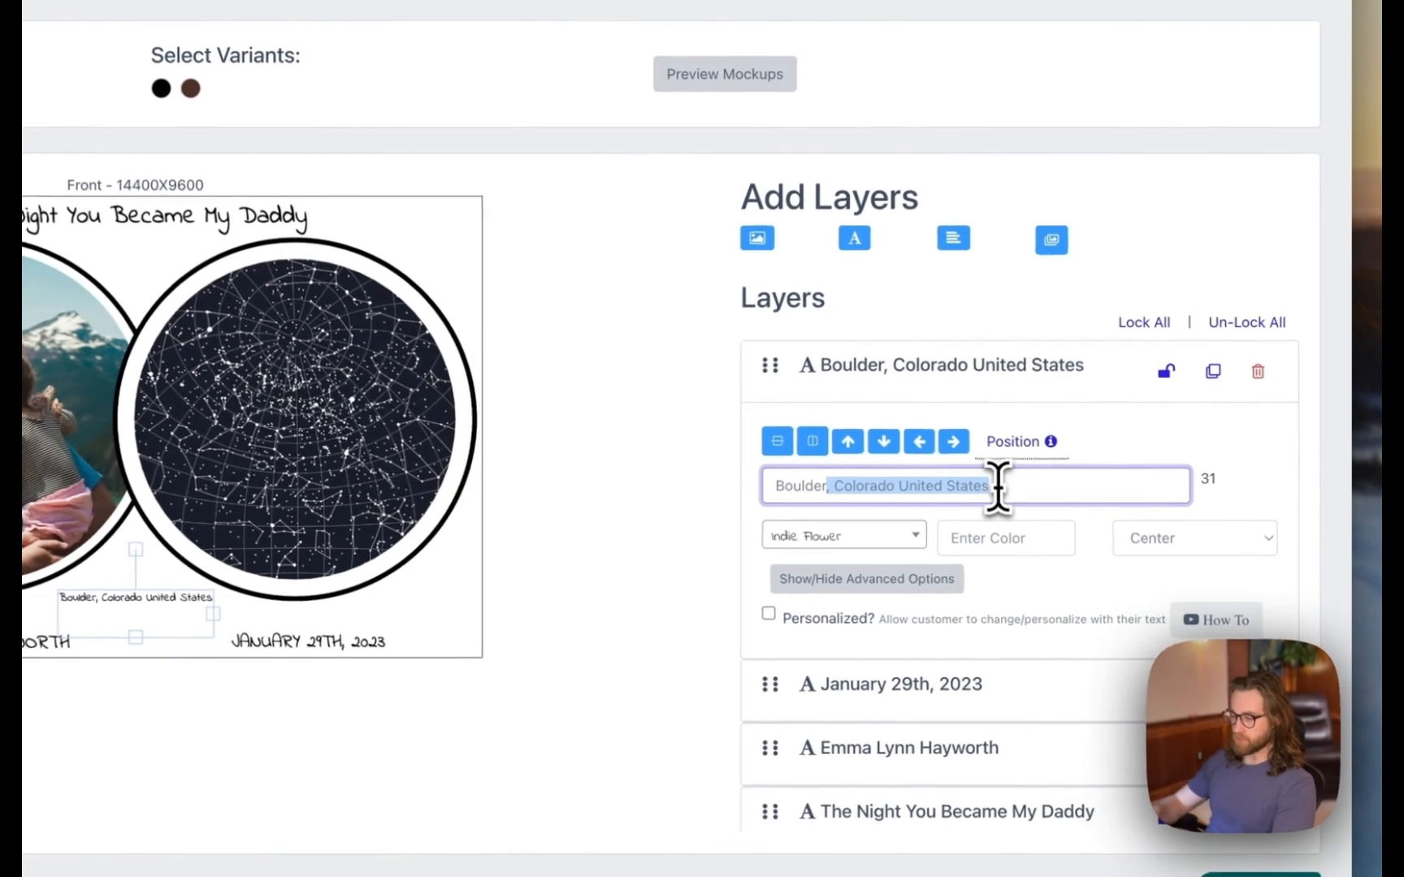
pyautogui.press('BackSpace')
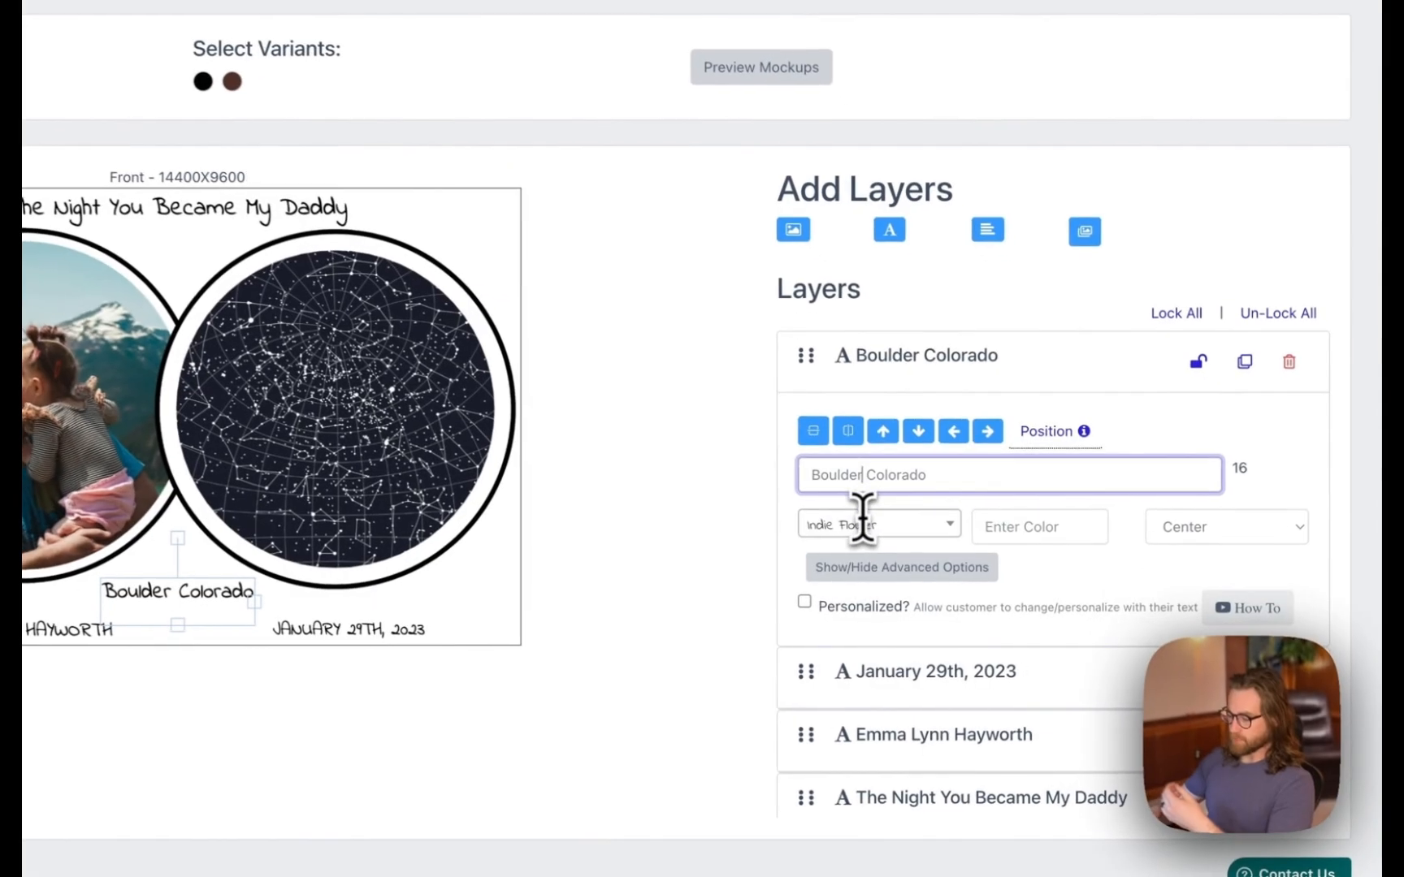
pyautogui.click(982, 522)
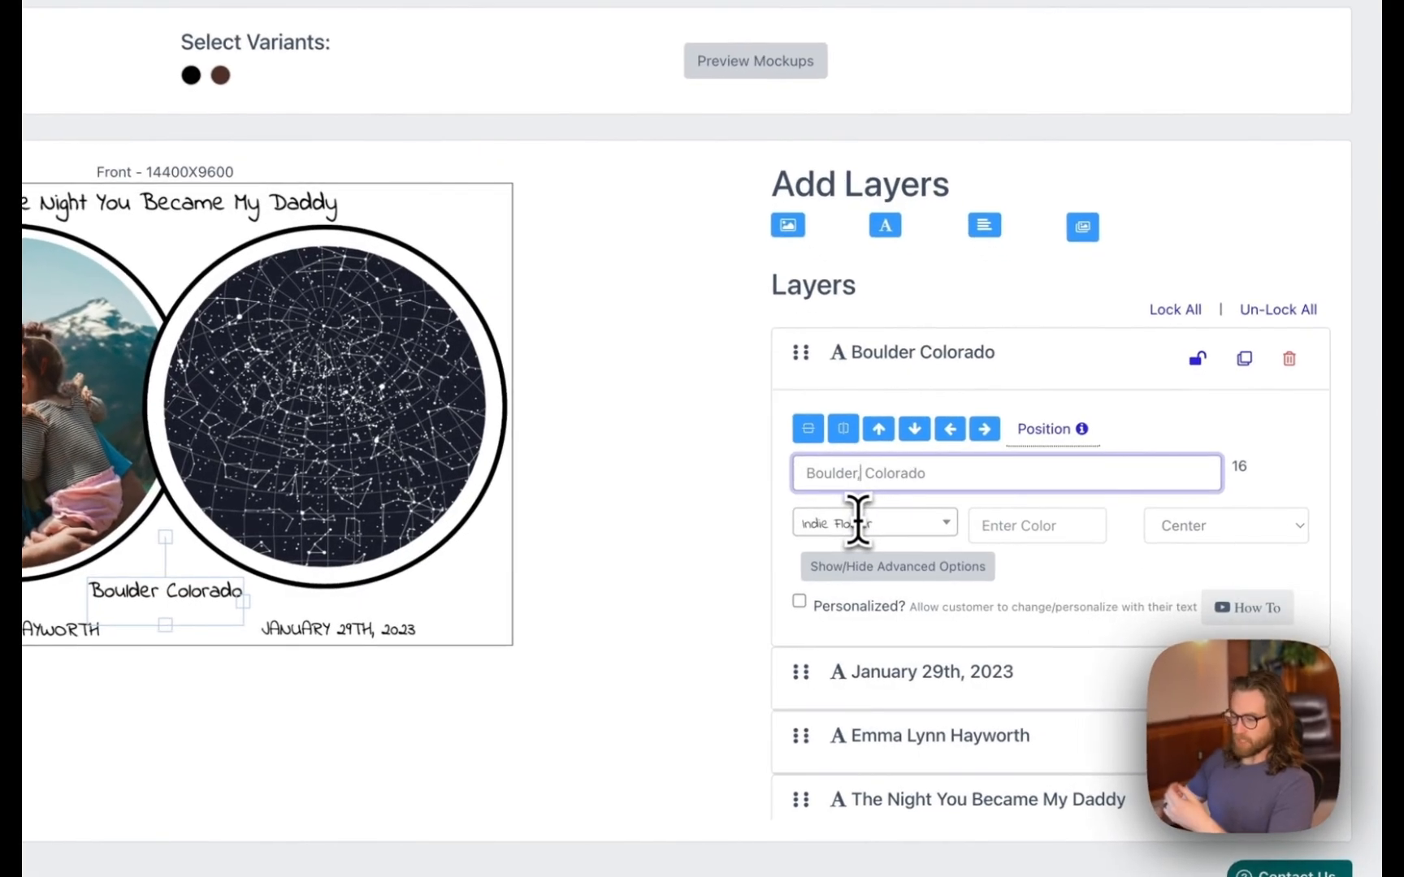
pyautogui.write(',')
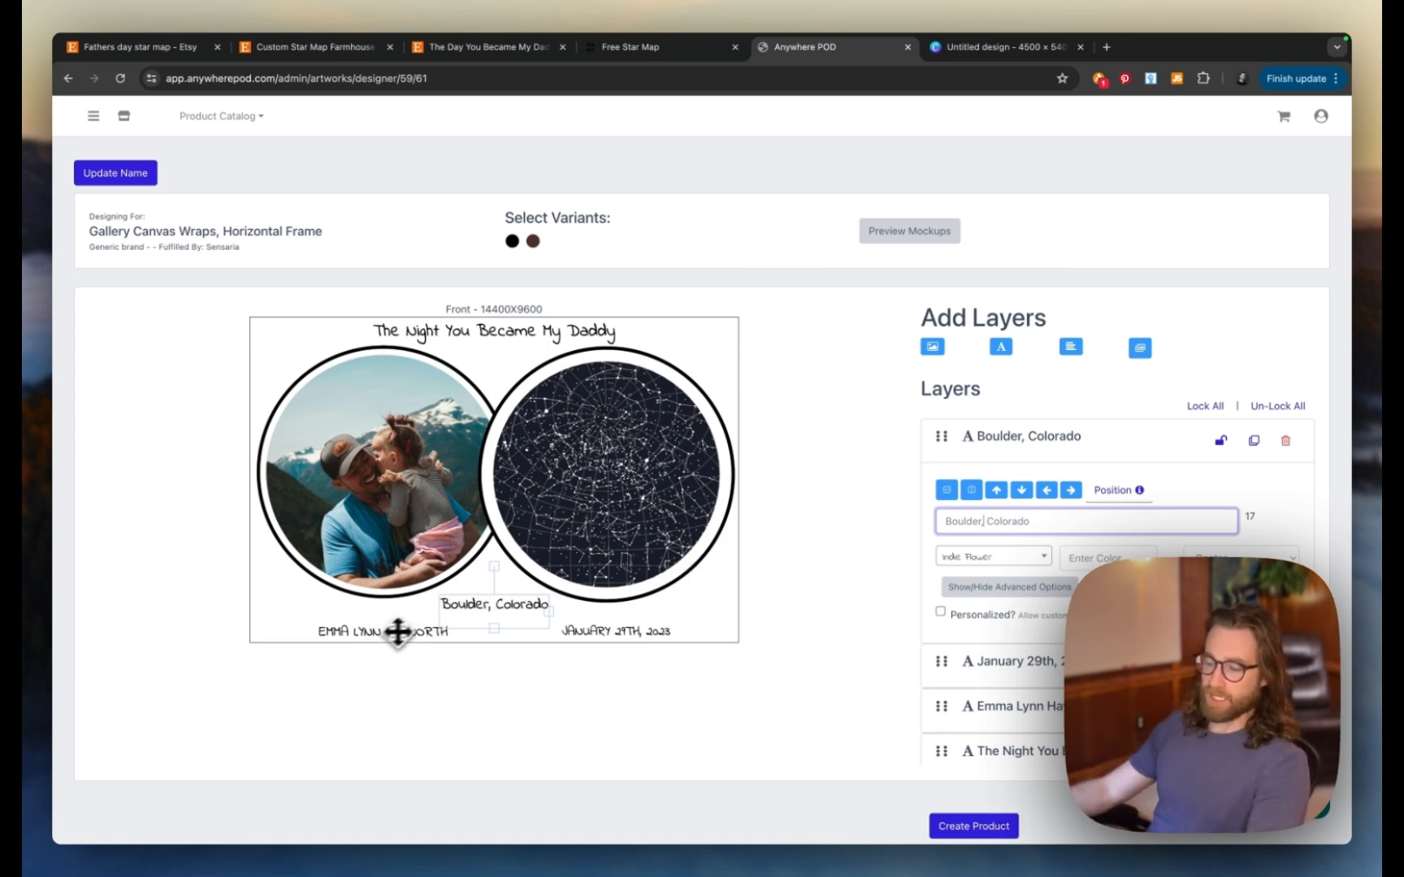
# - Centre the location line at the bottom and move the enlarged name into the bottom-left corner
pyautogui.moveTo(467, 615); pyautogui.dragTo(475, 608)
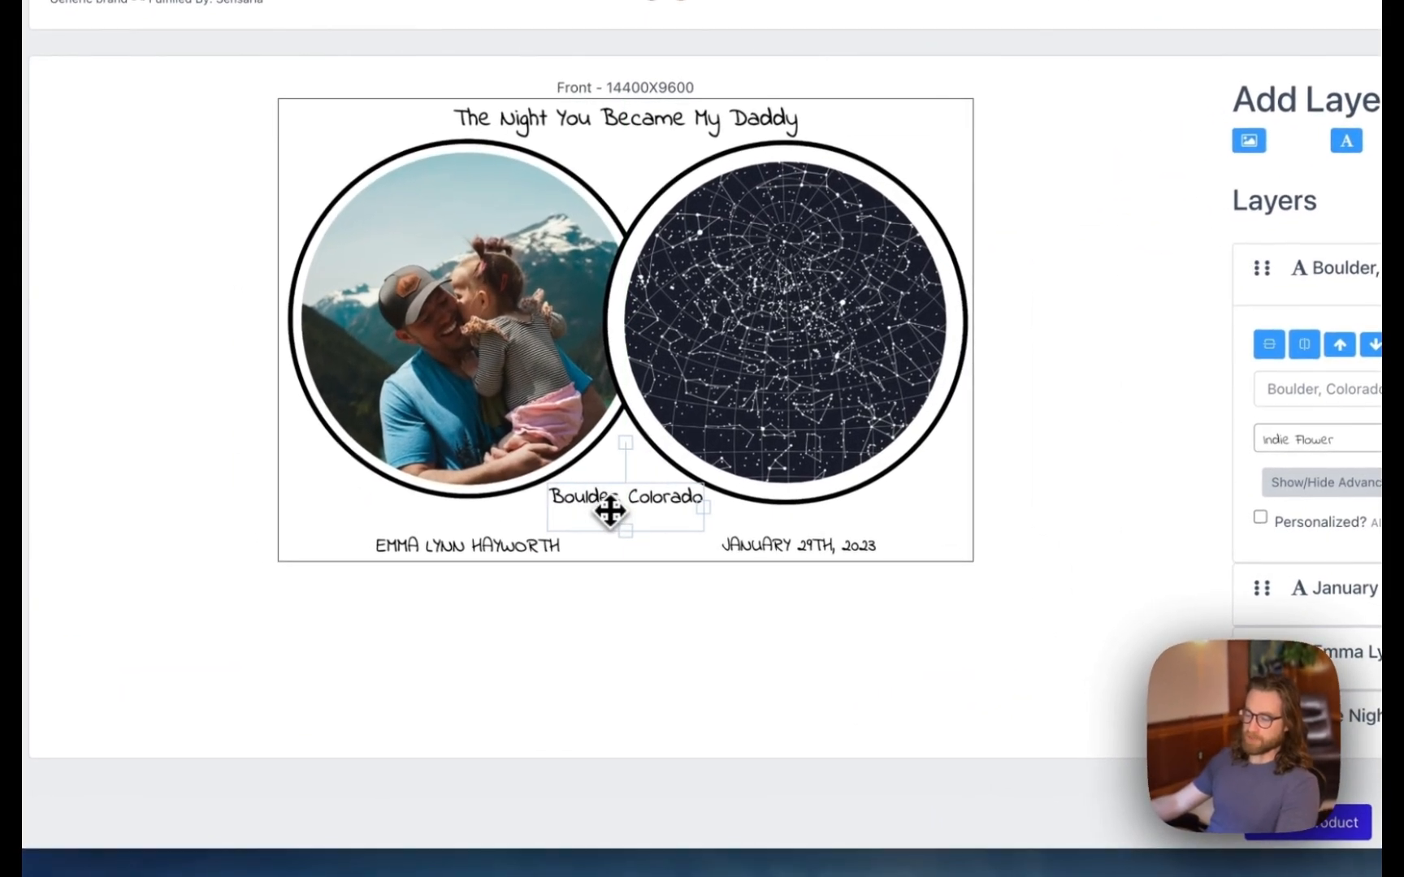
pyautogui.moveTo(609, 511); pyautogui.dragTo(611, 525)
pyautogui.moveTo(705, 524); pyautogui.dragTo(756, 527)
pyautogui.moveTo(706, 524); pyautogui.dragTo(678, 517)
pyautogui.click(482, 549)
pyautogui.moveTo(417, 548); pyautogui.dragTo(345, 542)
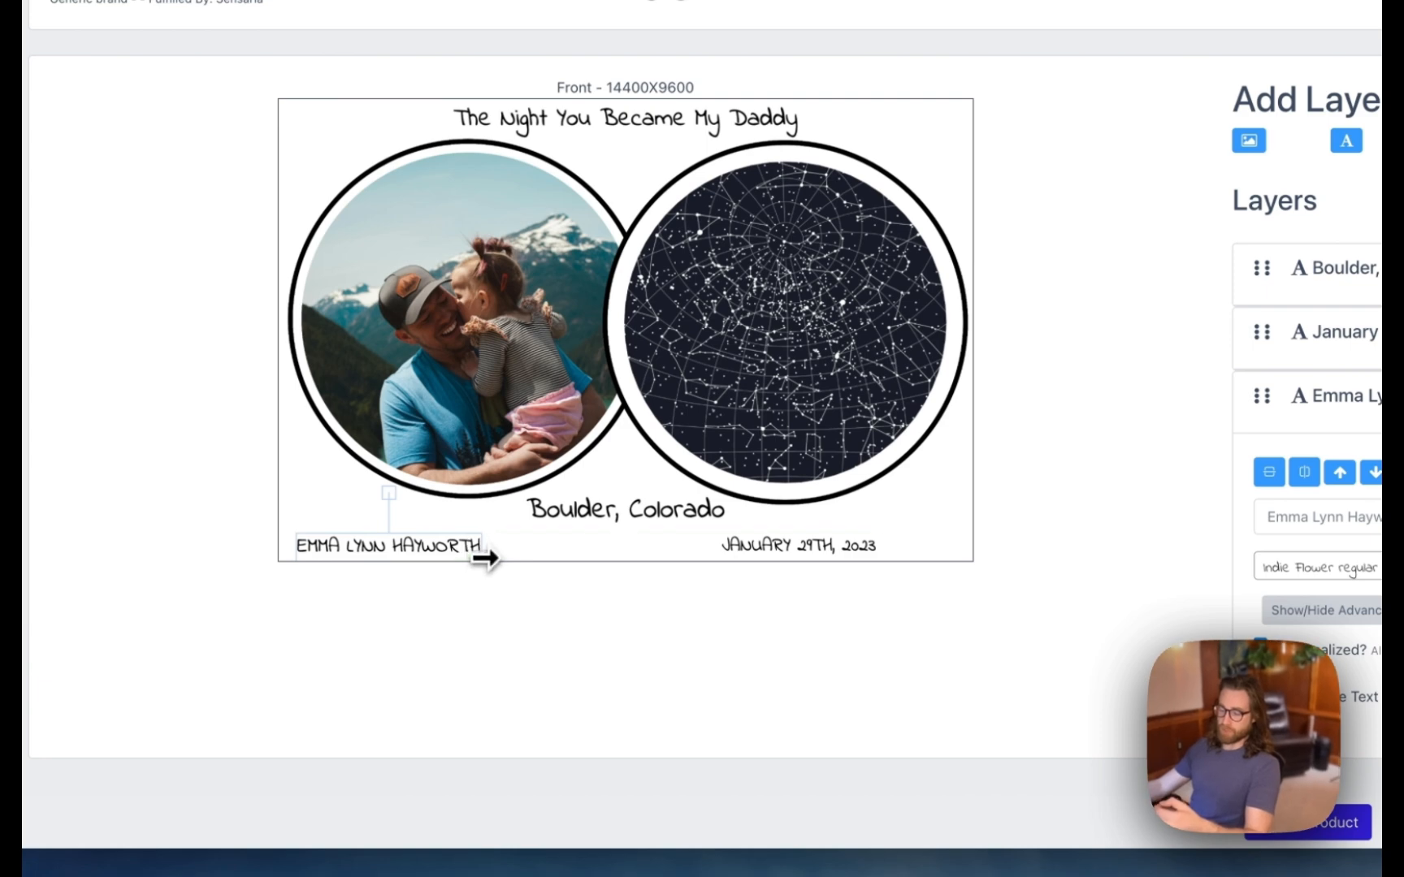
pyautogui.moveTo(486, 557); pyautogui.dragTo(432, 542)
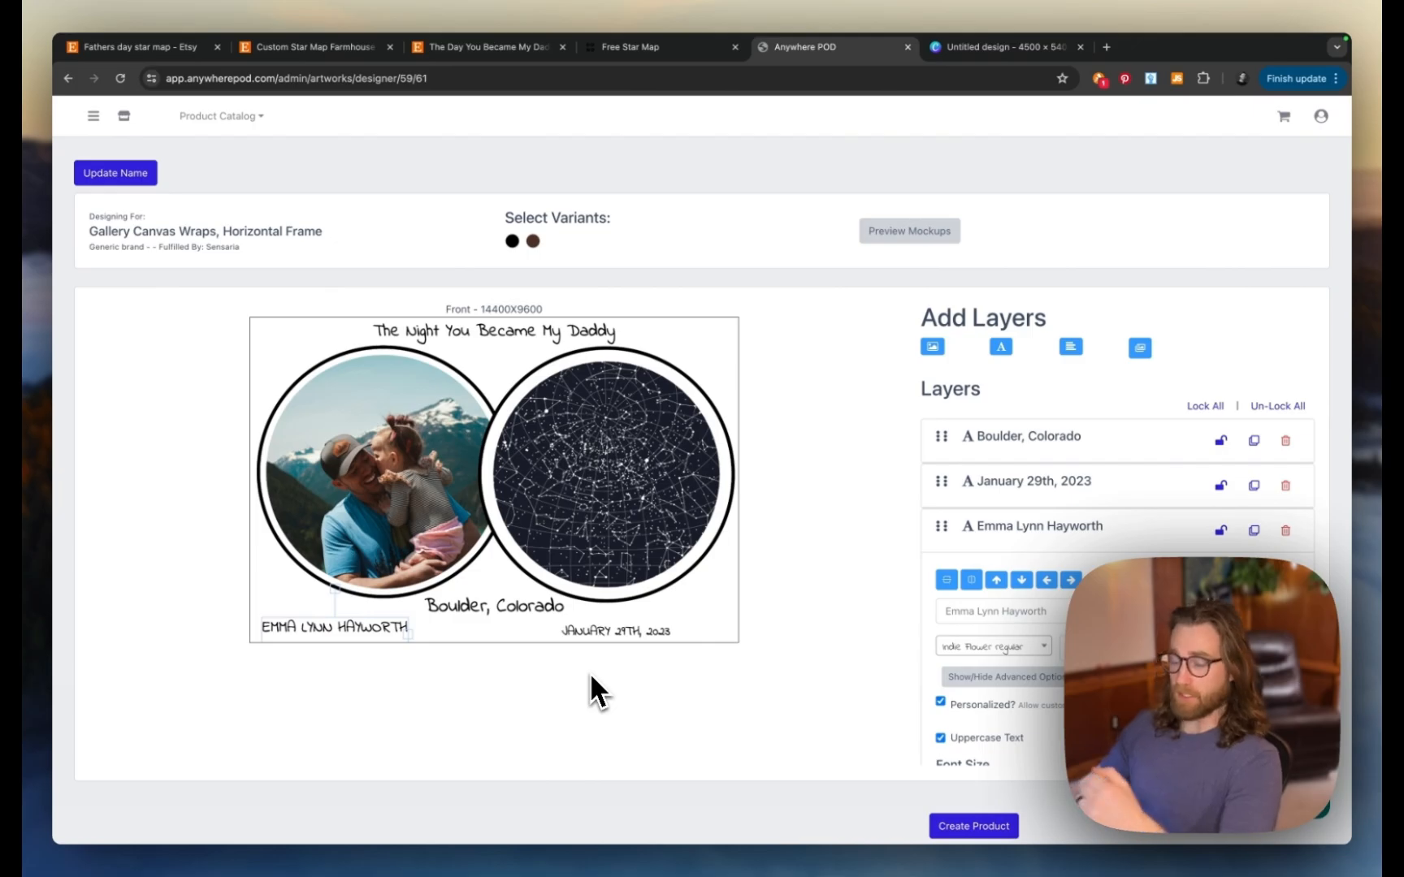
pyautogui.moveTo(346, 629); pyautogui.dragTo(342, 634)
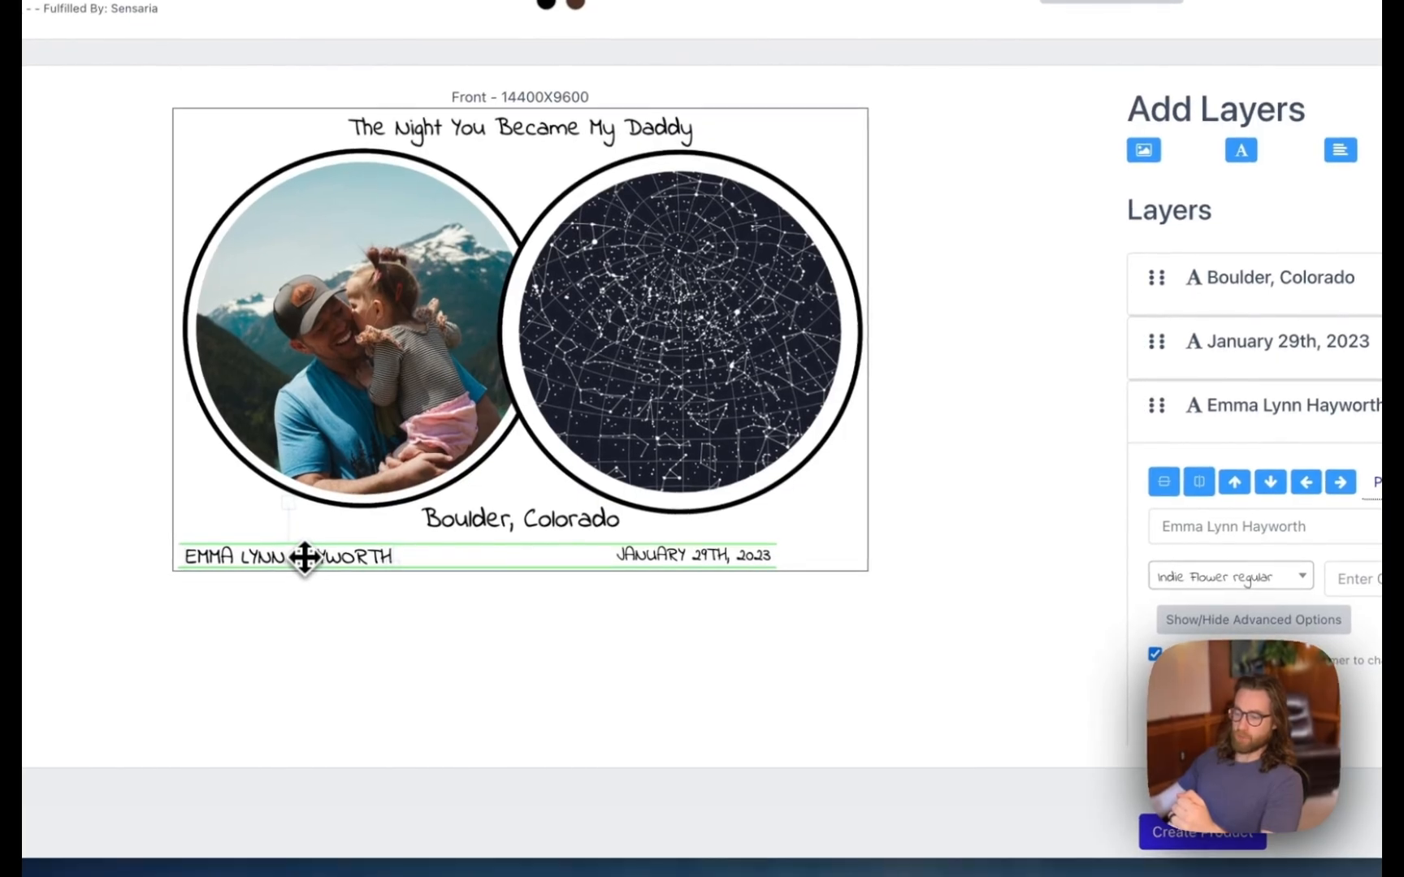
pyautogui.moveTo(303, 558); pyautogui.dragTo(306, 558)
# - Enlarge the date, and make the location line personalizable, uppercase and wider
pyautogui.click(677, 552)
pyautogui.moveTo(760, 559)
pyautogui.mouseDown()
pyautogui.moveTo(821, 567)
pyautogui.moveTo(755, 559)
pyautogui.moveTo(777, 562)
pyautogui.mouseUp()
pyautogui.moveTo(546, 529); pyautogui.dragTo(546, 533)
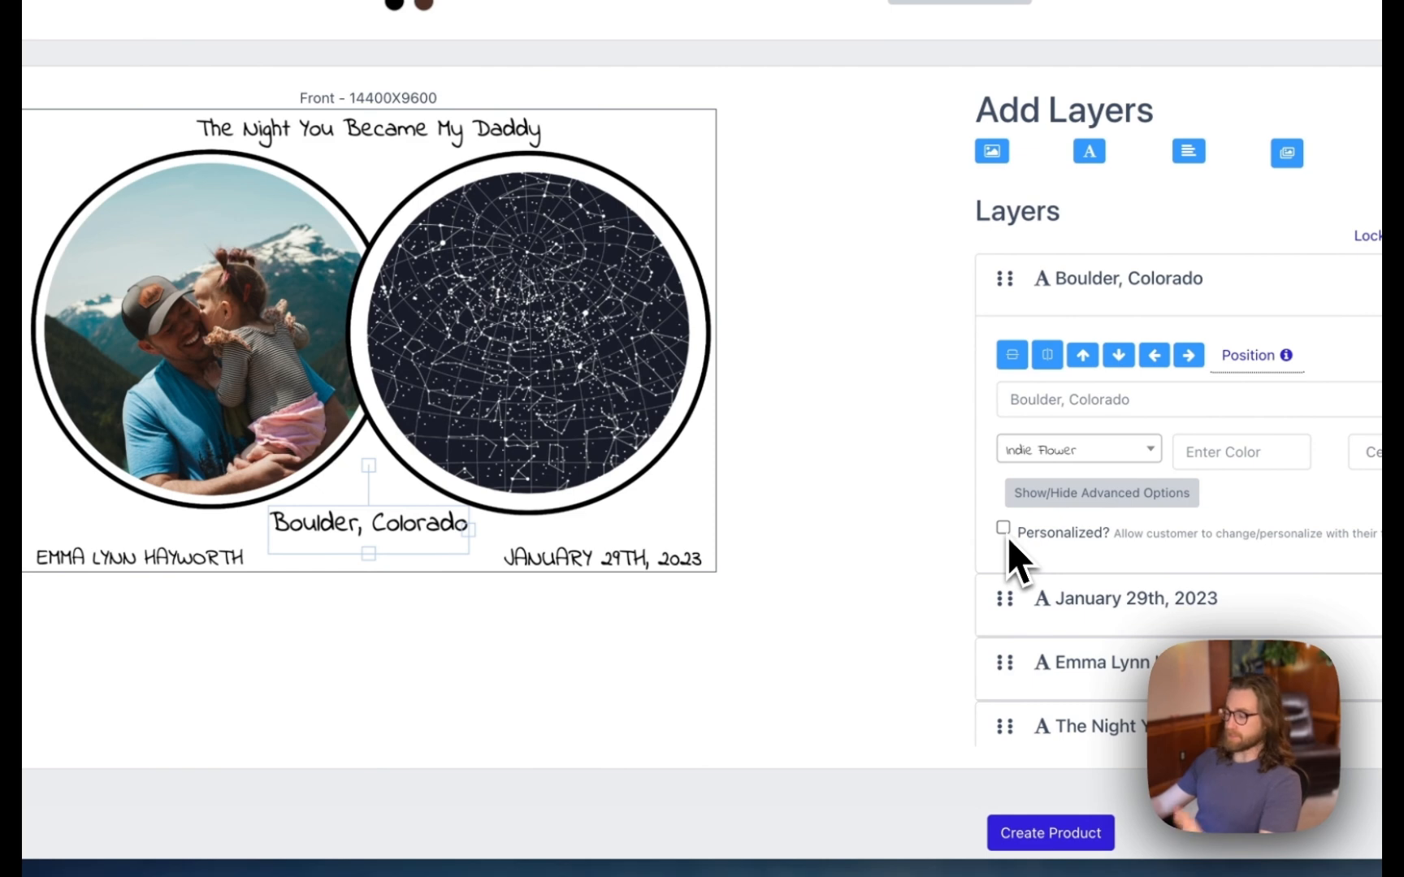
pyautogui.click(1006, 533)
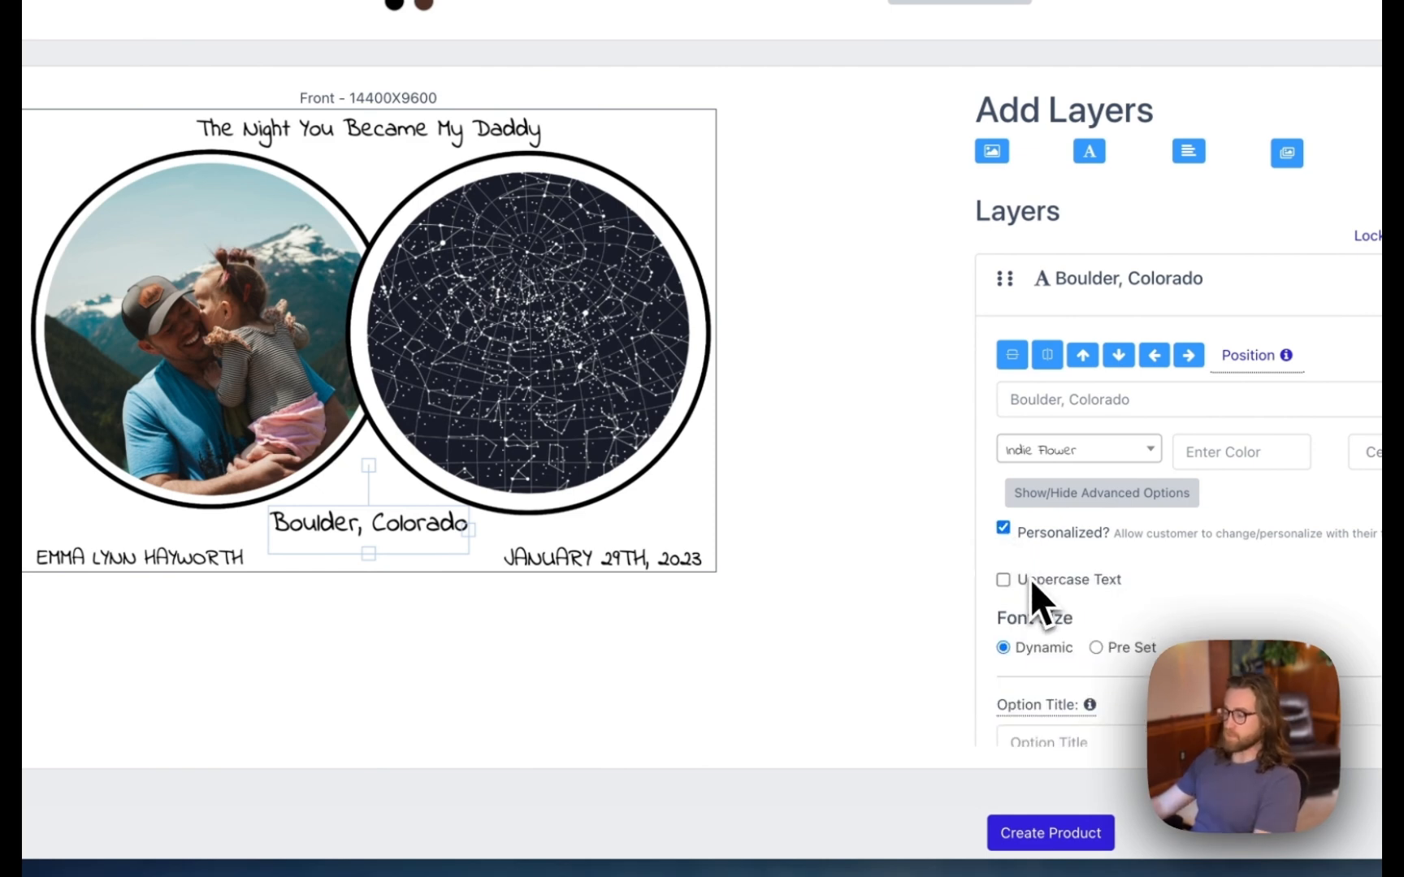
pyautogui.click(1004, 581)
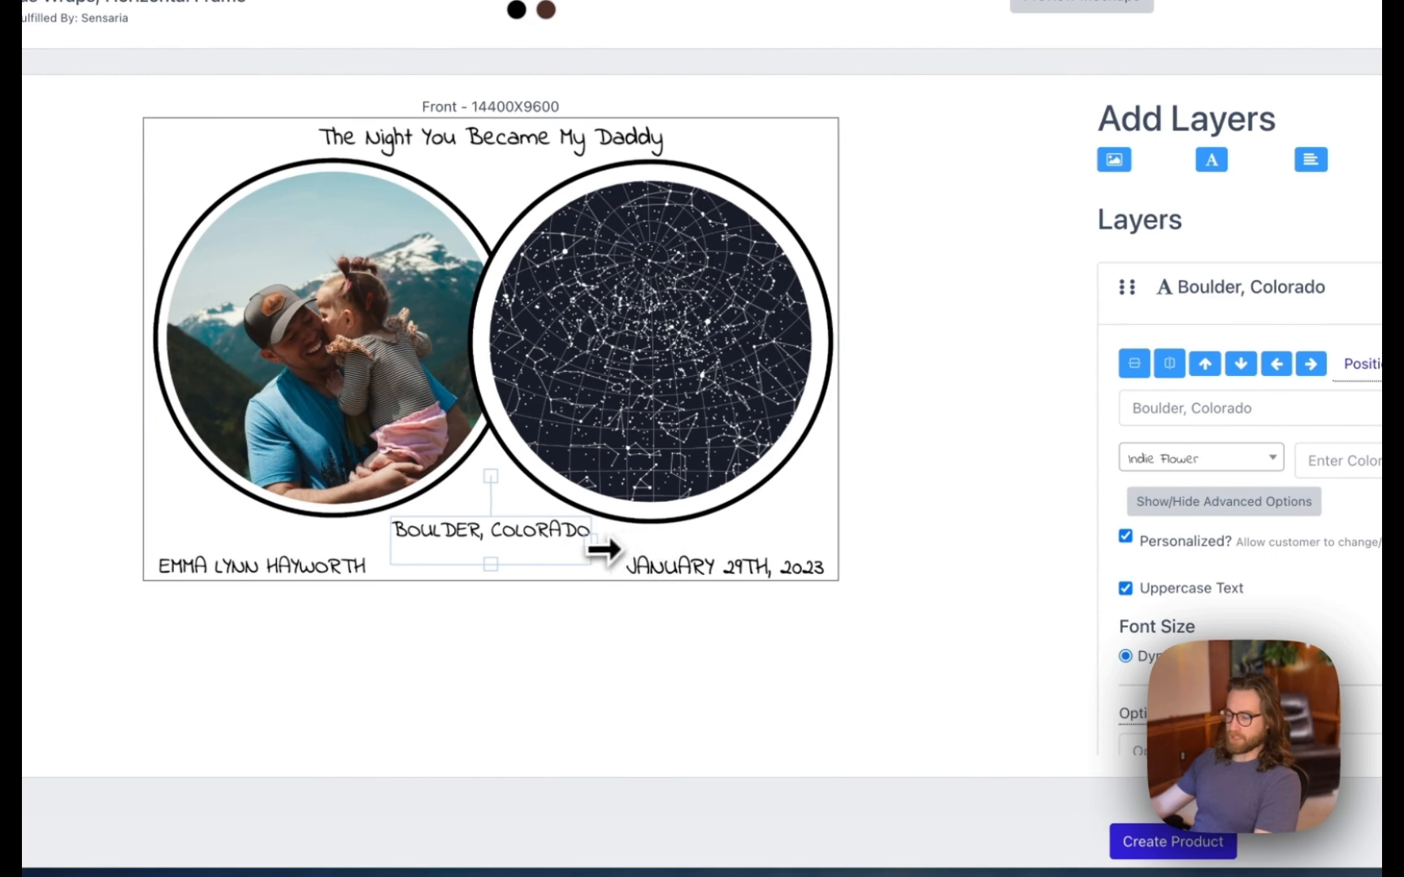
pyautogui.moveTo(592, 540); pyautogui.dragTo(546, 535)
# - Select the Untitled design (1).png layer, then check the Etsy listing's price and 'In 17 carts' note
pyautogui.click(805, 533)
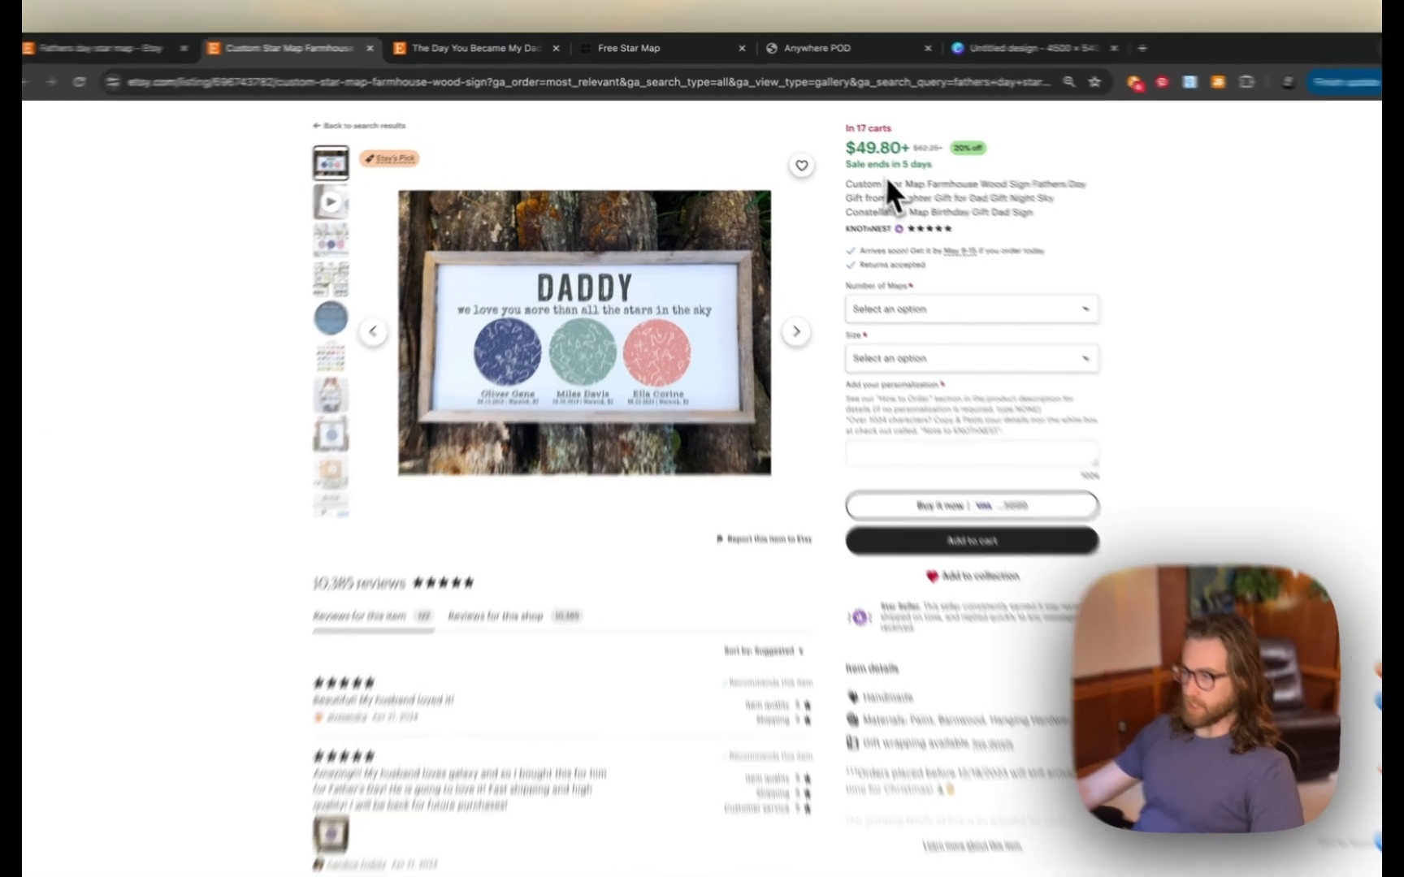
pyautogui.doubleClick(866, 142)
pyautogui.click(975, 256)
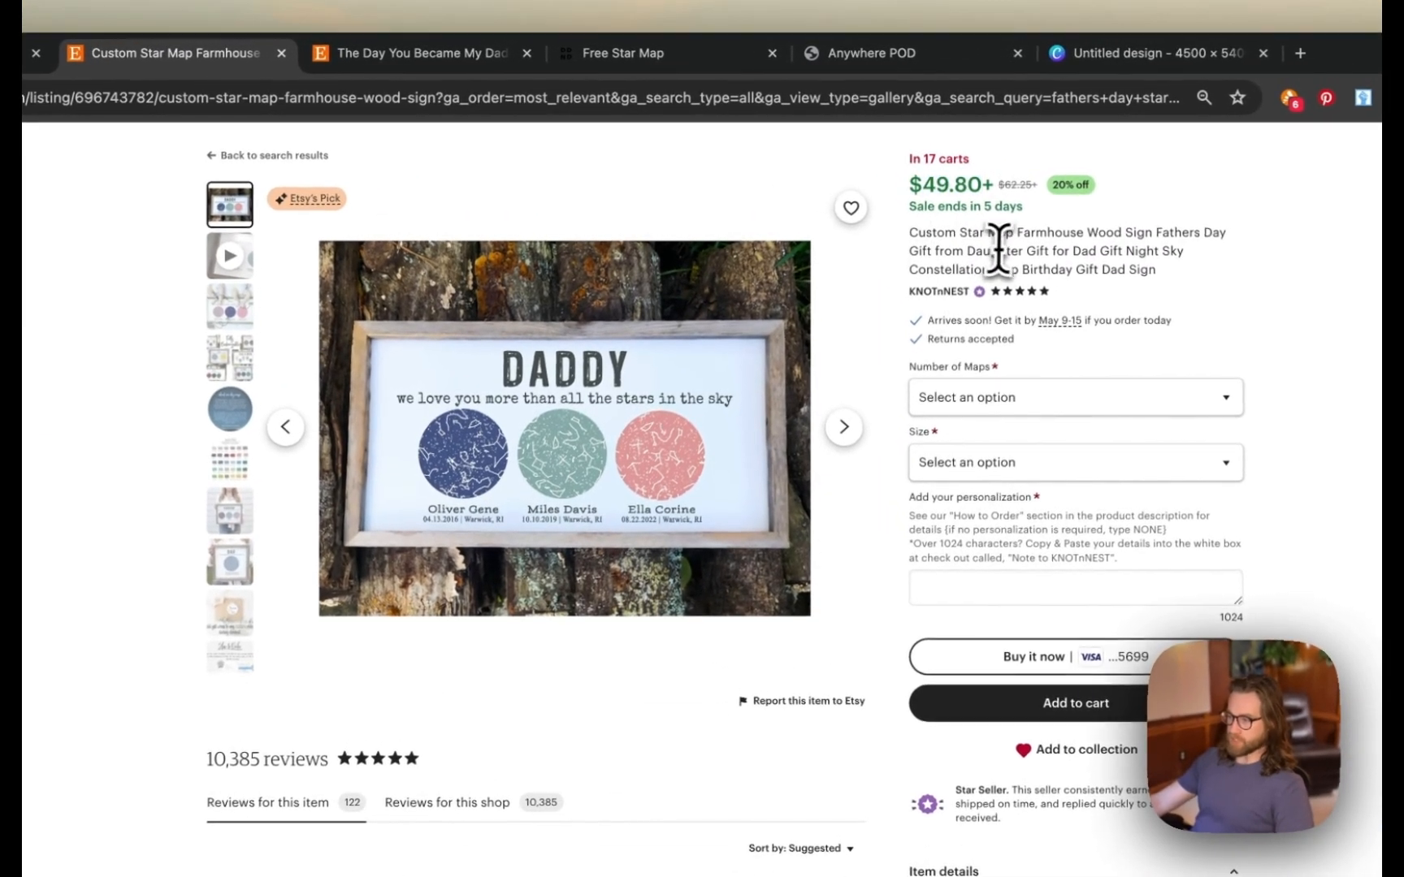
pyautogui.tripleClick(964, 164)
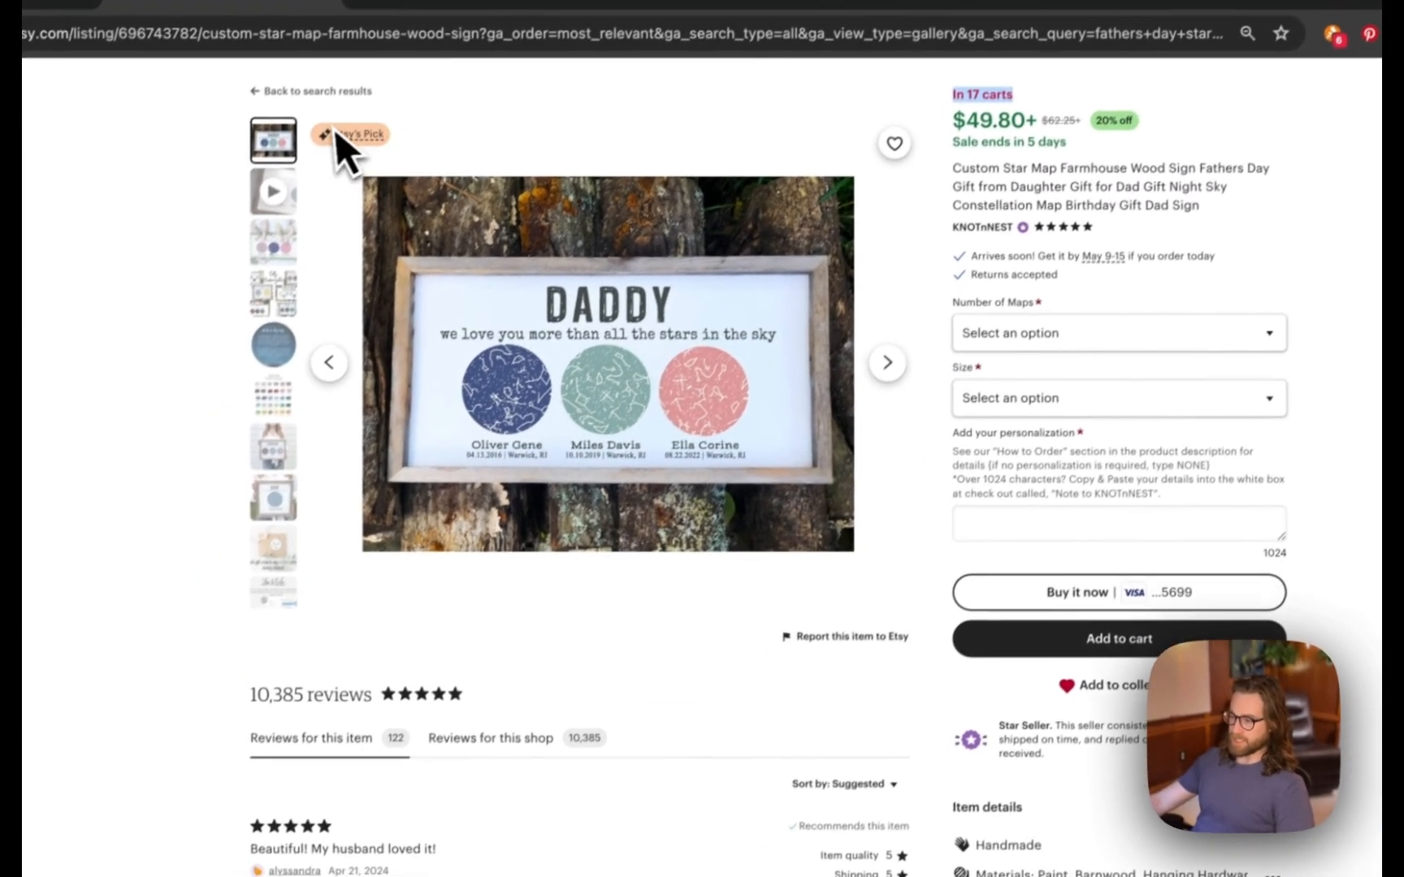
# - Browse the listing's example, paint colour and framed sign photos, then return to Anywhere POD
pyautogui.click(531, 398)
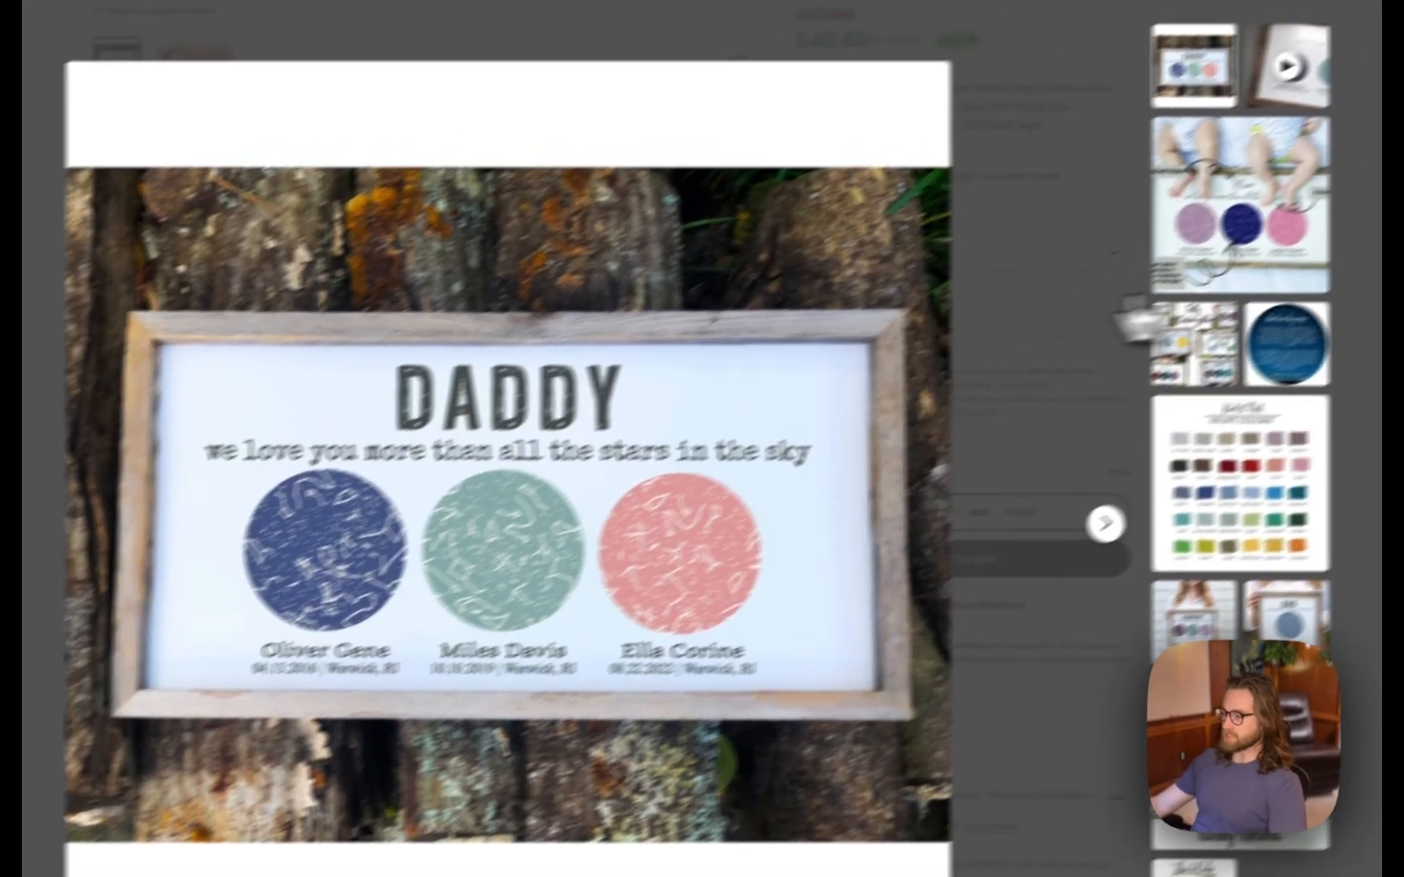
pyautogui.click(1373, 191)
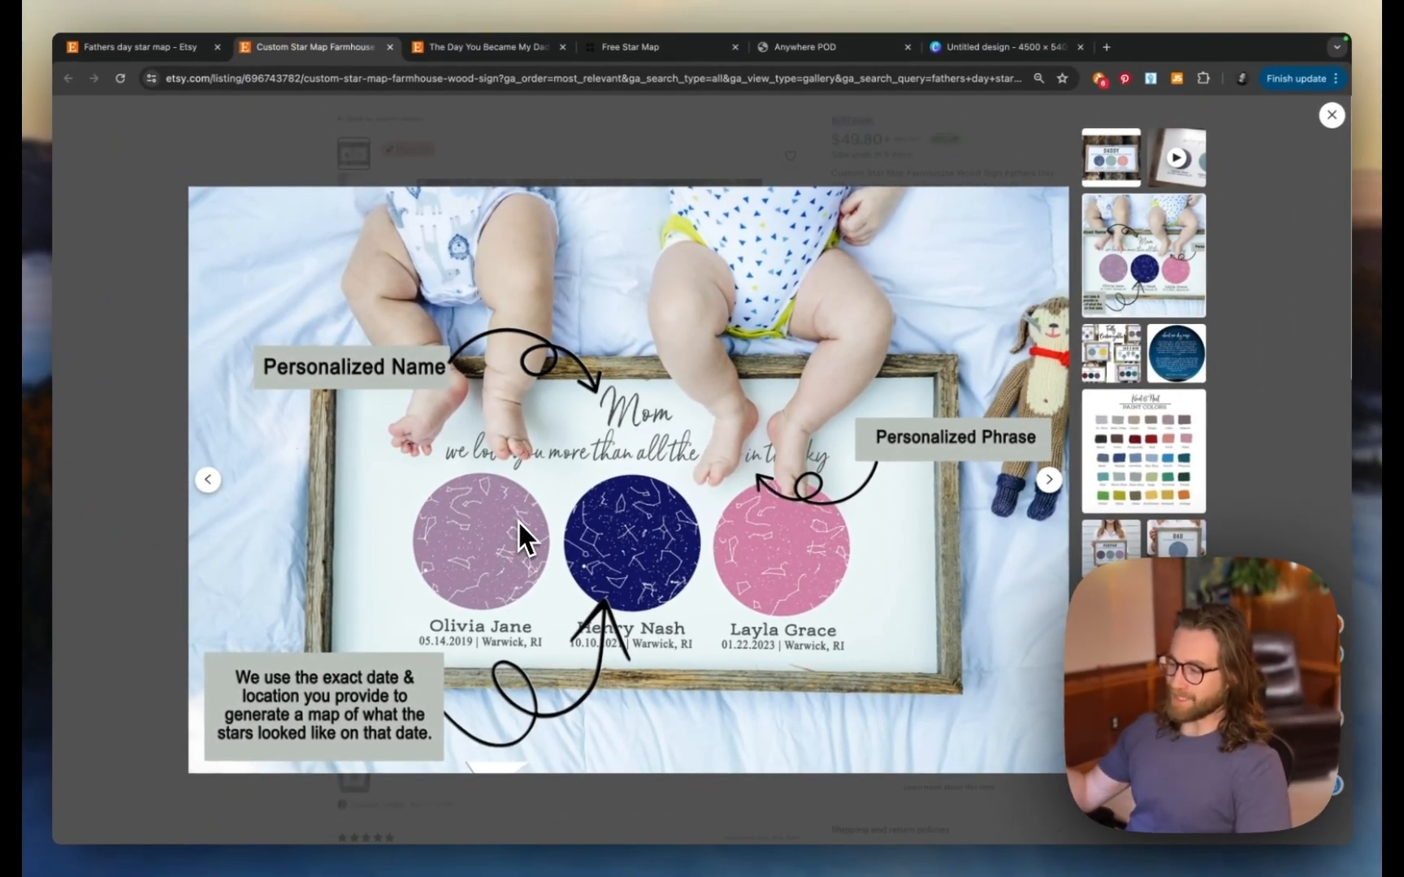
pyautogui.click(1123, 465)
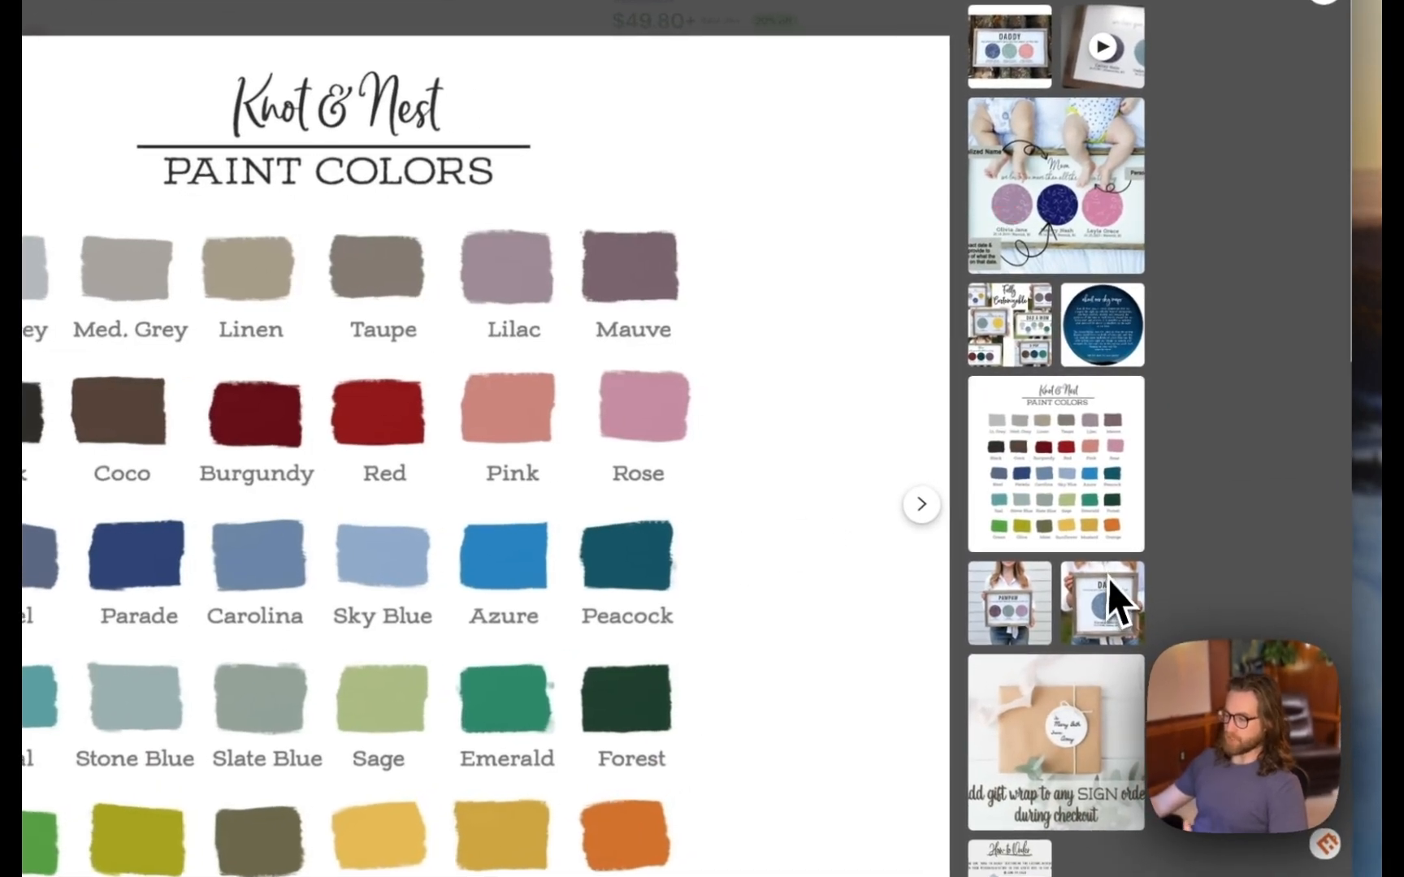
pyautogui.click(1020, 622)
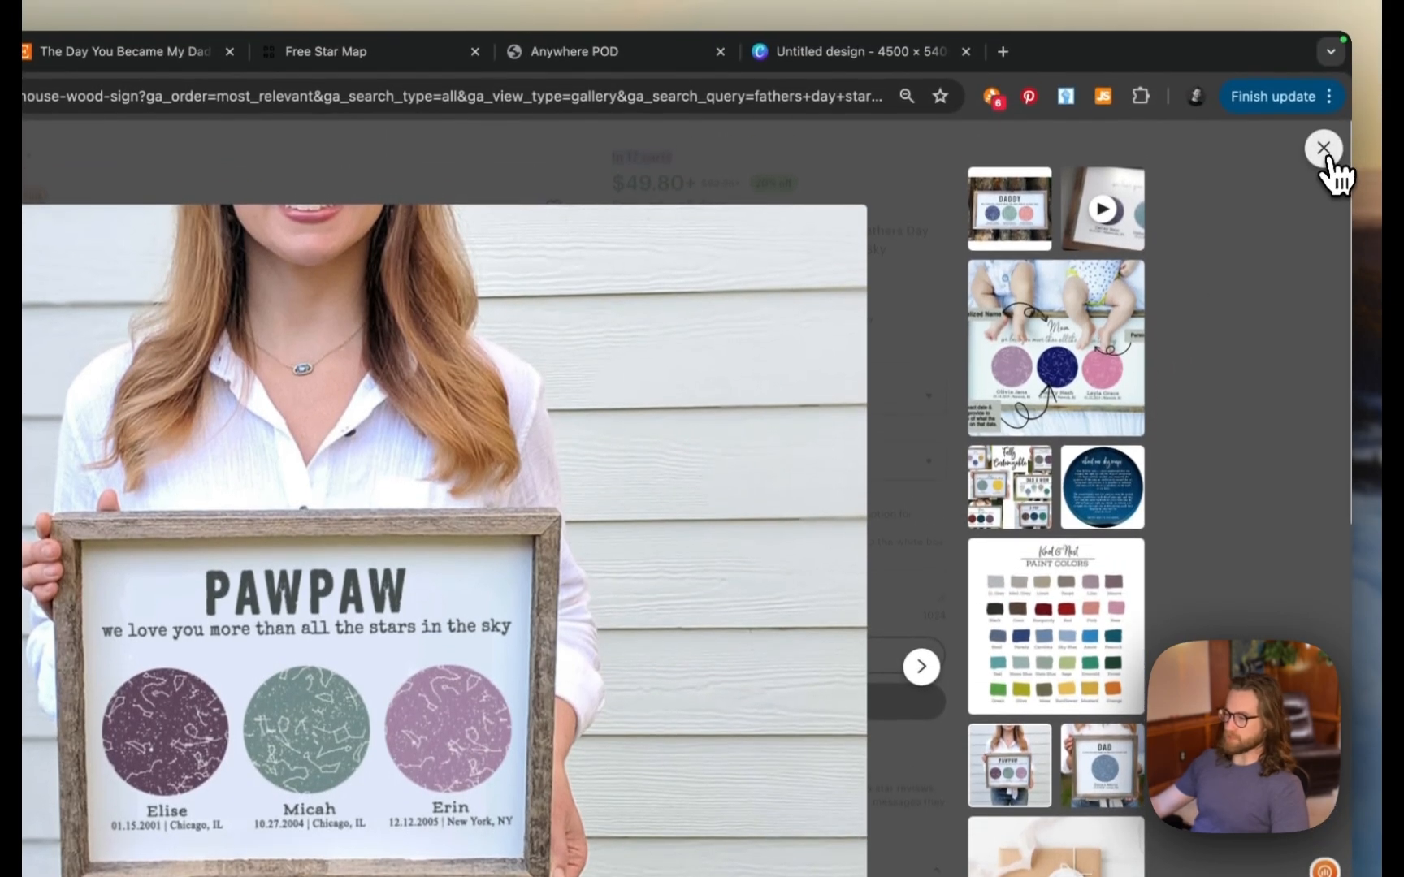
pyautogui.click(1323, 150)
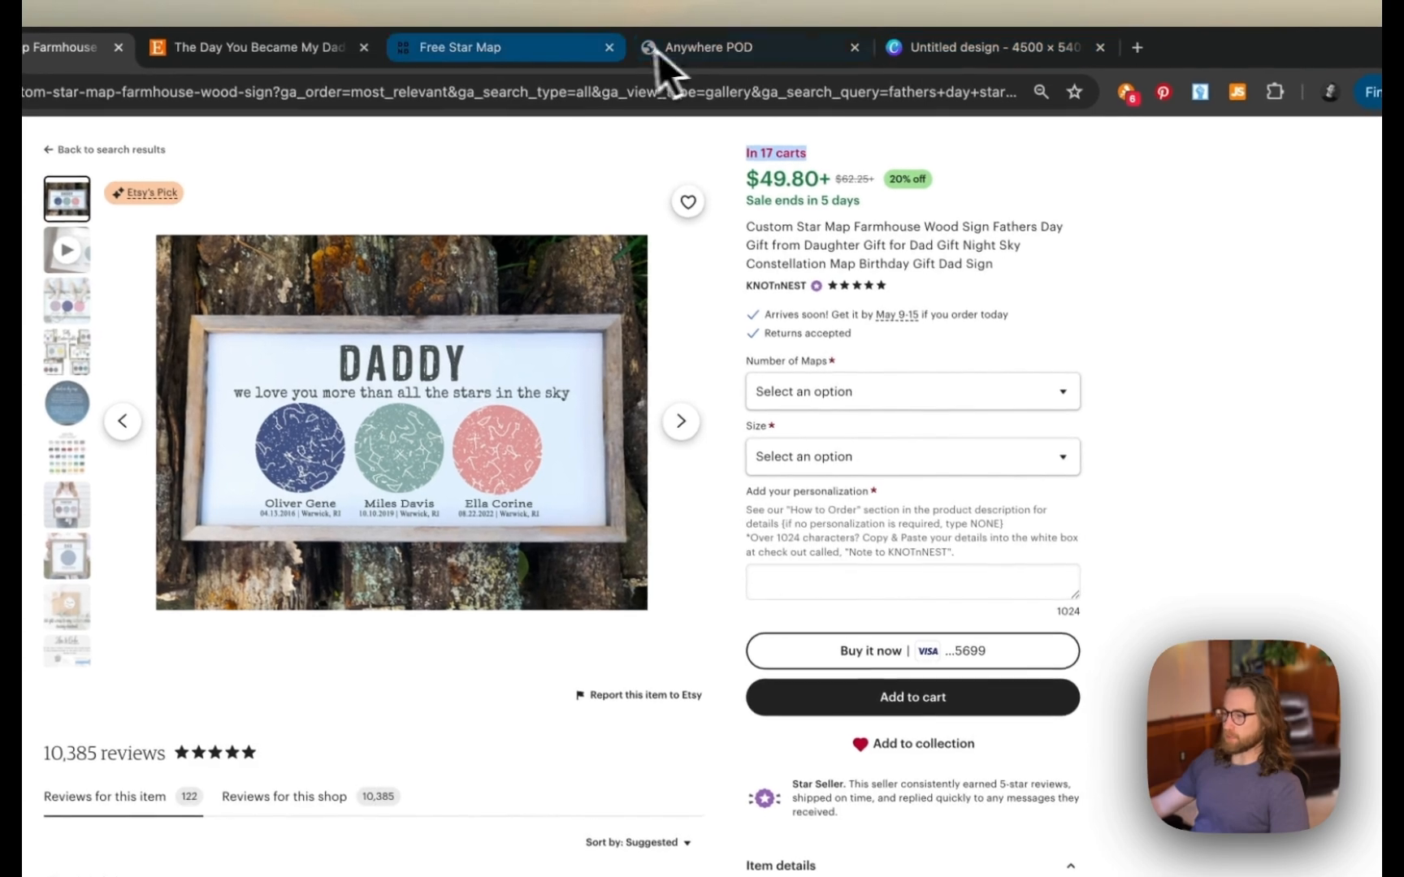
pyautogui.click(728, 26)
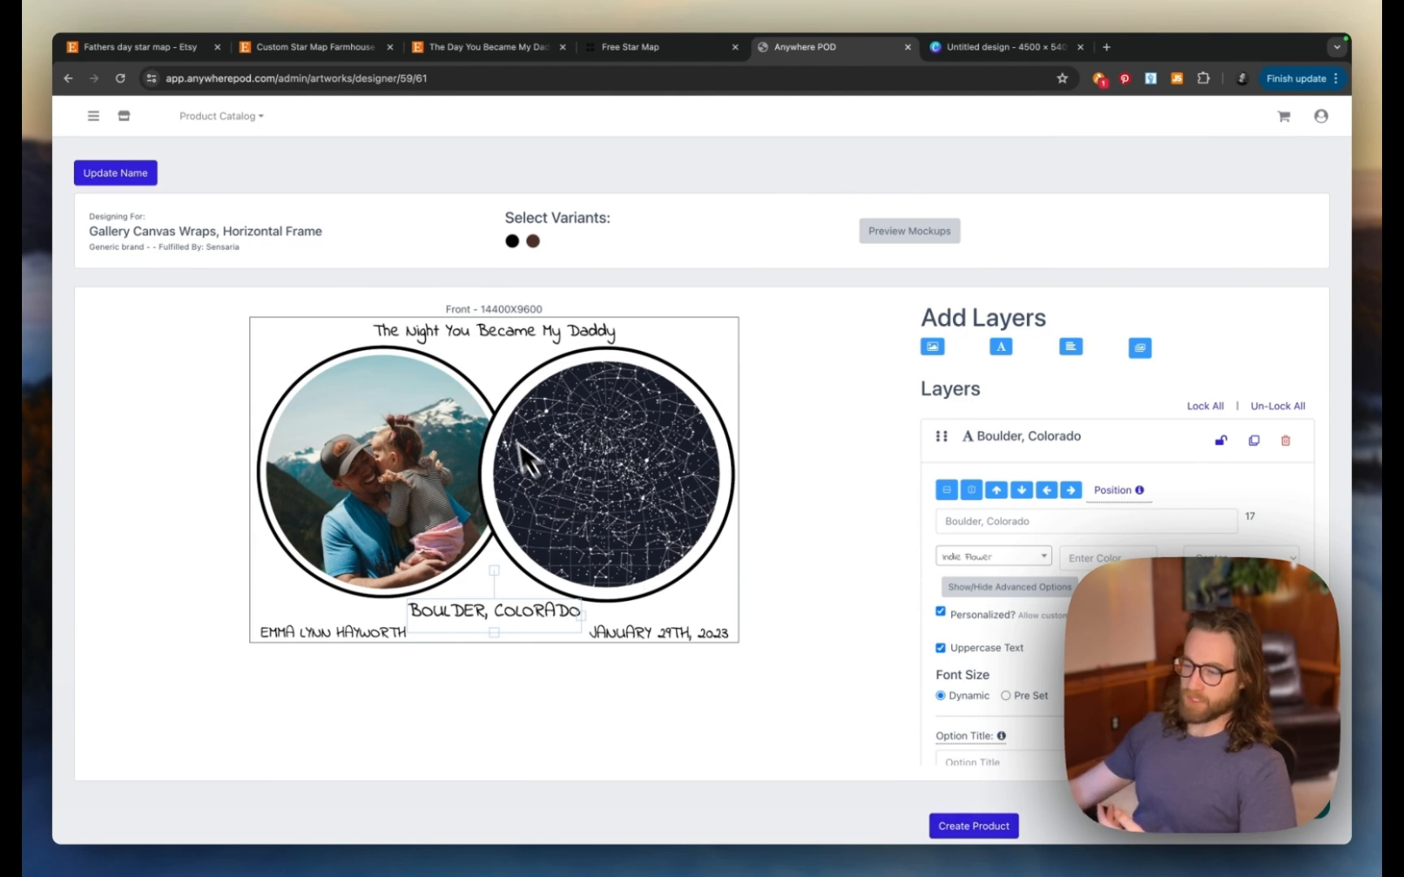
# - Select both the black and walnut frame variants for the gallery canvas wrap
pyautogui.click(973, 826)
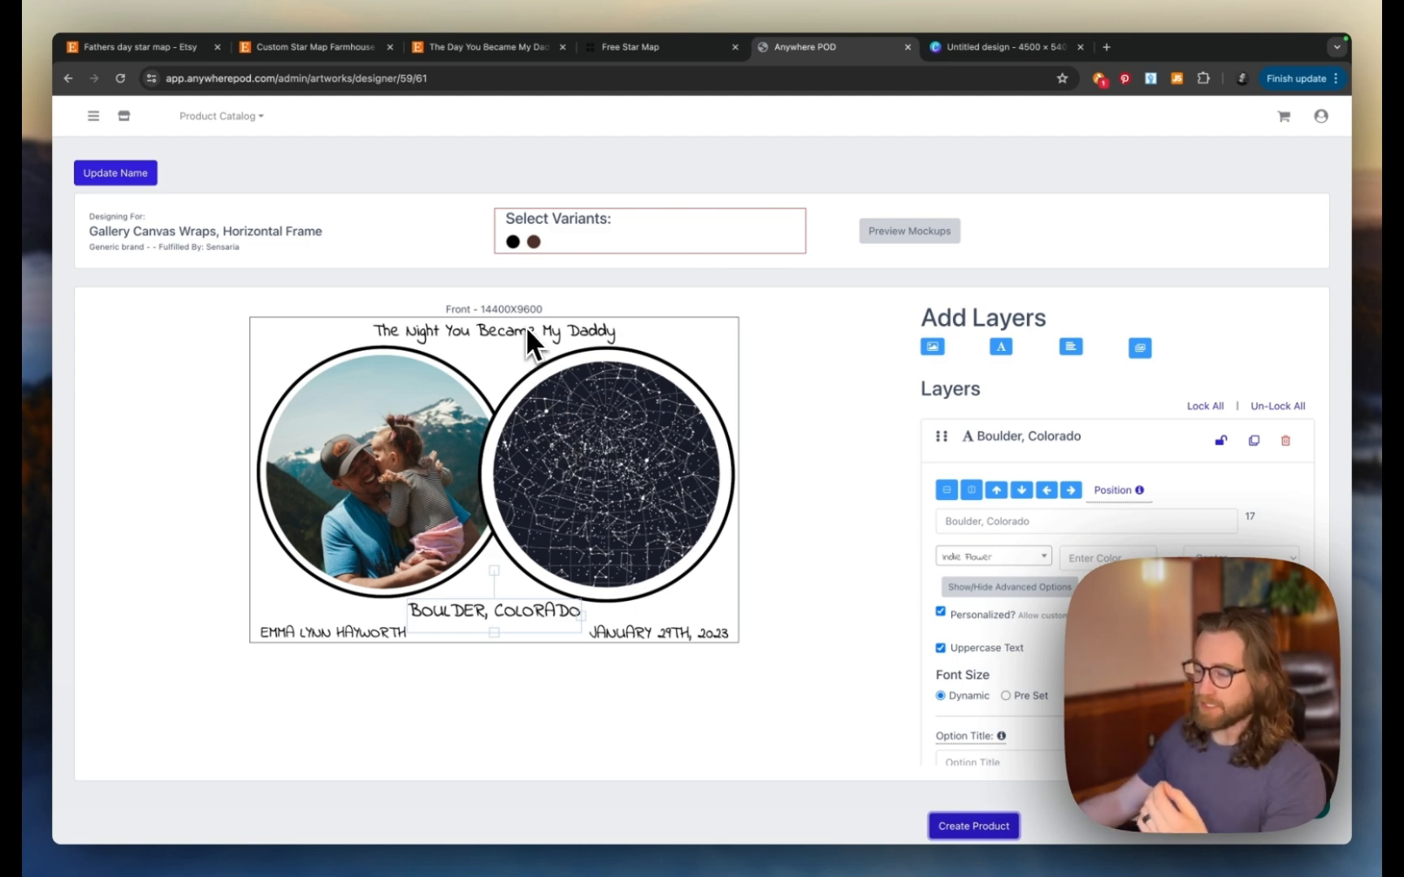
pyautogui.click(513, 243)
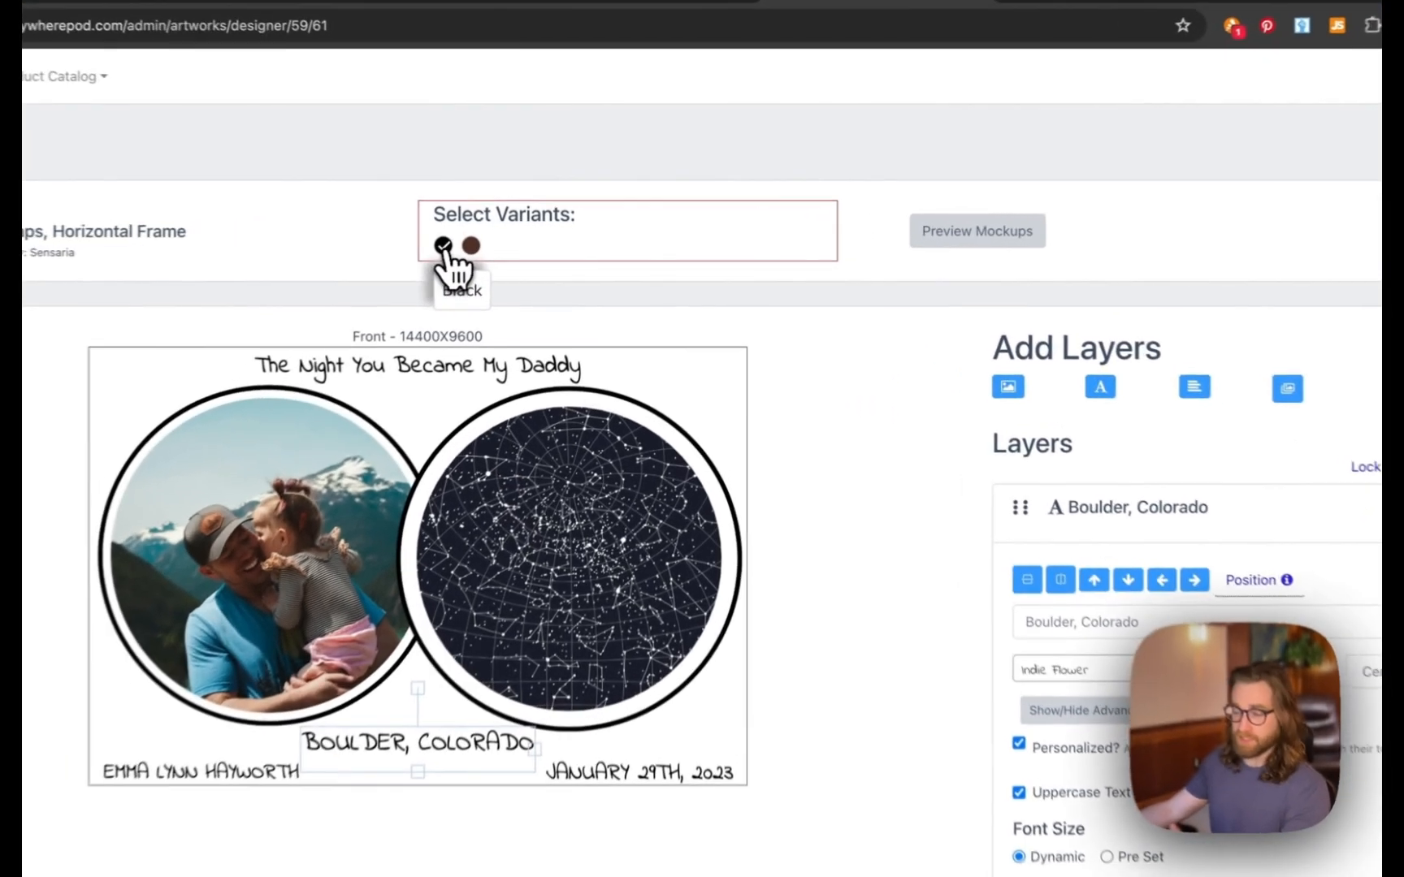
pyautogui.click(533, 243)
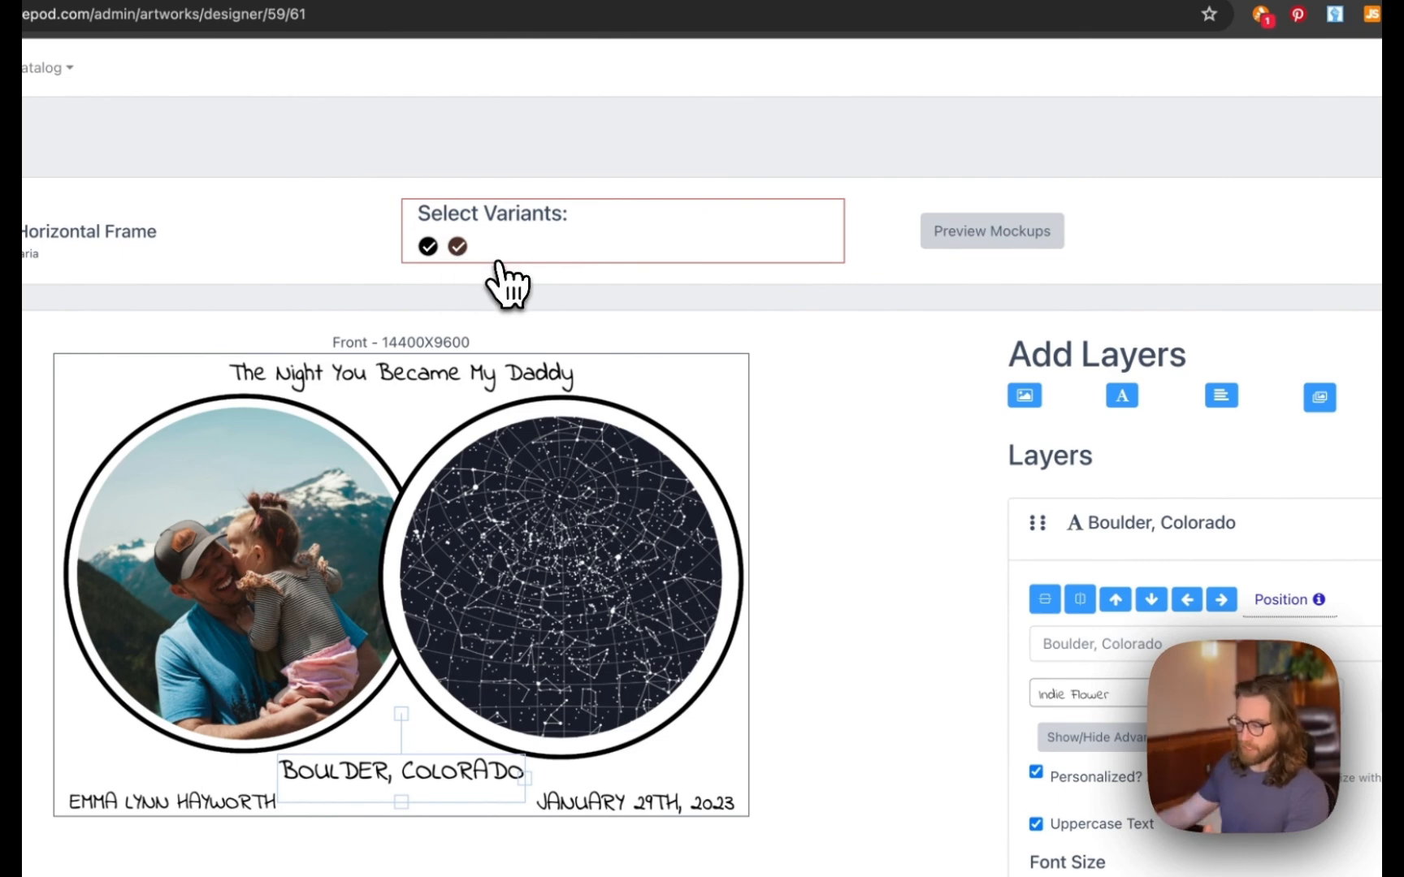
# - Generate the four framed canvas mockup previews of the daddy star map design
pyautogui.click(984, 261)
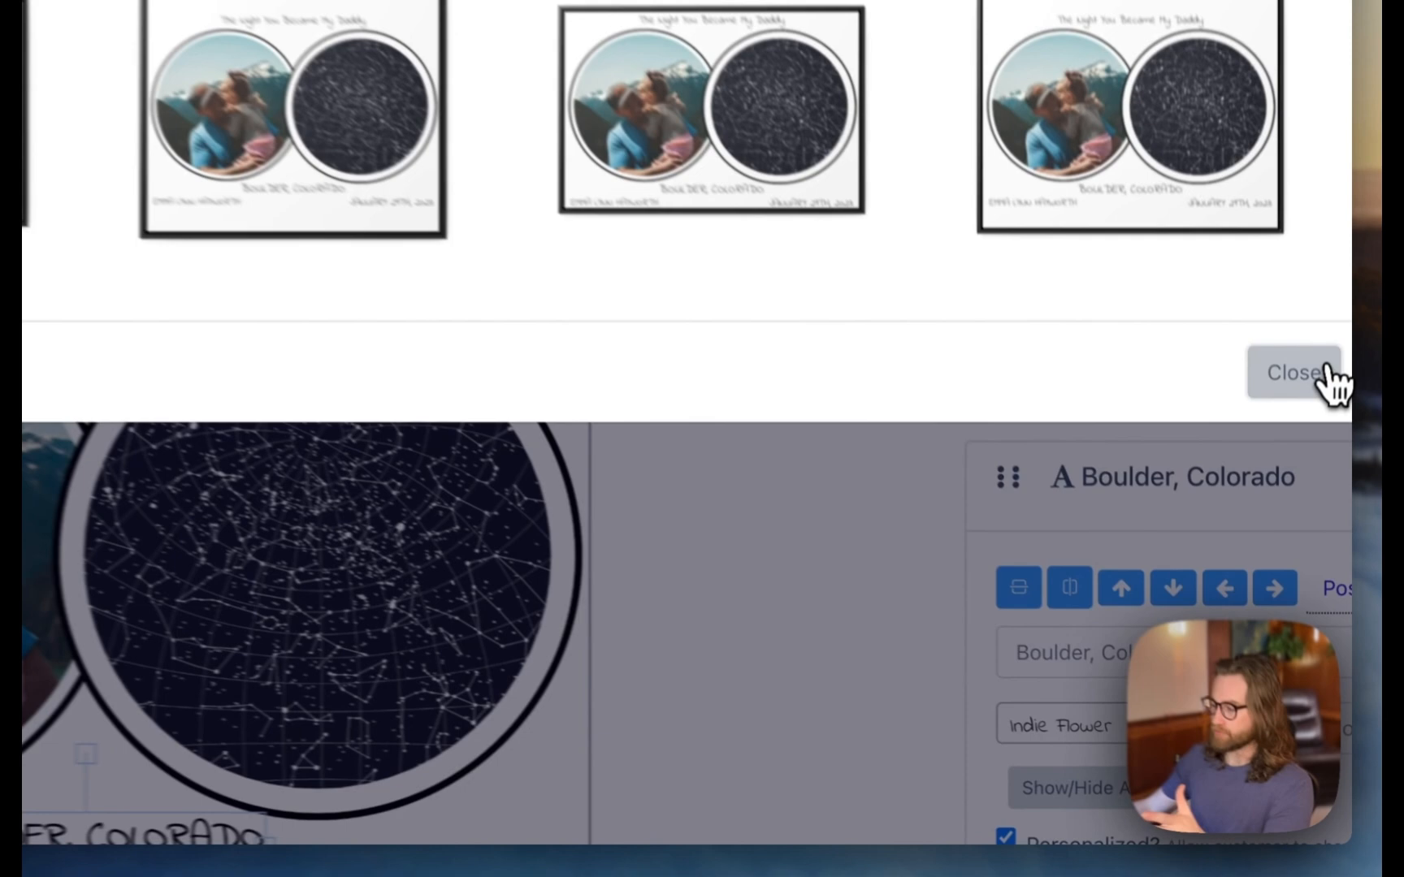
# - Close the mockup previews and review the Gallery Canvas Wraps product page's variants
pyautogui.click(1308, 491)
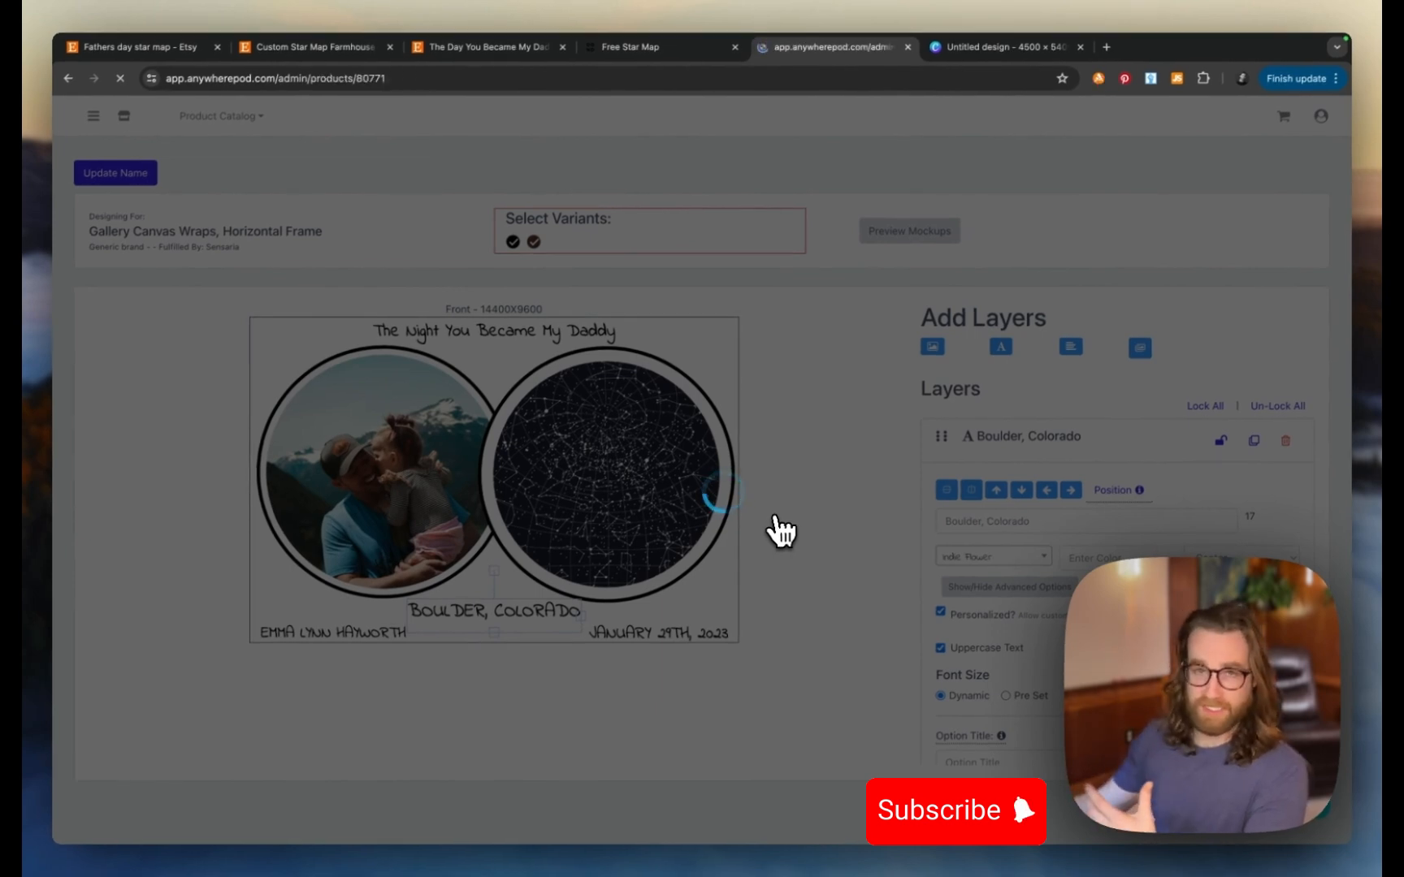
pyautogui.scroll(-10, 782, 530)
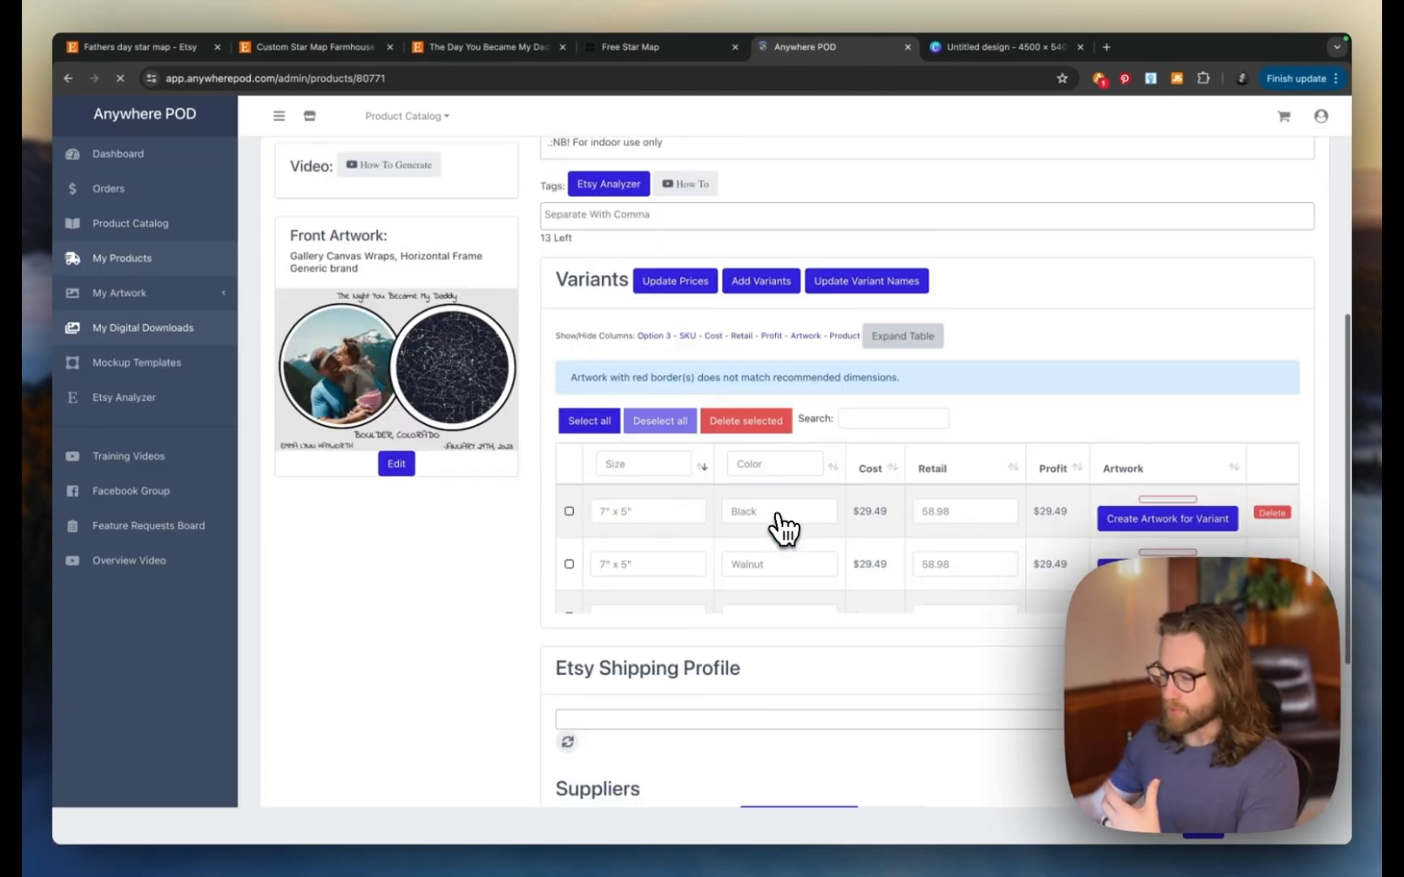
pyautogui.scroll(2, 845, 513)
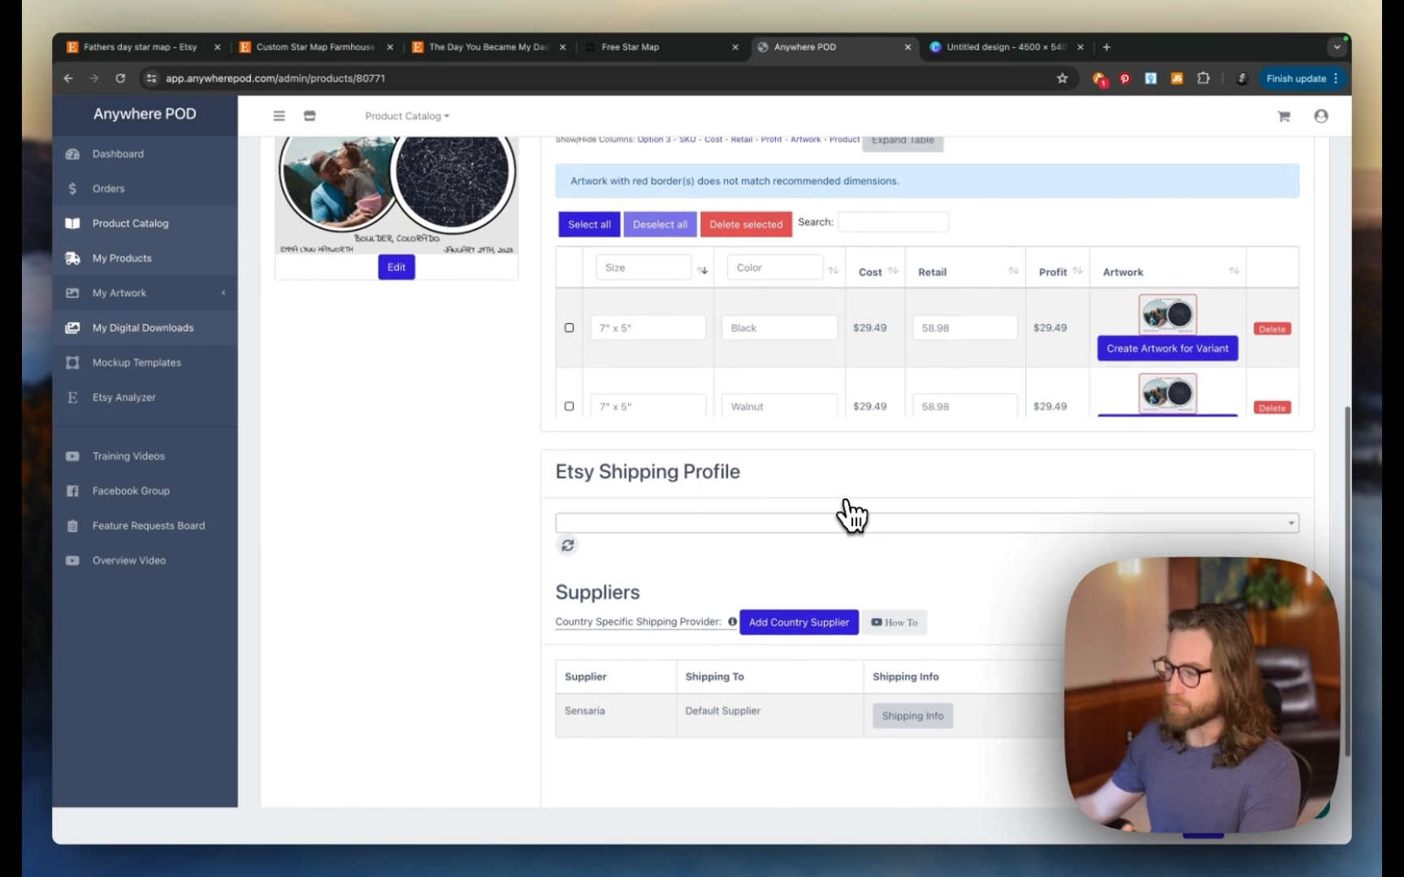
pyautogui.scroll(-2, 942, 407)
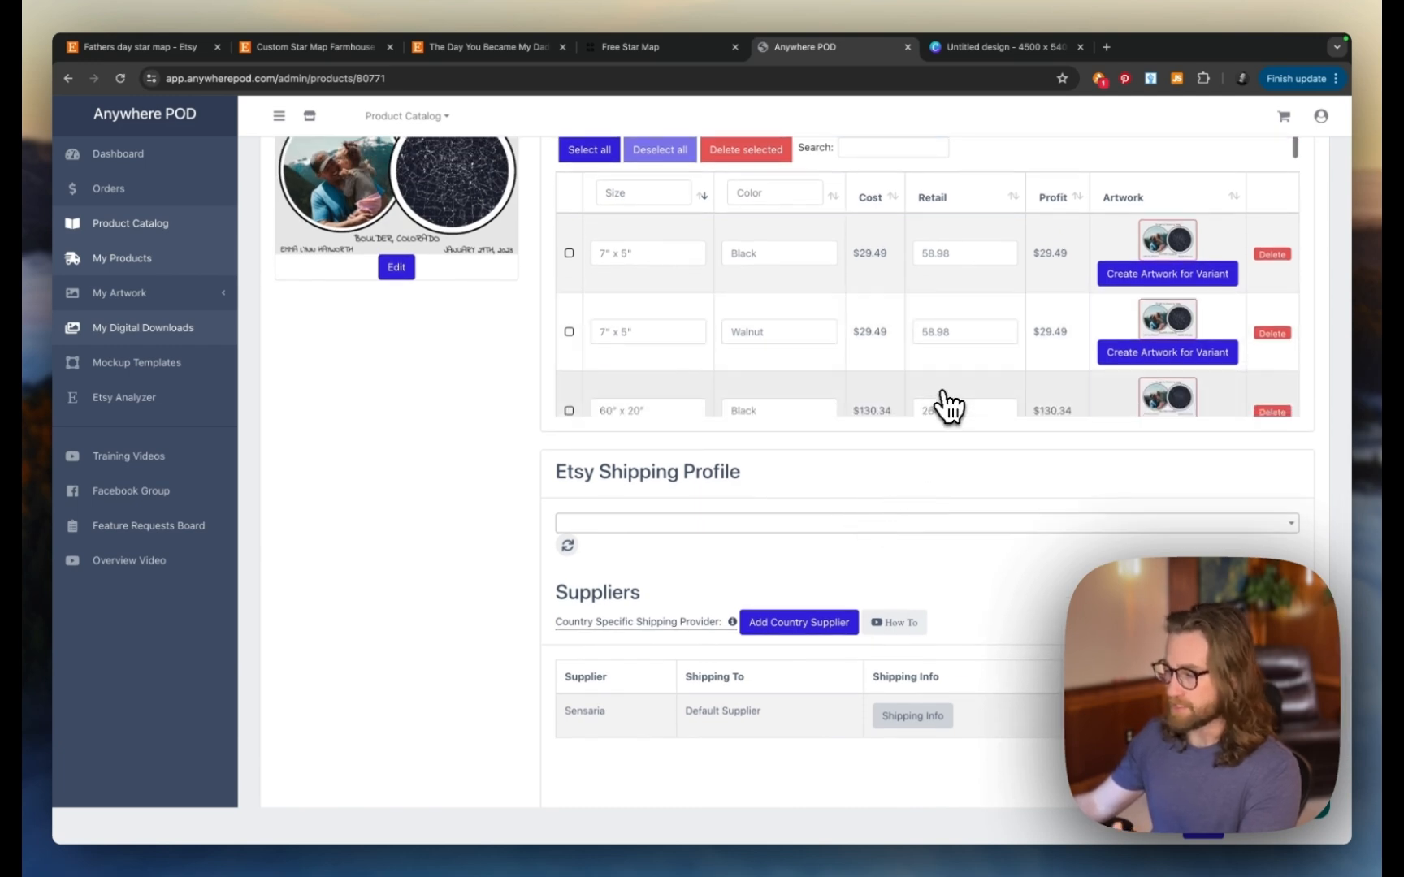
pyautogui.scroll(10, 983, 378)
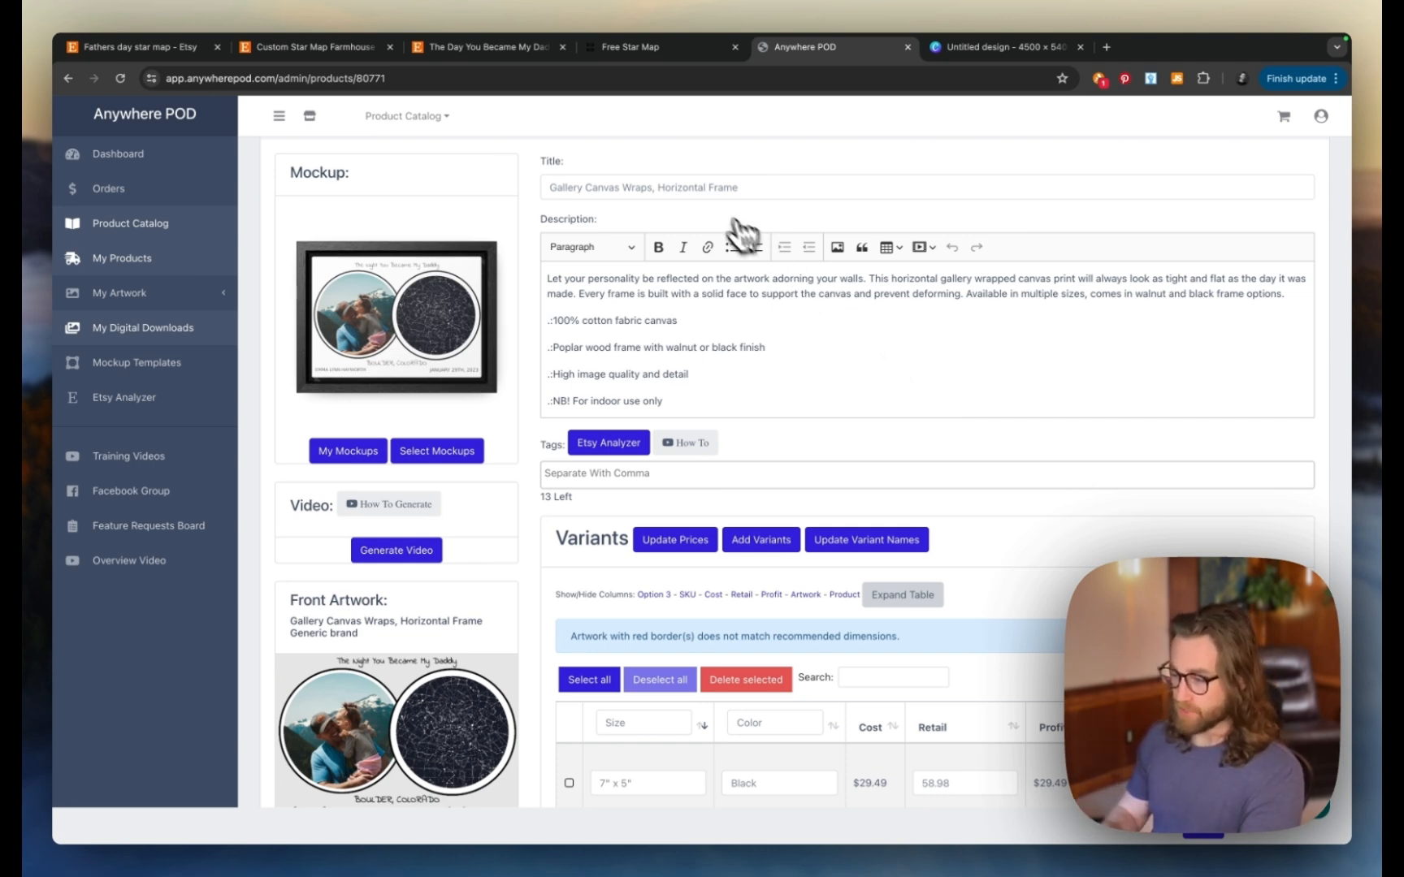
pyautogui.scroll(-3, 756, 363)
pyautogui.scroll(3, 756, 363)
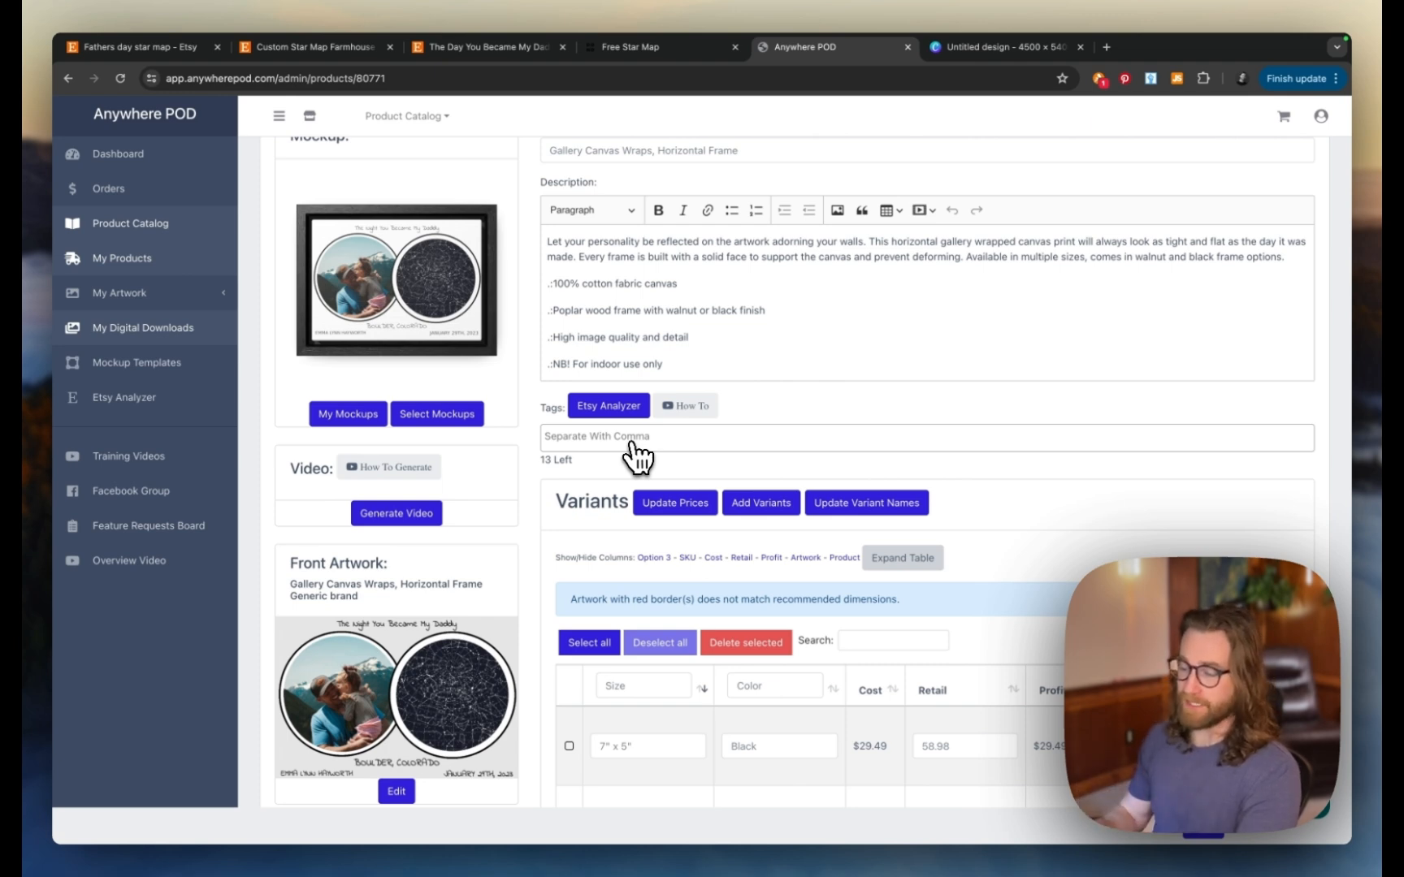
pyautogui.scroll(-5, 638, 457)
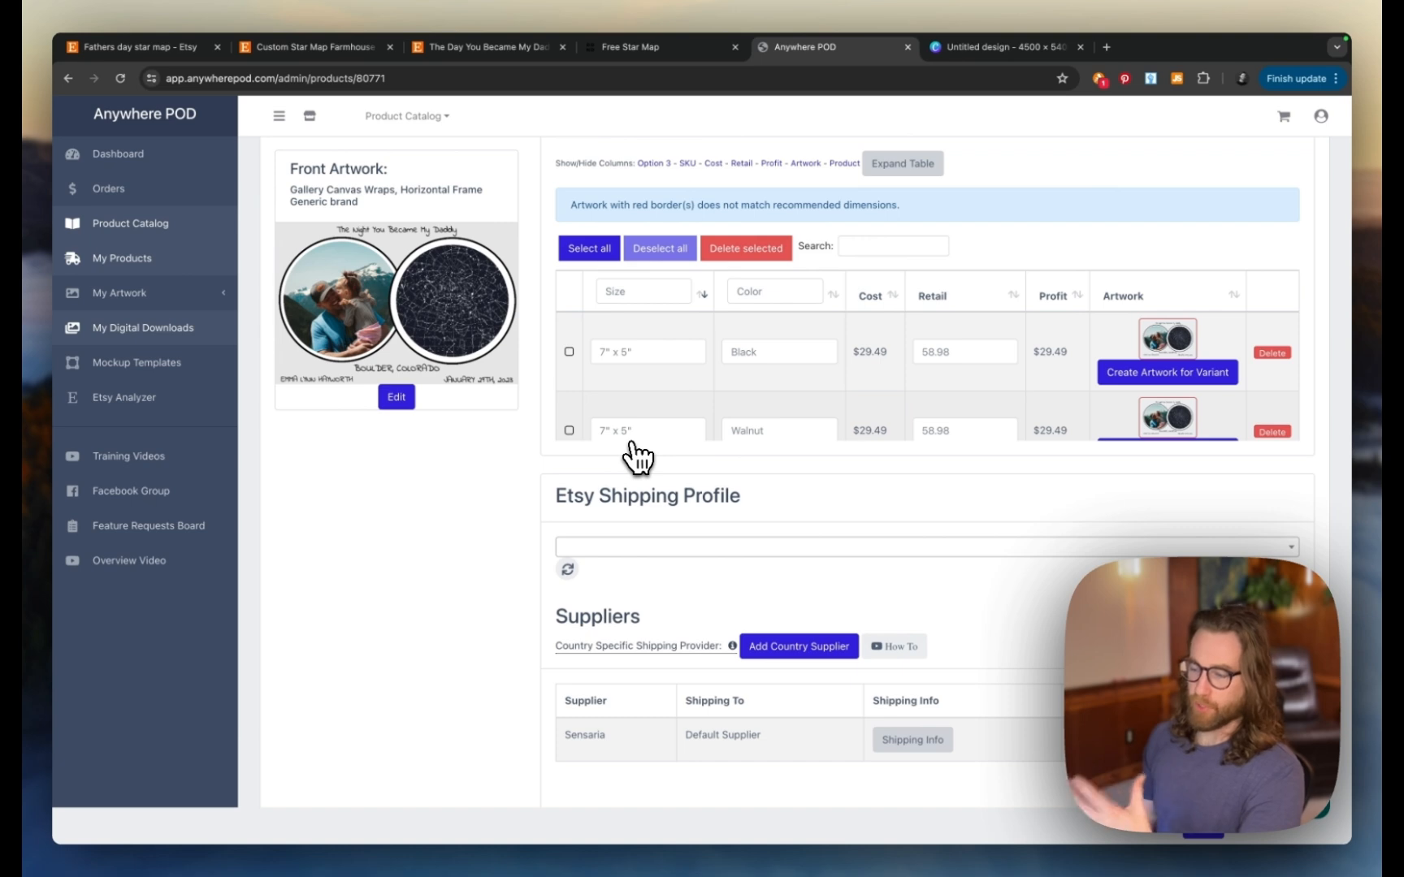
pyautogui.scroll(8, 638, 457)
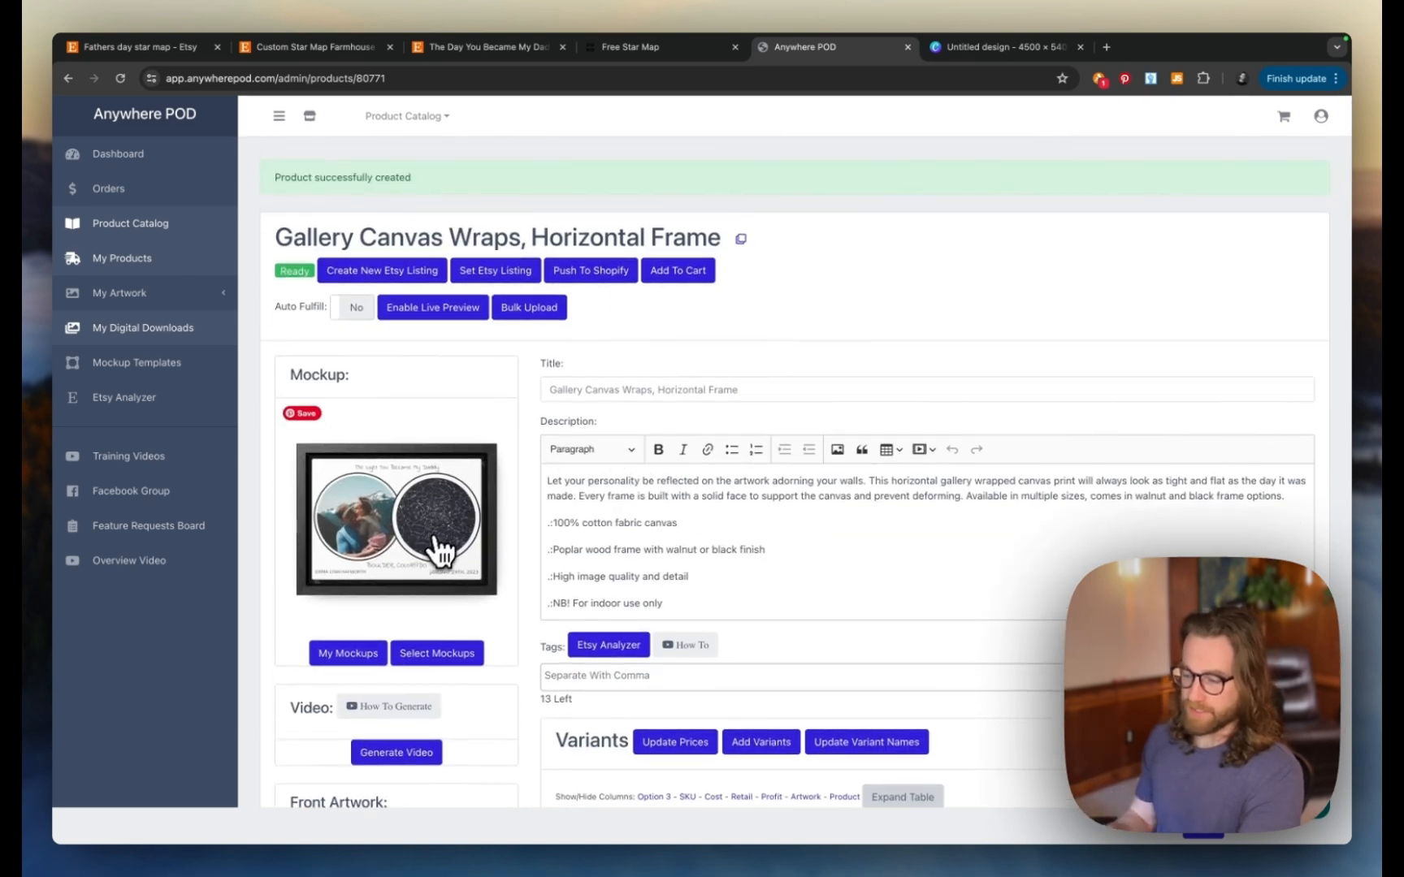
pyautogui.scroll(5, 438, 551)
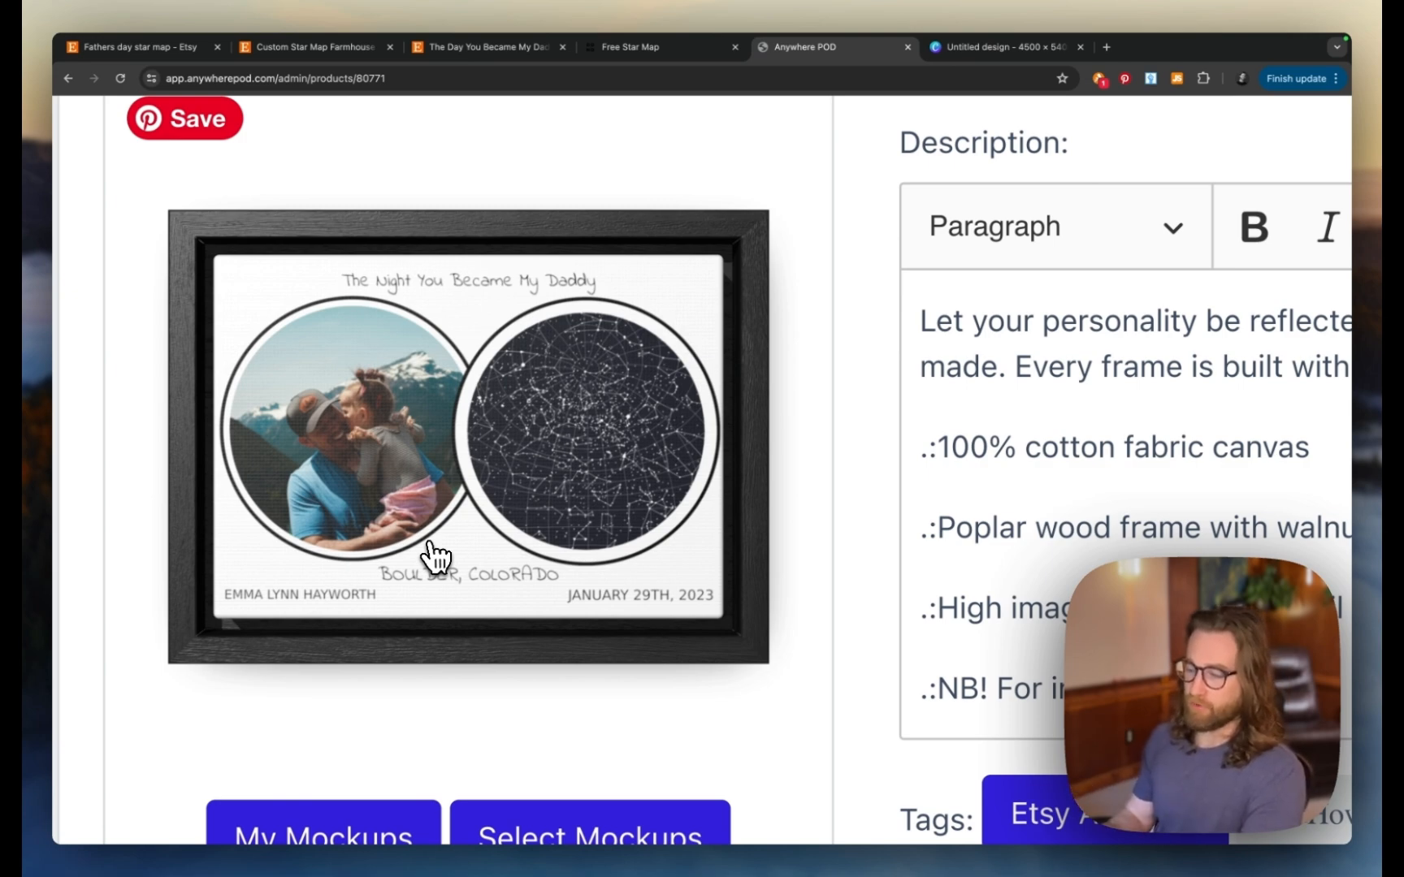
pyautogui.scroll(-5, 437, 557)
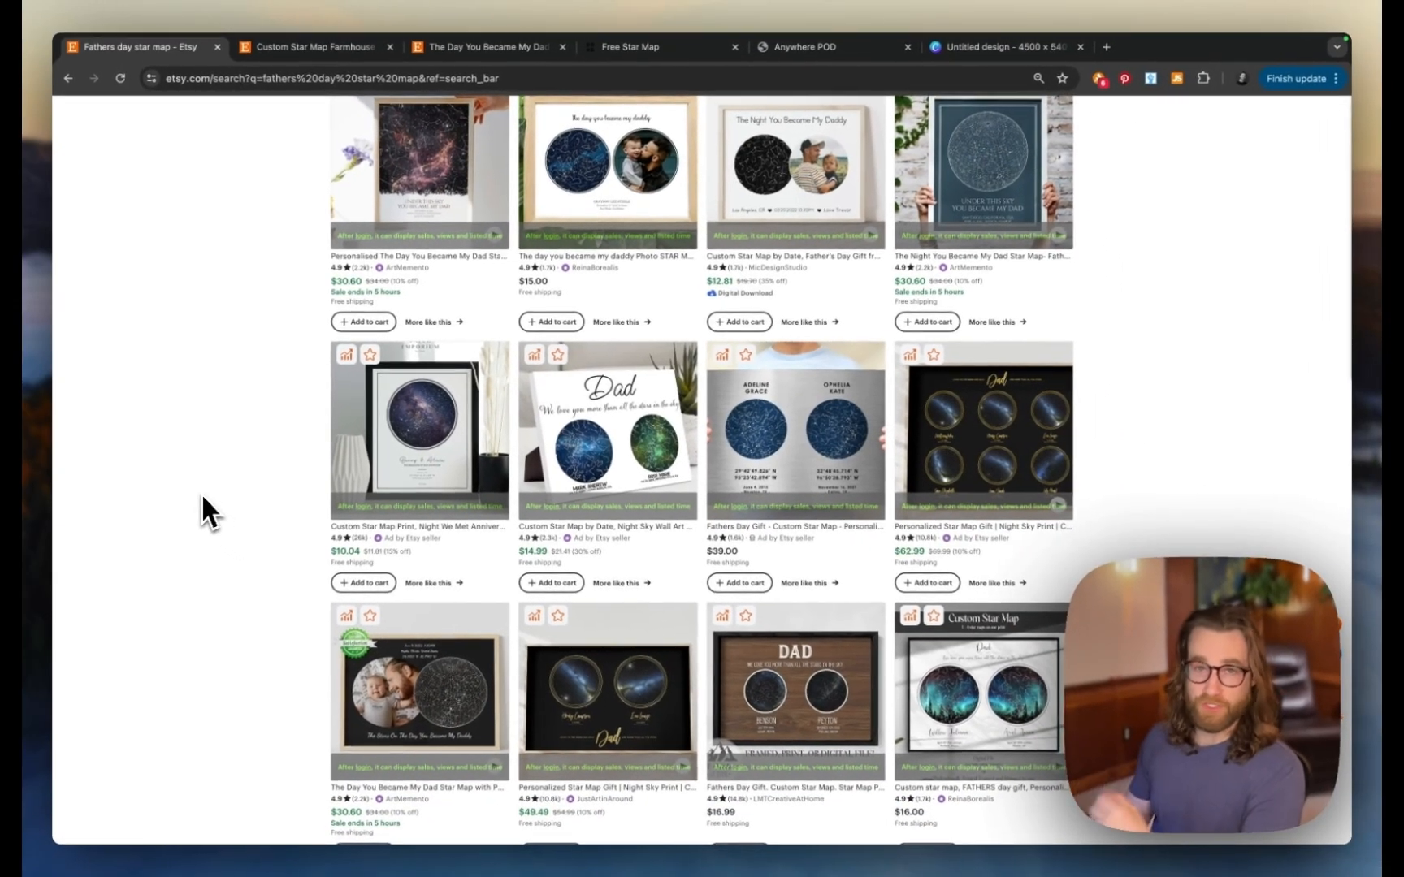
# - Scroll through the Etsy fathers day star map listings
pyautogui.scroll(-5, 202, 497)
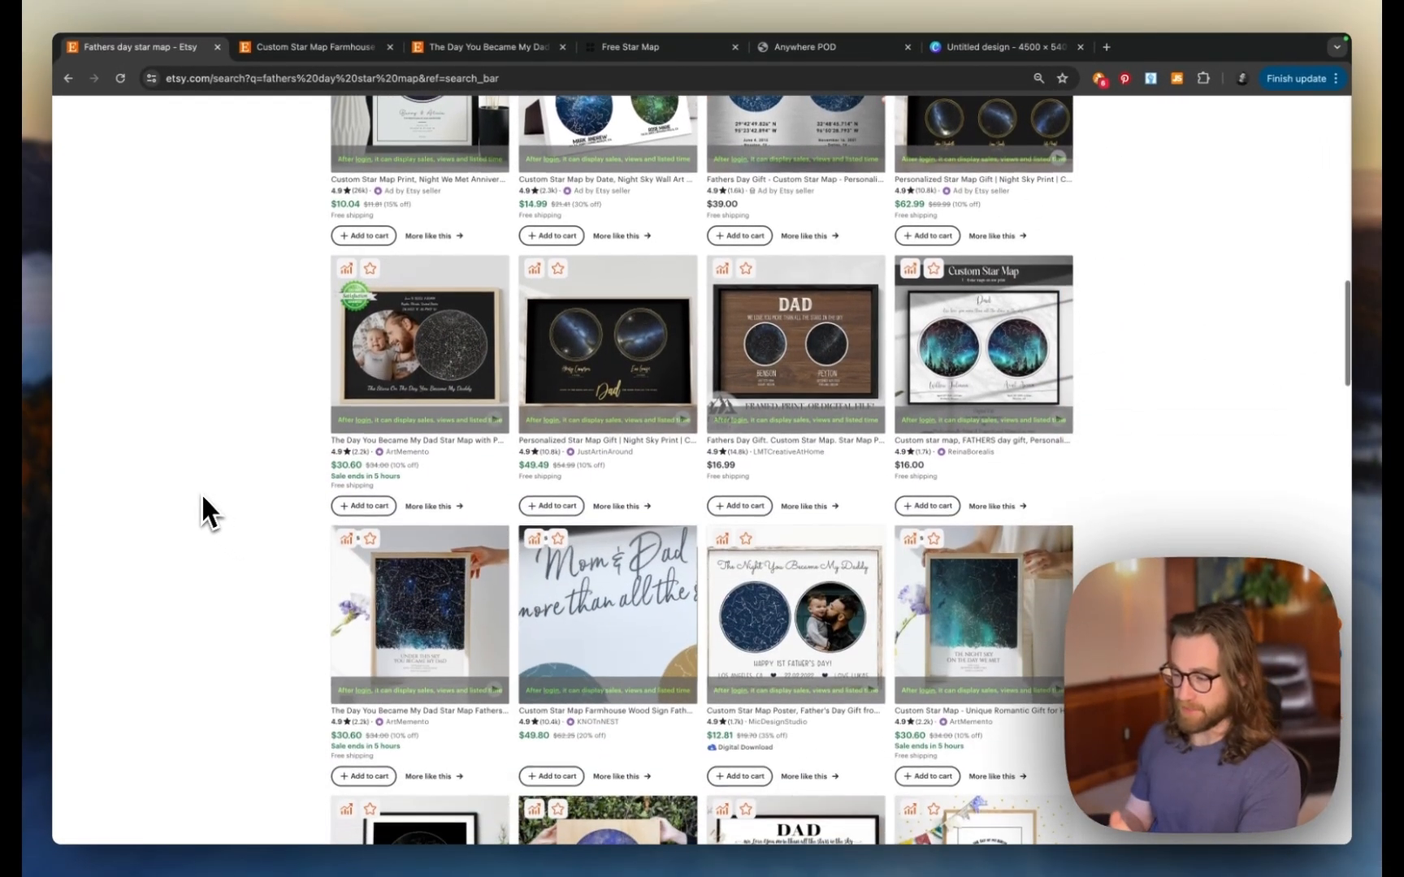
pyautogui.scroll(-4, 202, 498)
pyautogui.scroll(3, 202, 497)
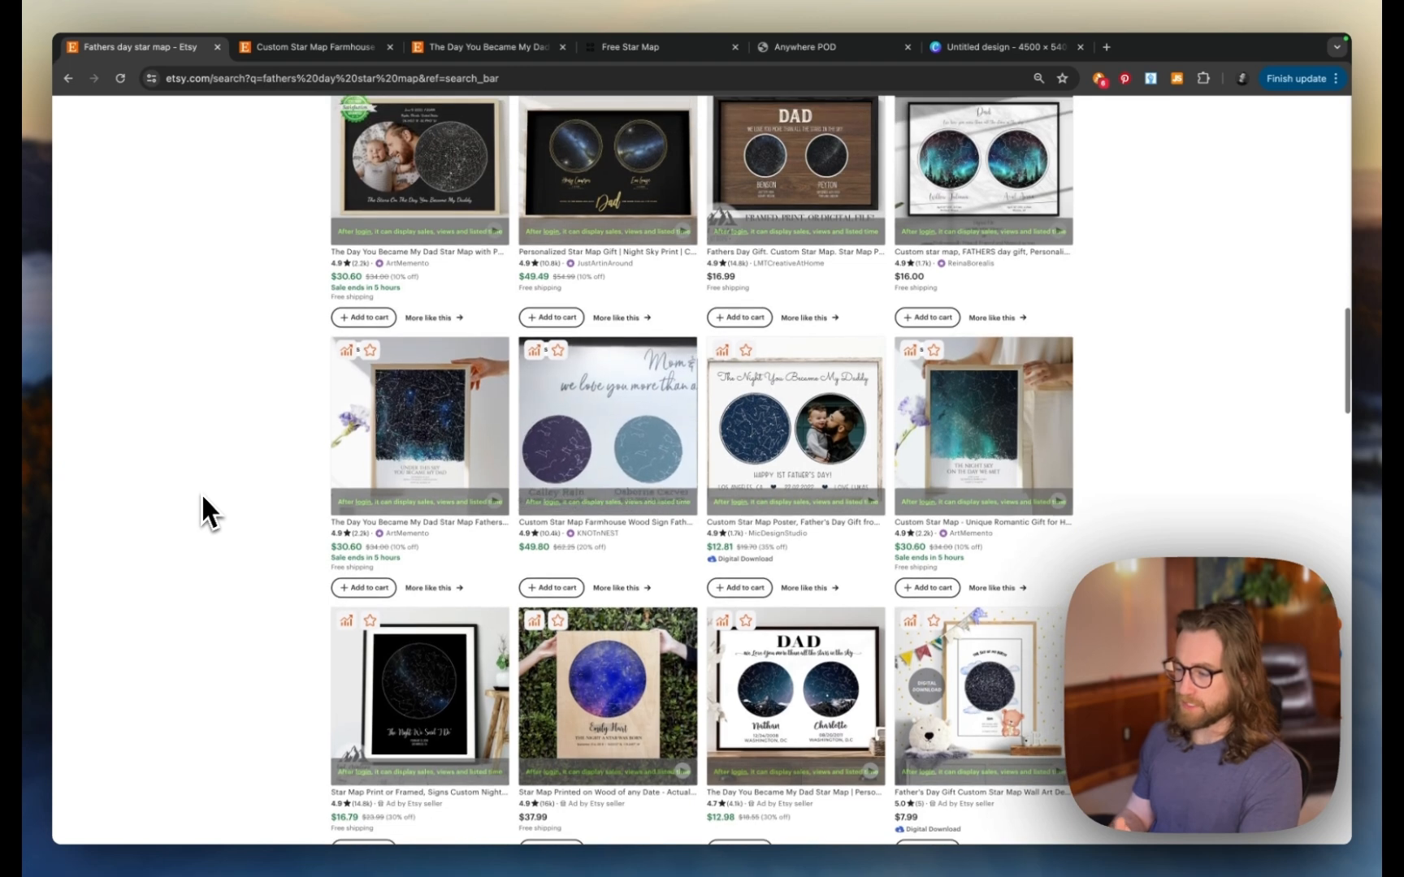
pyautogui.scroll(-1, 202, 497)
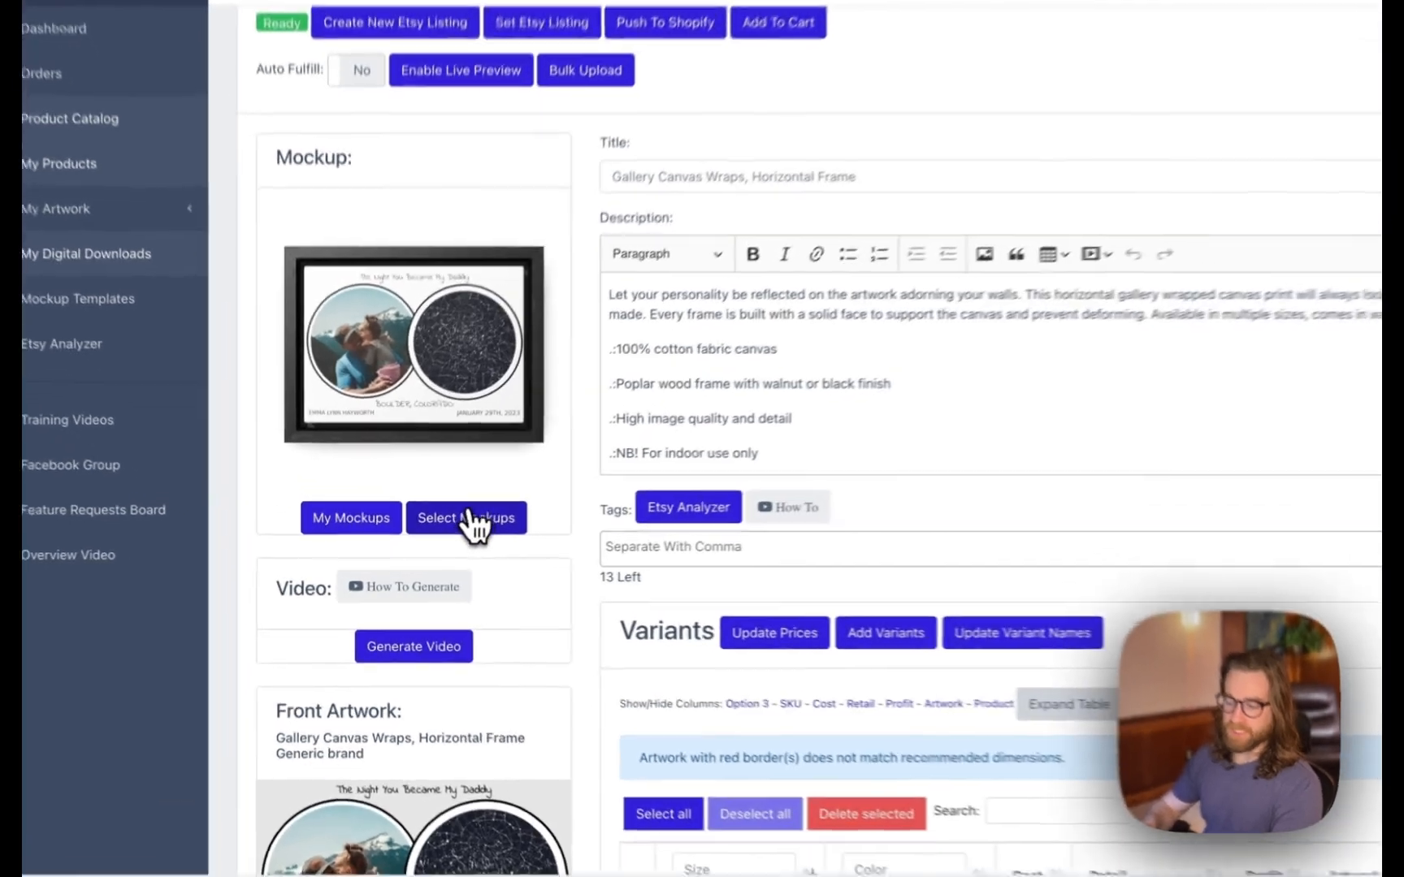
# - Tick all ten mockups in Select Mockups, first marking the walnut-framed one primary
pyautogui.click(436, 531)
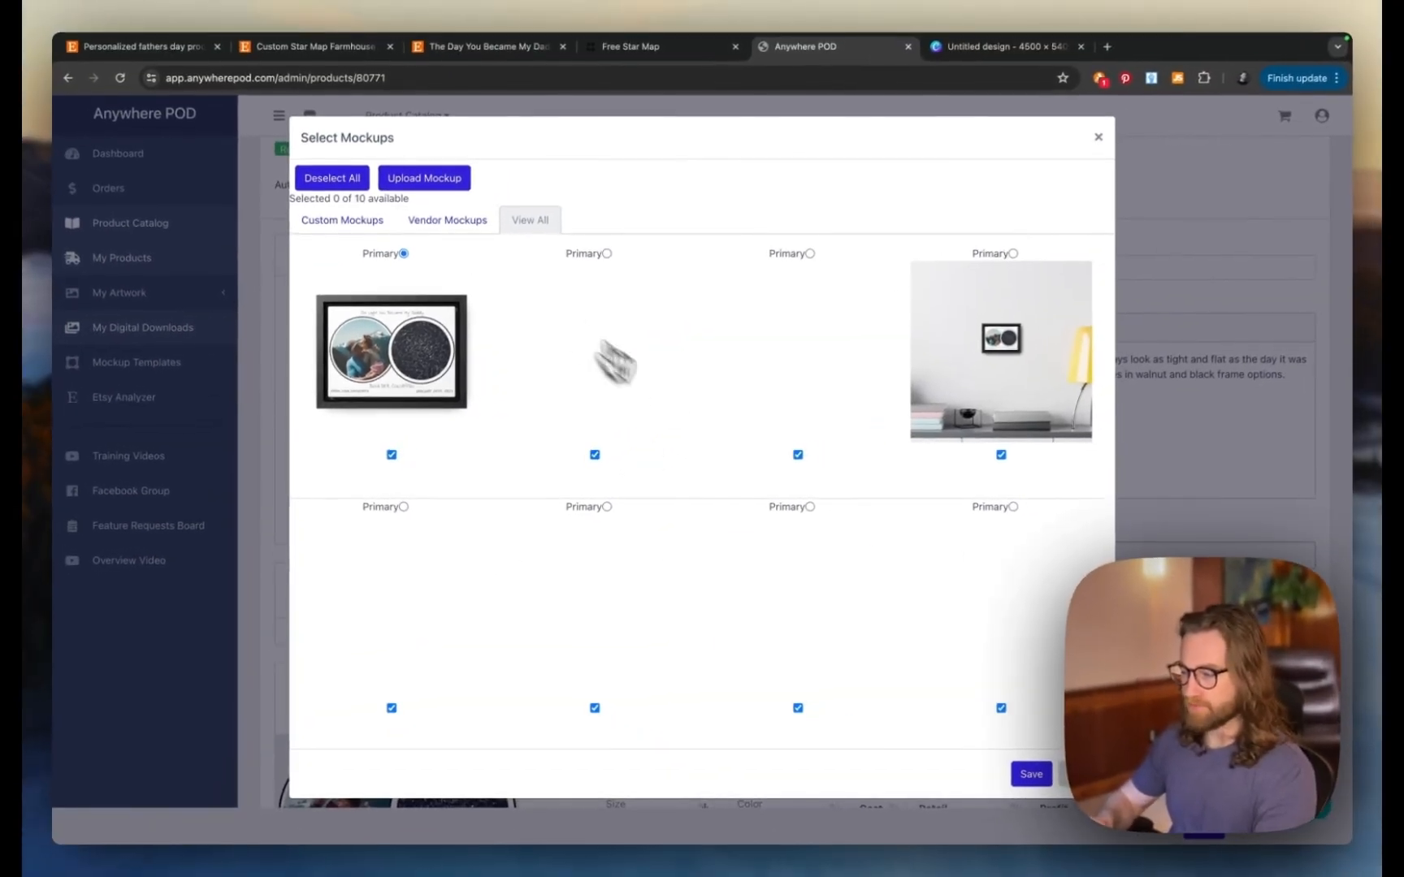
pyautogui.scroll(-1, 846, 346)
pyautogui.scroll(-1, 700, 428)
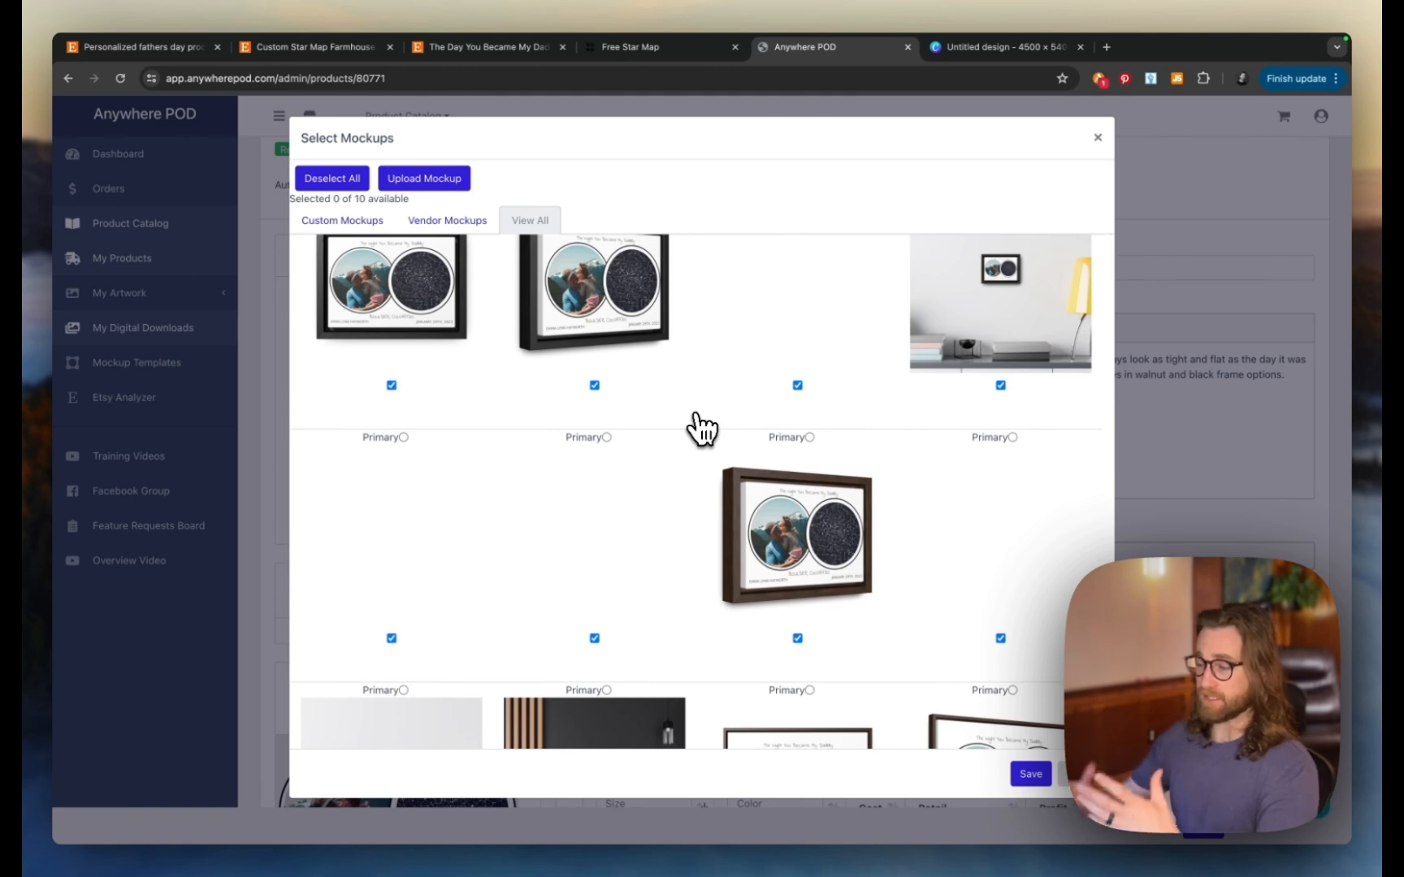
pyautogui.scroll(-2, 702, 428)
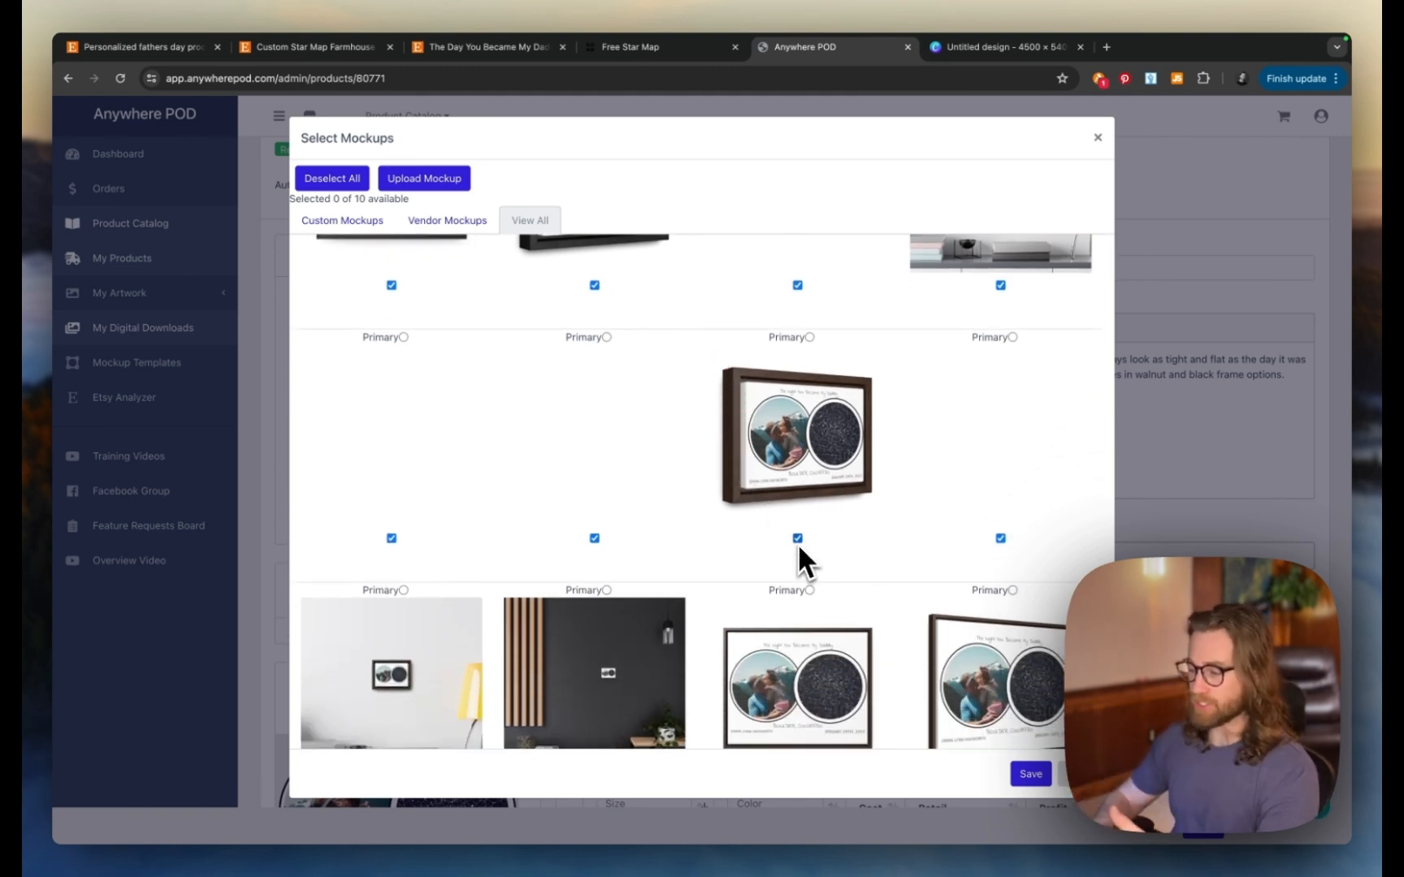
pyautogui.scroll(-1, 801, 544)
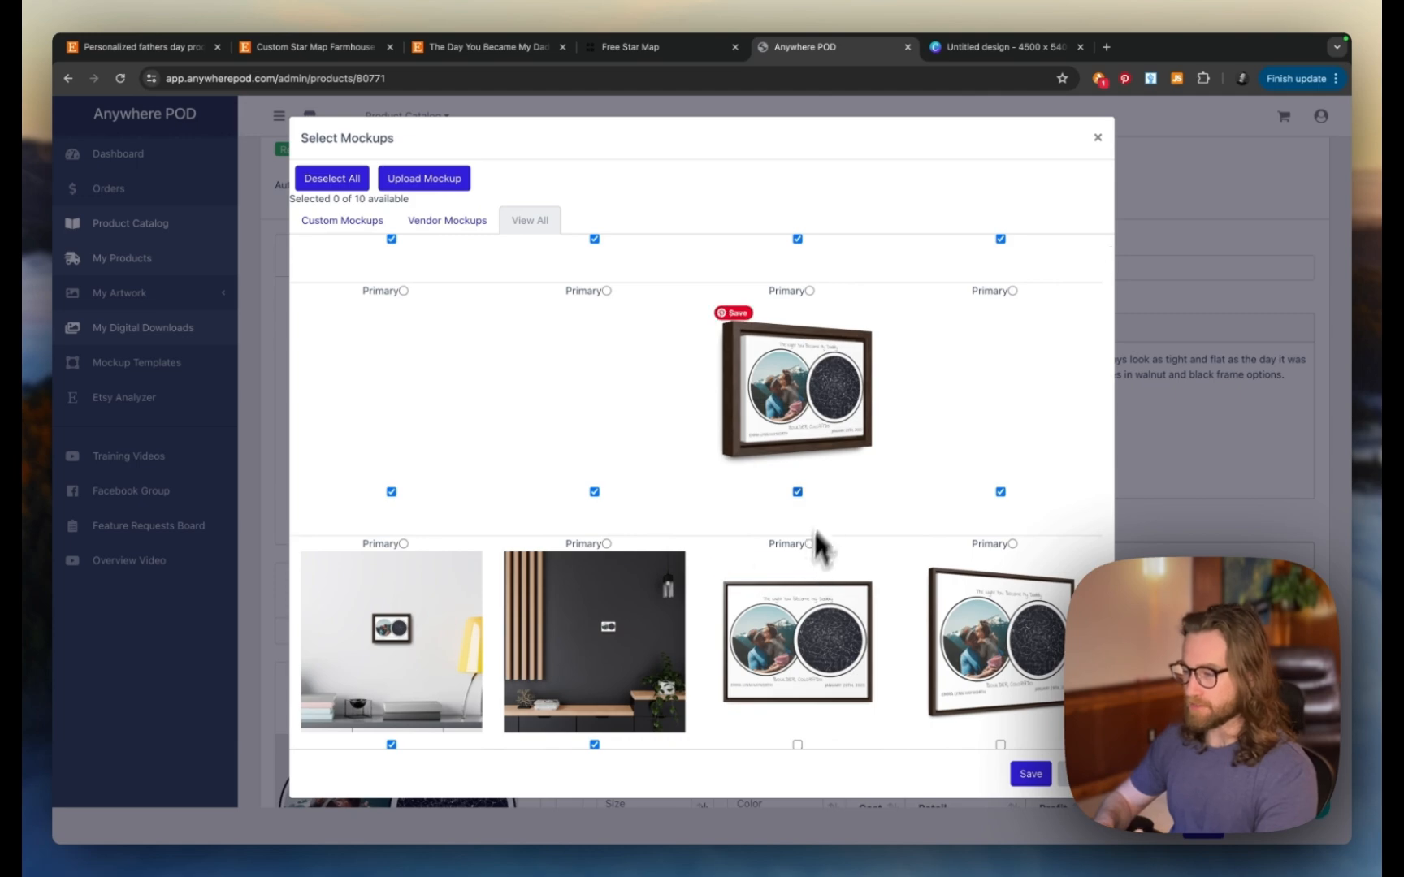
pyautogui.scroll(2, 812, 527)
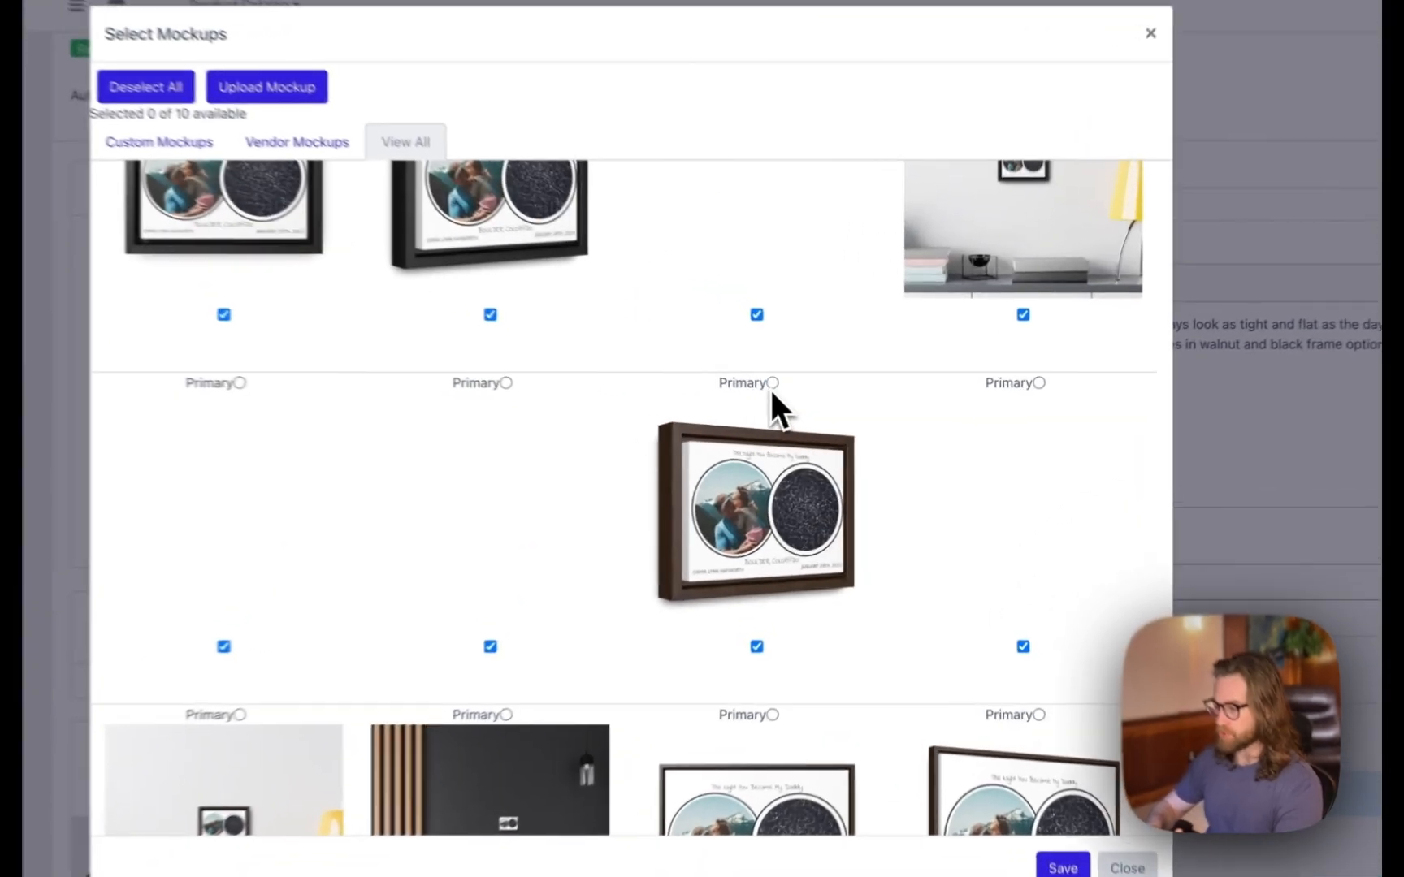
pyautogui.click(771, 385)
pyautogui.scroll(-3, 788, 511)
pyautogui.scroll(-5, 729, 418)
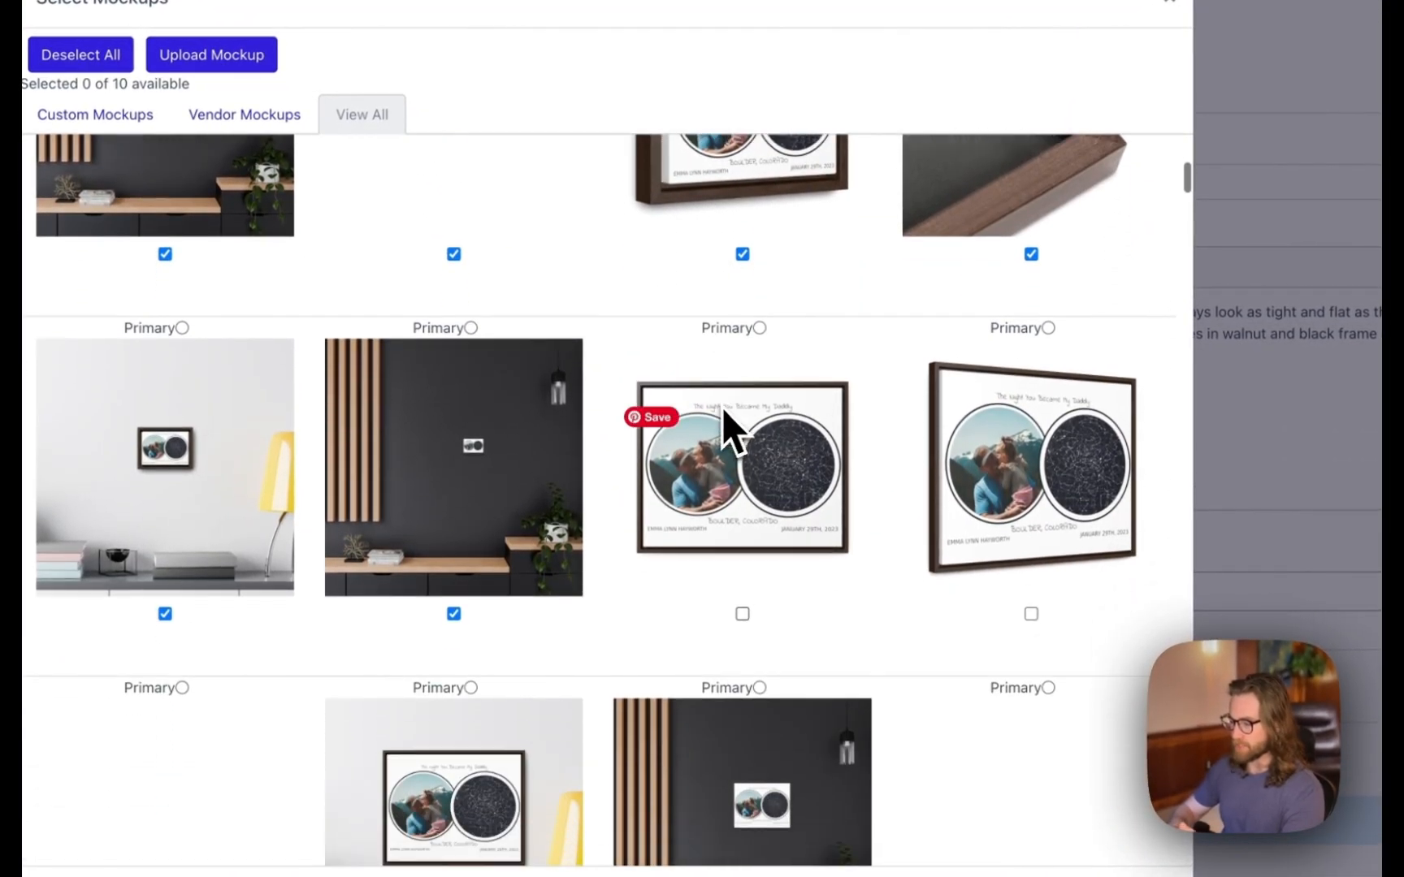
pyautogui.scroll(-2, 723, 408)
pyautogui.scroll(1, 723, 408)
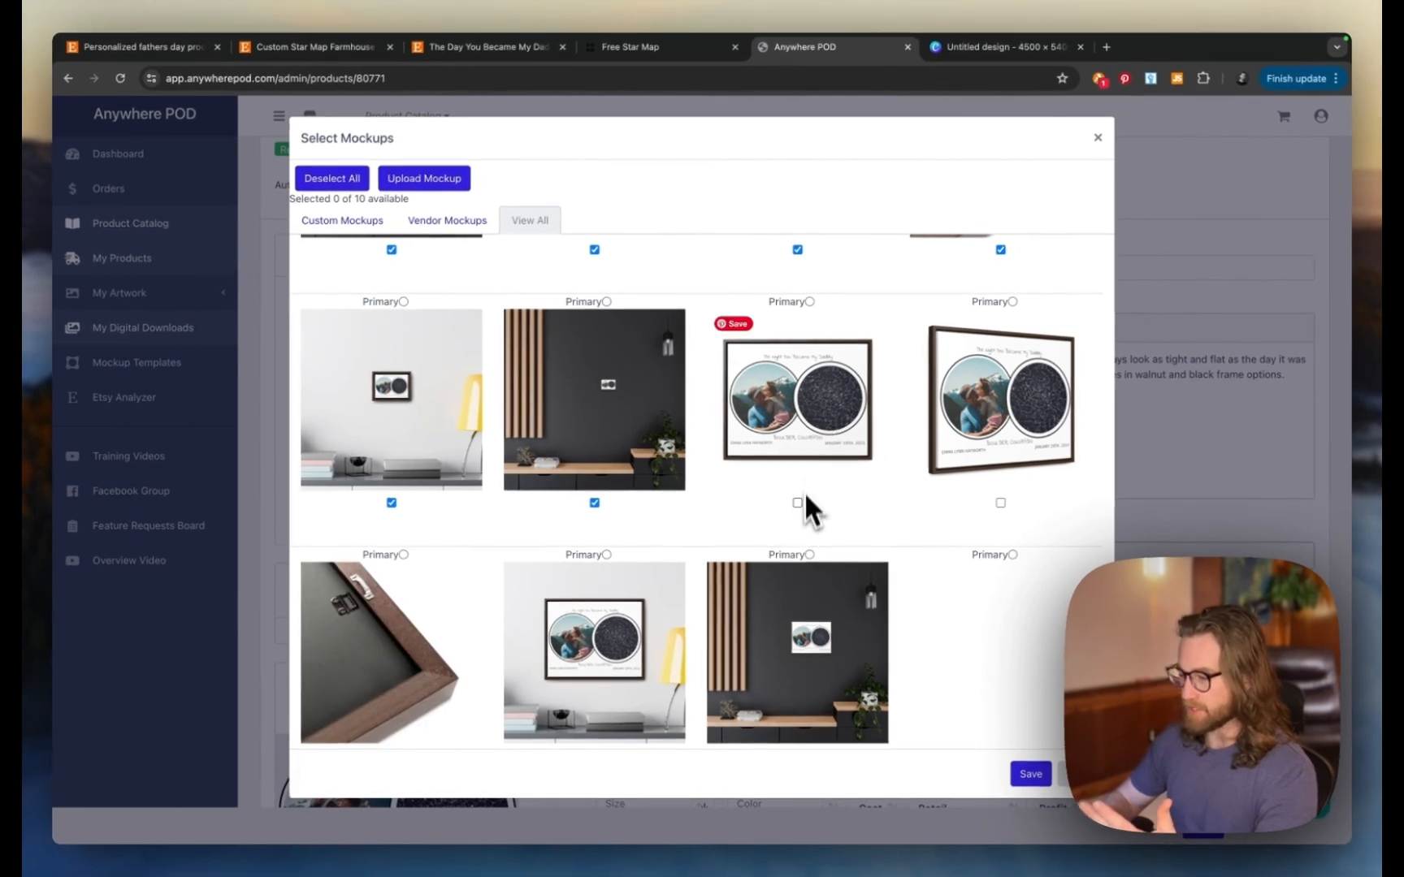
pyautogui.scroll(5, 808, 438)
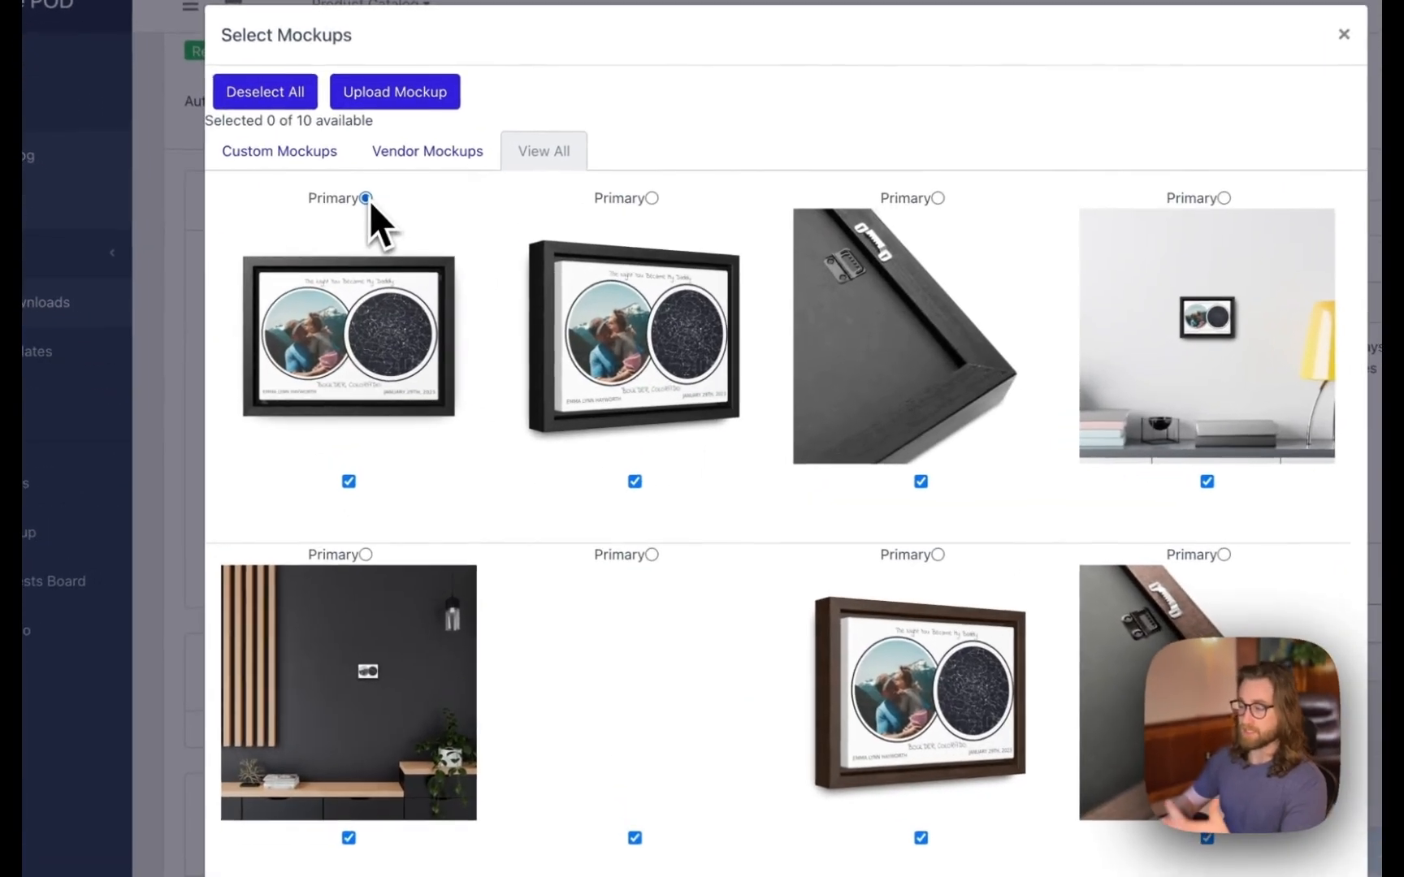
# - Make the black-framed front view the primary mockup and save the selection
pyautogui.click(404, 253)
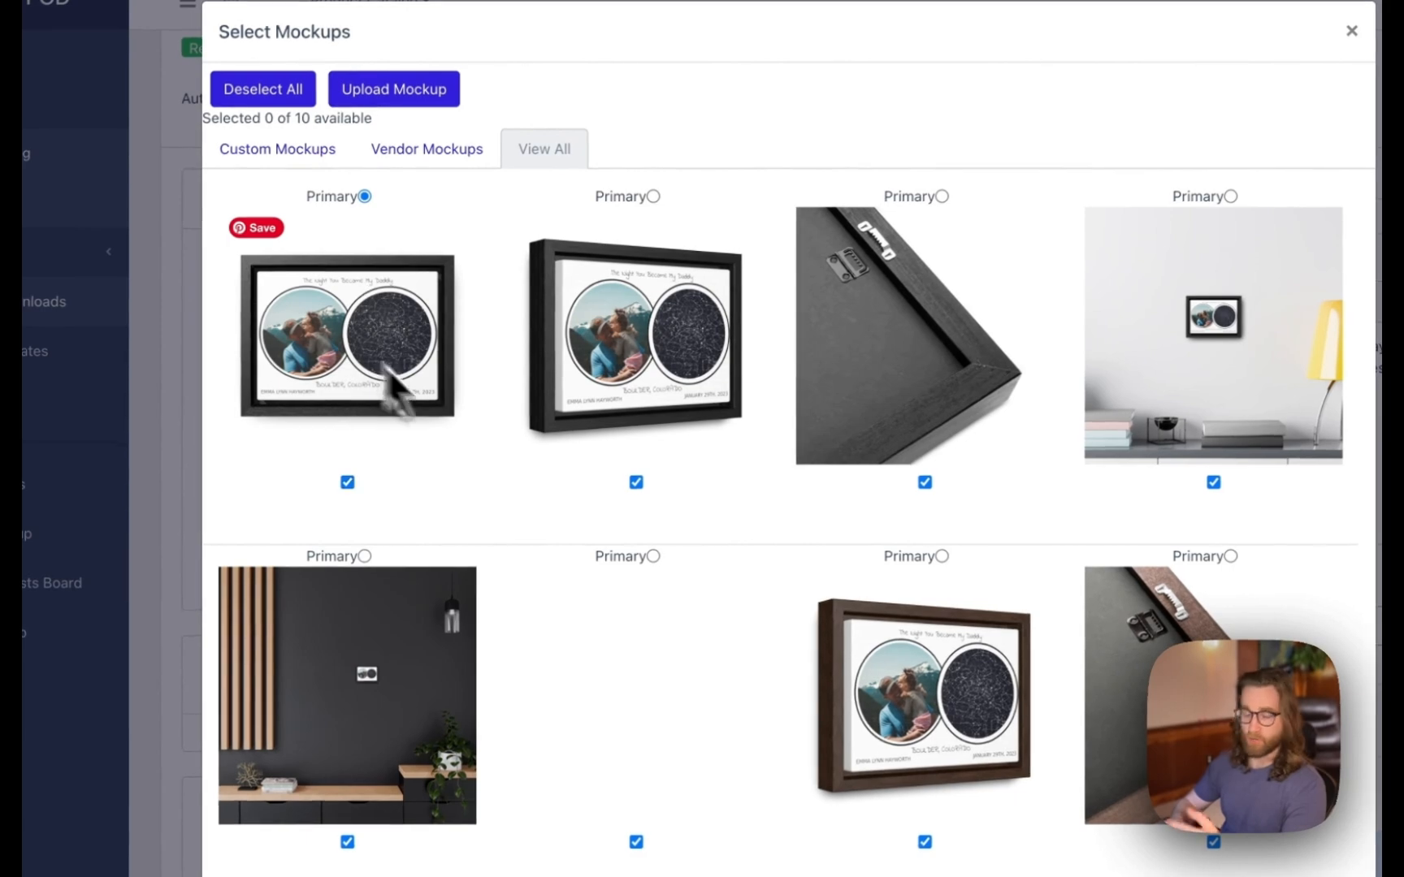
pyautogui.scroll(-8, 782, 707)
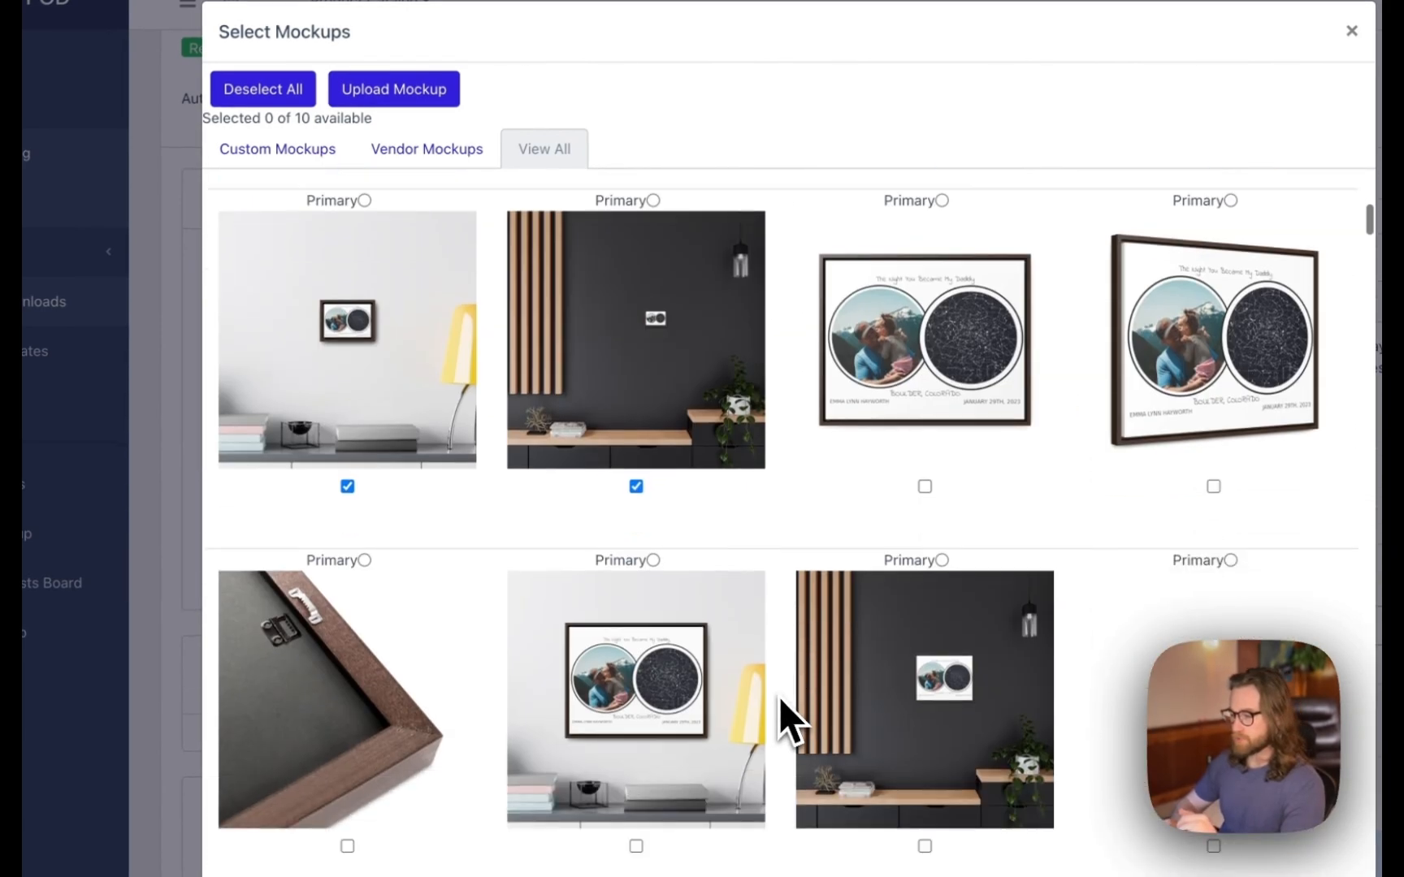
pyautogui.click(1352, 30)
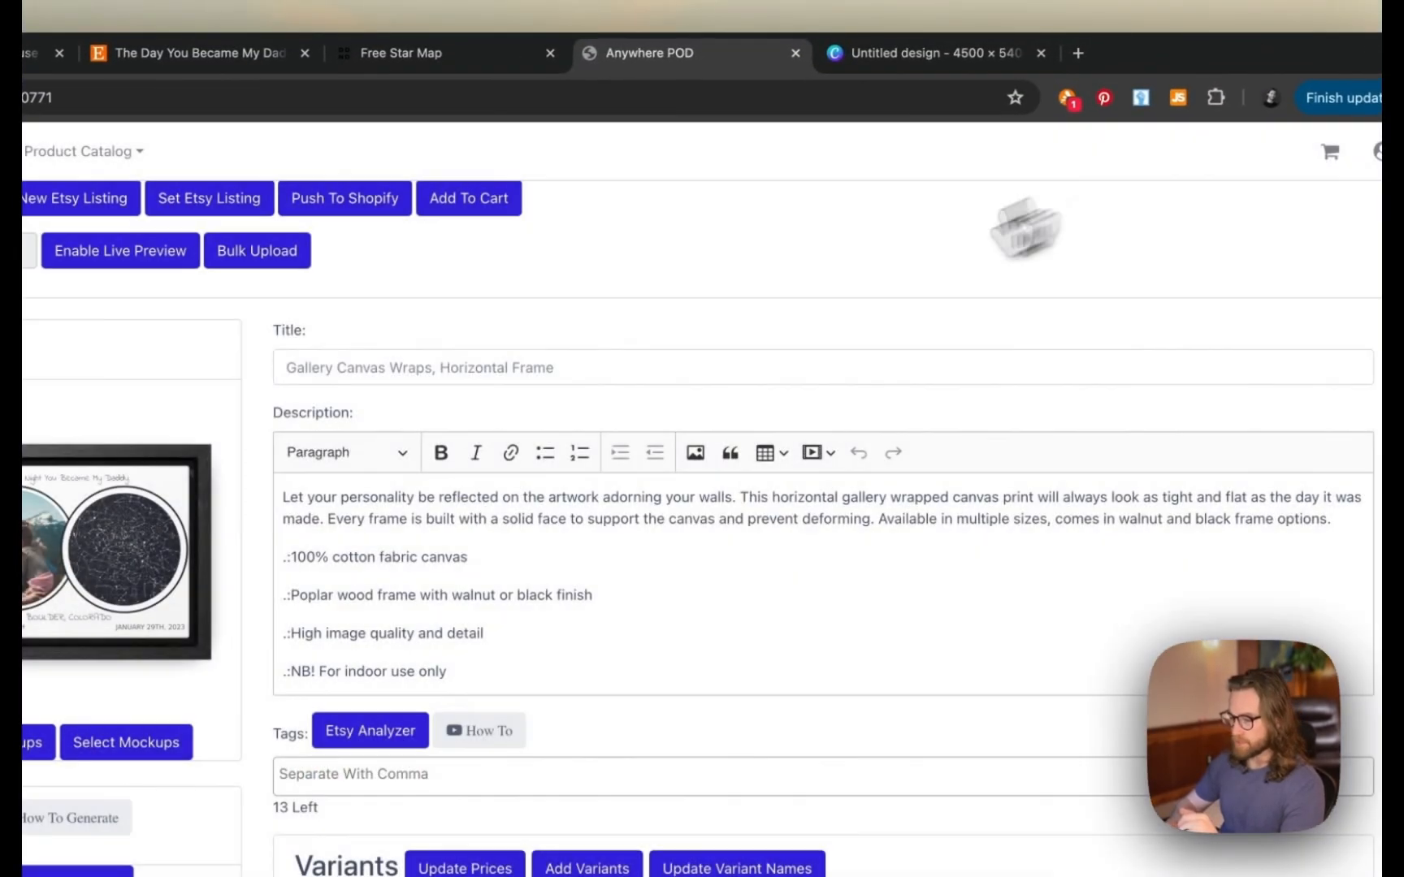
pyautogui.scroll(-5, 159, 638)
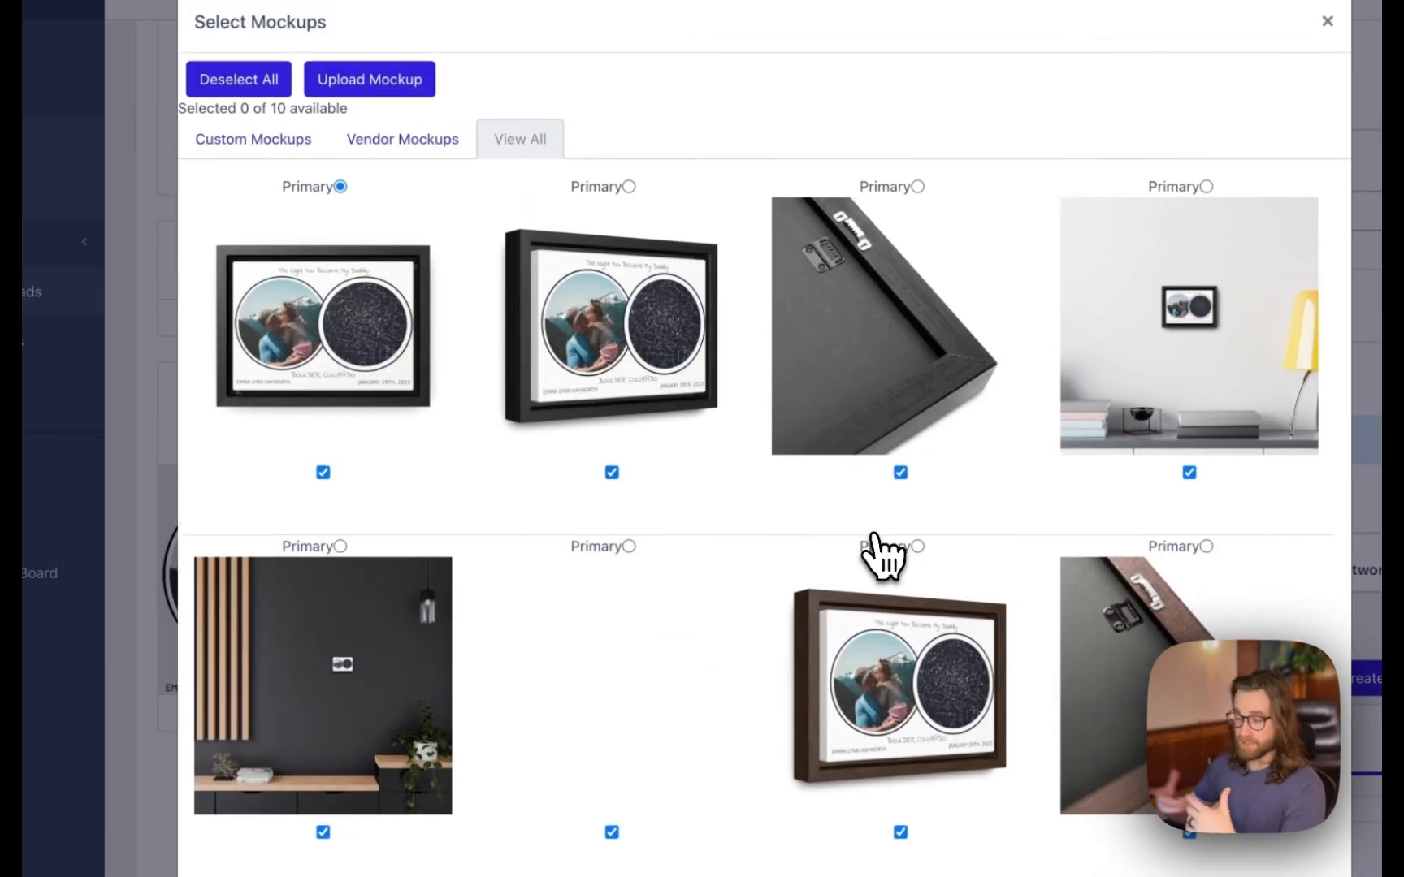
pyautogui.scroll(-3, 1040, 659)
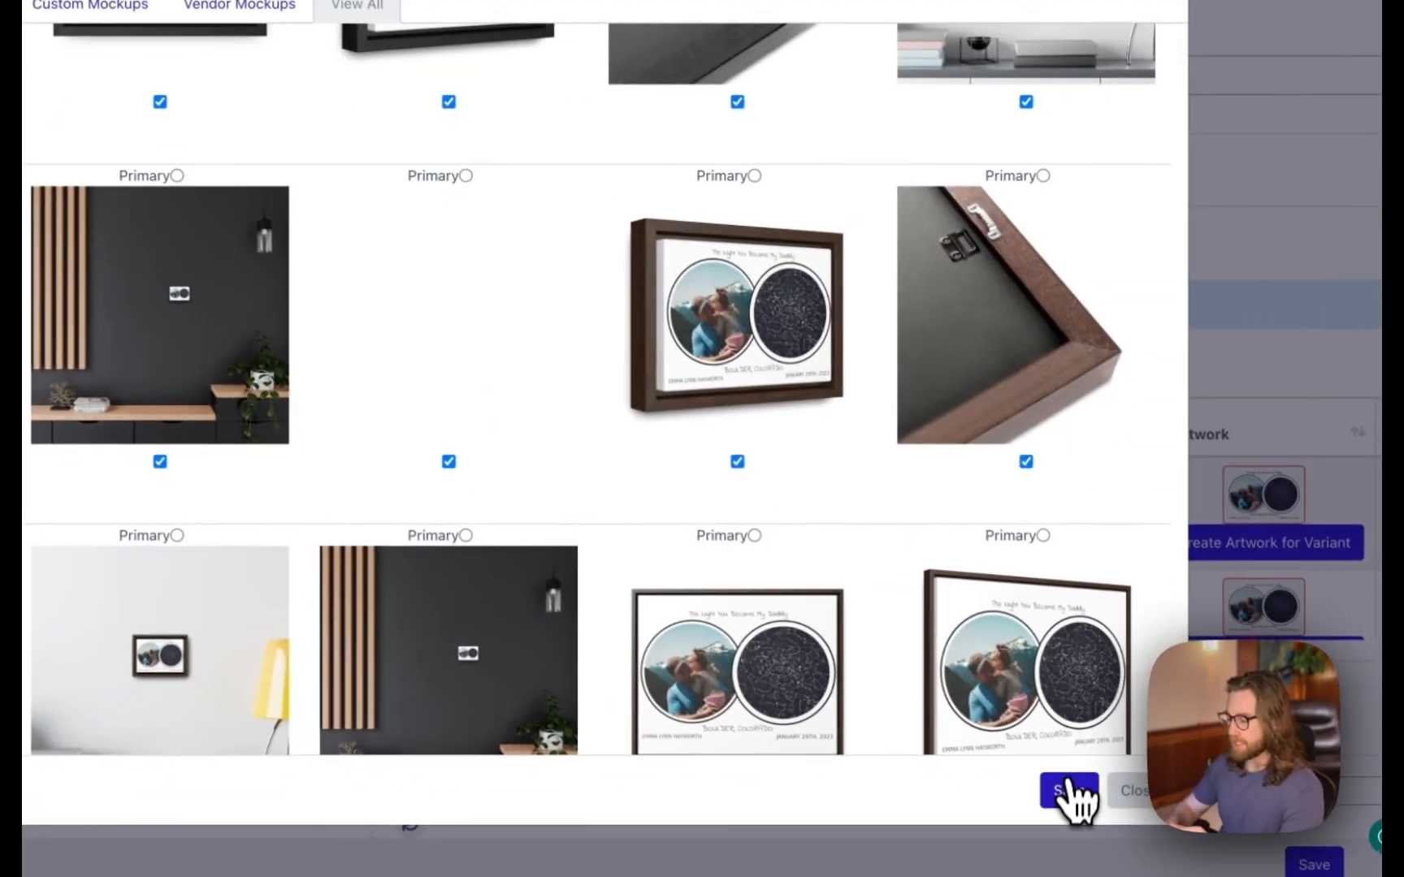
pyautogui.click(1067, 799)
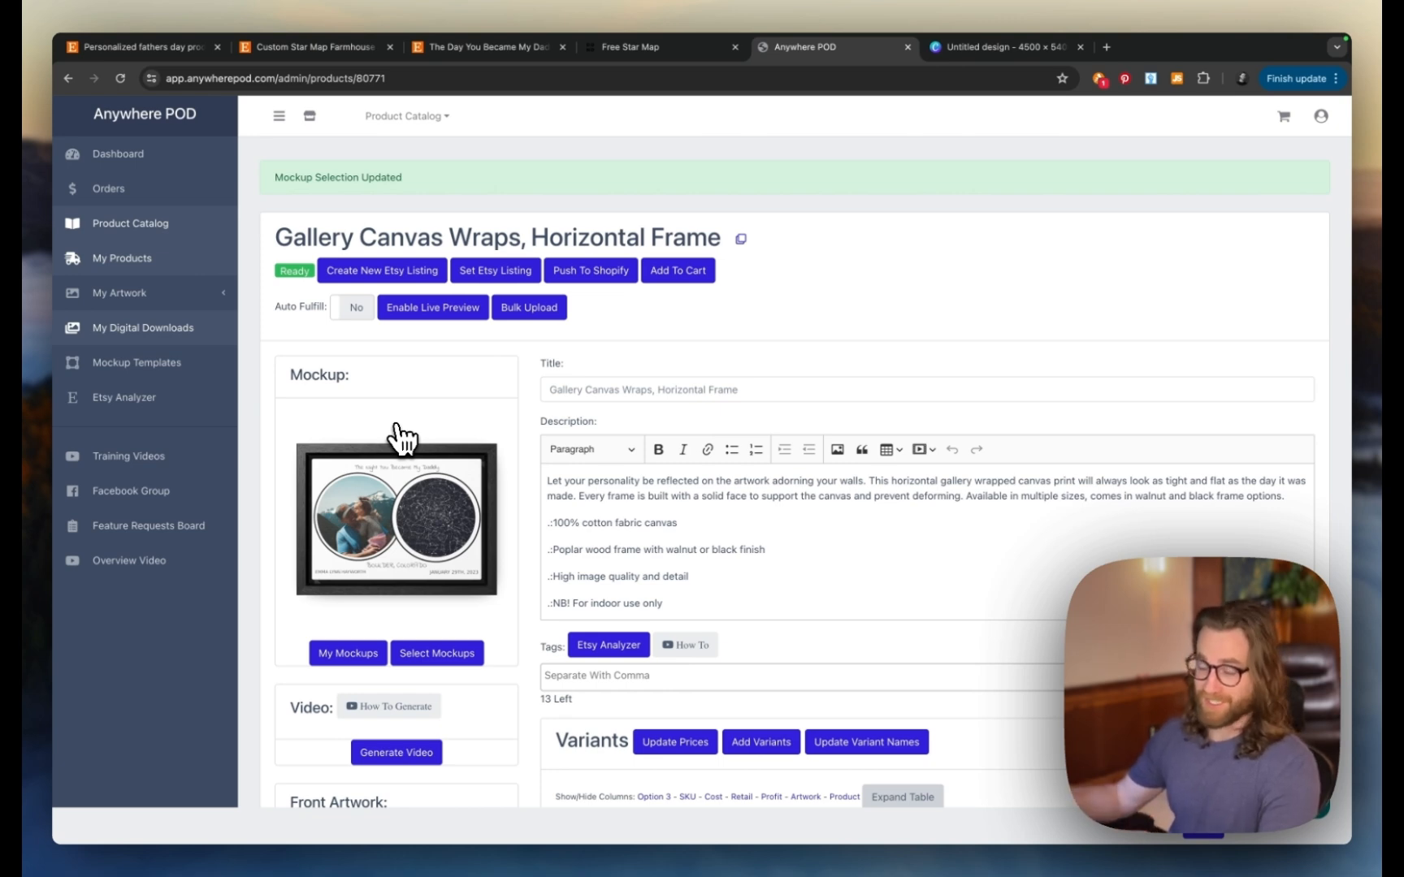
# - Scroll the saved Gallery Canvas Wraps product page down to the Variants table
pyautogui.scroll(-5, 403, 439)
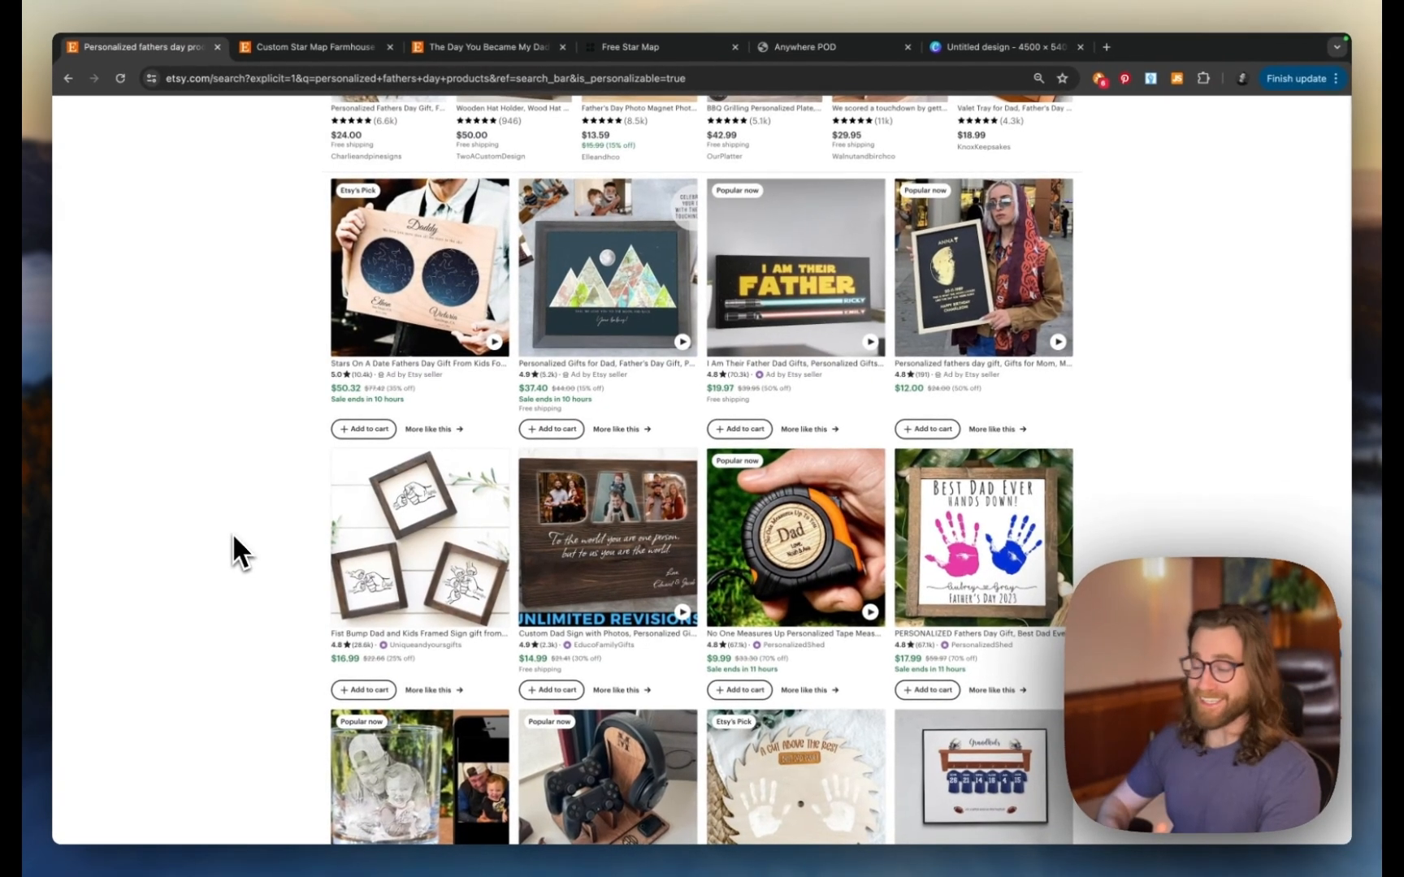
# - Scroll down the Etsy personalized Father's Day results past signs and fridge photo magnets
pyautogui.scroll(-2, 233, 537)
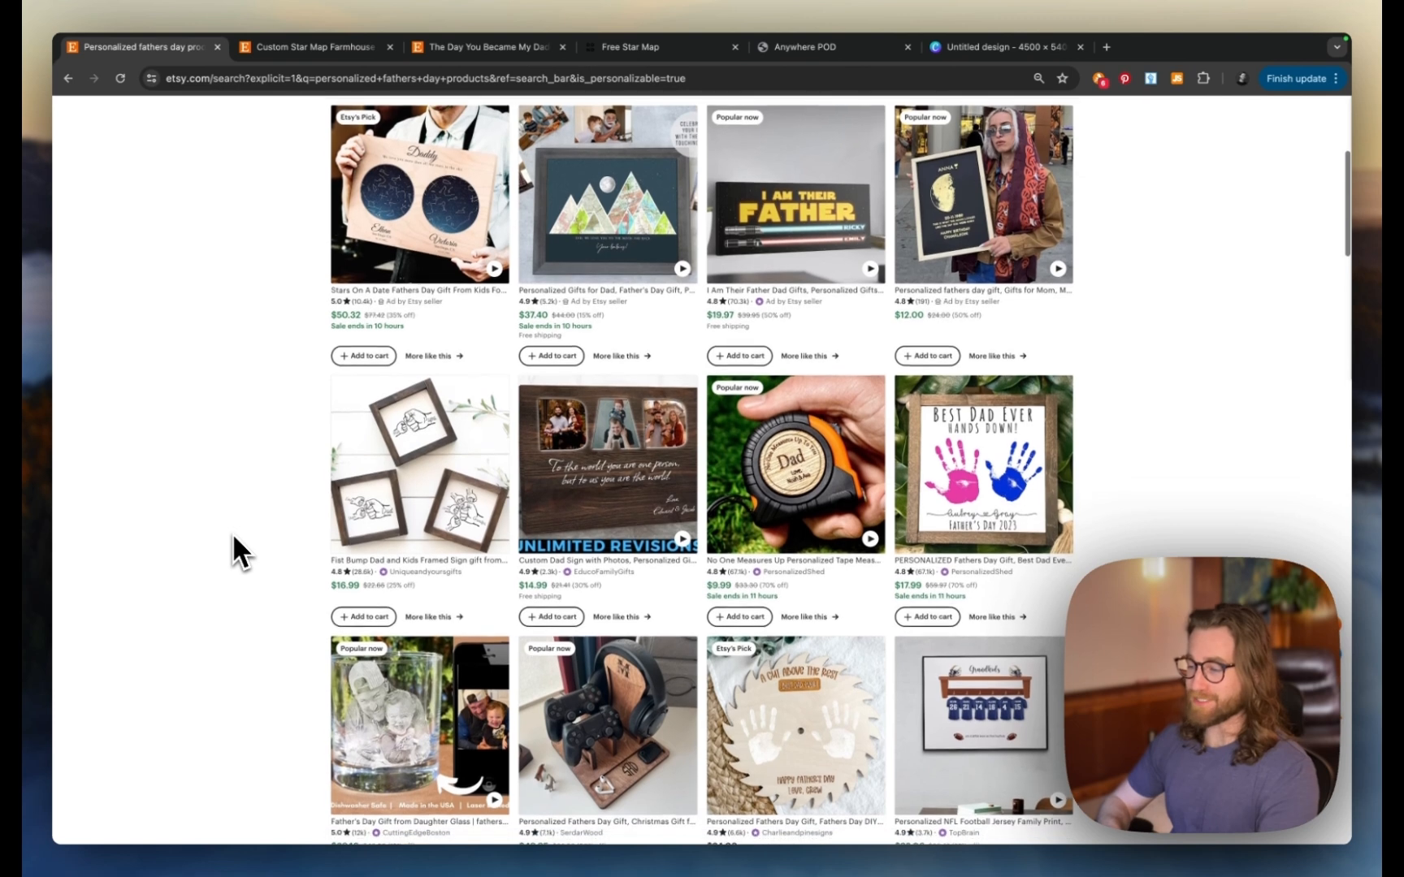
pyautogui.scroll(-2, 233, 537)
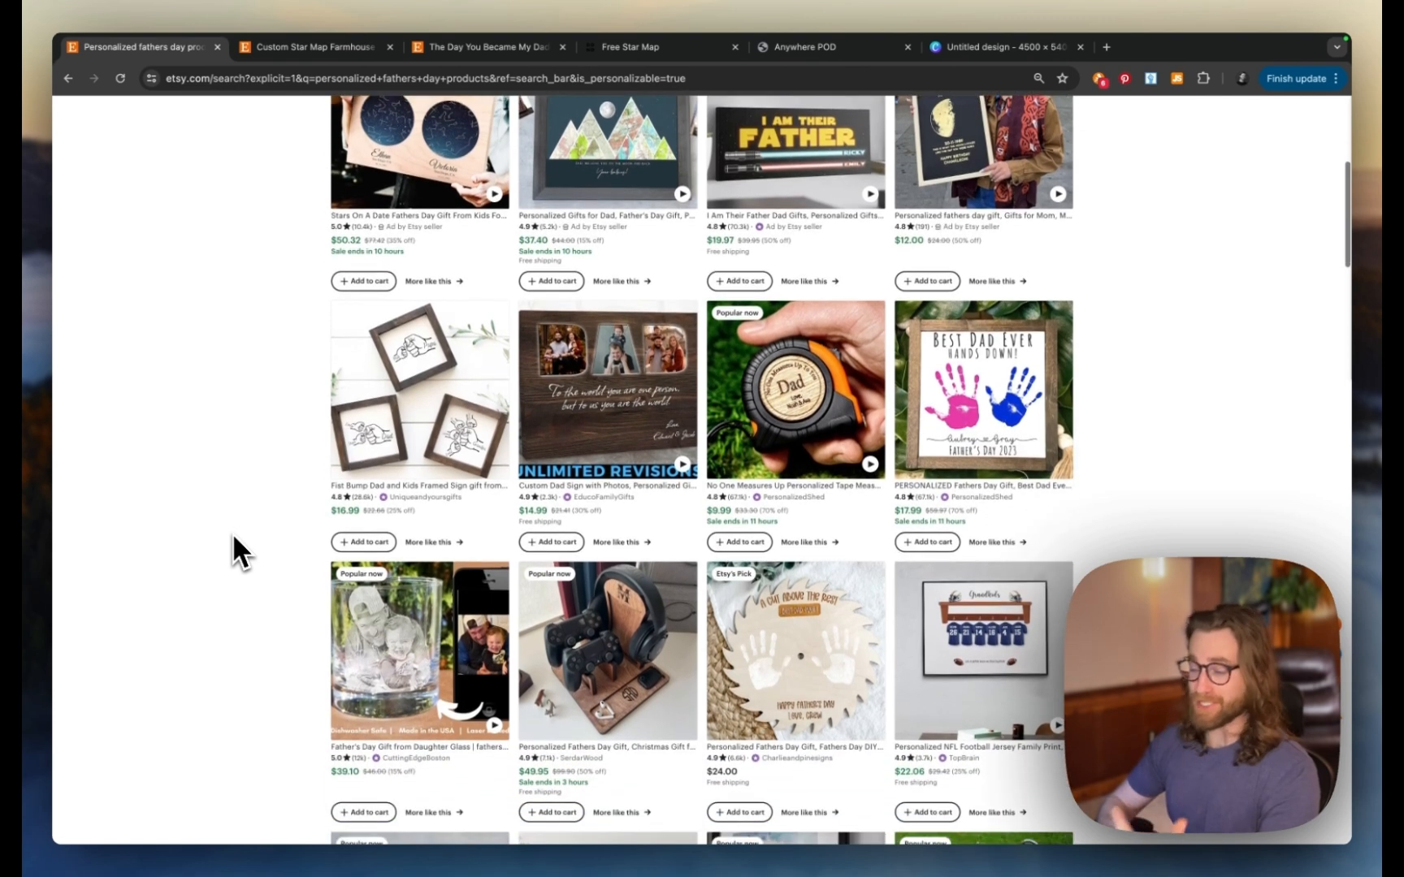
pyautogui.scroll(-1, 233, 537)
pyautogui.scroll(-3, 233, 537)
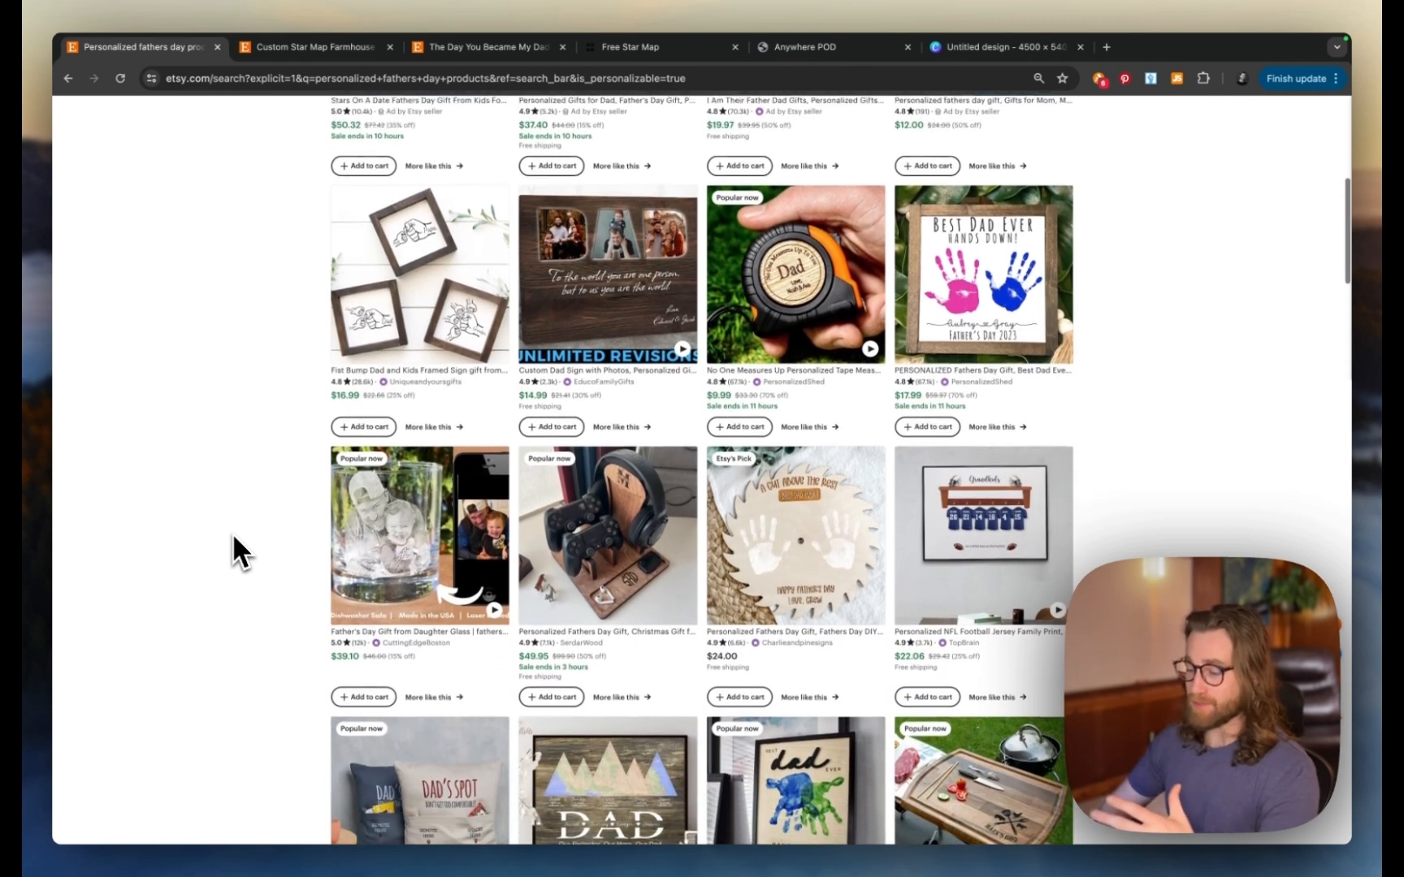
pyautogui.scroll(-3, 234, 537)
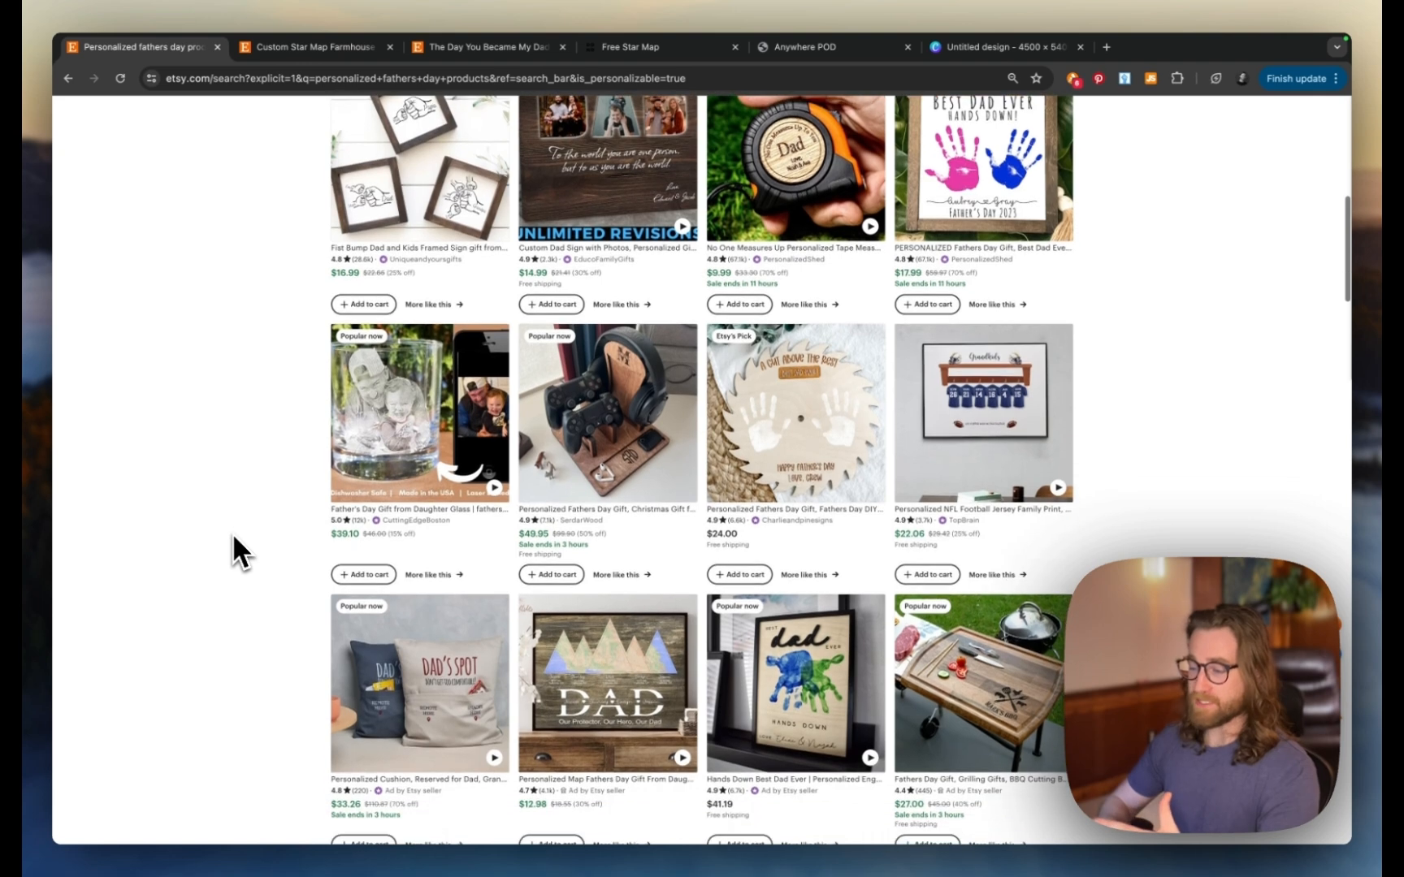
pyautogui.scroll(-3, 233, 537)
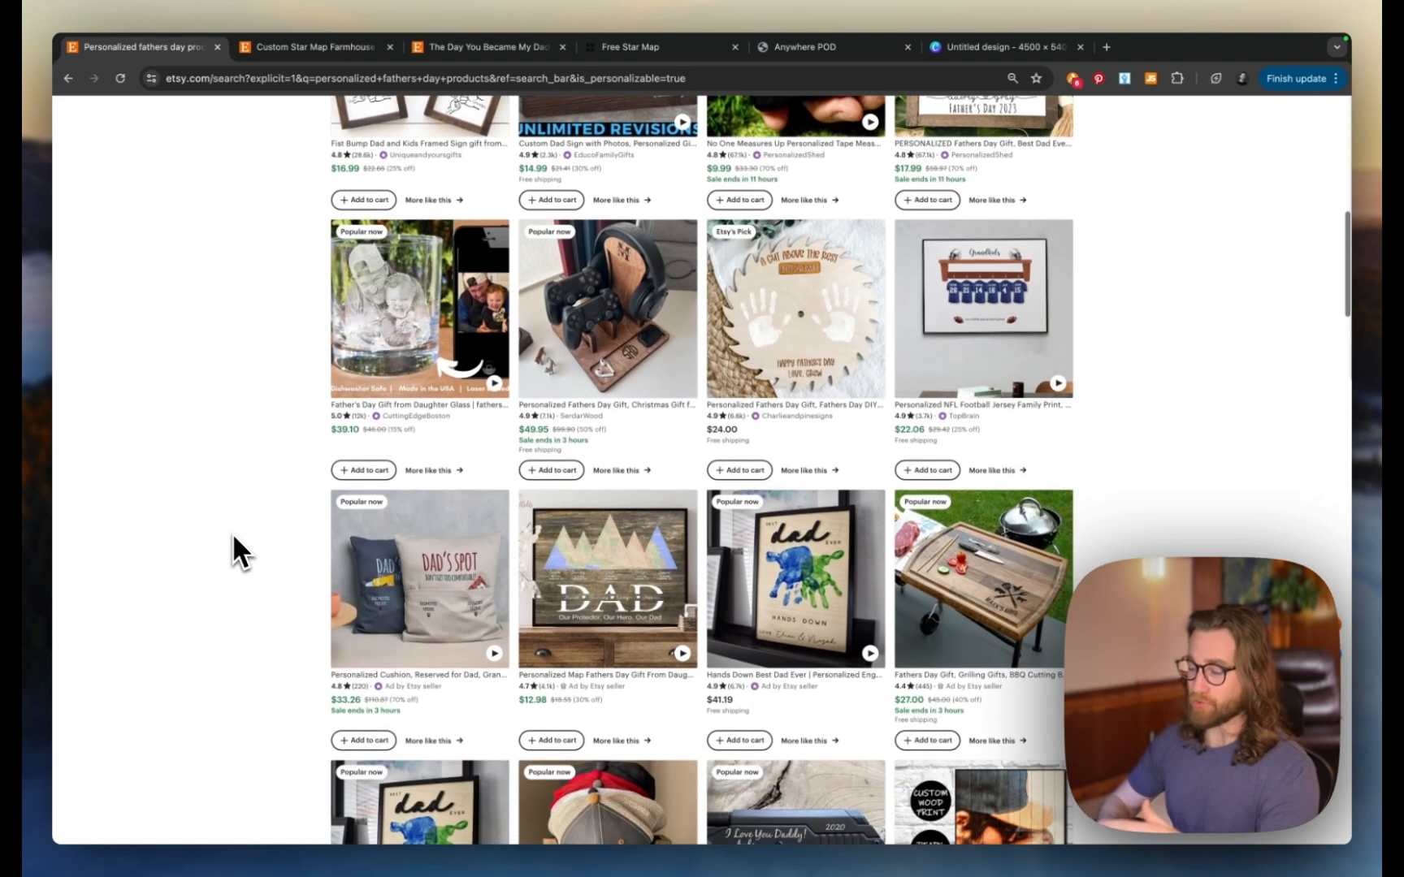
pyautogui.scroll(-3, 234, 538)
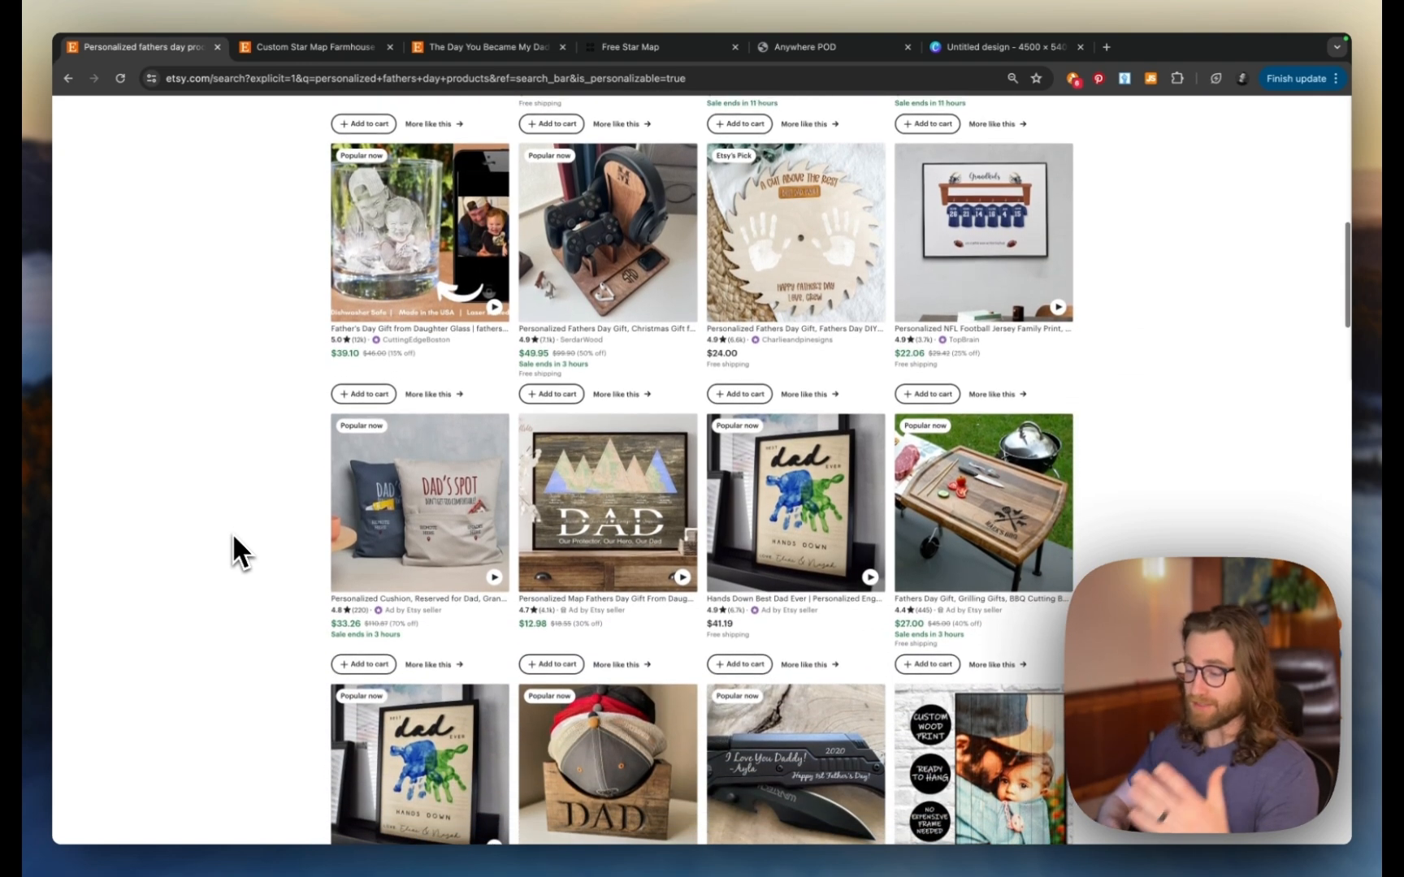
pyautogui.scroll(-3, 233, 537)
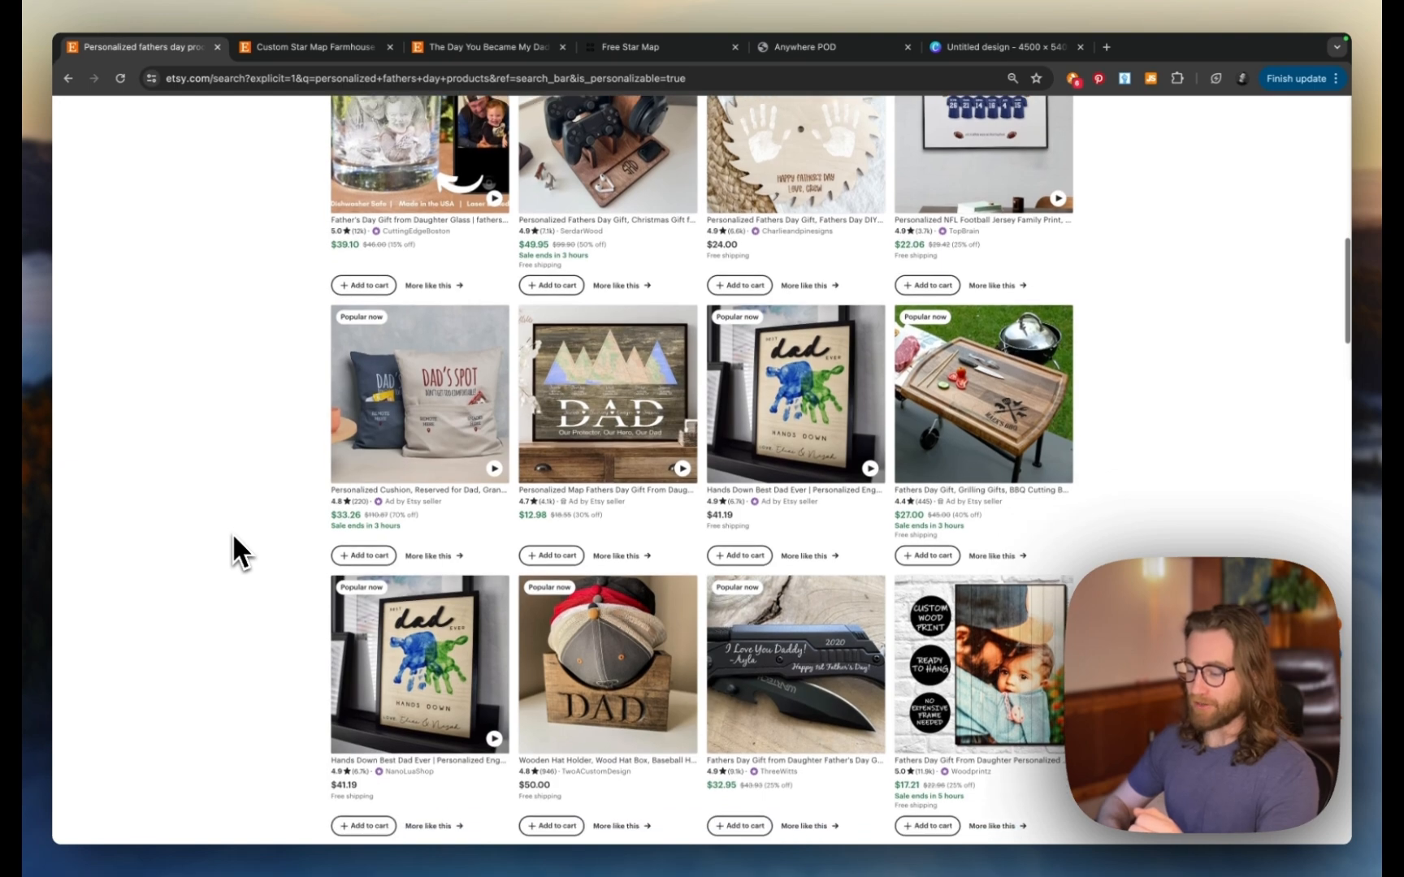
pyautogui.scroll(-3, 233, 537)
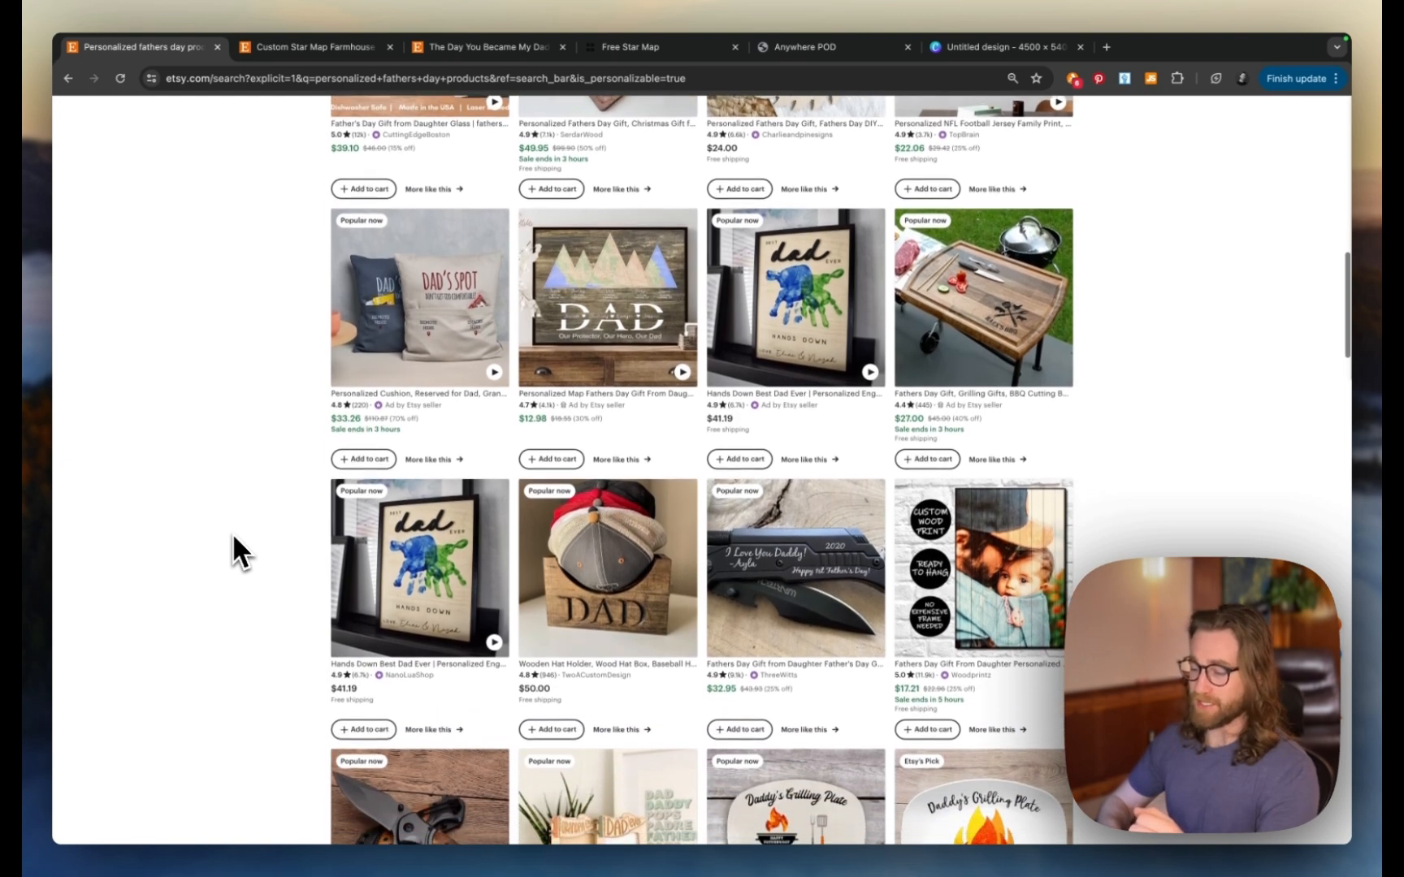
pyautogui.scroll(-5, 233, 537)
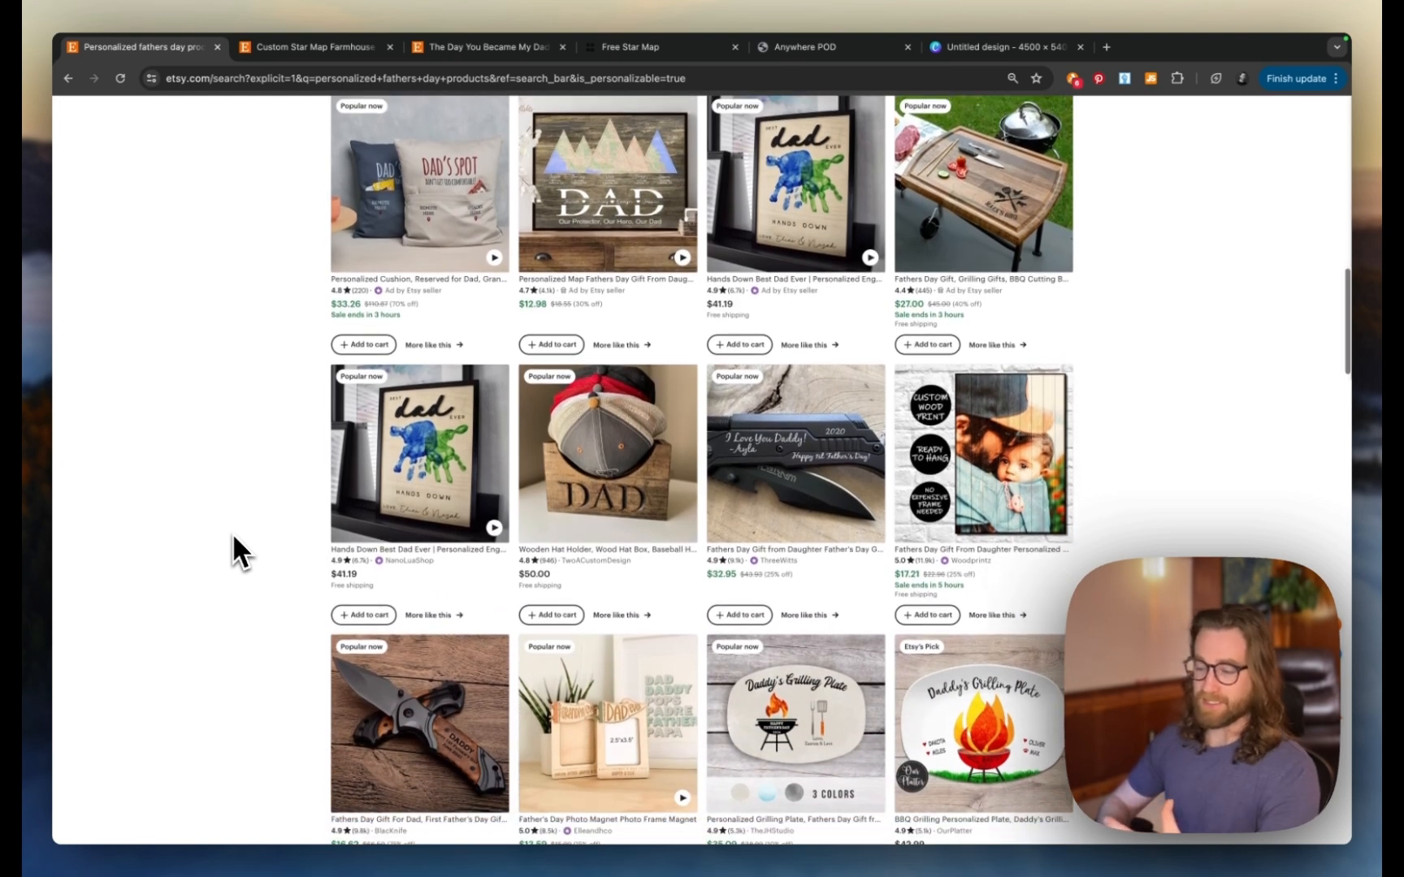
pyautogui.scroll(-1, 235, 553)
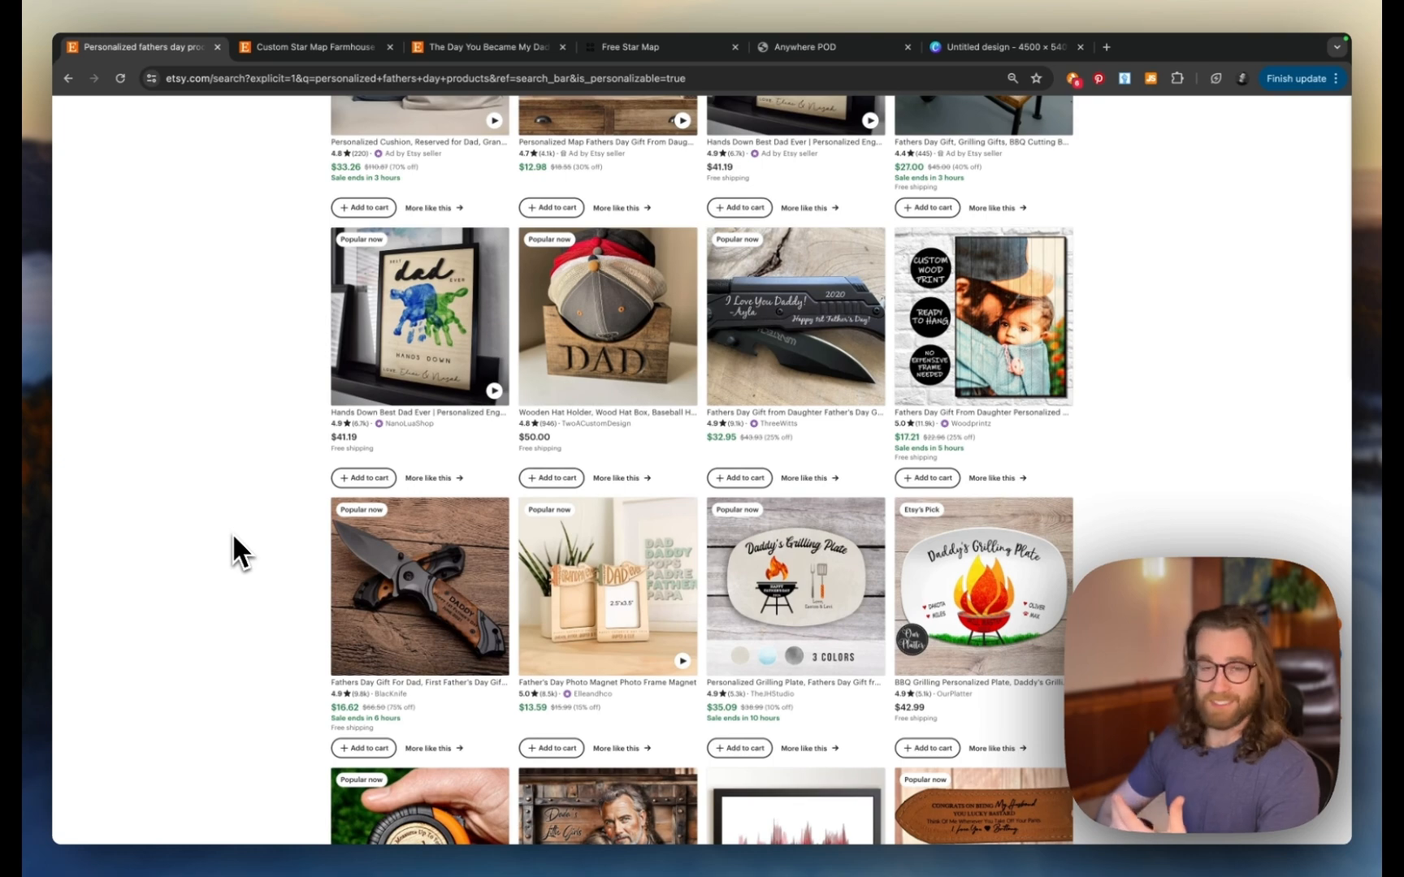
pyautogui.scroll(-3, 234, 537)
pyautogui.scroll(-3, 233, 537)
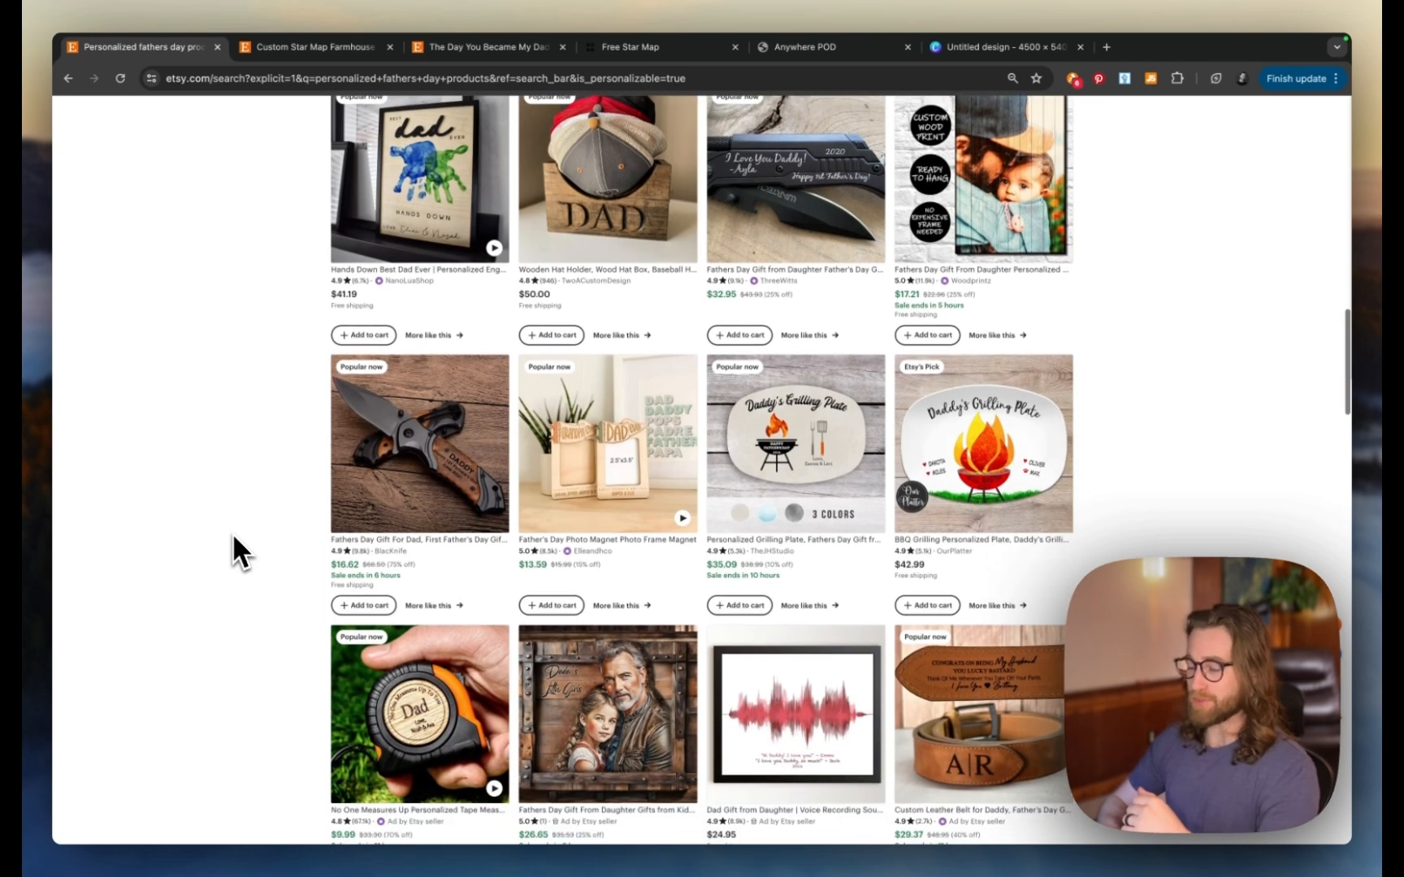
pyautogui.scroll(-10, 233, 537)
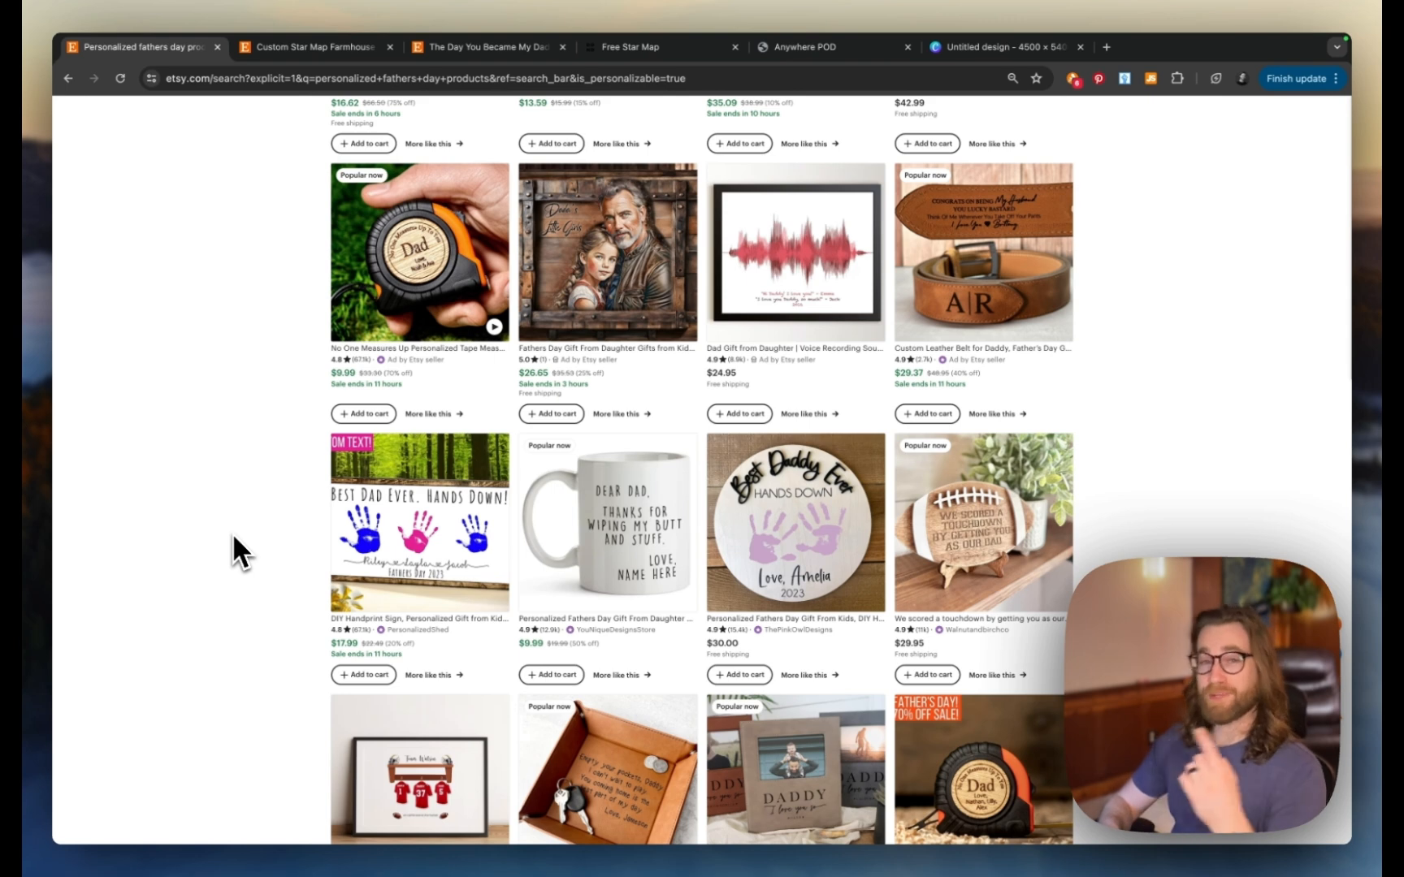
pyautogui.scroll(-4, 233, 553)
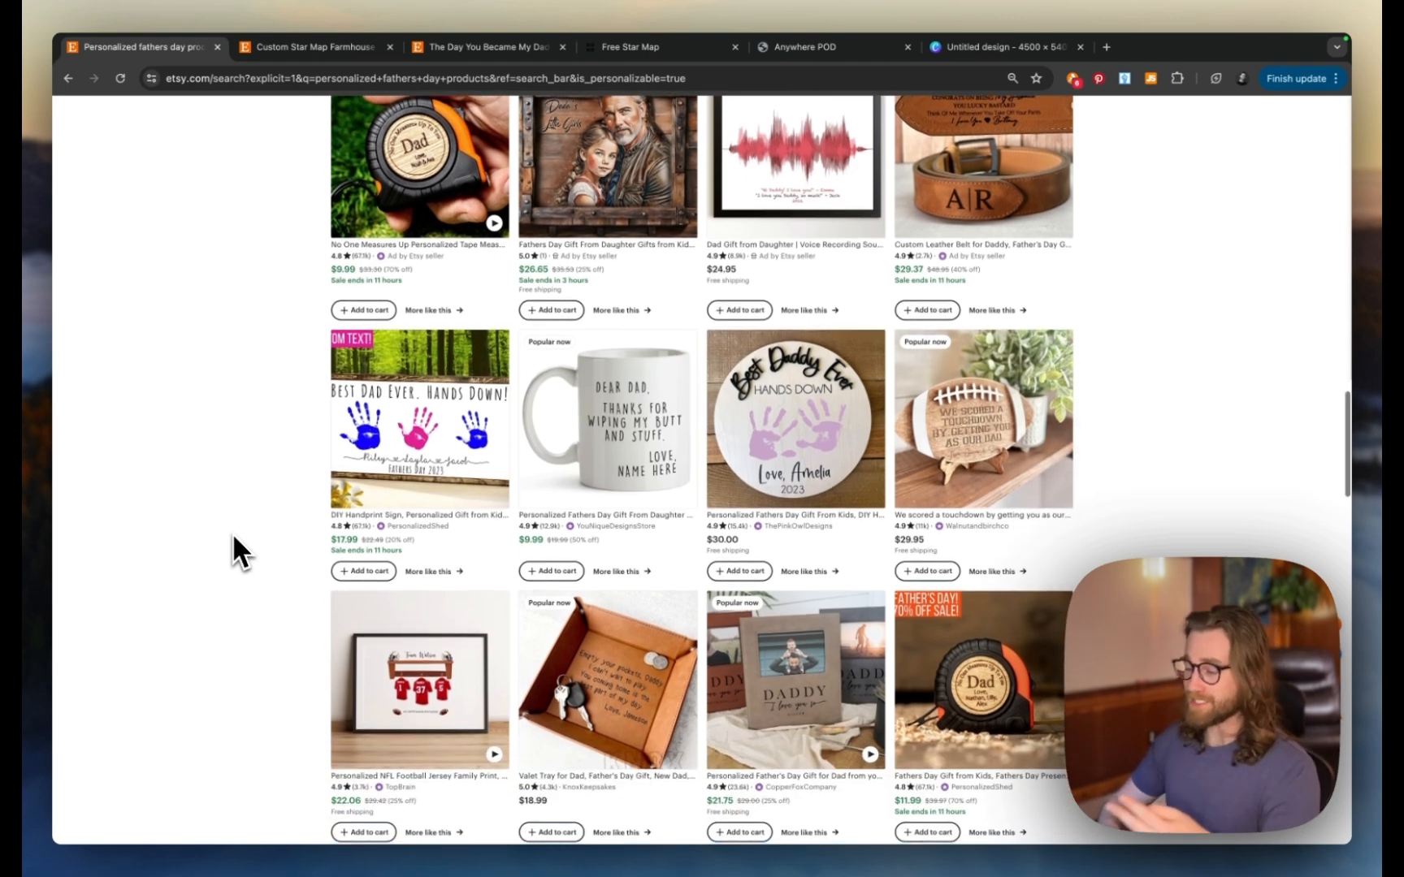
pyautogui.scroll(-4, 233, 537)
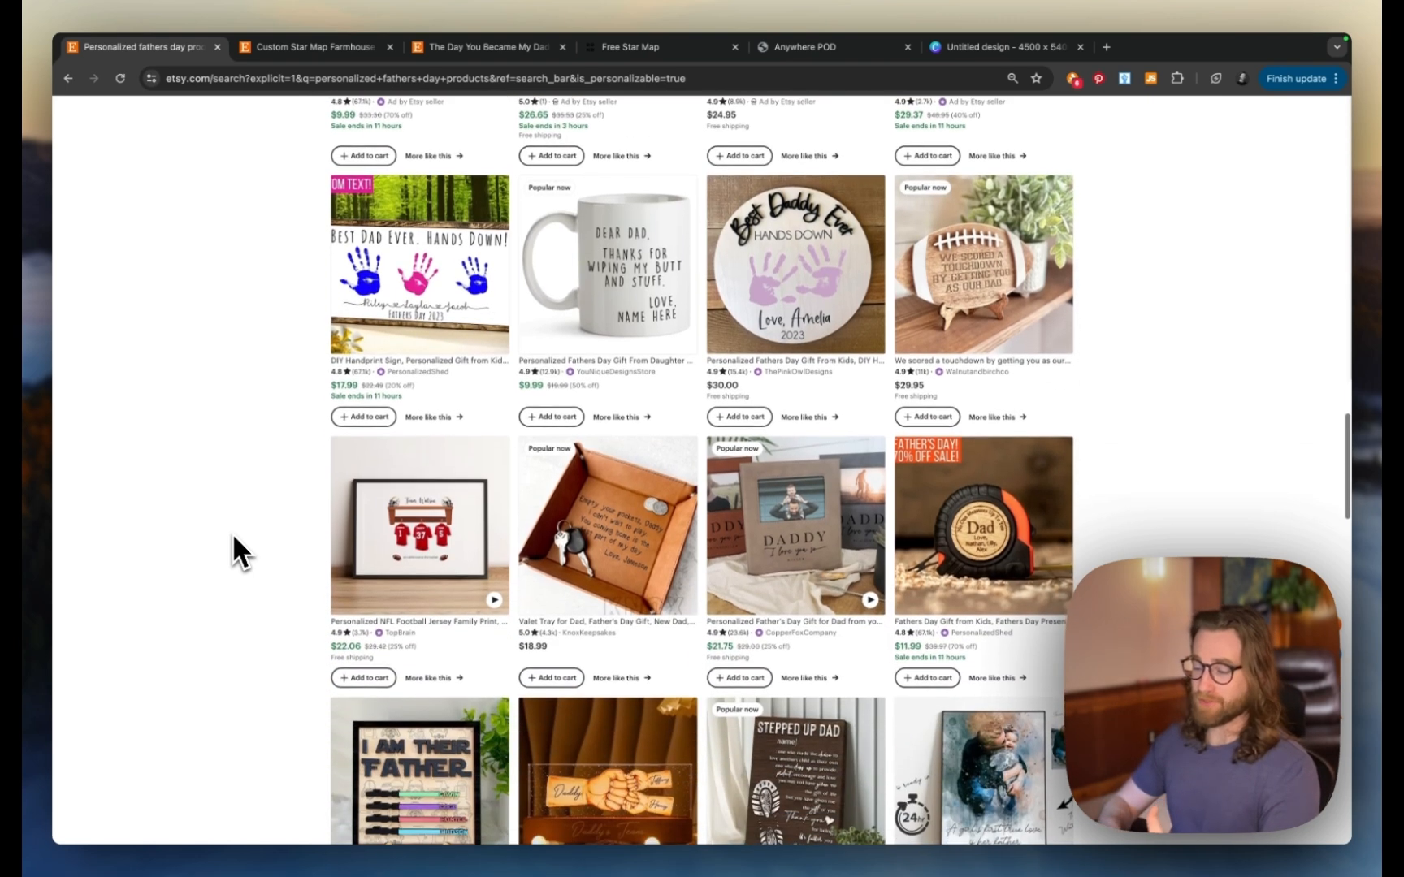
pyautogui.scroll(-2, 233, 537)
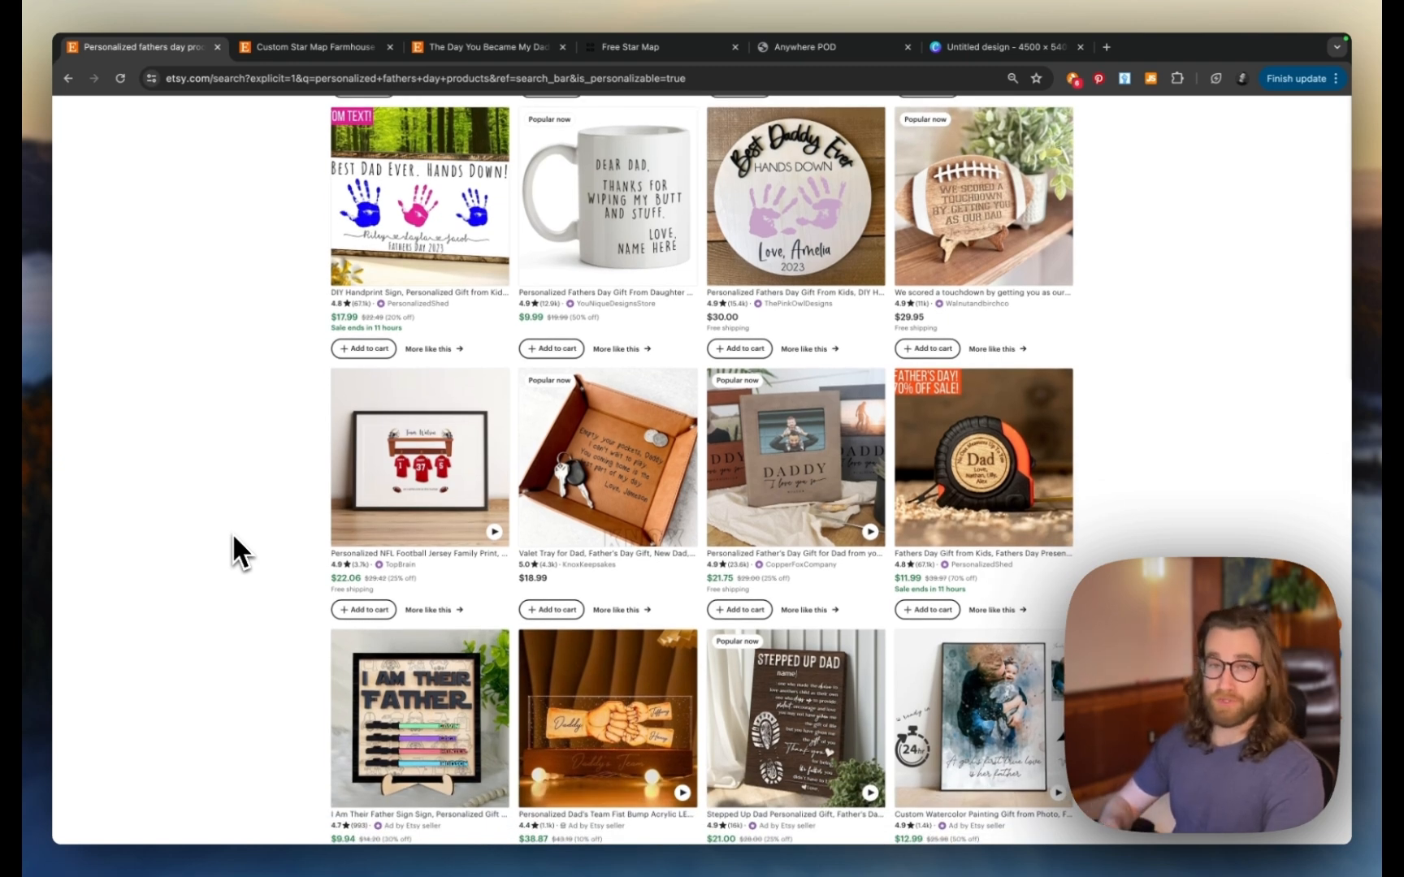
pyautogui.scroll(-4, 232, 532)
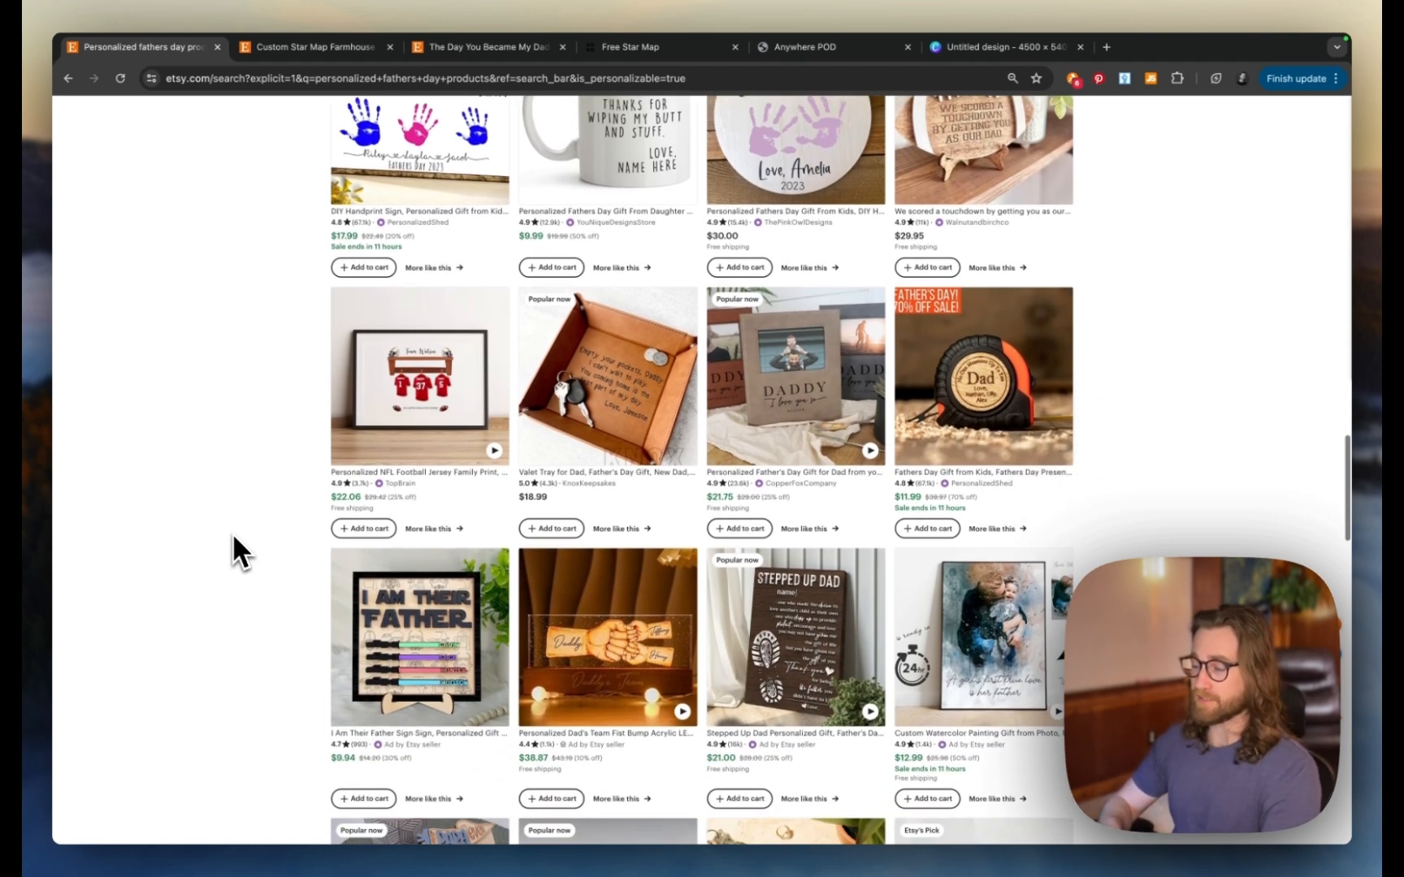
pyautogui.scroll(-7, 234, 537)
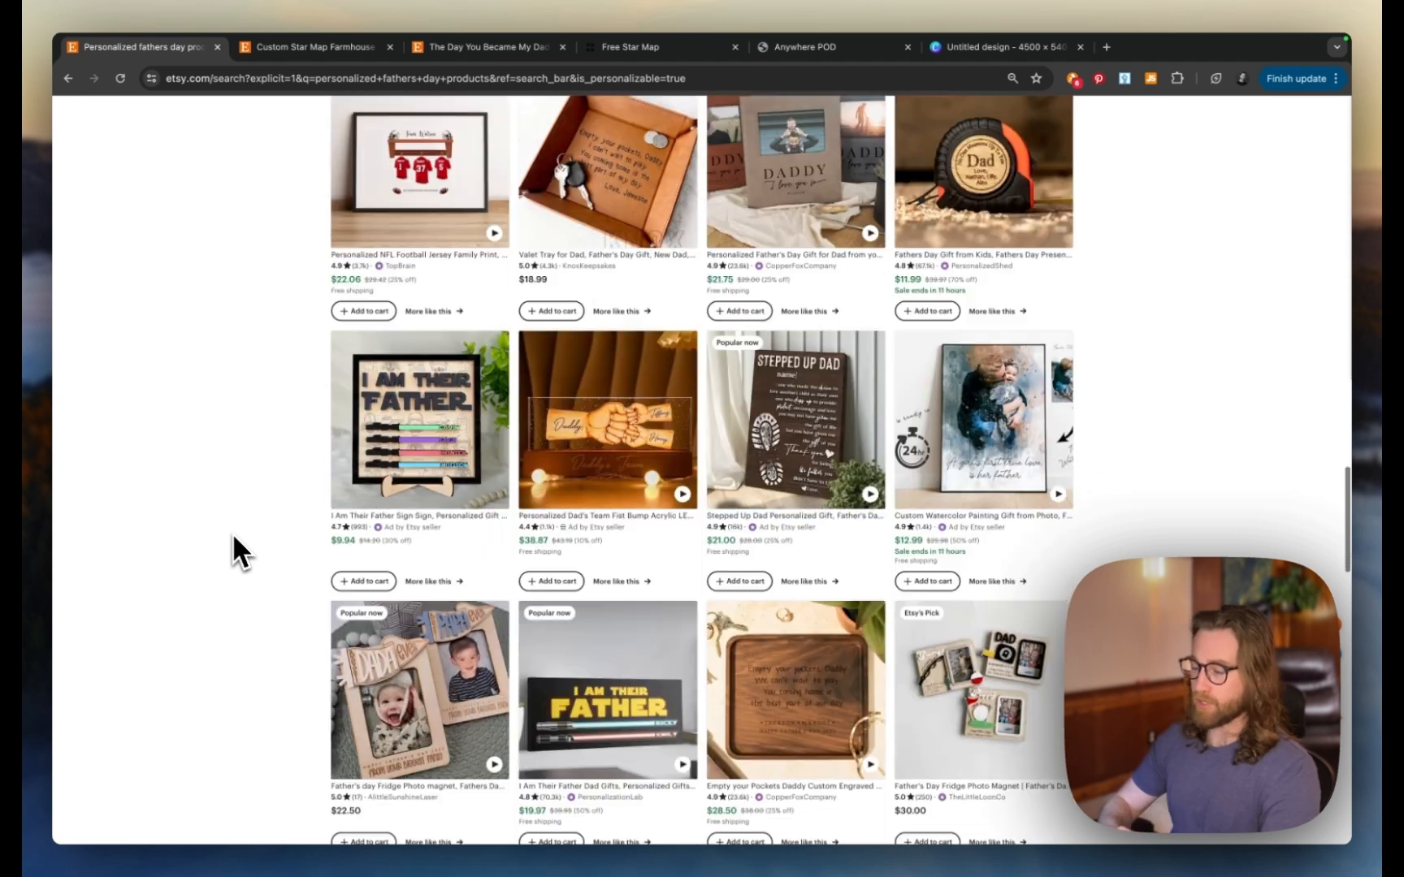
pyautogui.scroll(-1, 236, 553)
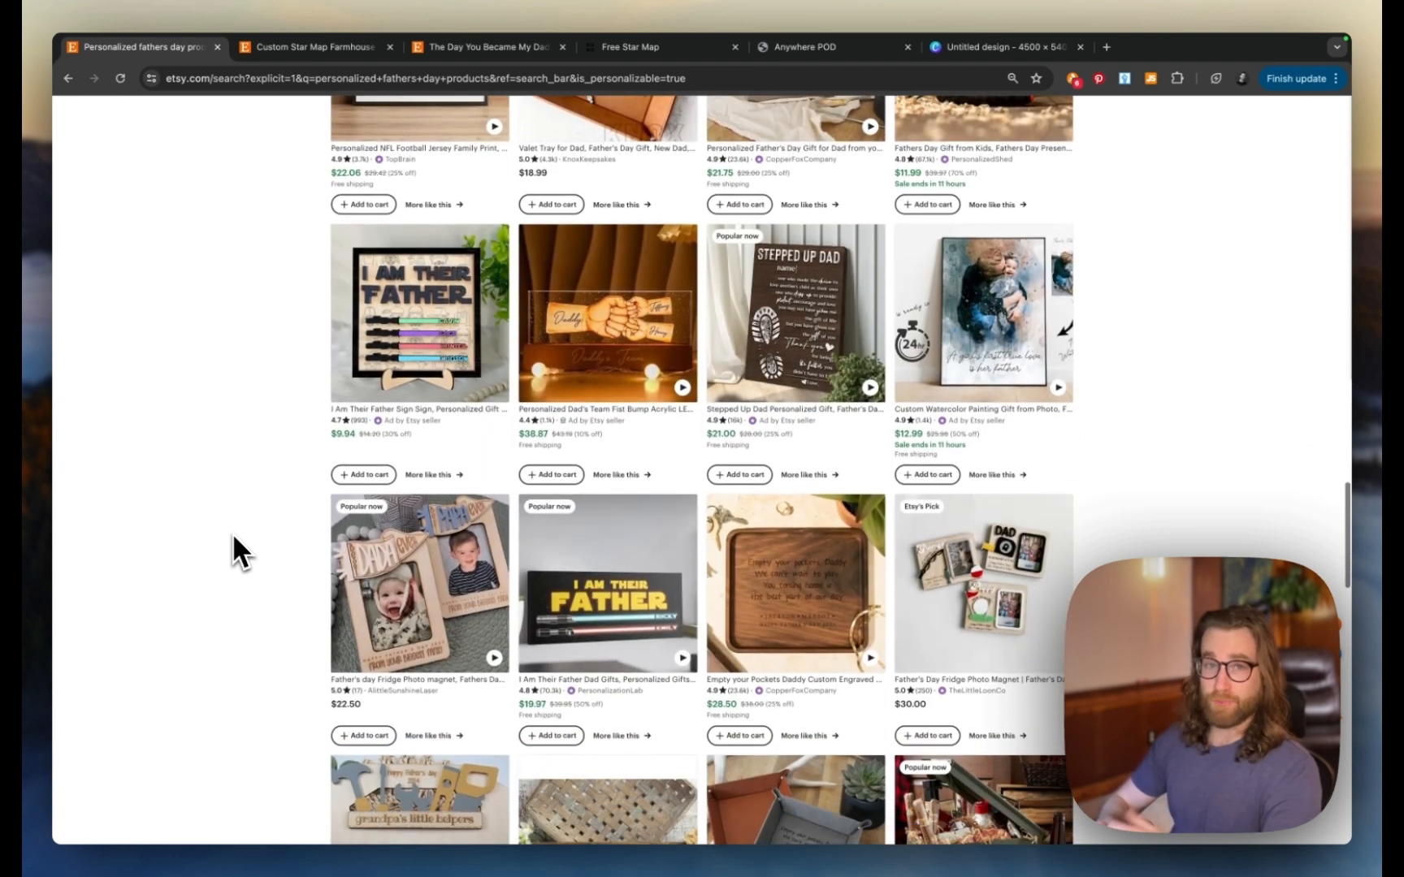
pyautogui.scroll(-3, 233, 537)
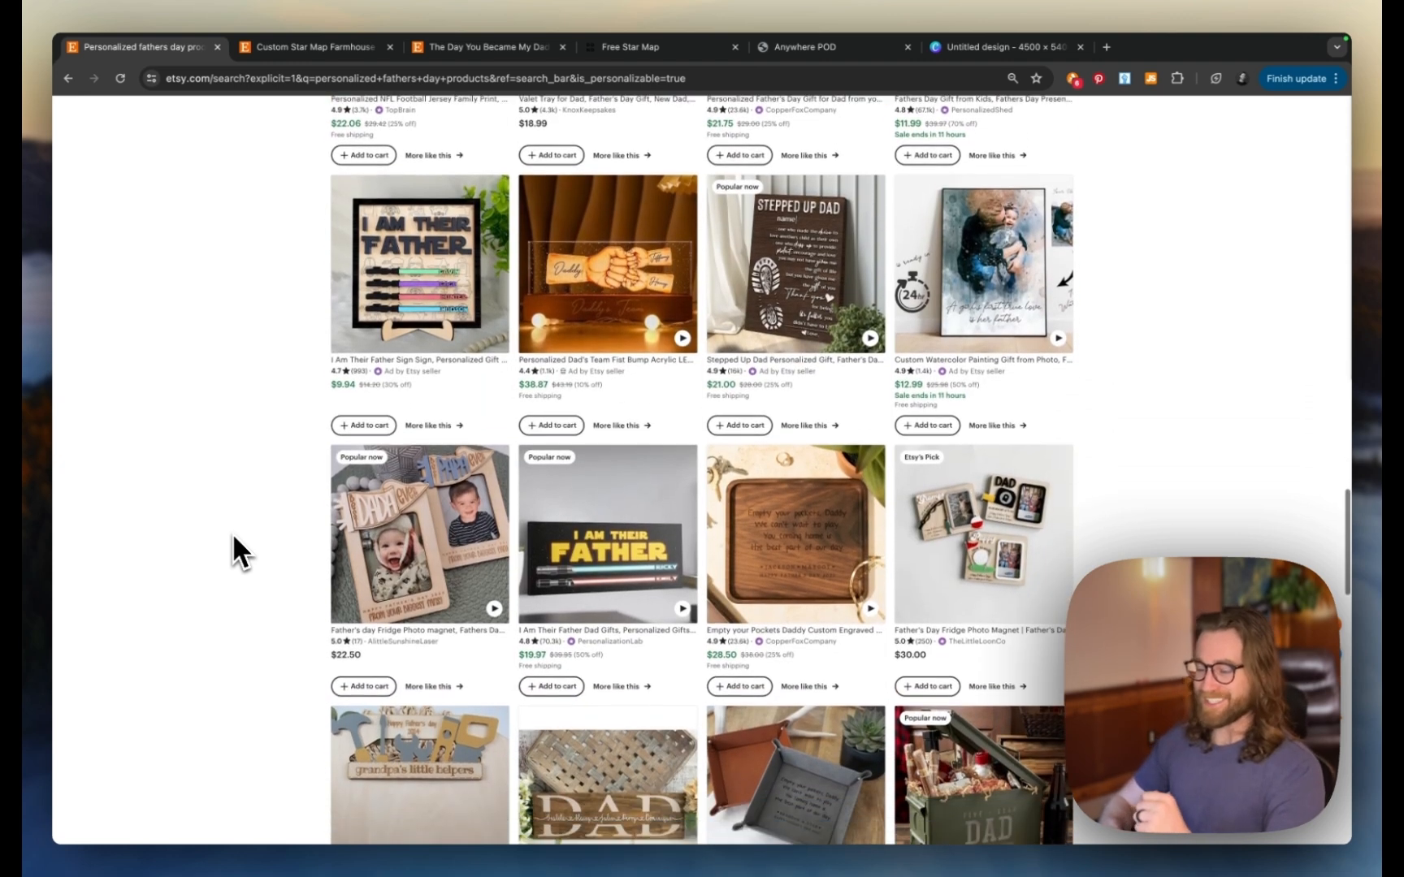